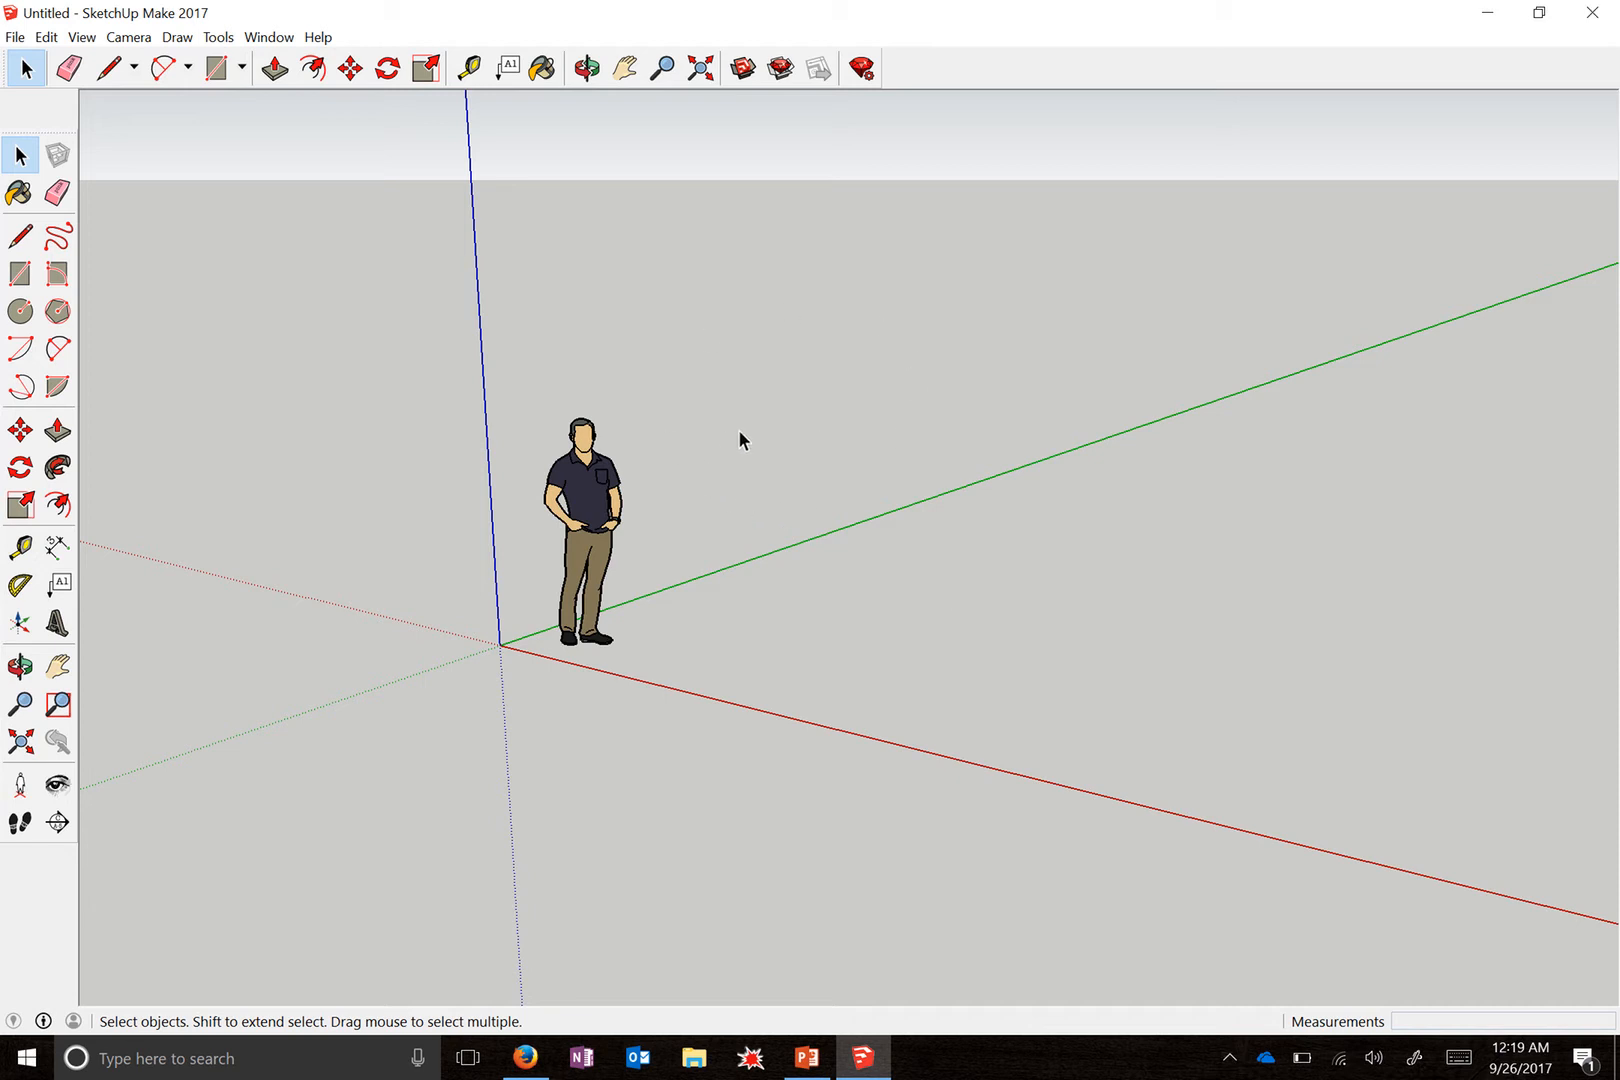
- Delete the default person figure standing near the origin
click(597, 491)
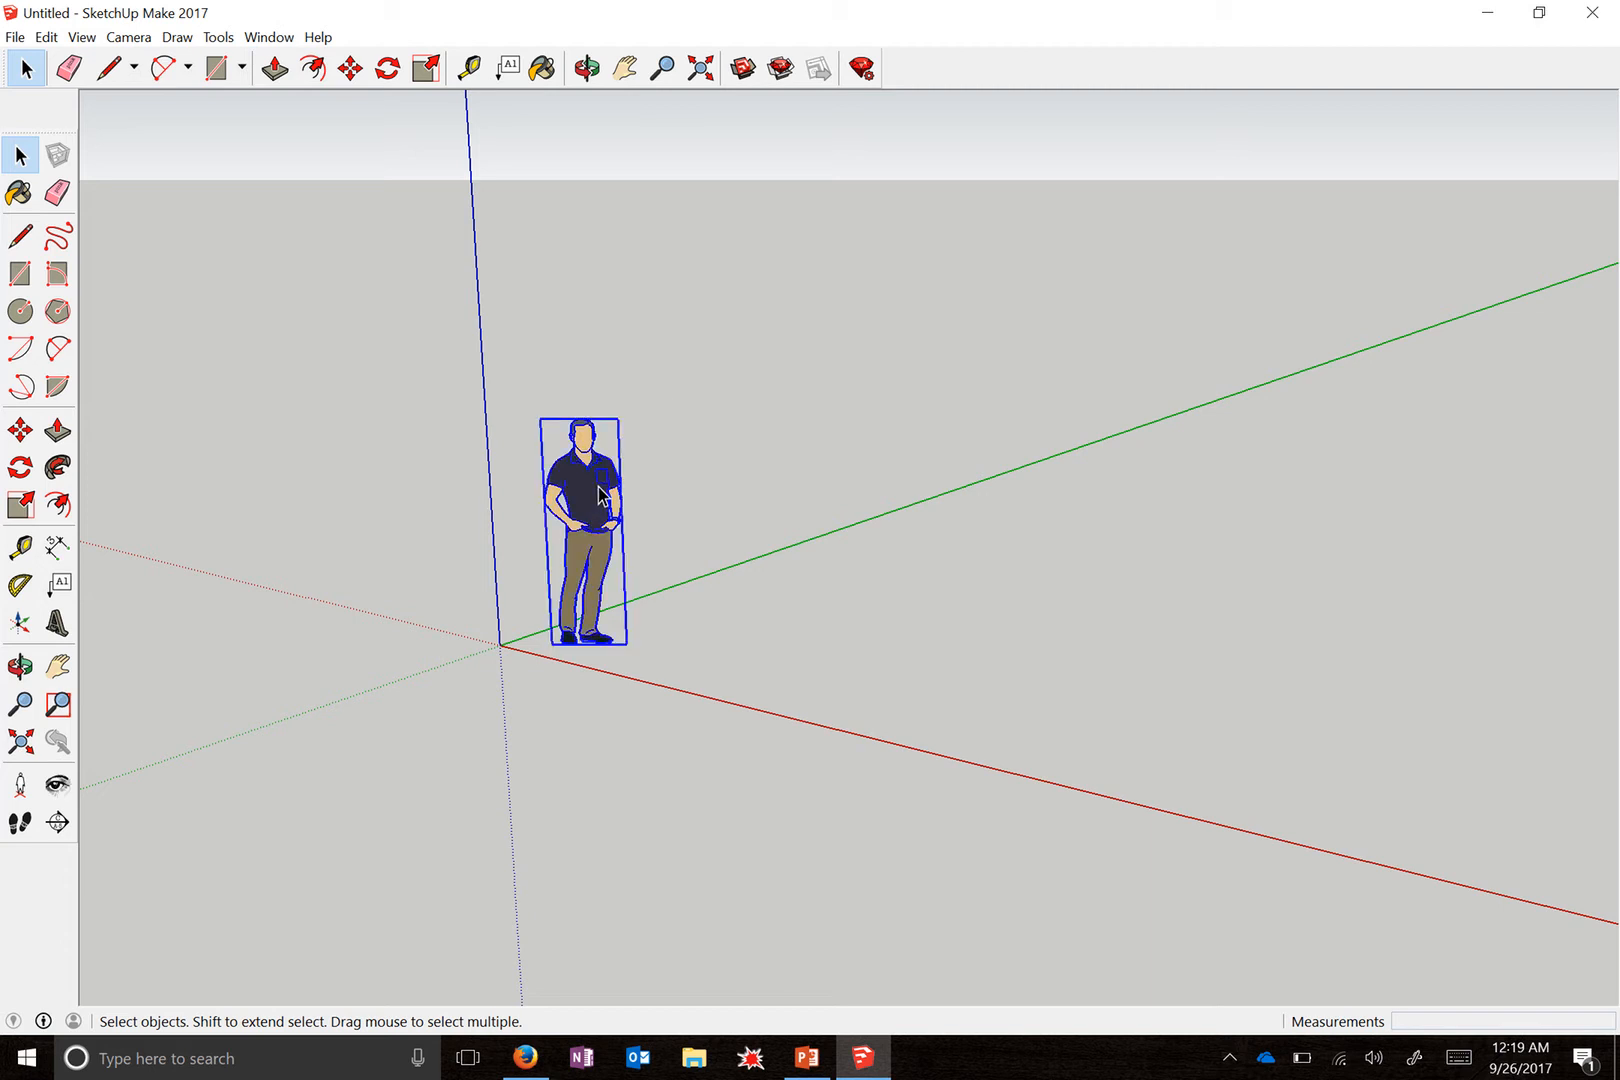
key(Delete)
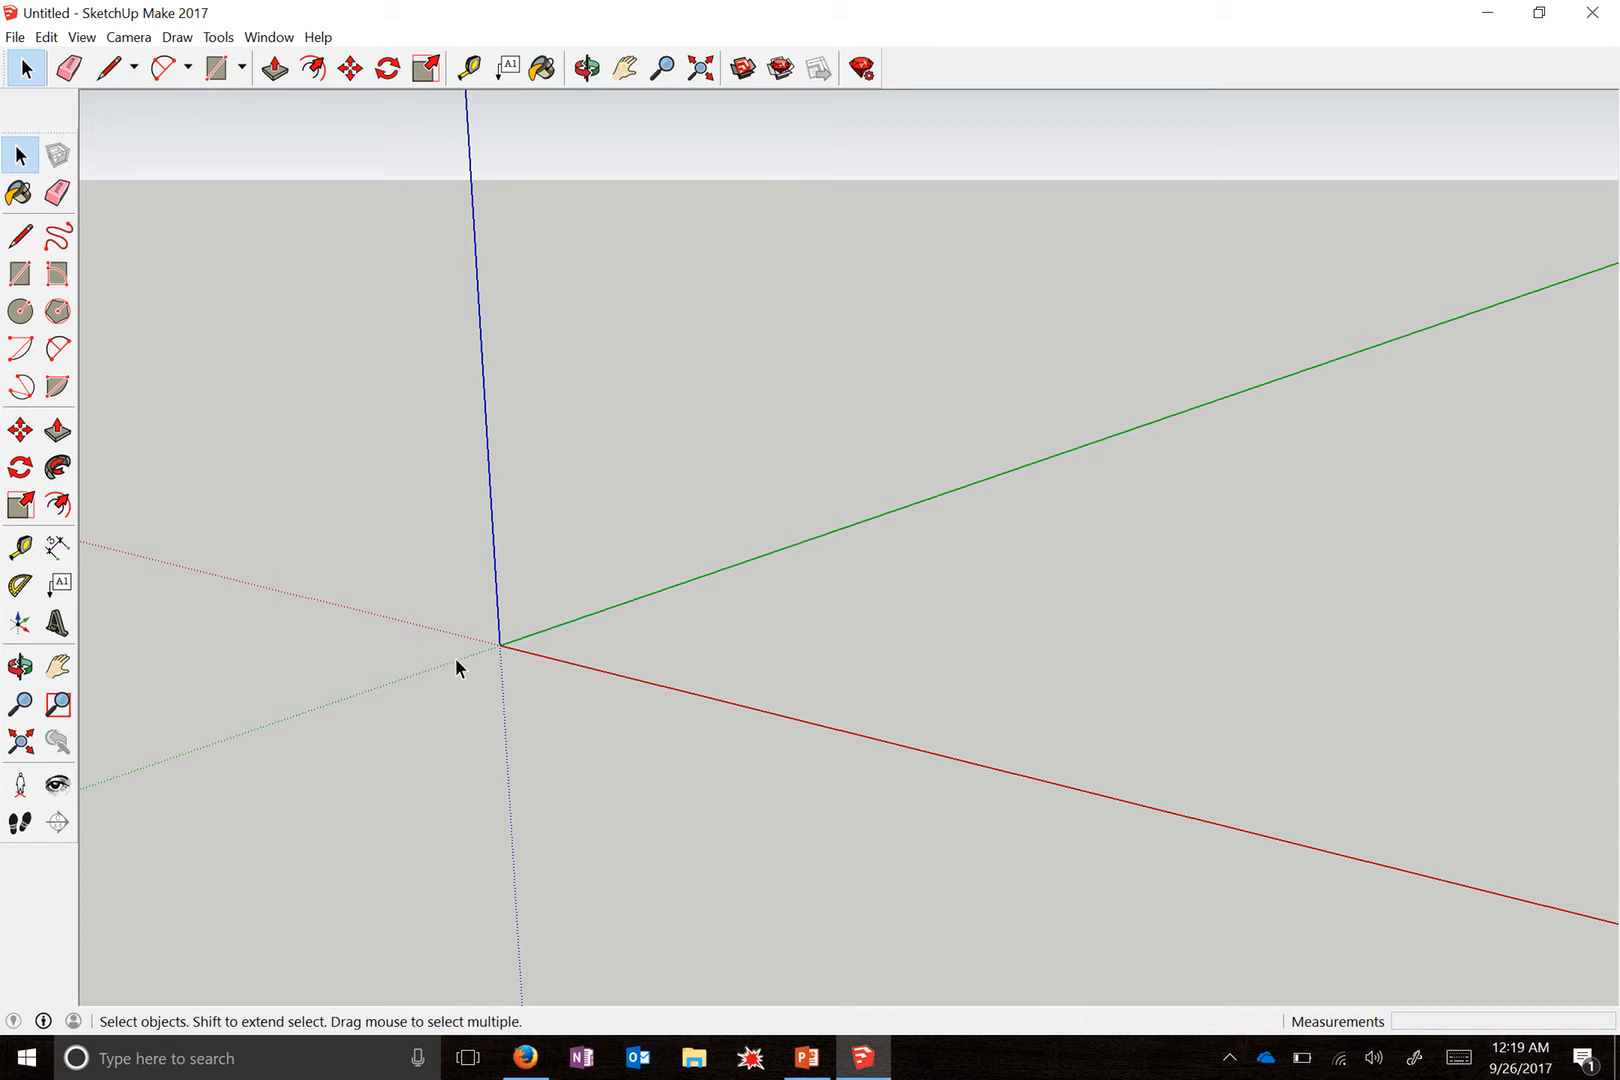
- Draw a 12" by 5.5" rectangle on the ground plane, starting at the origin with its long side along the red axis
scroll(456, 658, up, 1)
scroll(466, 645, up, 3)
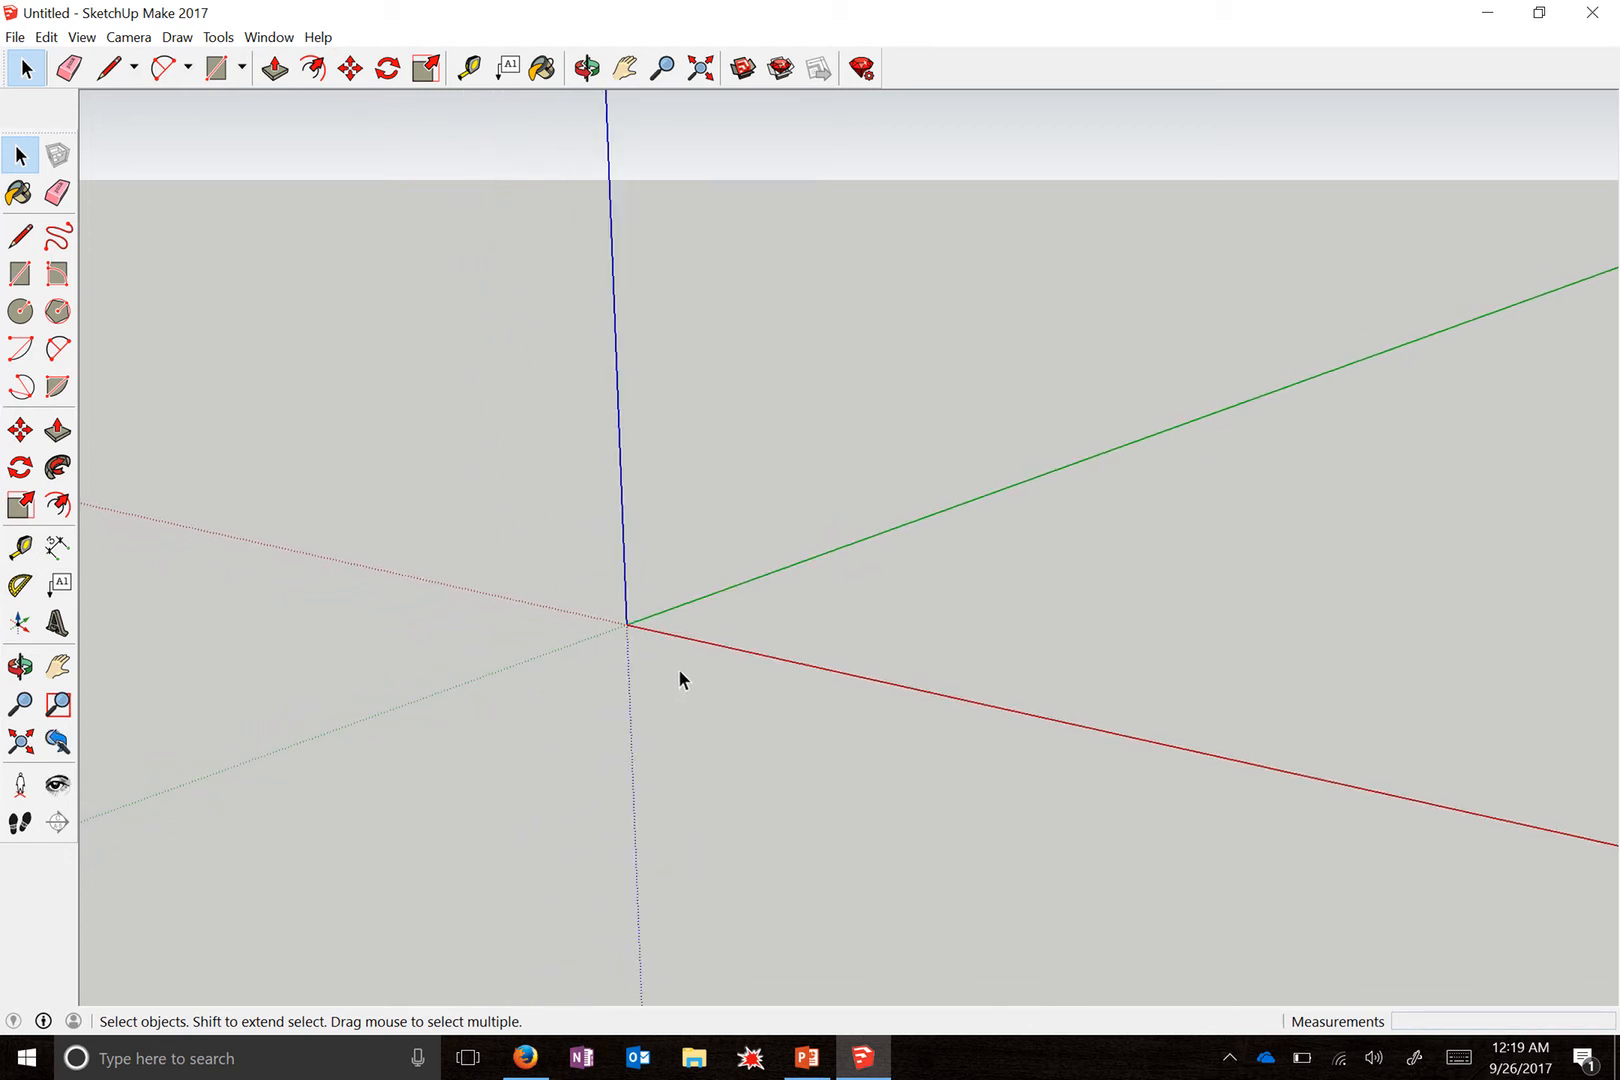
click(17, 273)
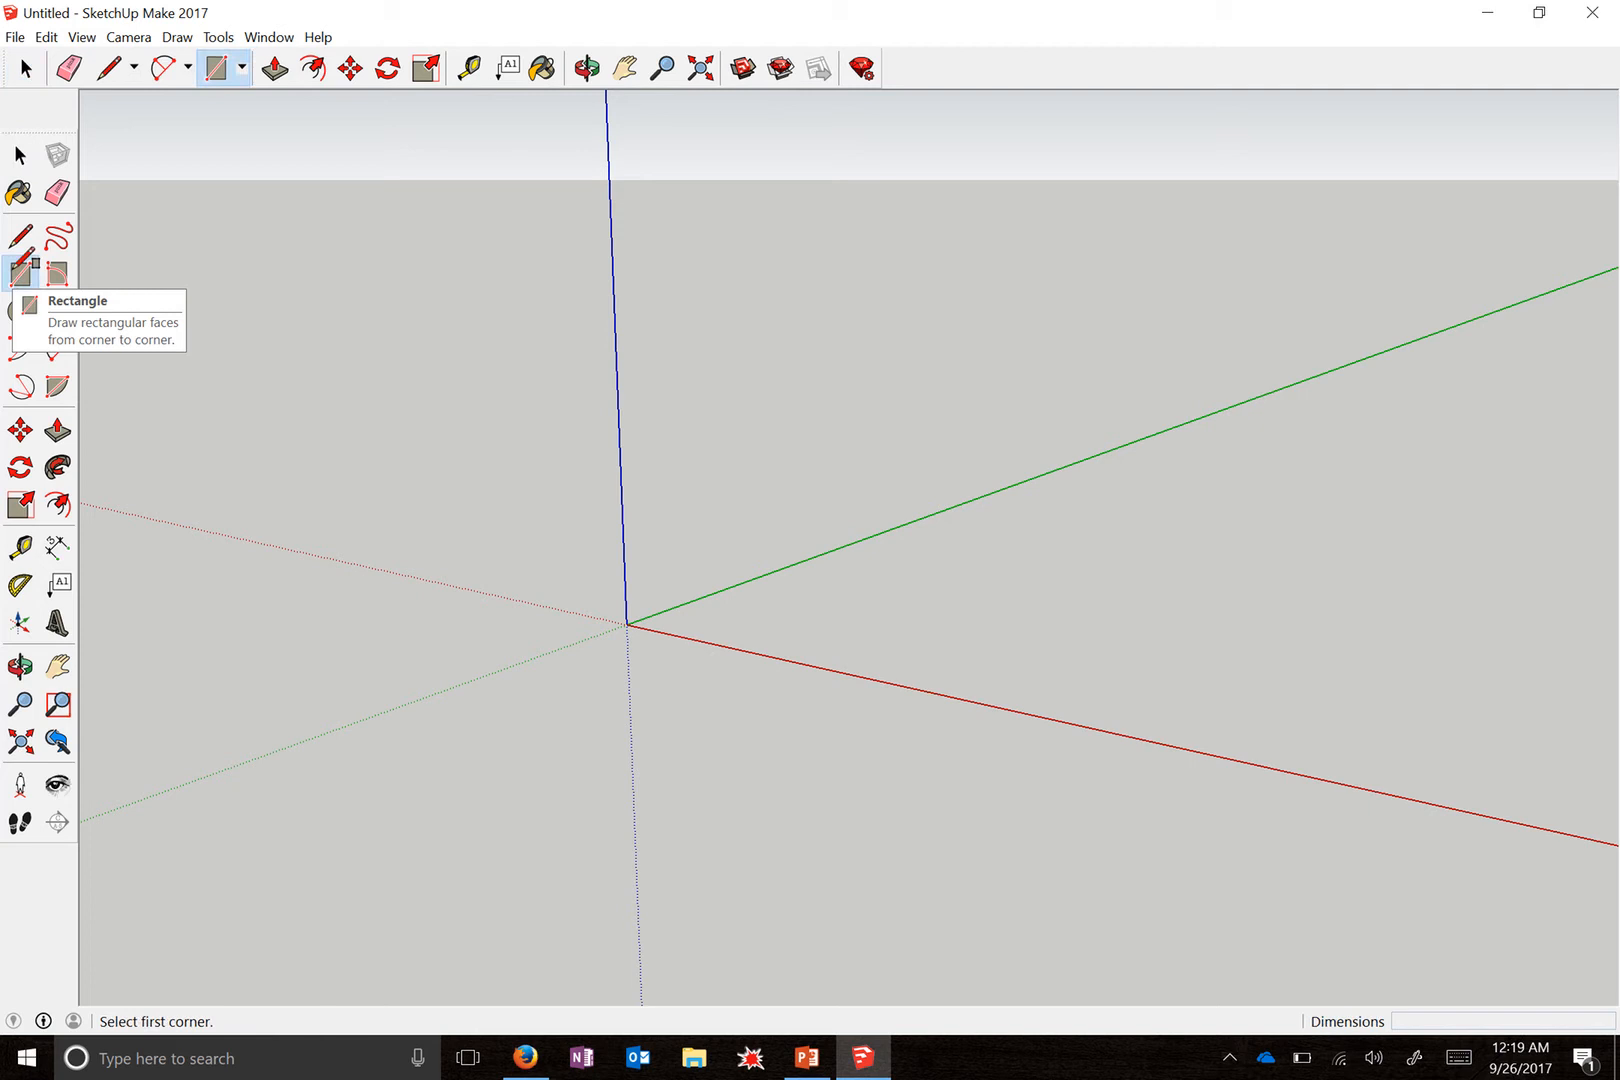
click(627, 624)
scroll(817, 600, up, 1)
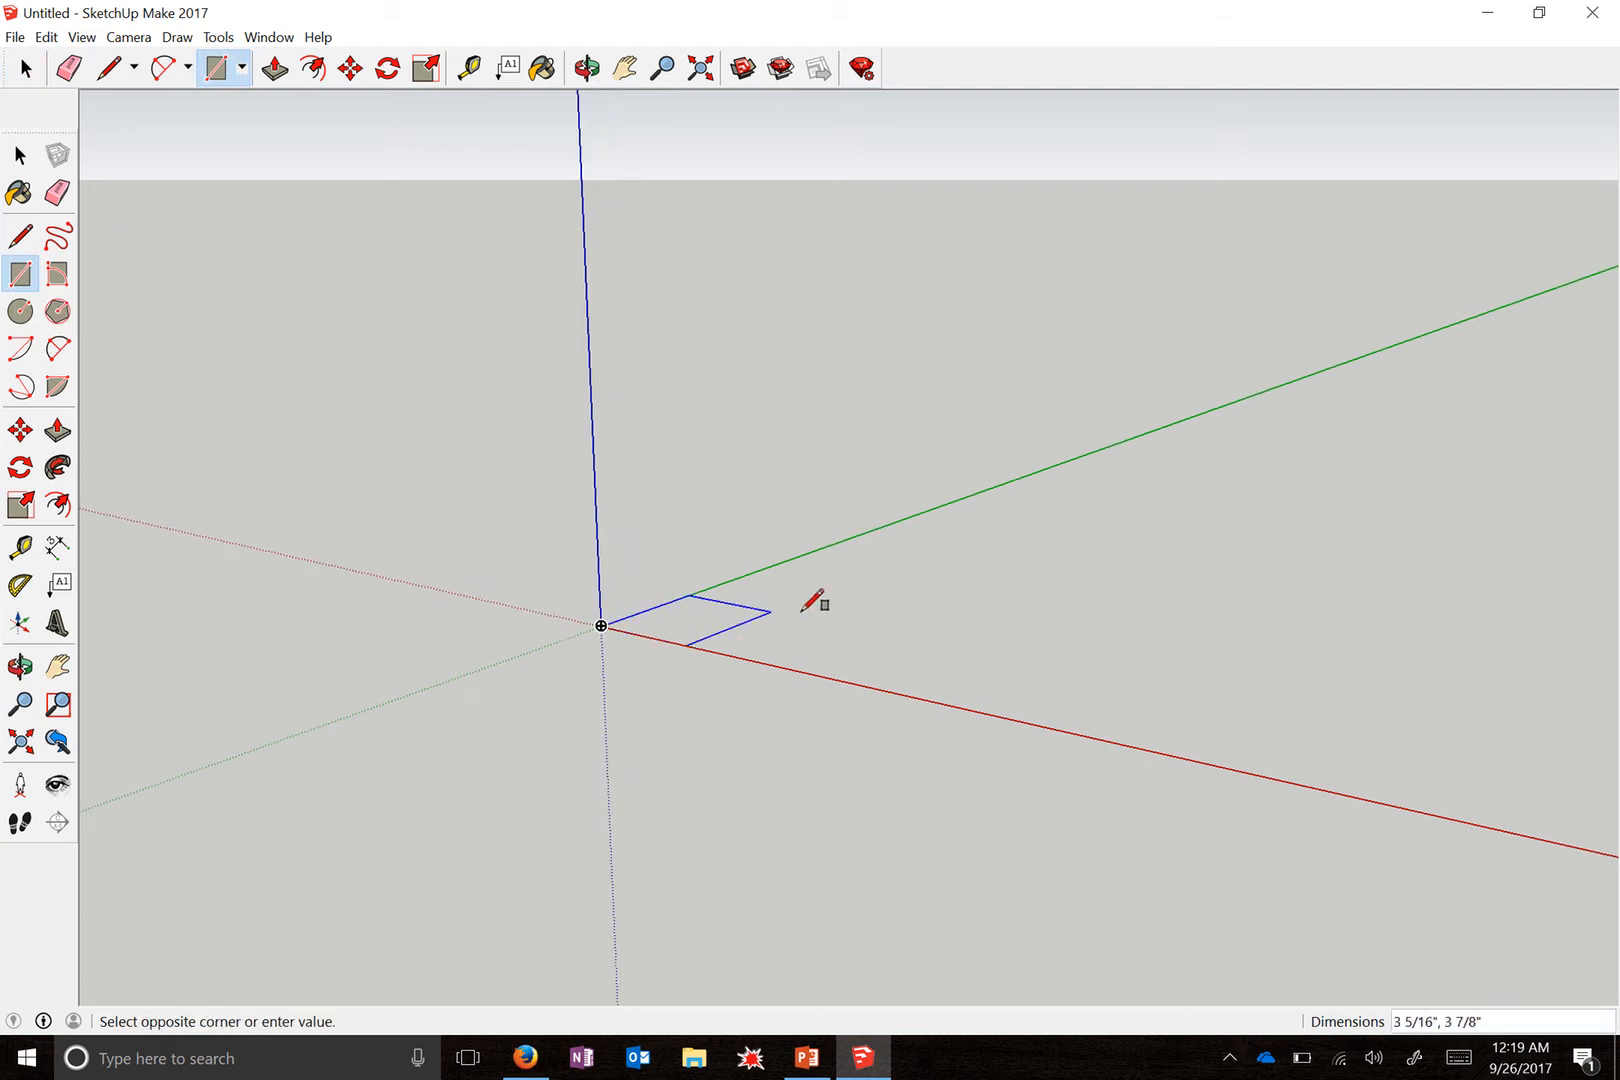
scroll(990, 657, up, 2)
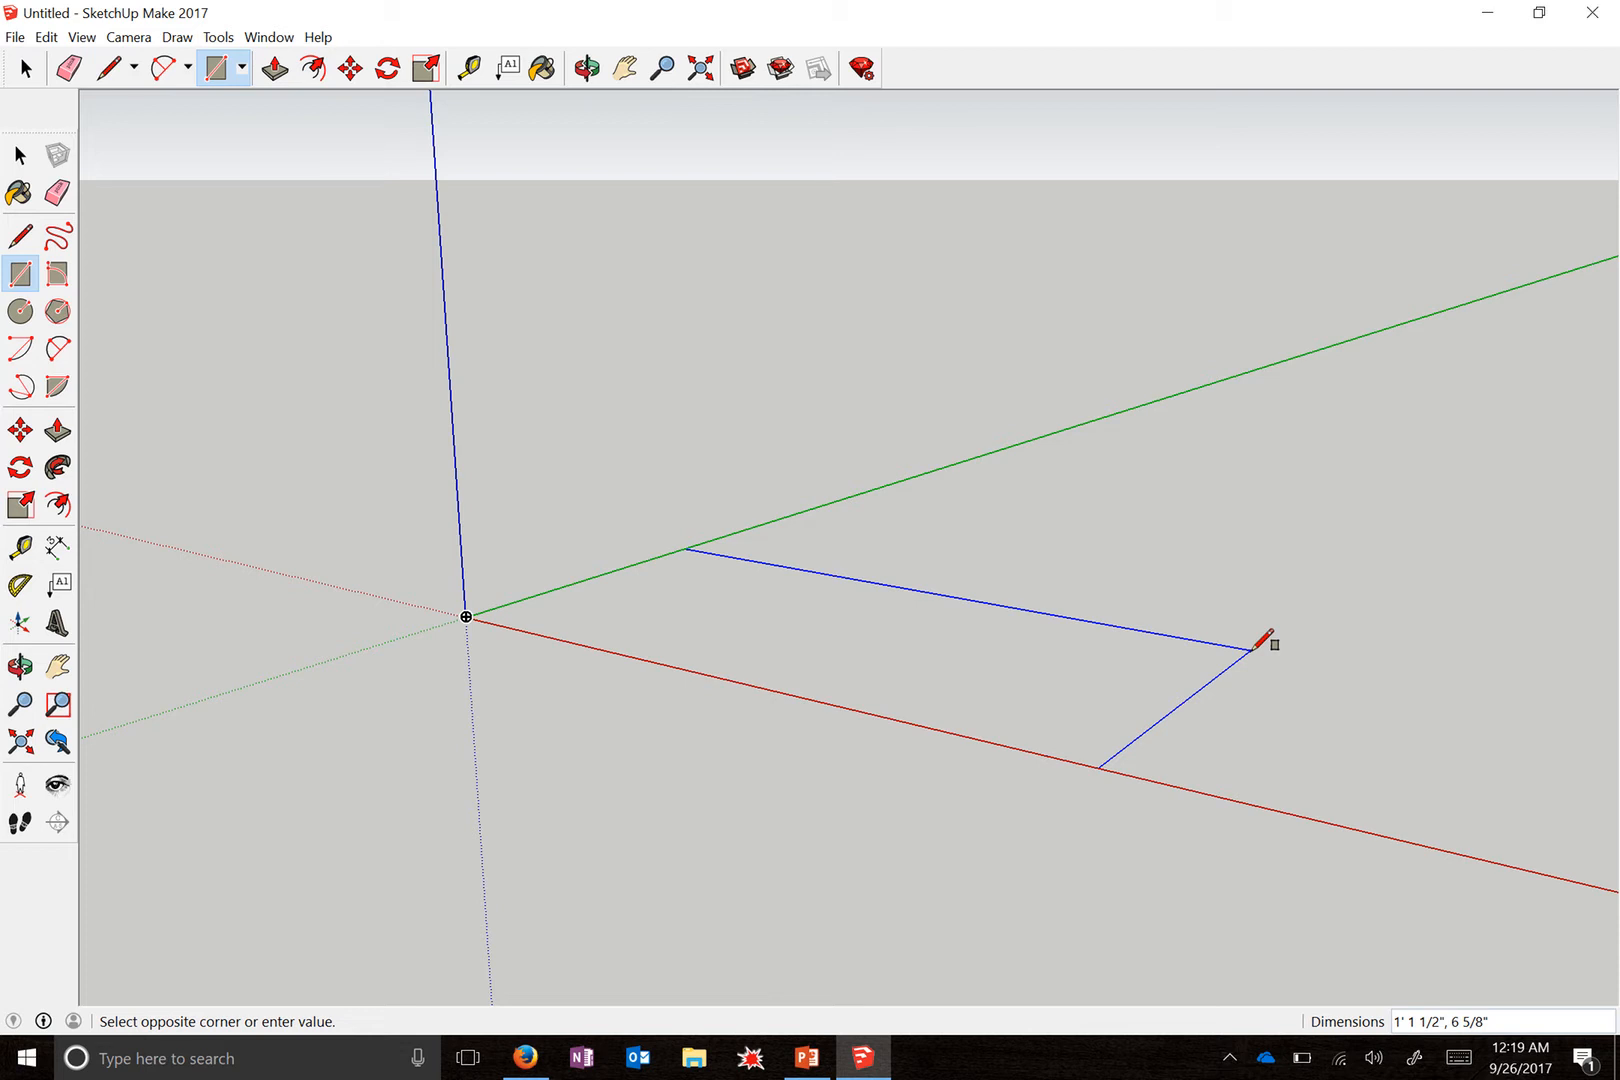
text(12)
key(Return)
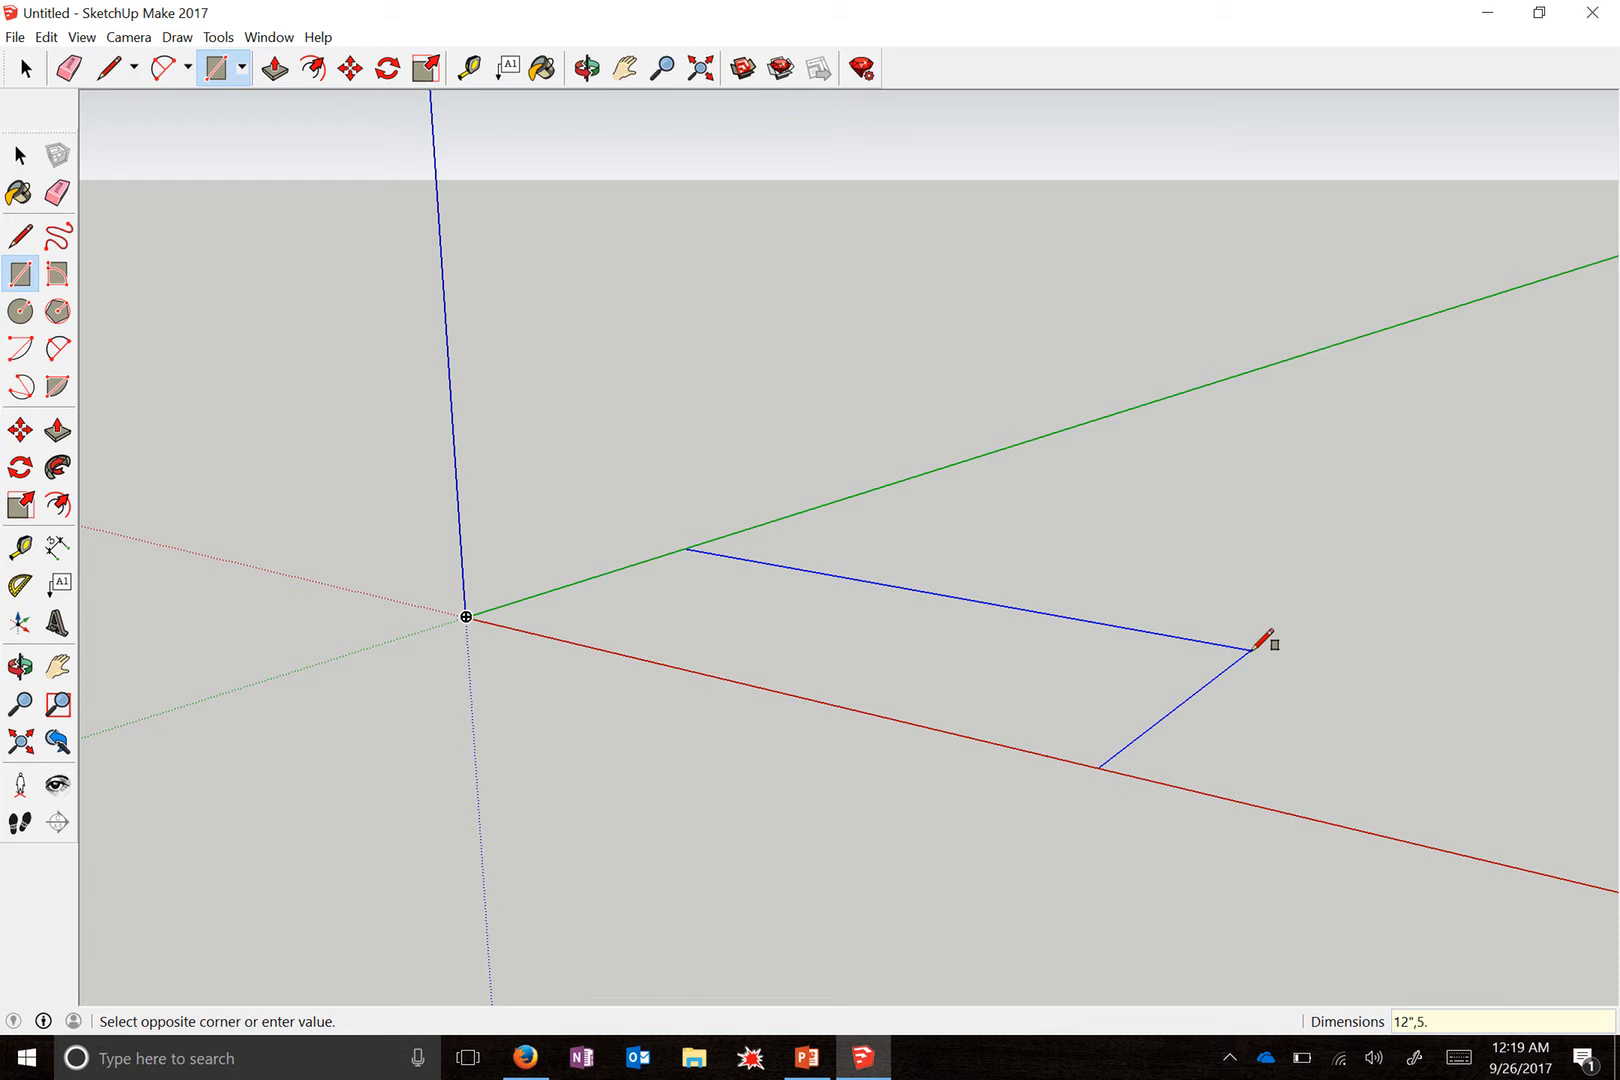
text(12",5.5")
key(Return)
- Extrude the rectangle upward by .75" with Push/Pull to form a board
key(o)
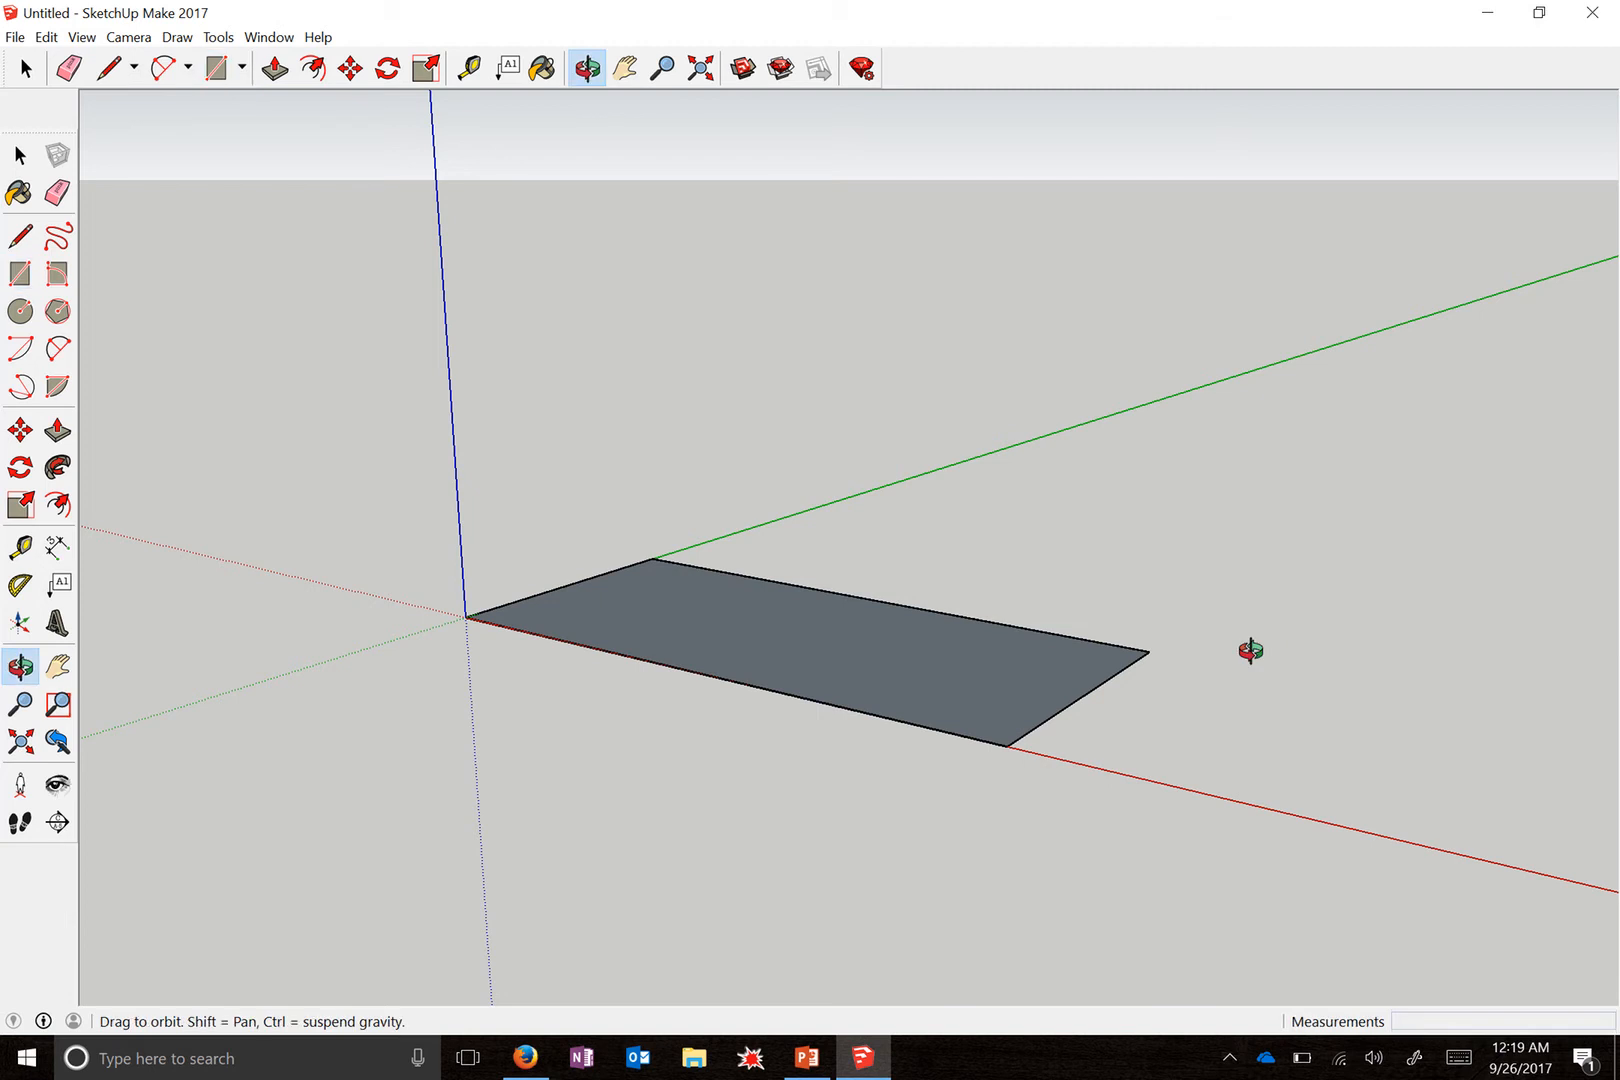
drag(781, 546, 1013, 778)
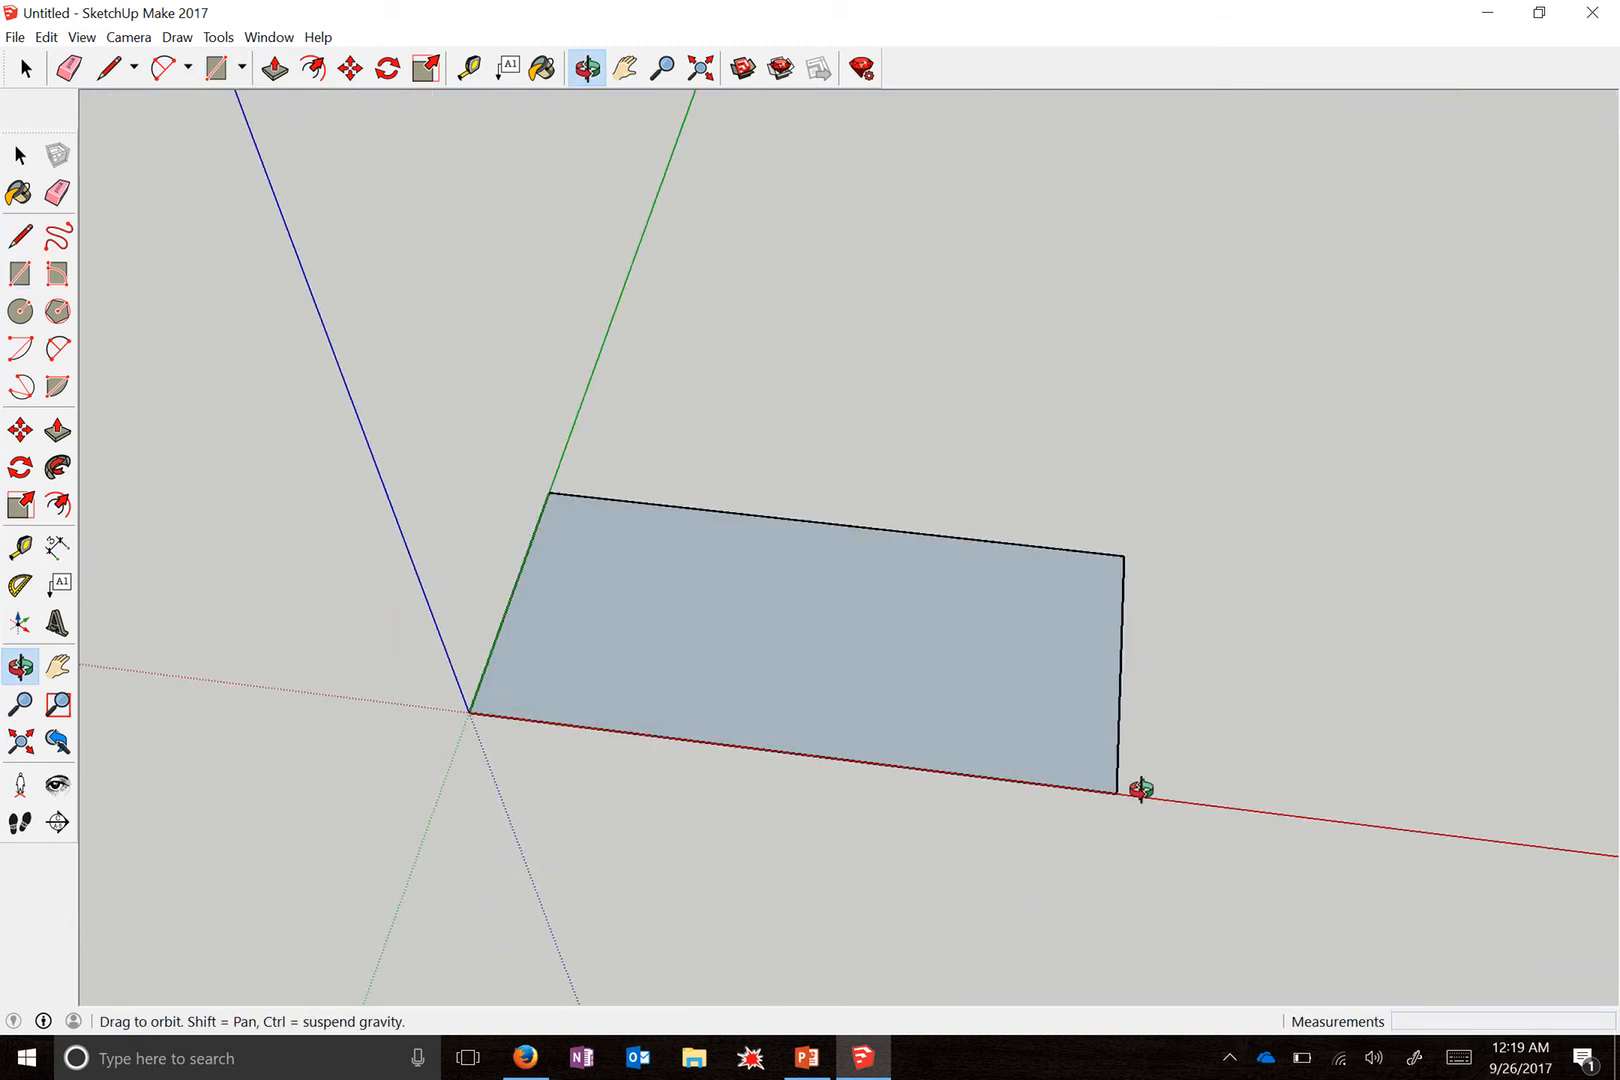
drag(1179, 675, 850, 622)
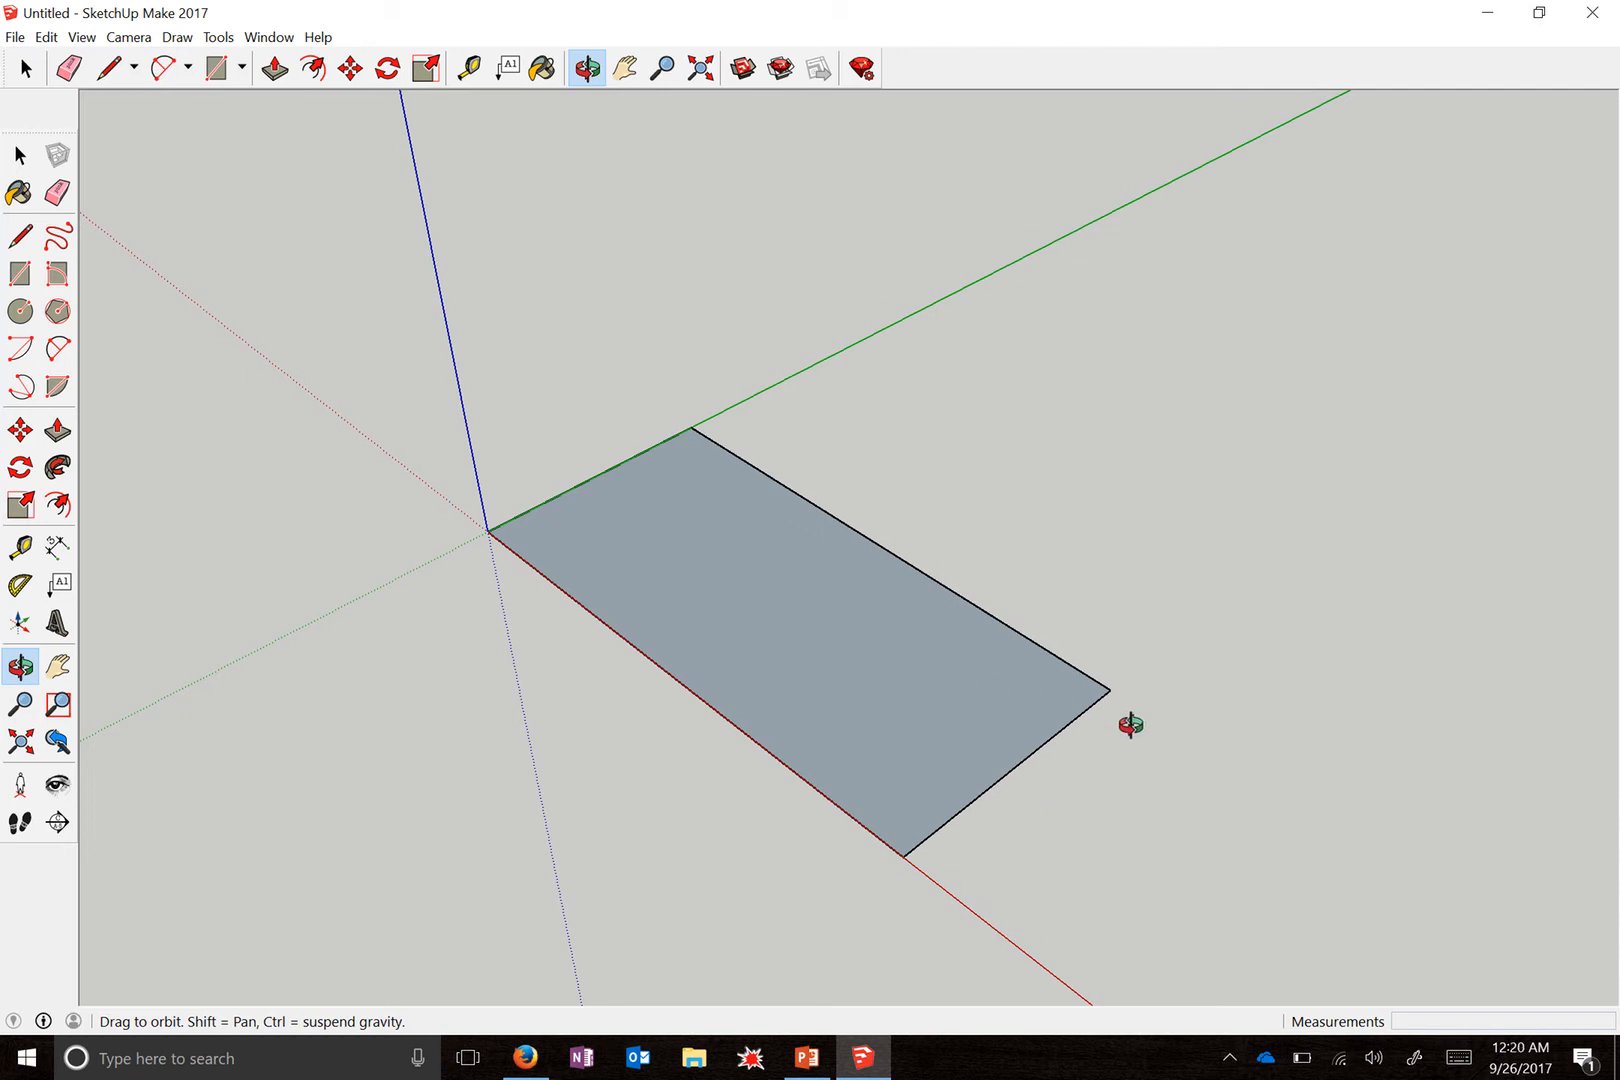
click(73, 434)
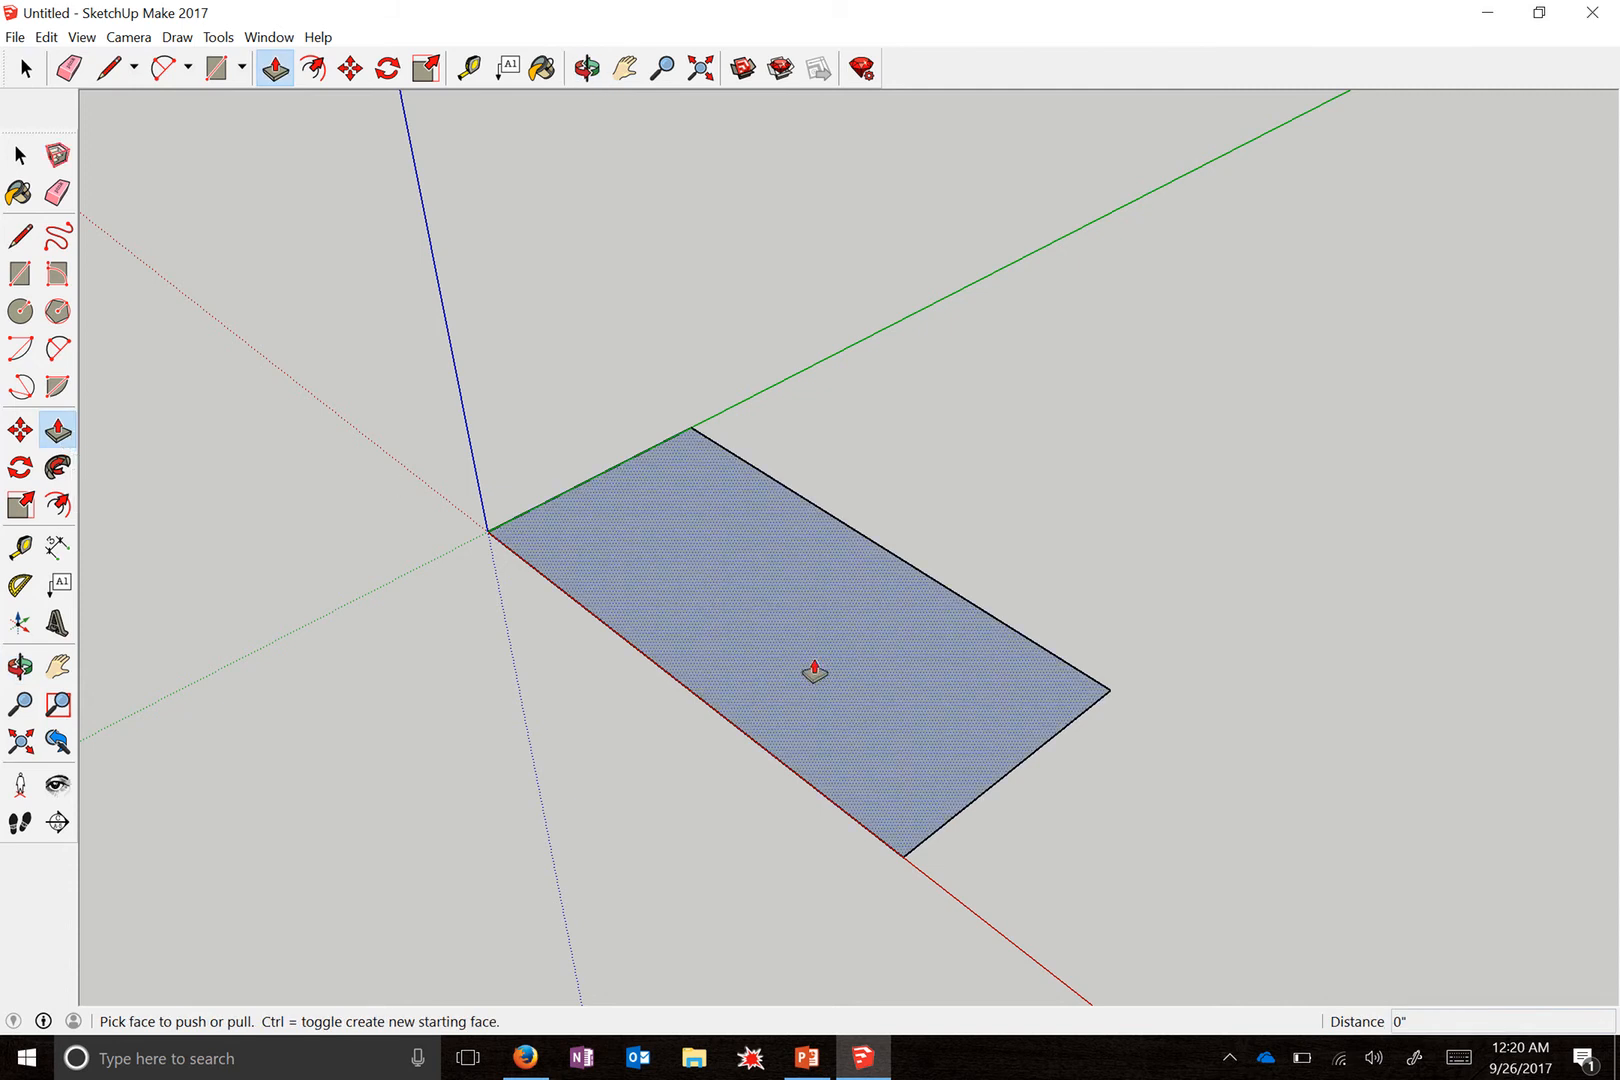
click(900, 711)
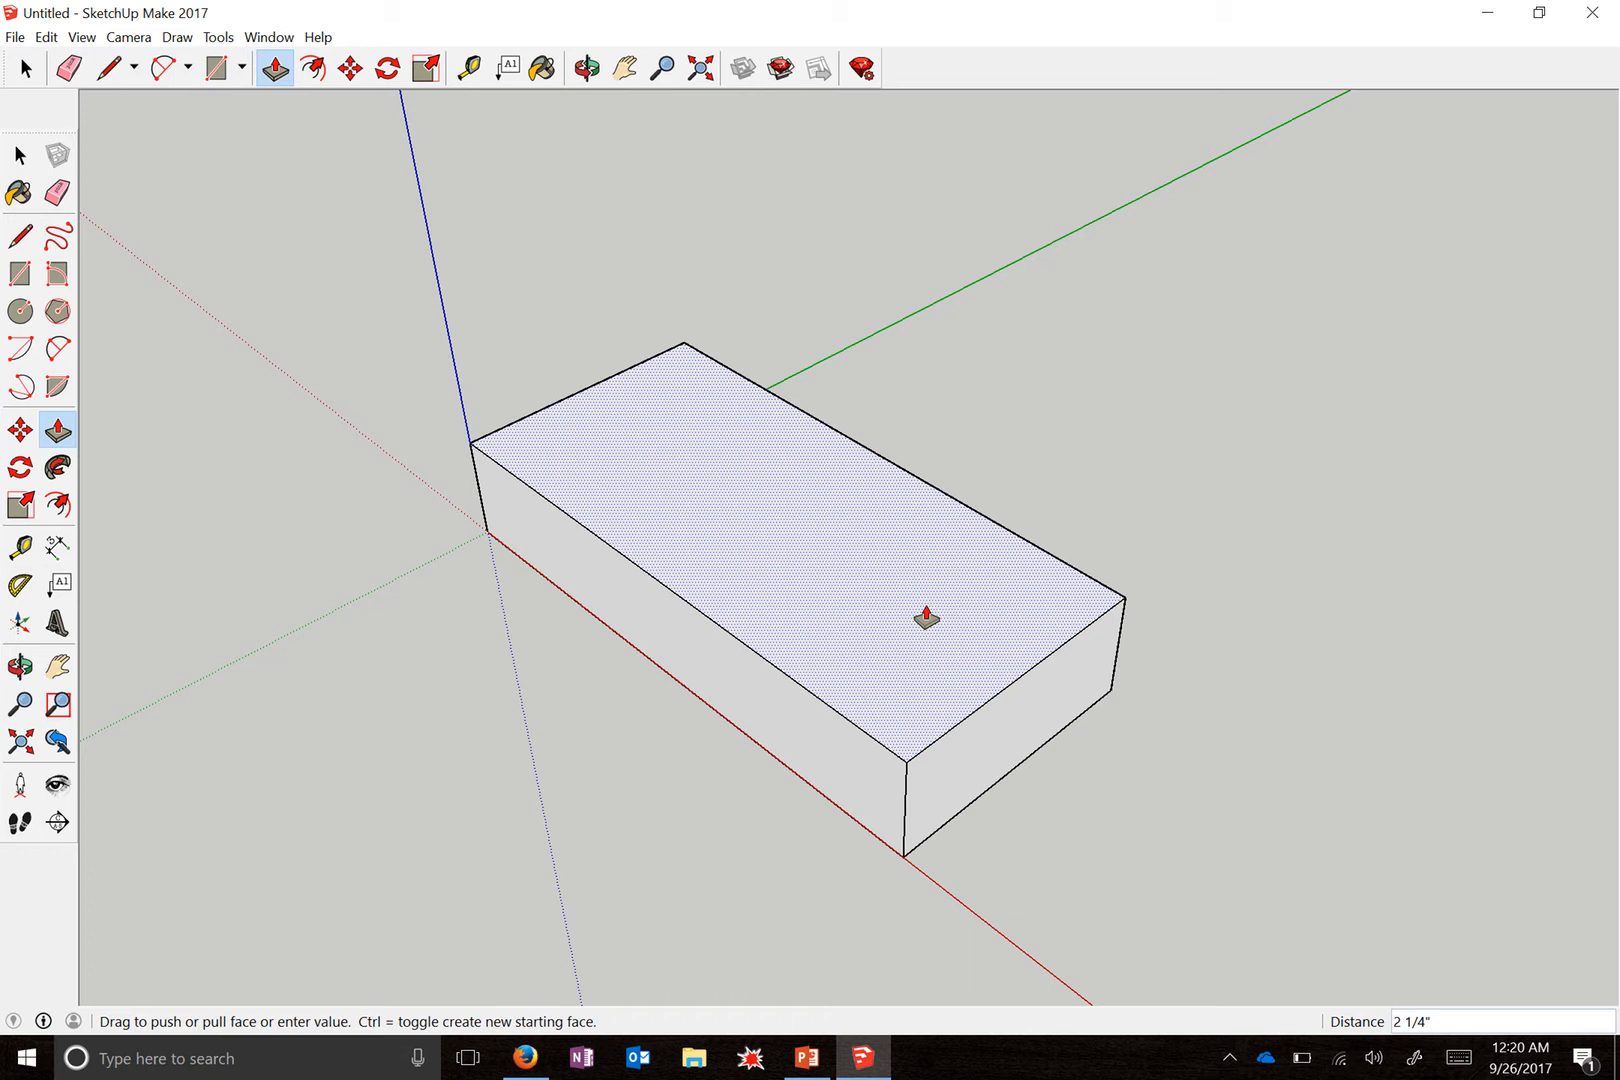
text(.75)
key(Return)
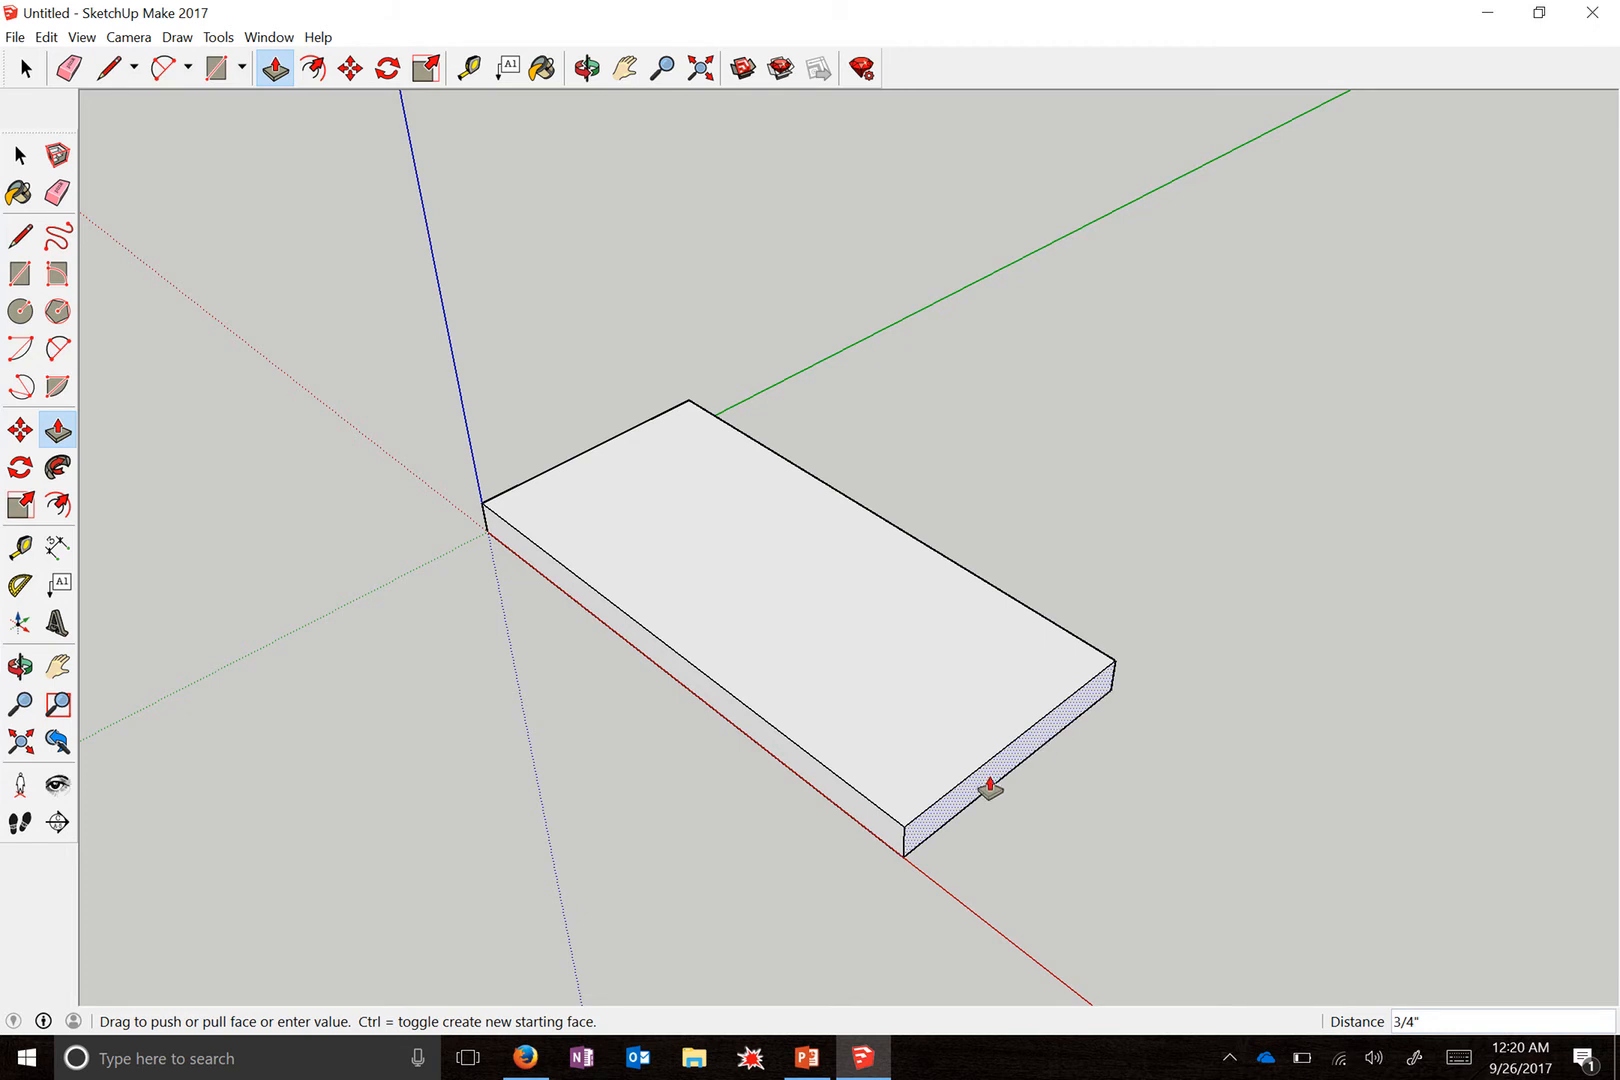
- Draw a diagonal line across the upper corner of the board's end face, from 3/8" along the top edge to the vertical edge's midpoint
scroll(955, 827, up, 5)
key(o)
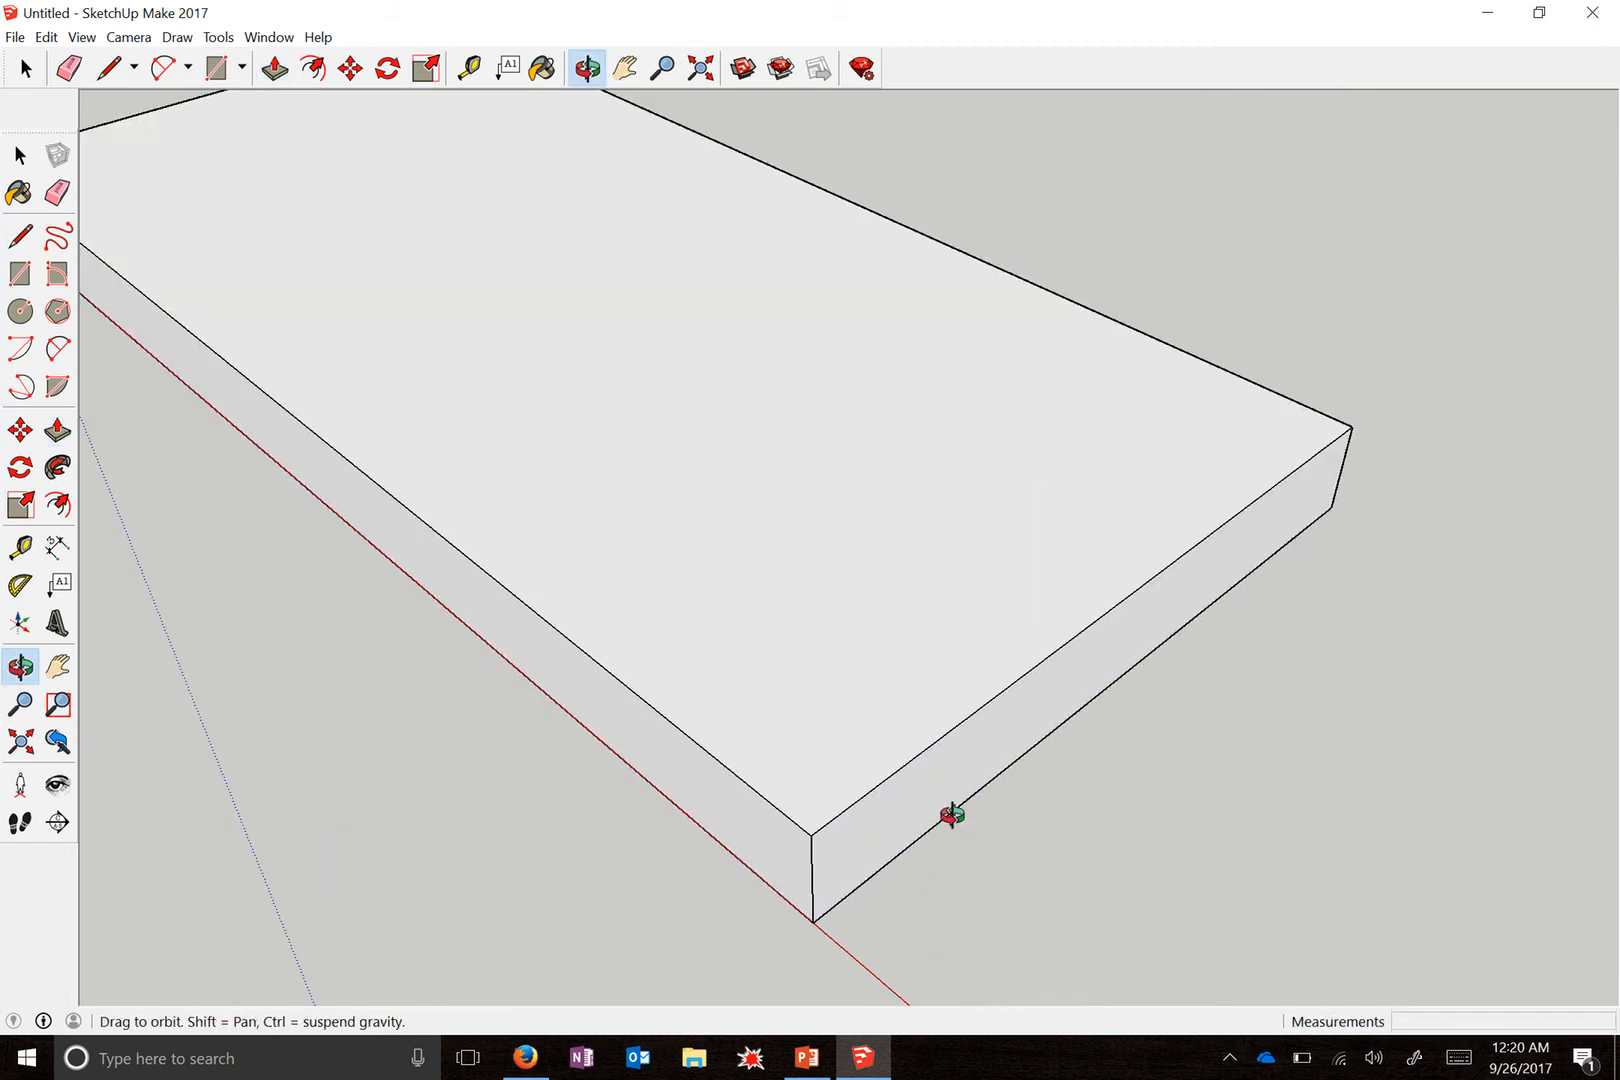
drag(969, 832, 639, 529)
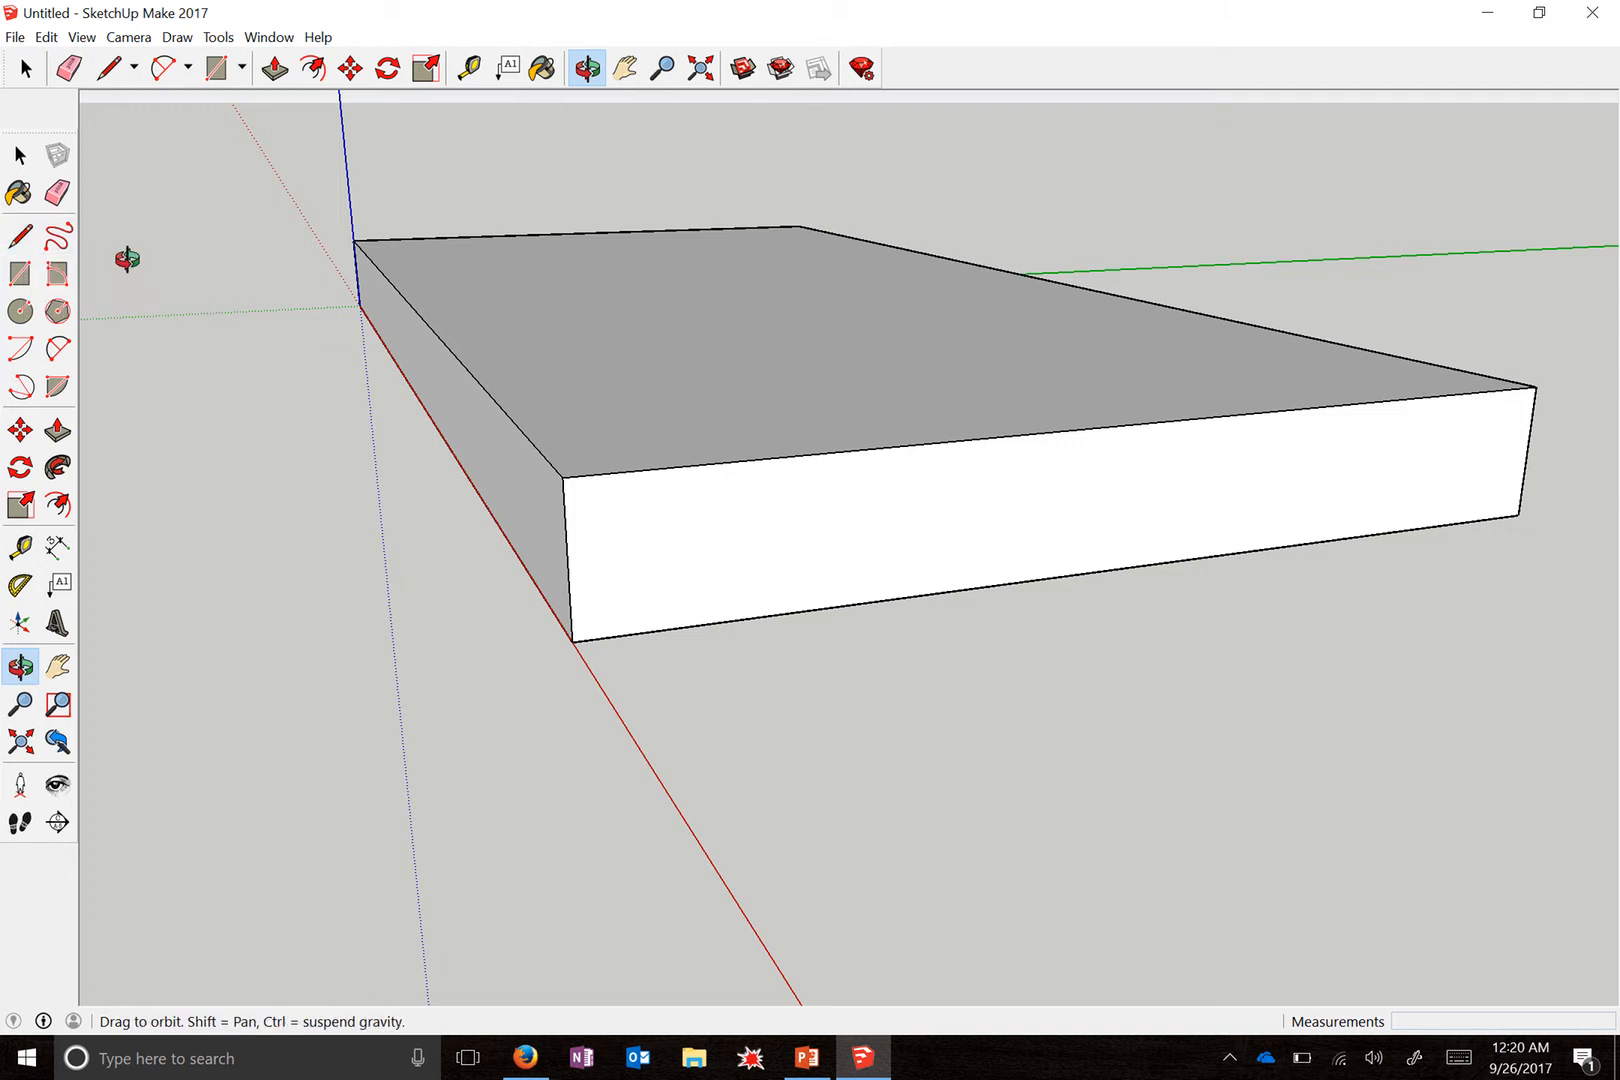
key(l)
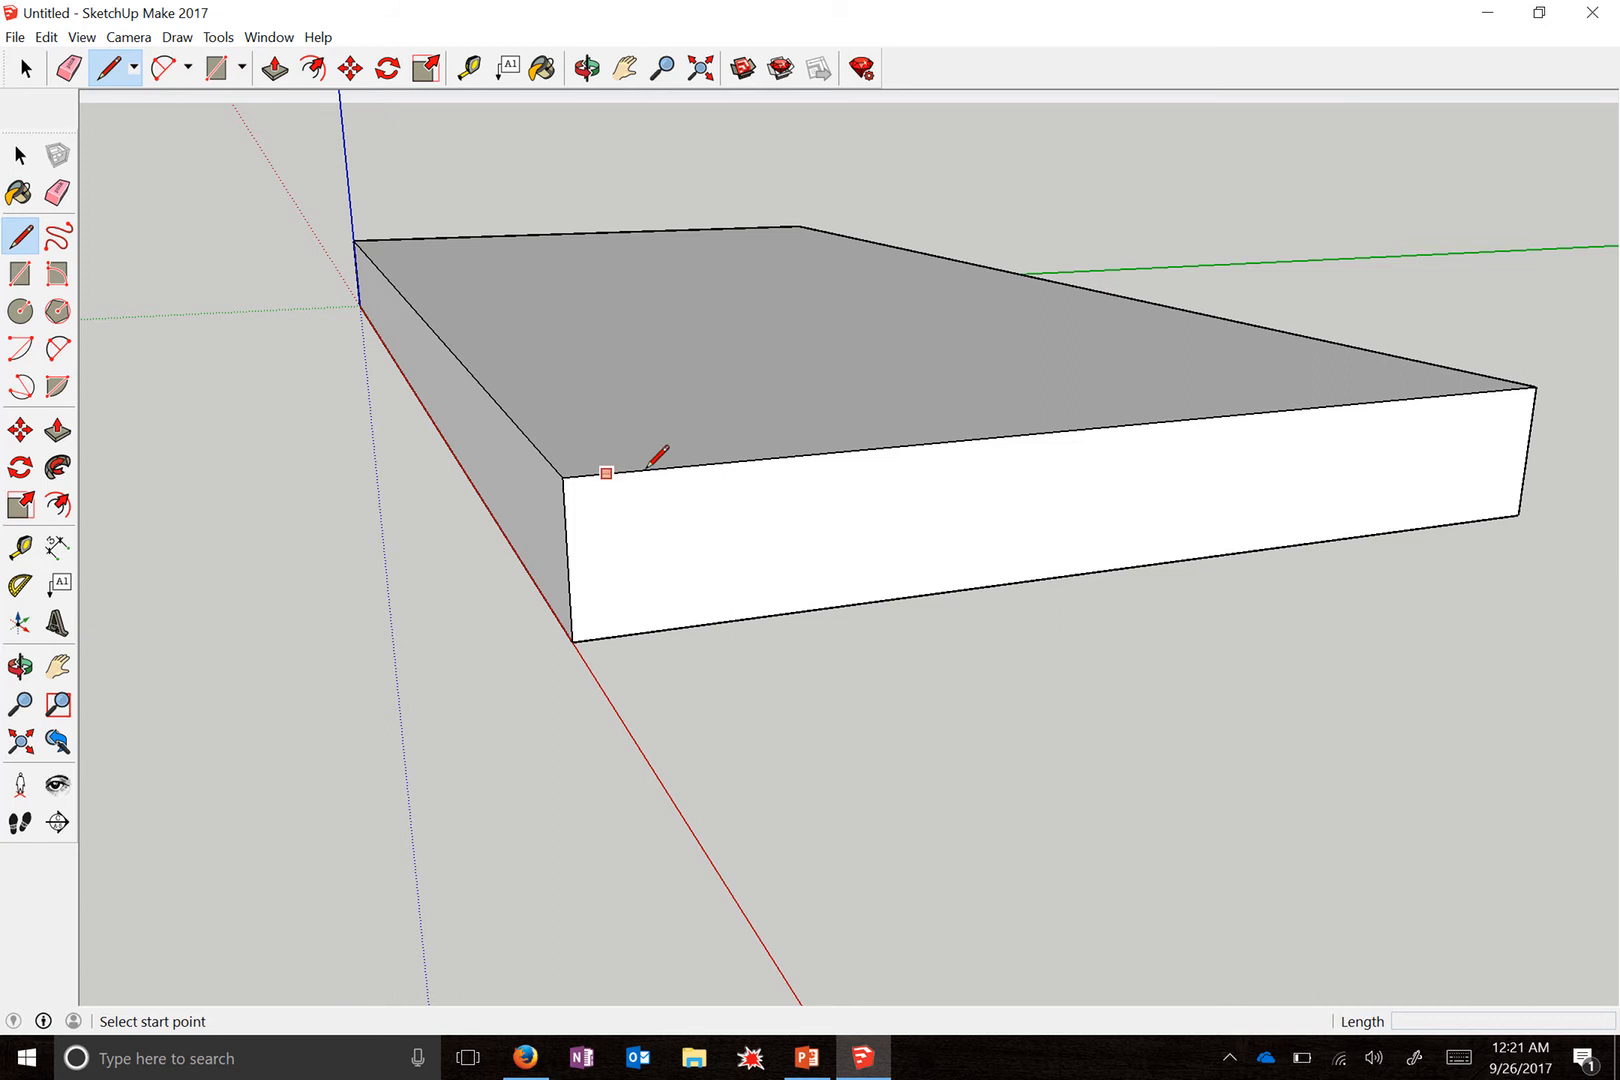
click(563, 476)
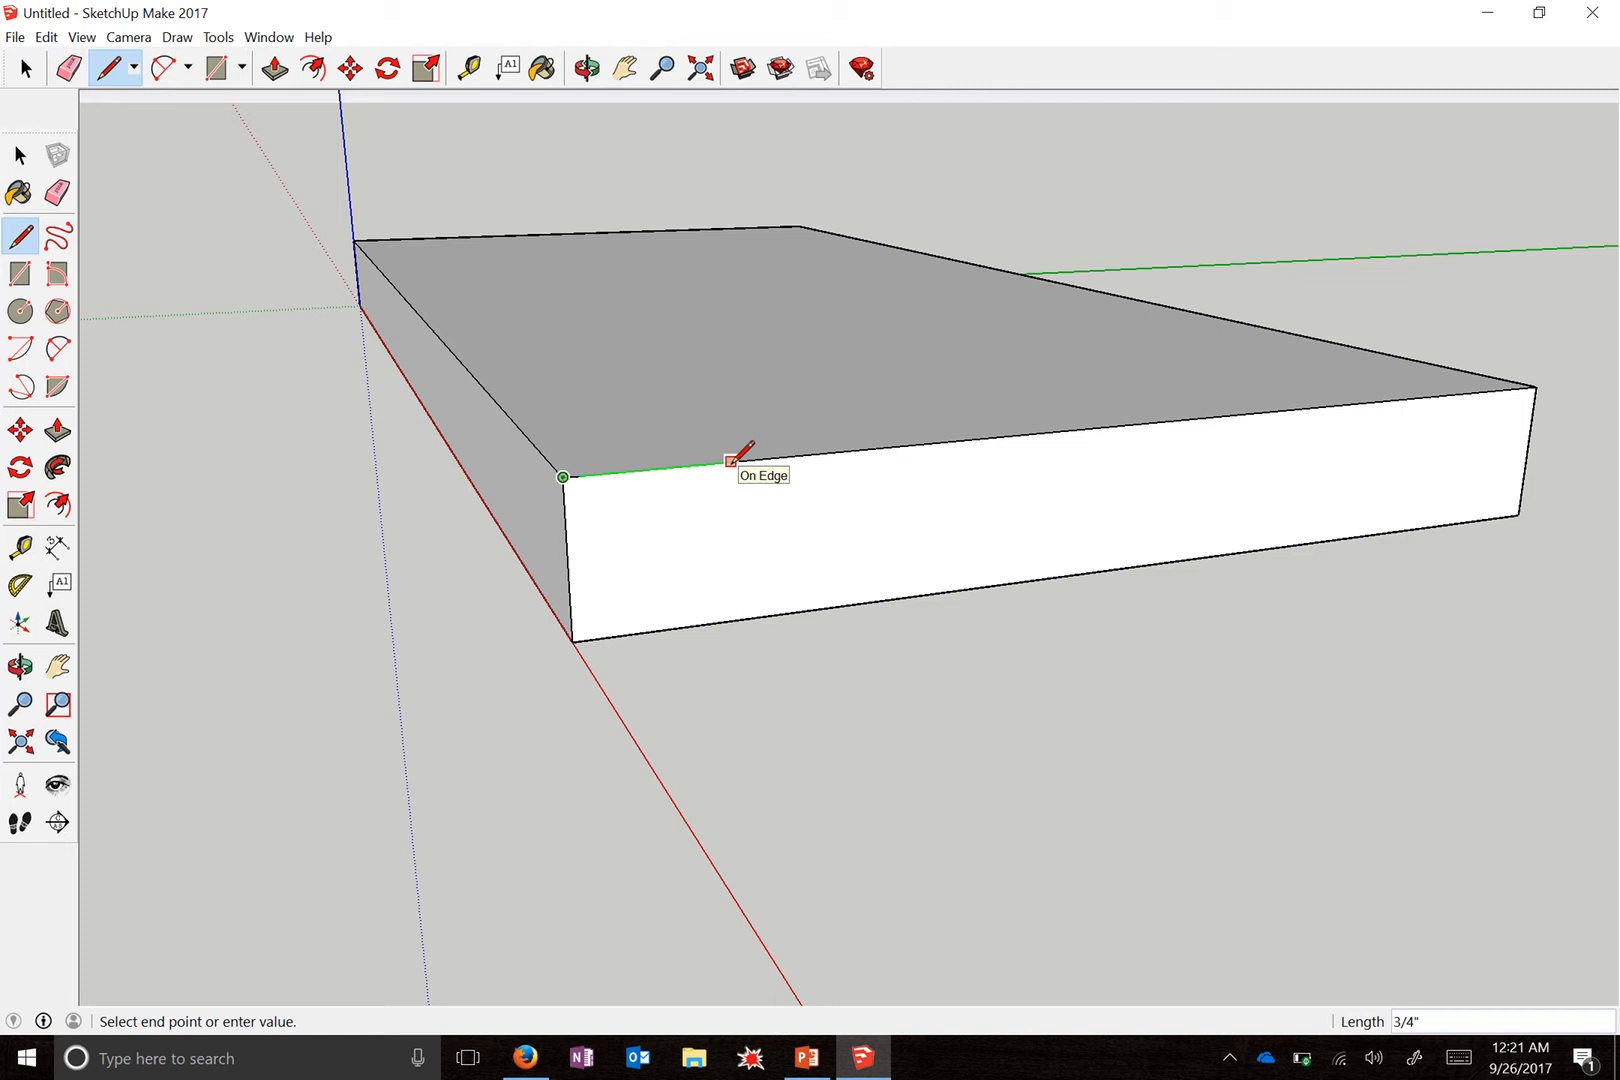
text(3/8)
key(Return)
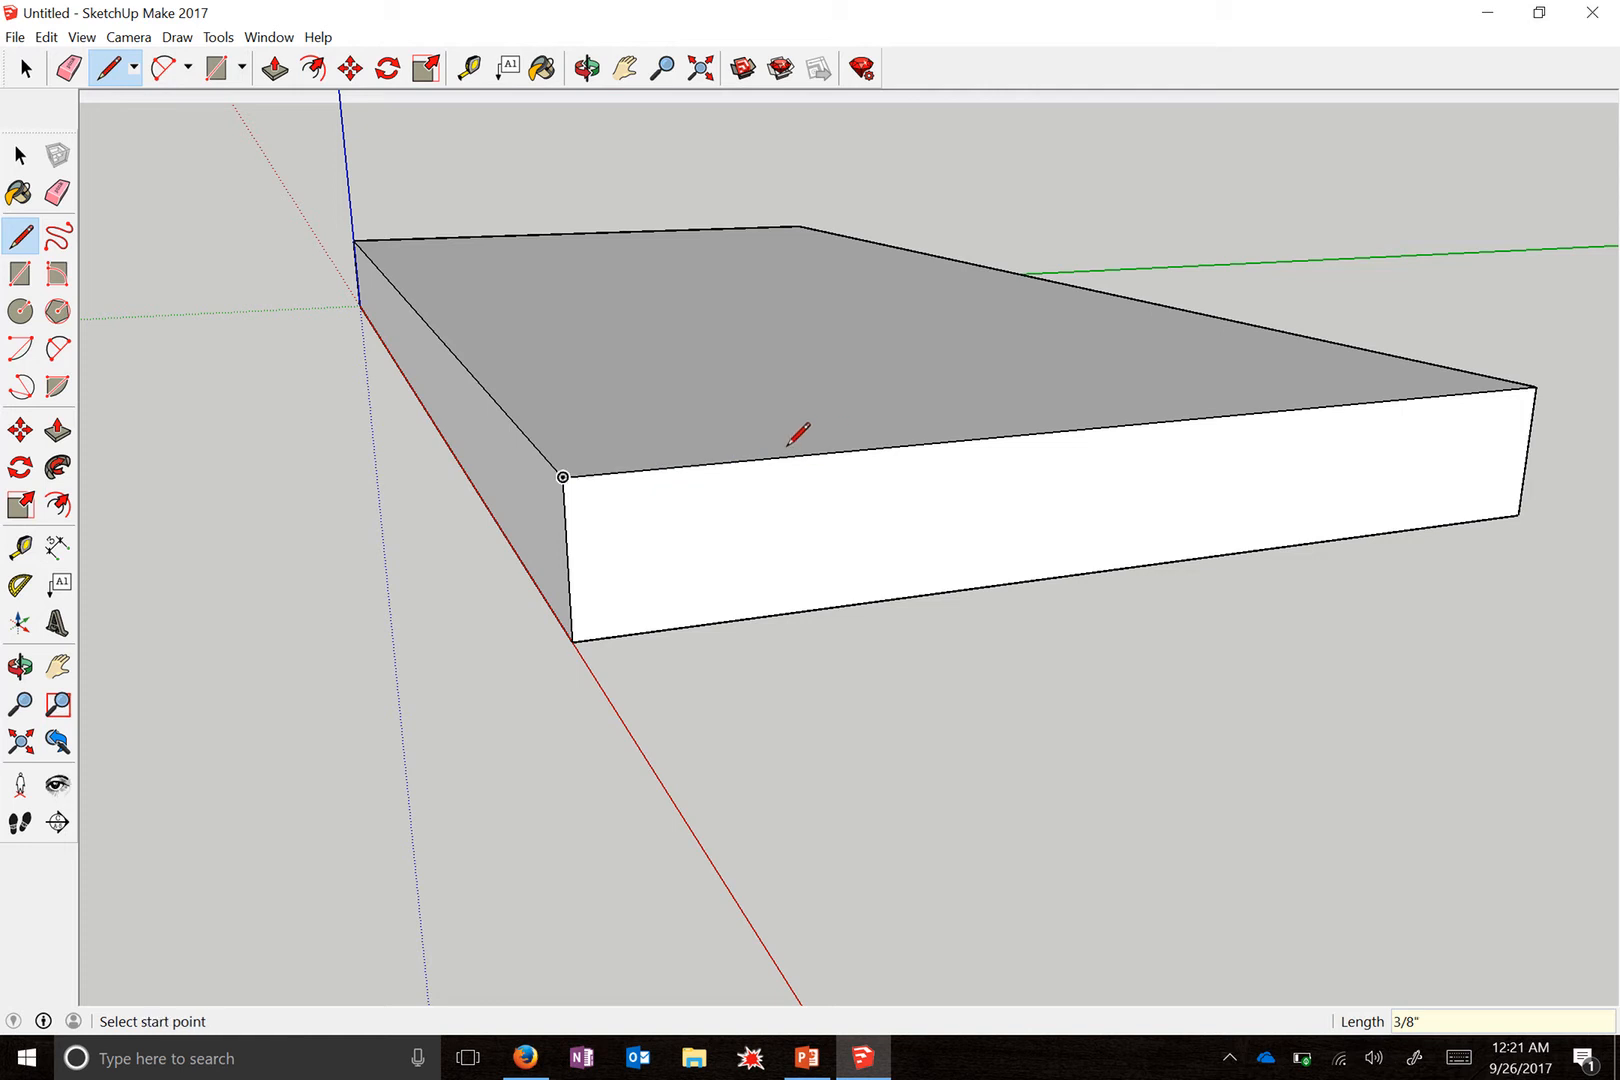
click(649, 468)
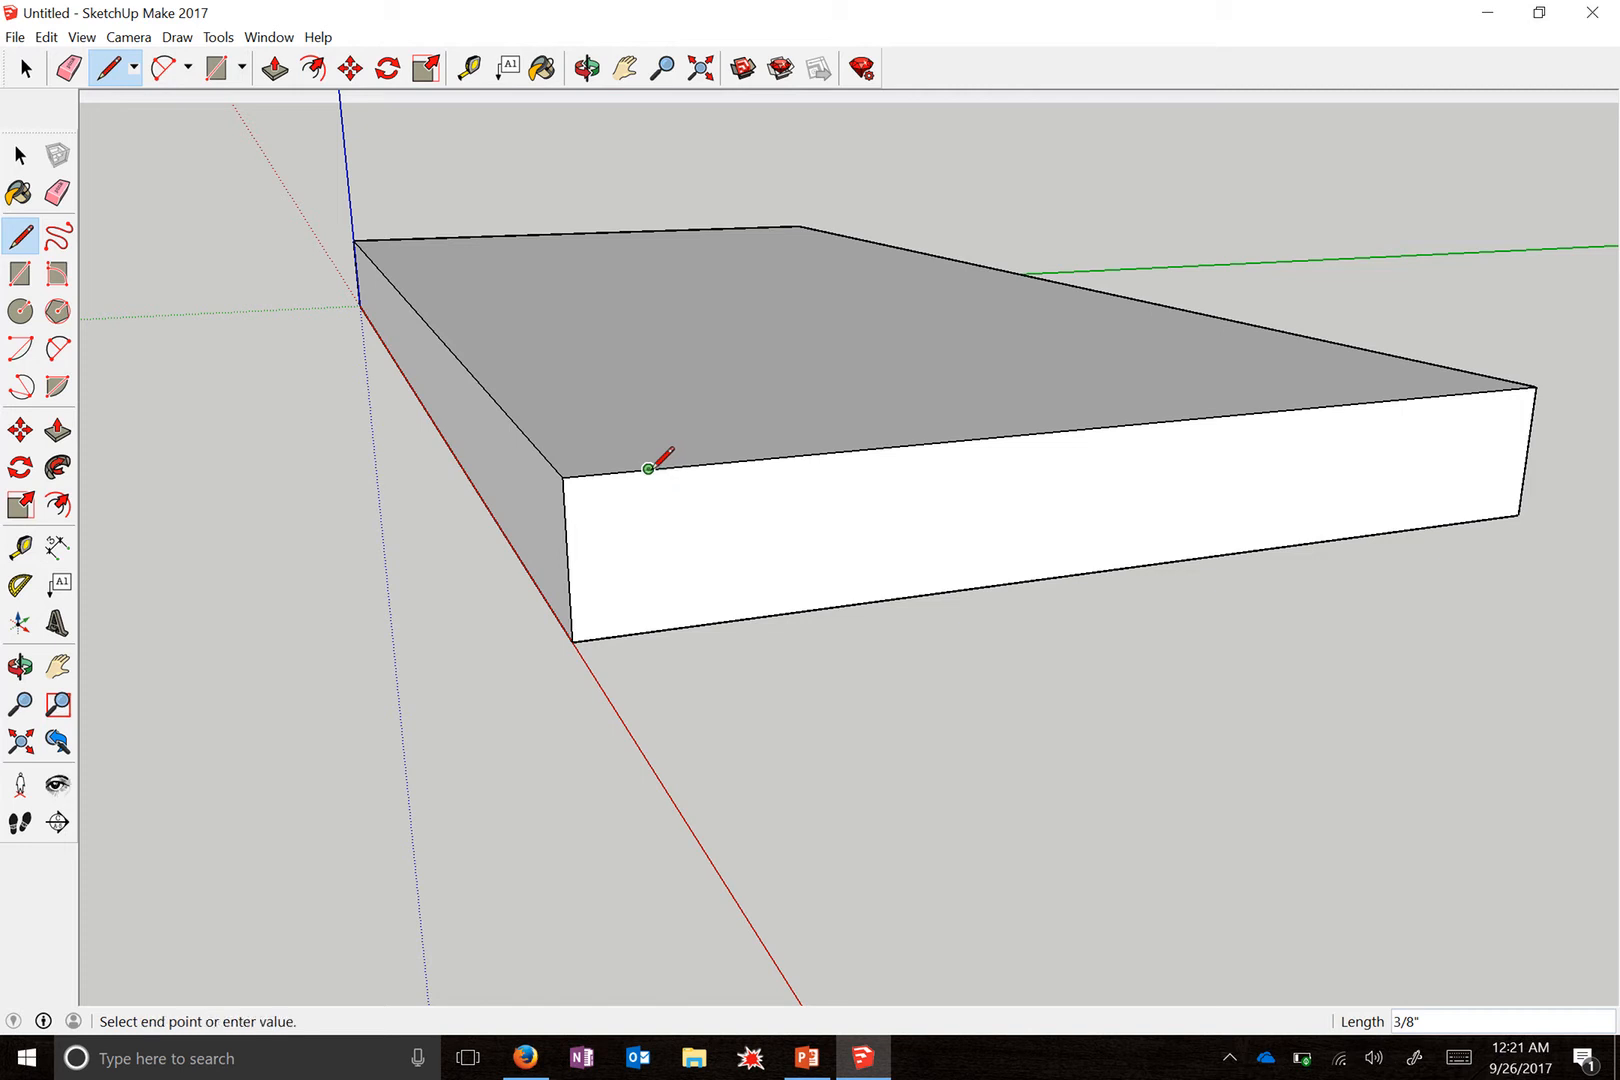
click(569, 551)
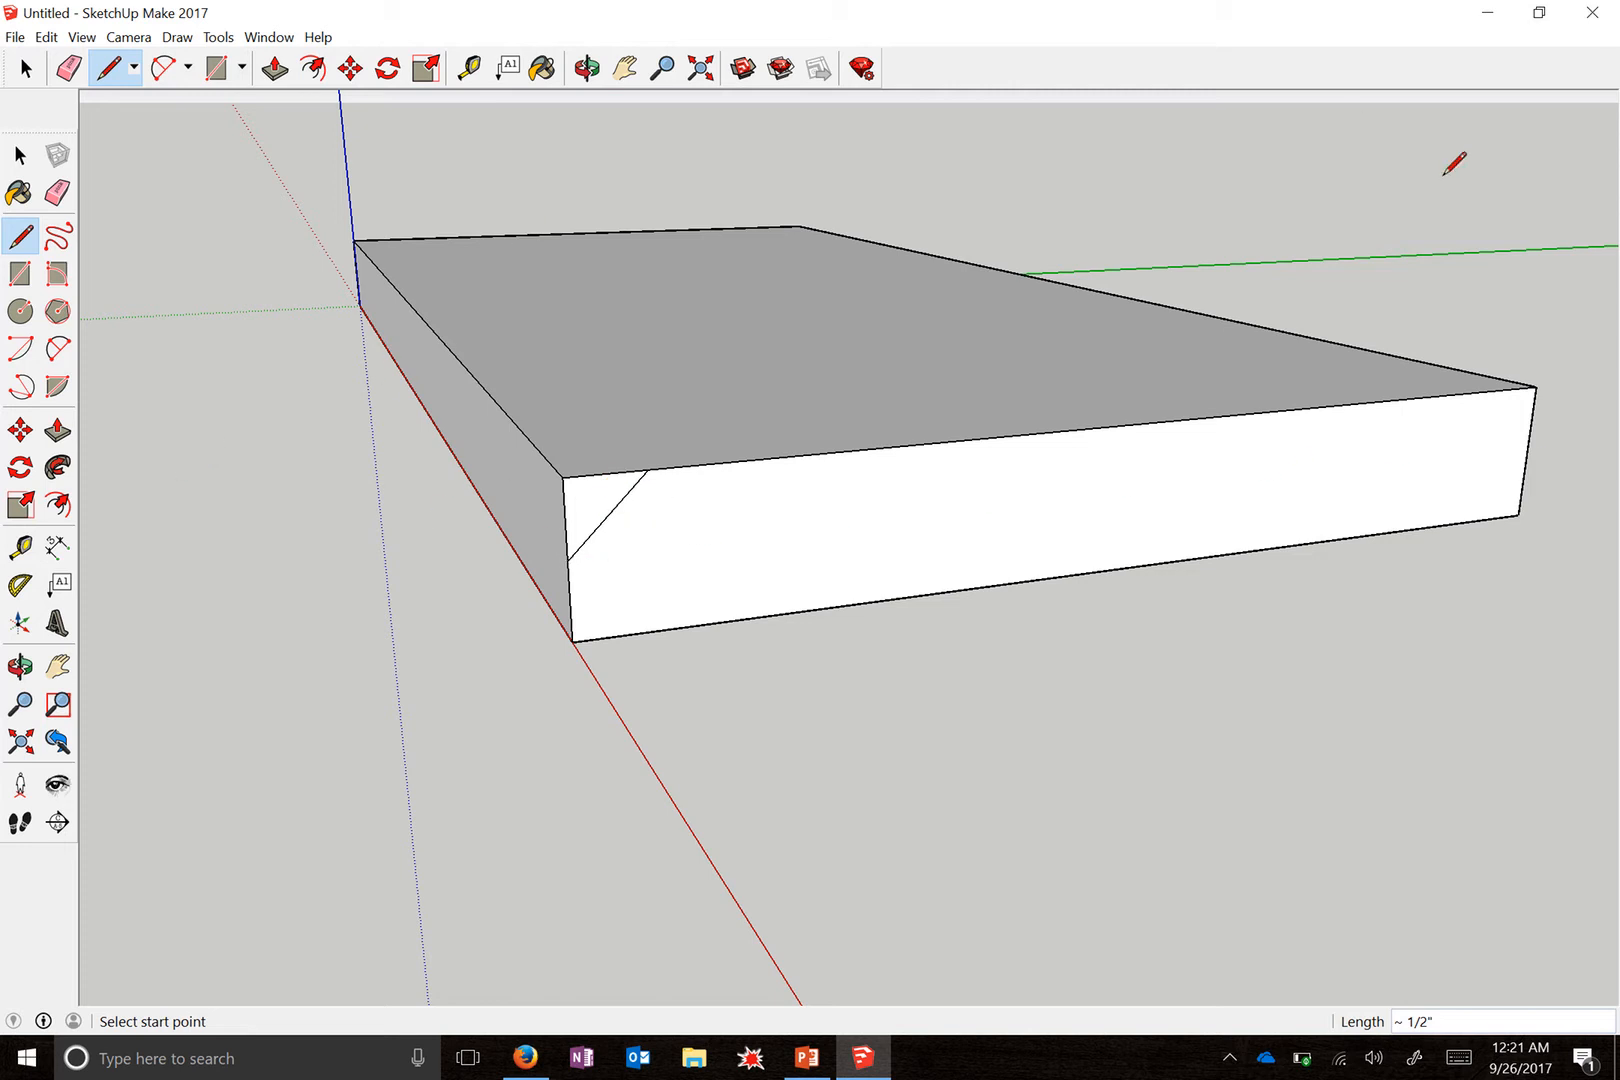
- Bevel the board's top edges by running the triangular corner profile around the top perimeter with Follow Me
click(57, 467)
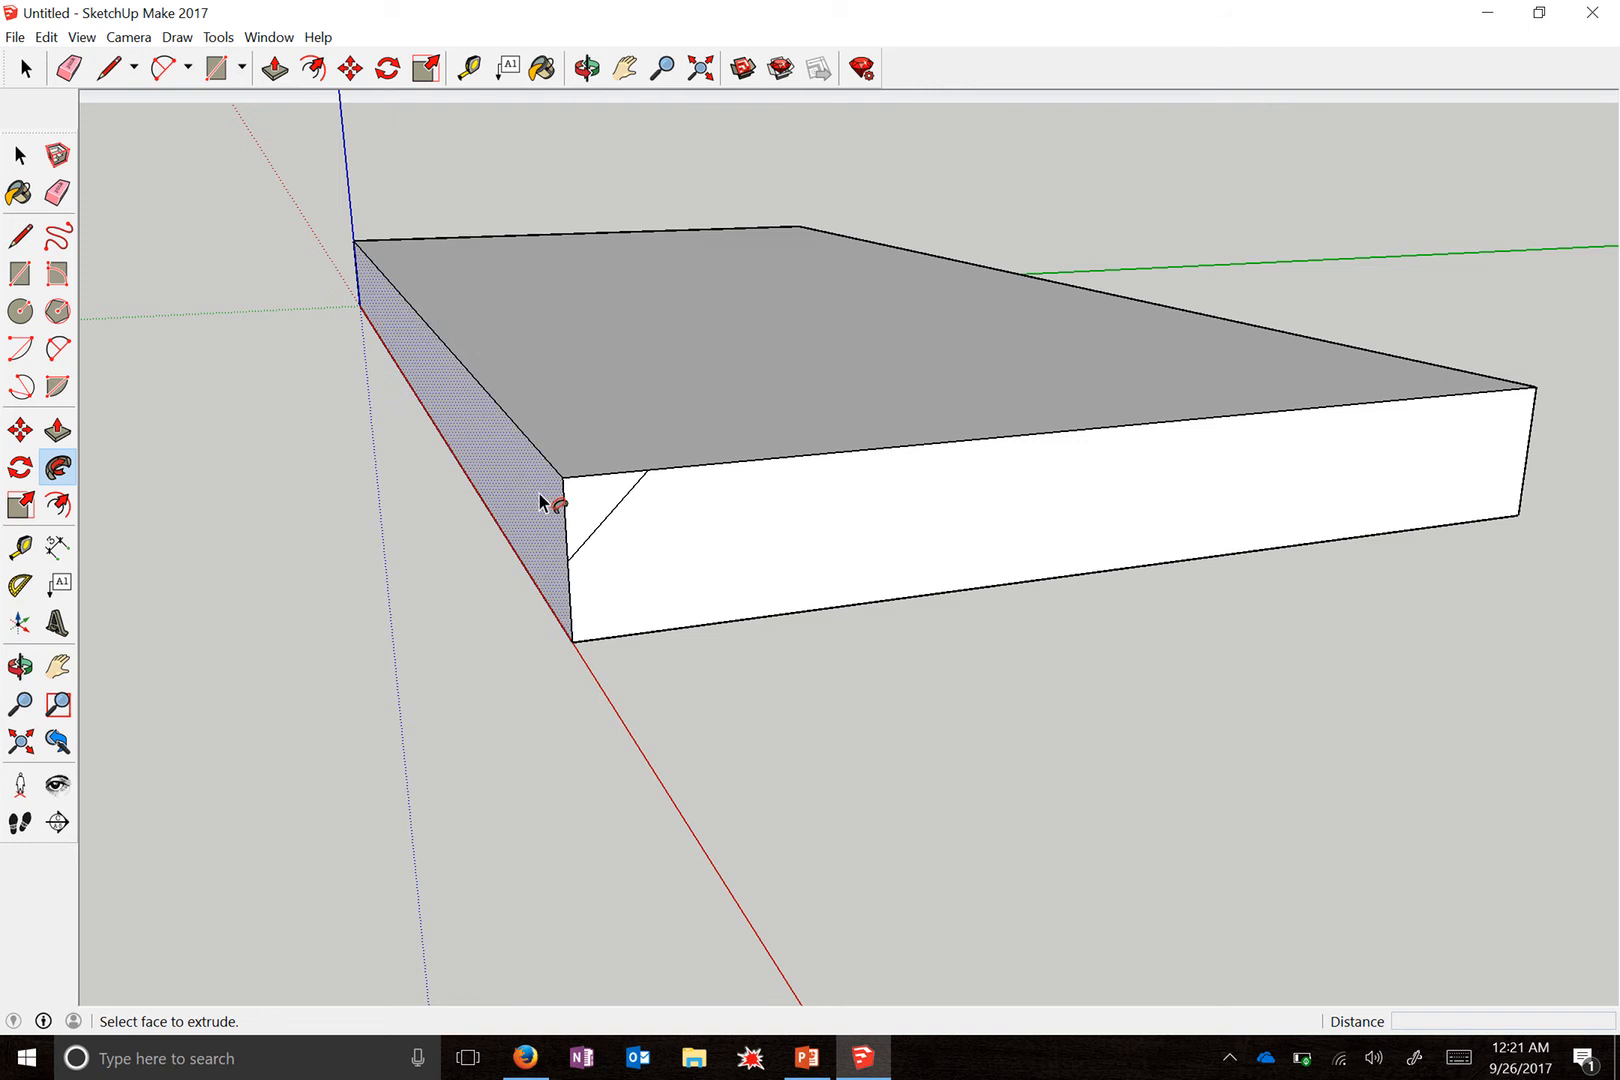
mouse_move(590, 512)
mouse_down()
mouse_move(586, 474)
mouse_move(532, 441)
mouse_move(376, 246)
mouse_move(969, 264)
mouse_move(1511, 387)
mouse_move(698, 445)
mouse_move(560, 474)
mouse_up()
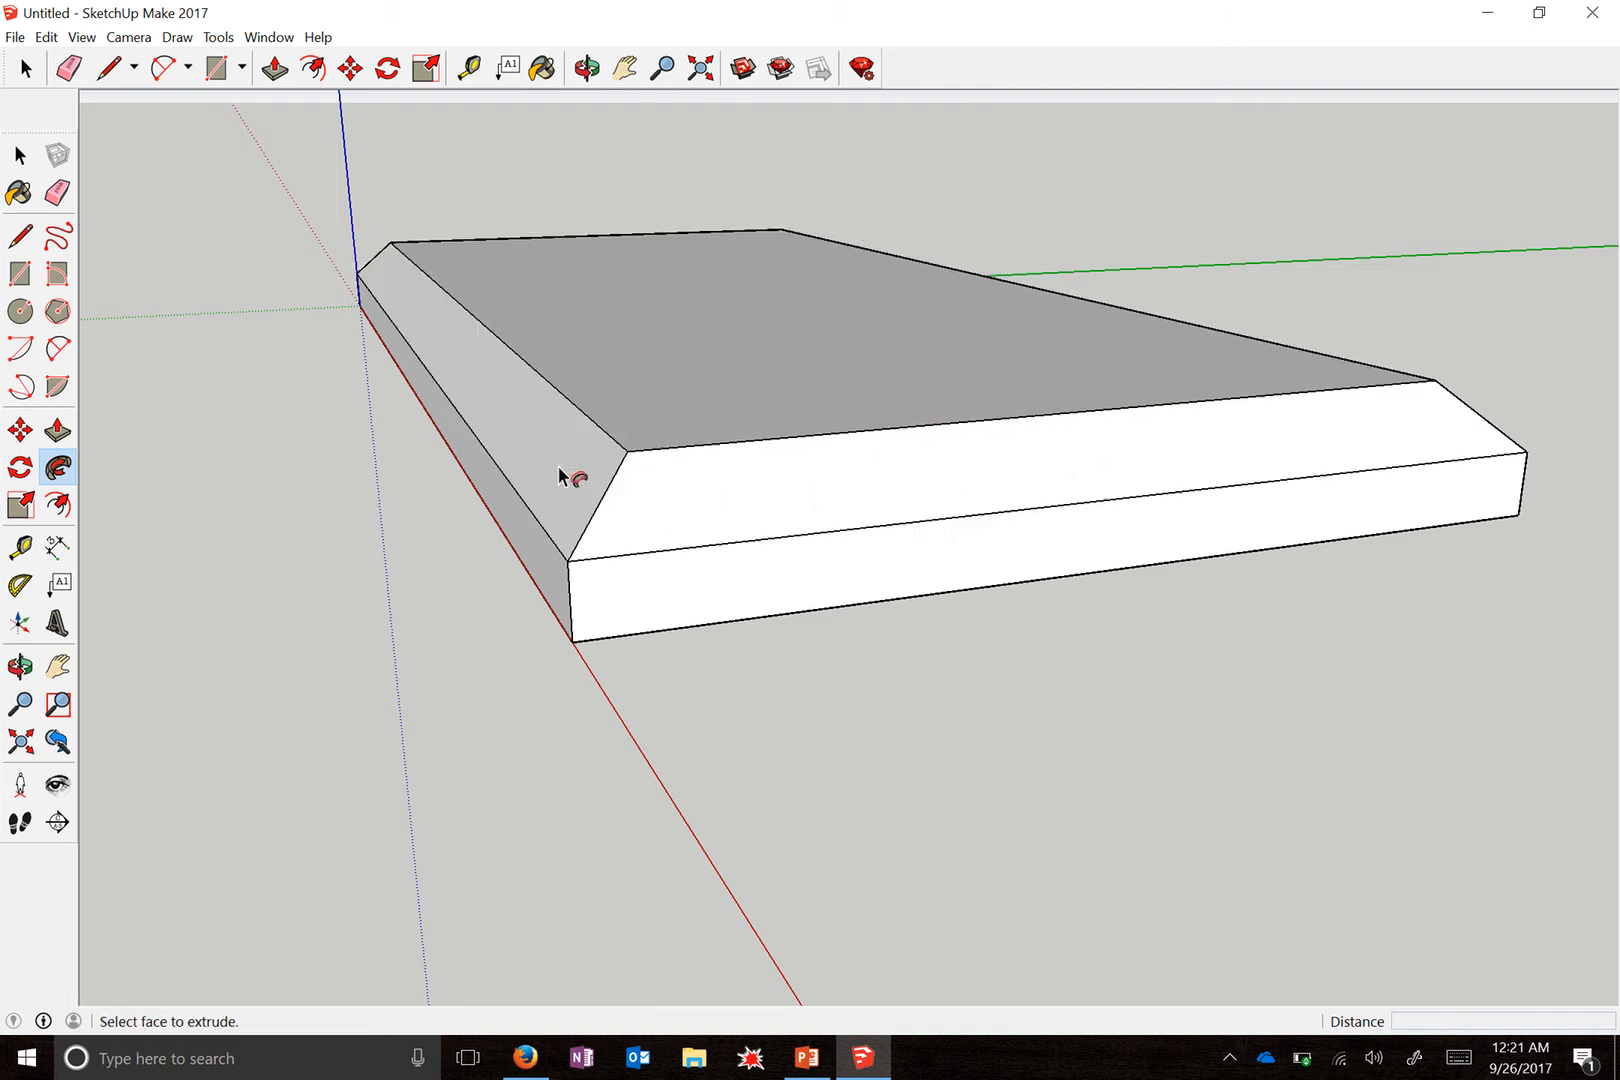
- Select the whole bevelled board, make it a group, and clear the selection
key(o)
mouse_move(890, 500)
mouse_down()
mouse_move(774, 459)
mouse_move(528, 520)
mouse_move(1125, 660)
mouse_move(1410, 586)
mouse_move(260, 680)
mouse_move(490, 515)
mouse_move(90, 524)
mouse_move(857, 618)
mouse_move(884, 671)
mouse_up()
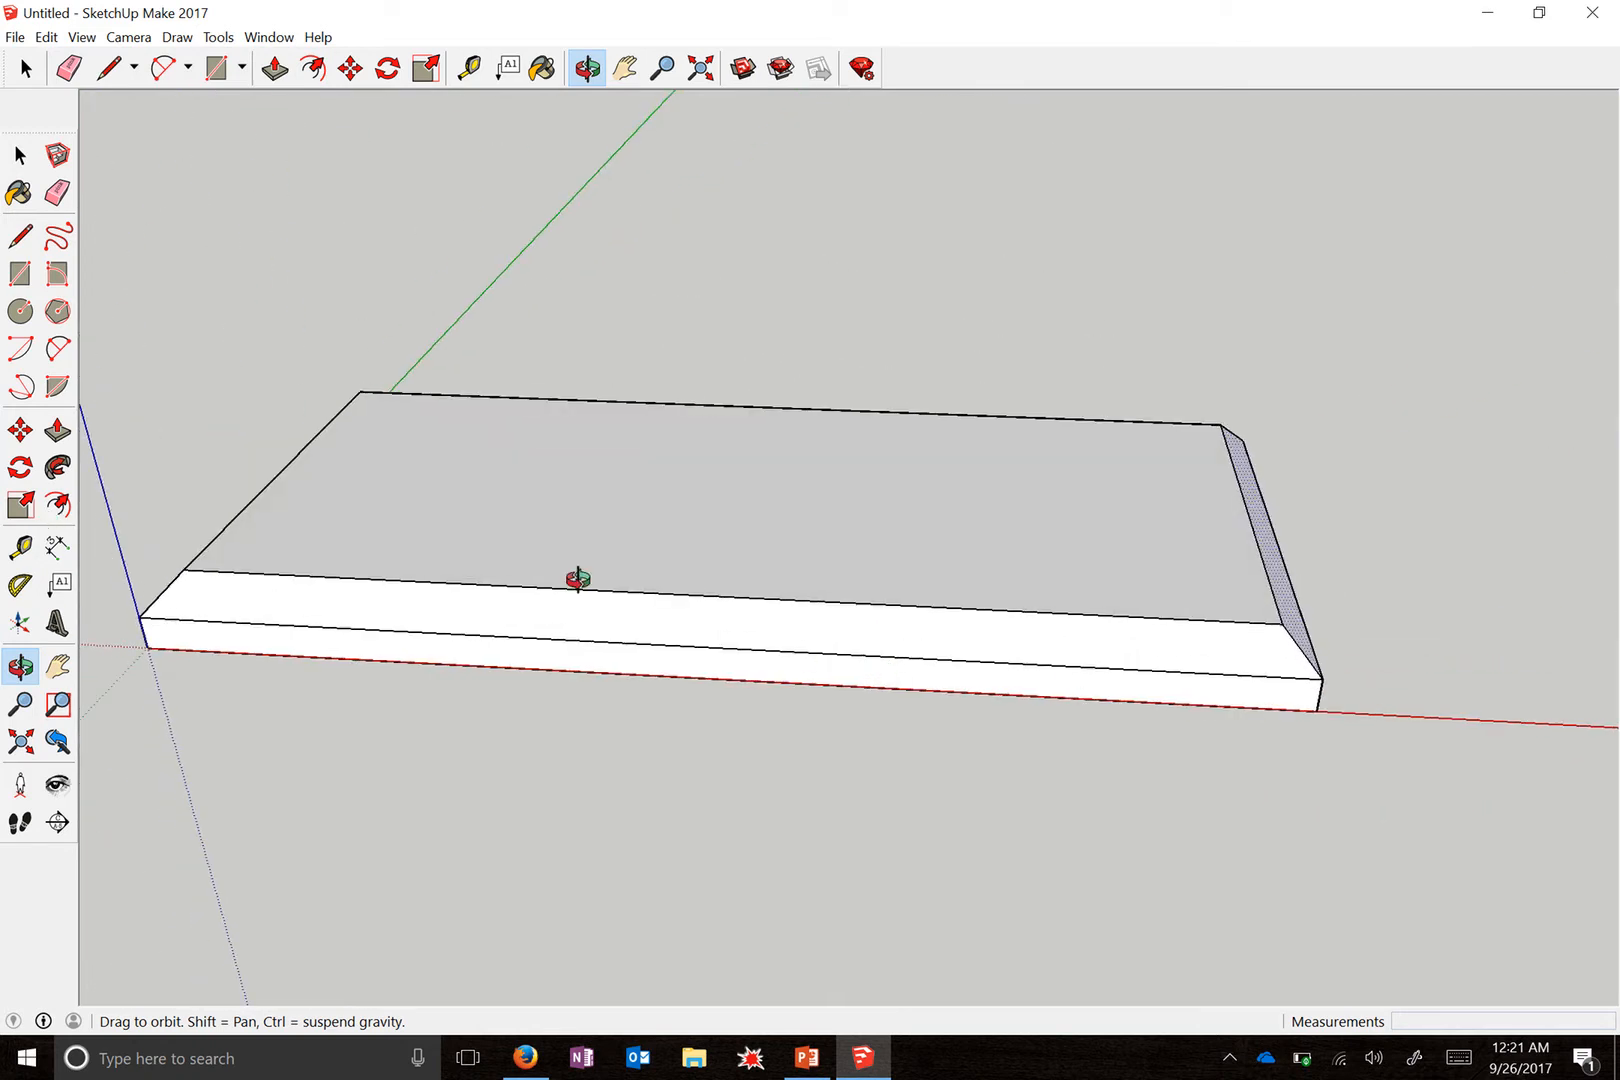
key(space)
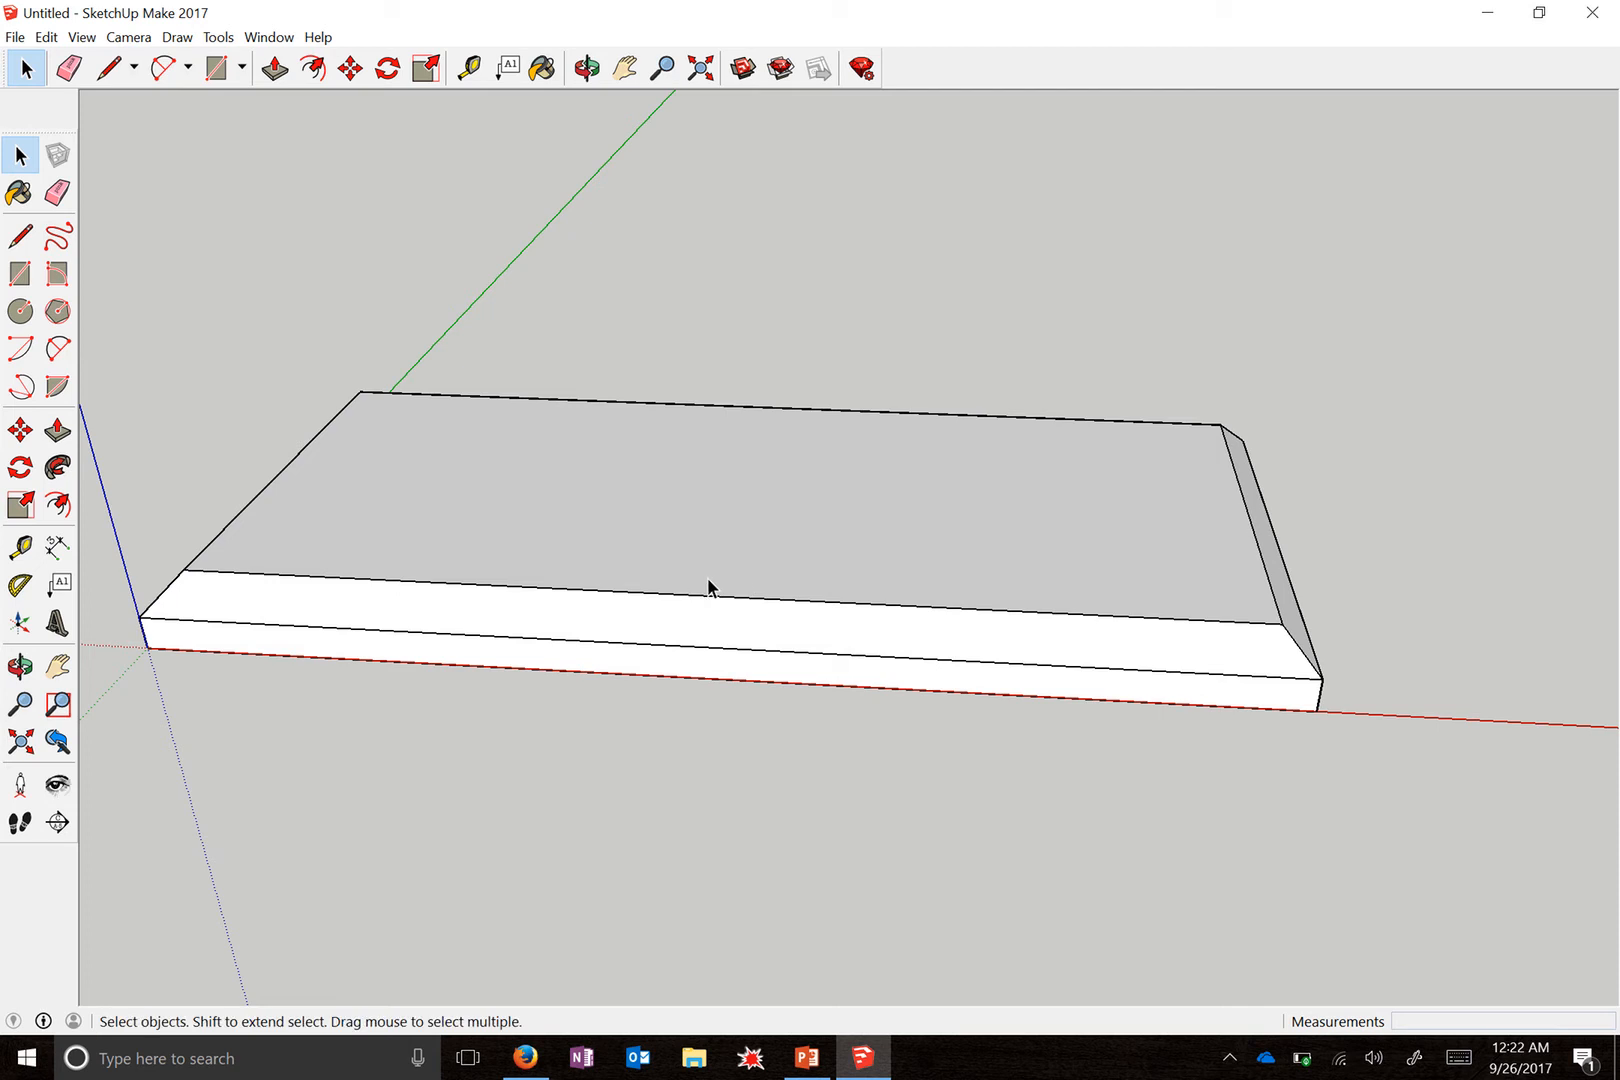
triple_click(854, 530)
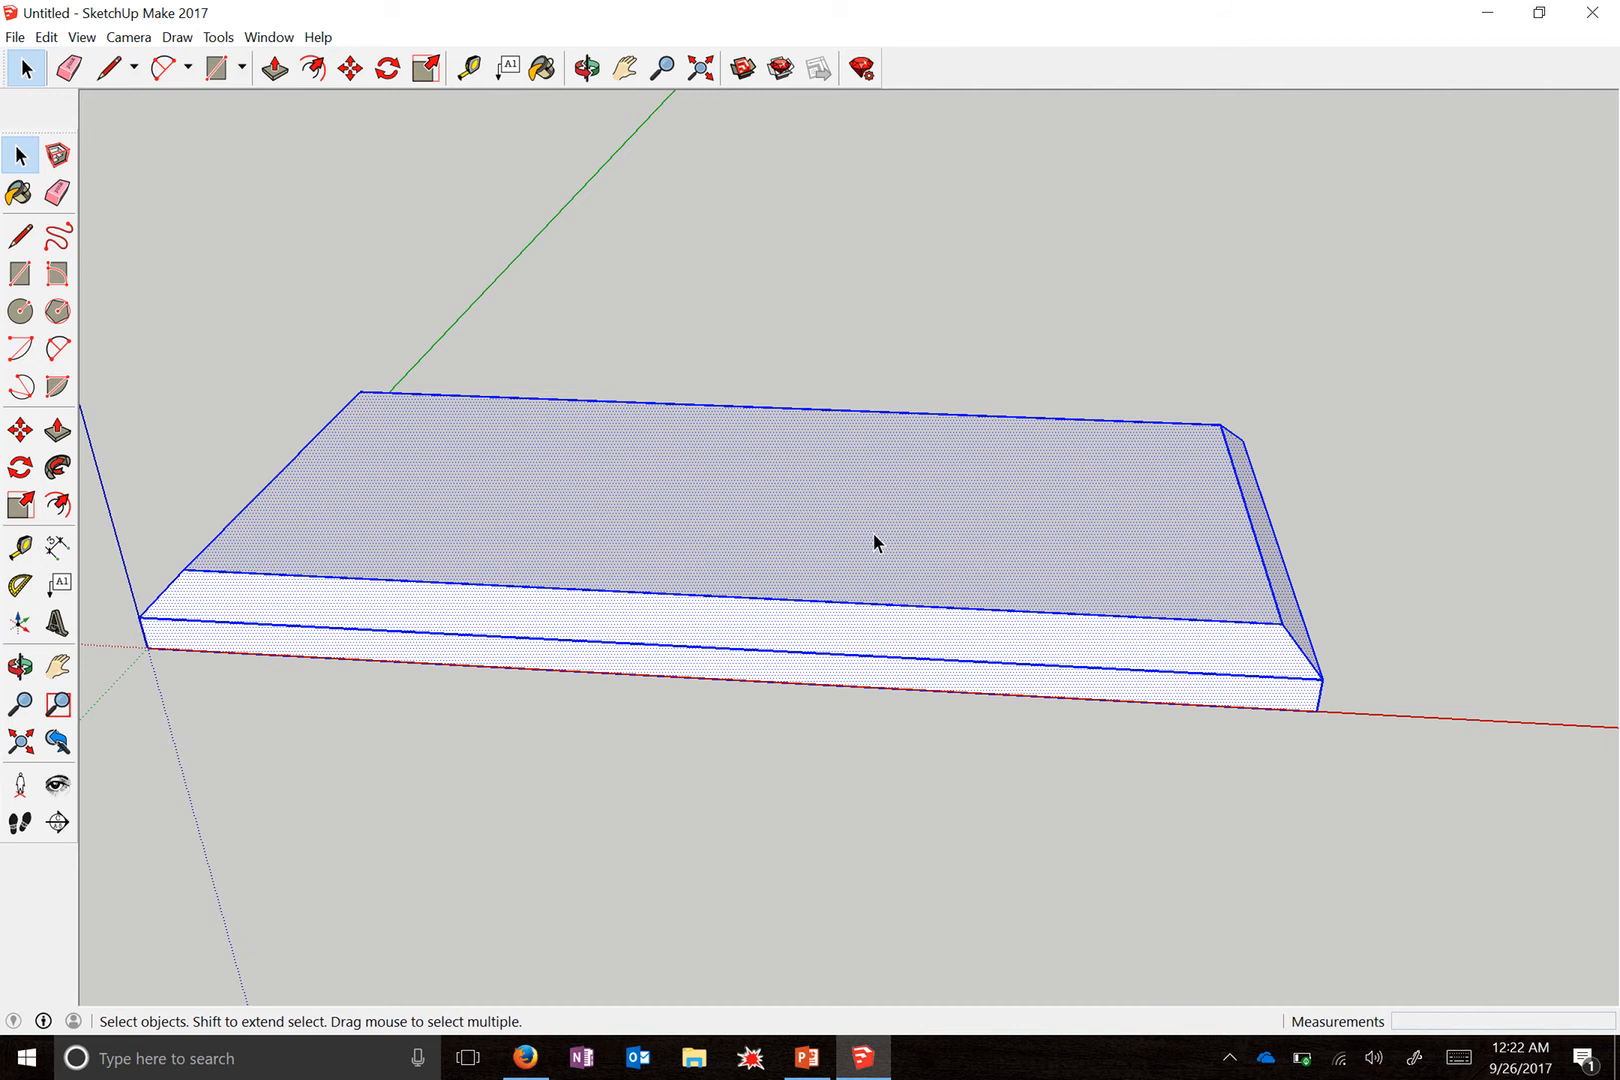
right_click(873, 533)
click(1005, 714)
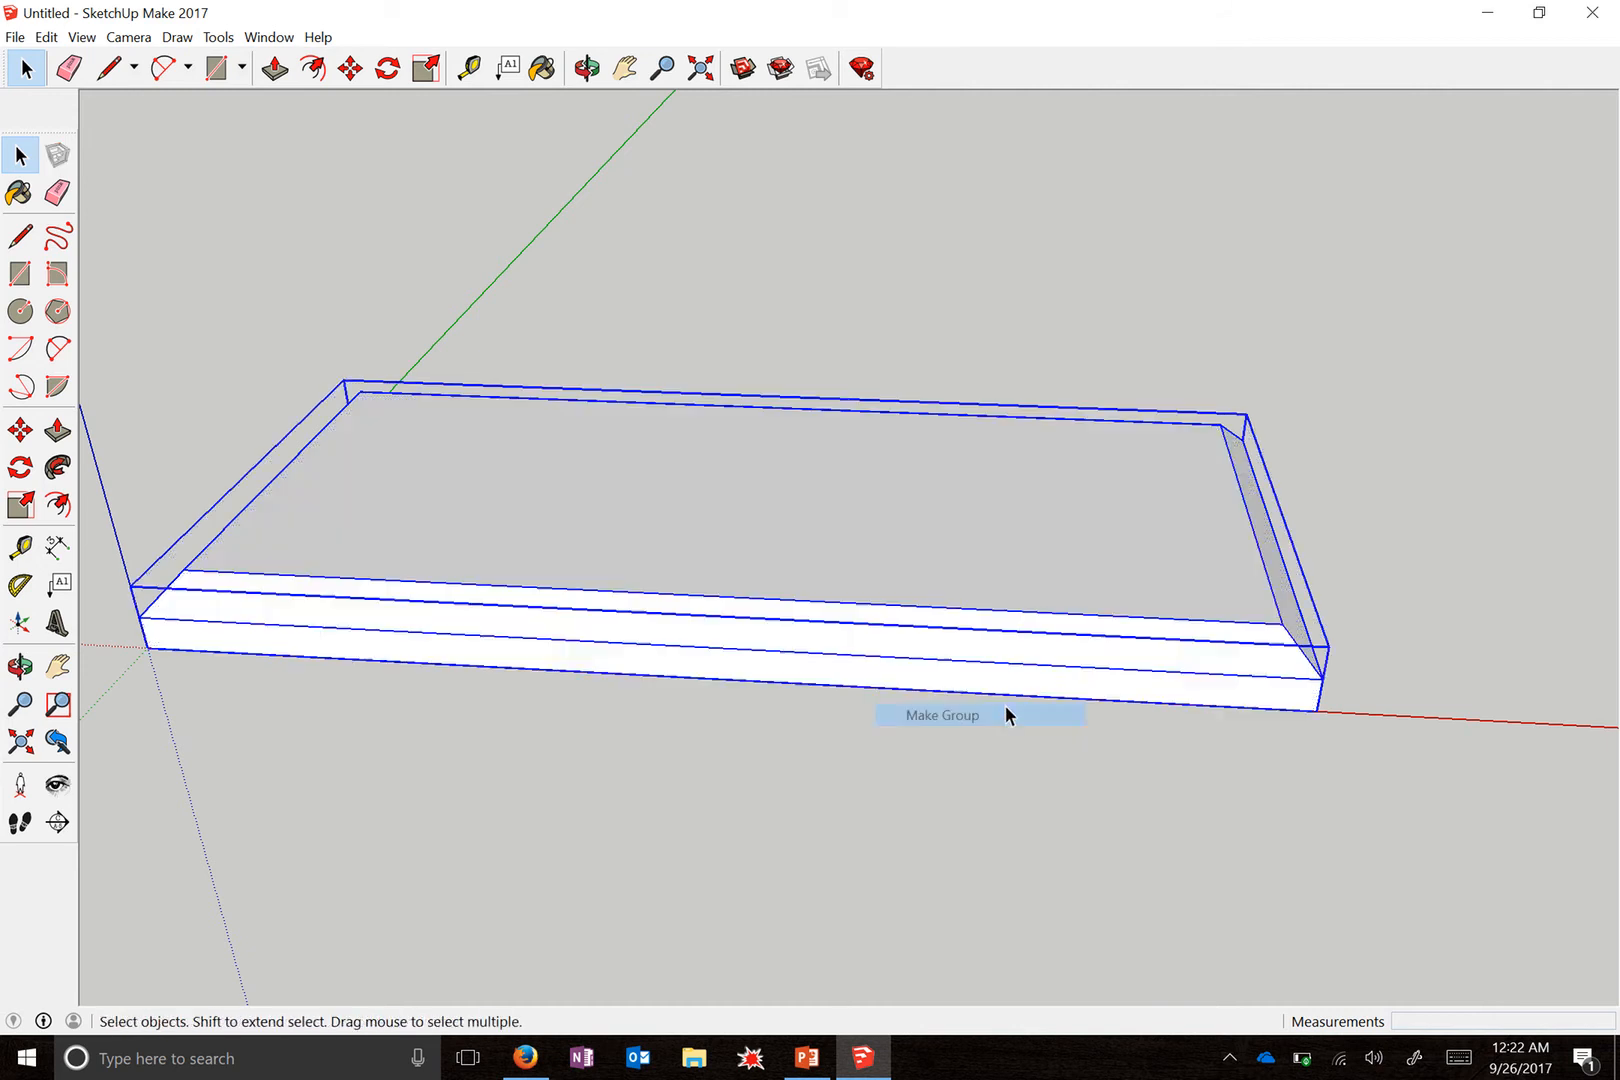
click(1119, 751)
- Draw a 5.5" by .75" rectangle on the red axis, a short distance from the board's end at the origin
middle_drag(1231, 580, 1457, 546)
scroll(430, 570, up, 4)
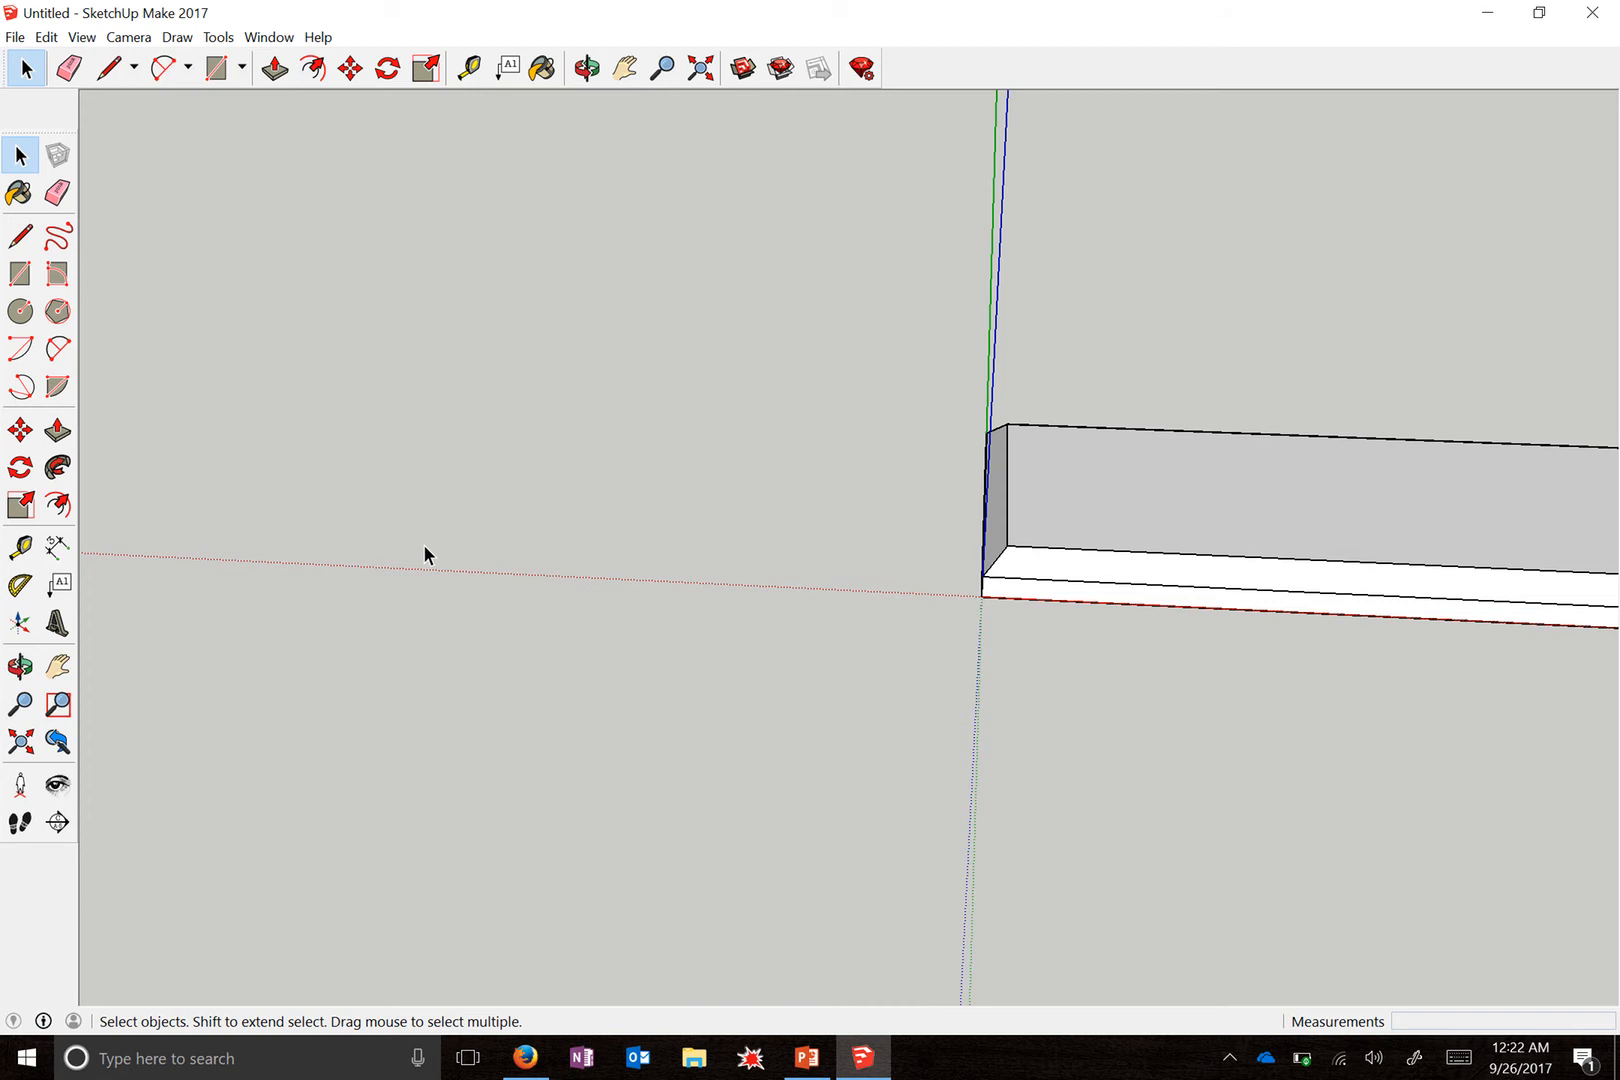
middle_drag(424, 546, 716, 518)
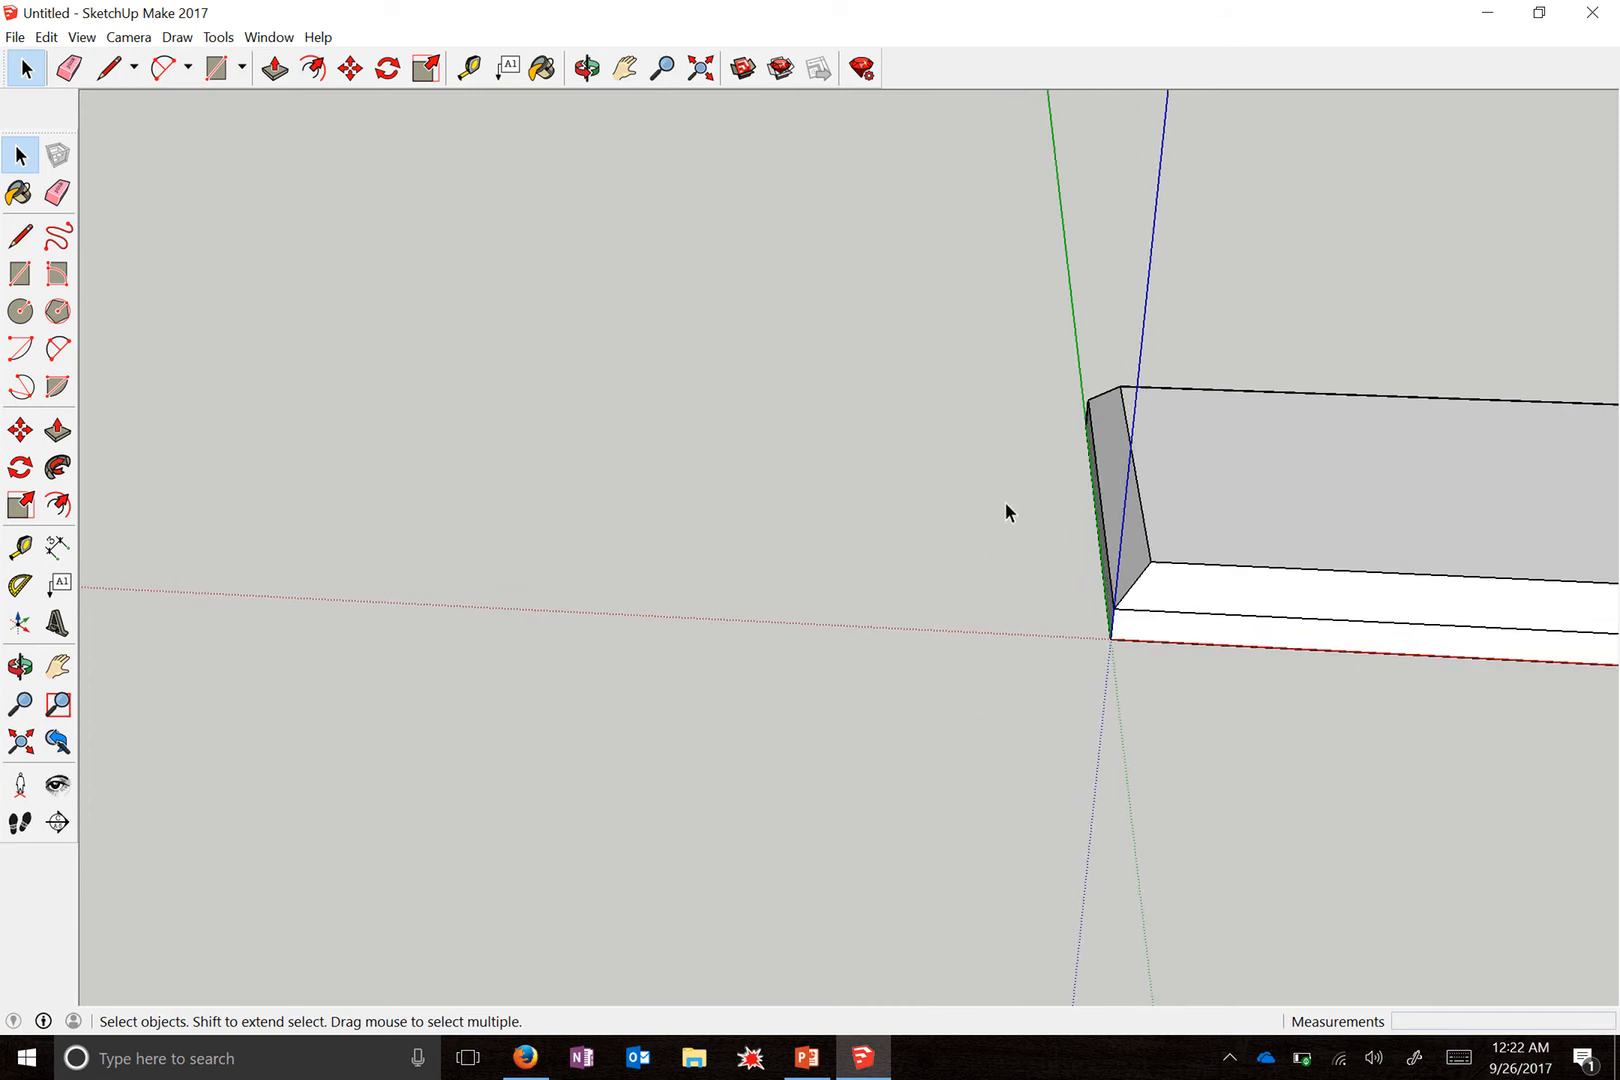
key(r)
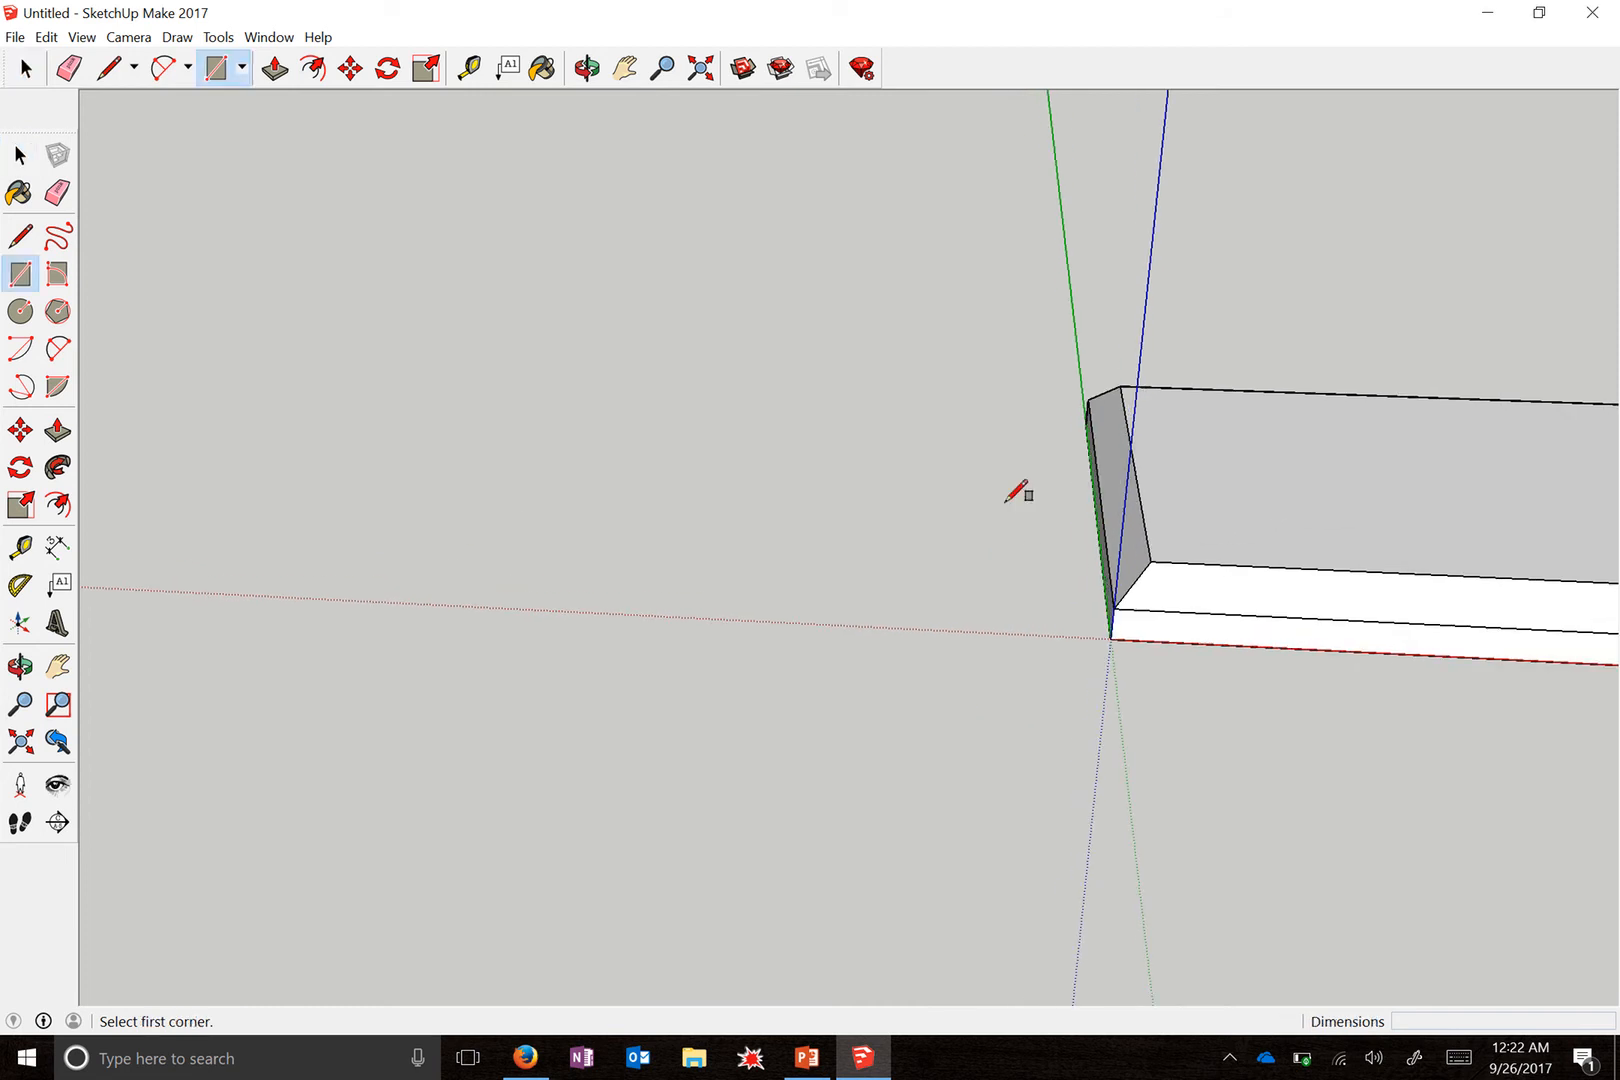
click(973, 630)
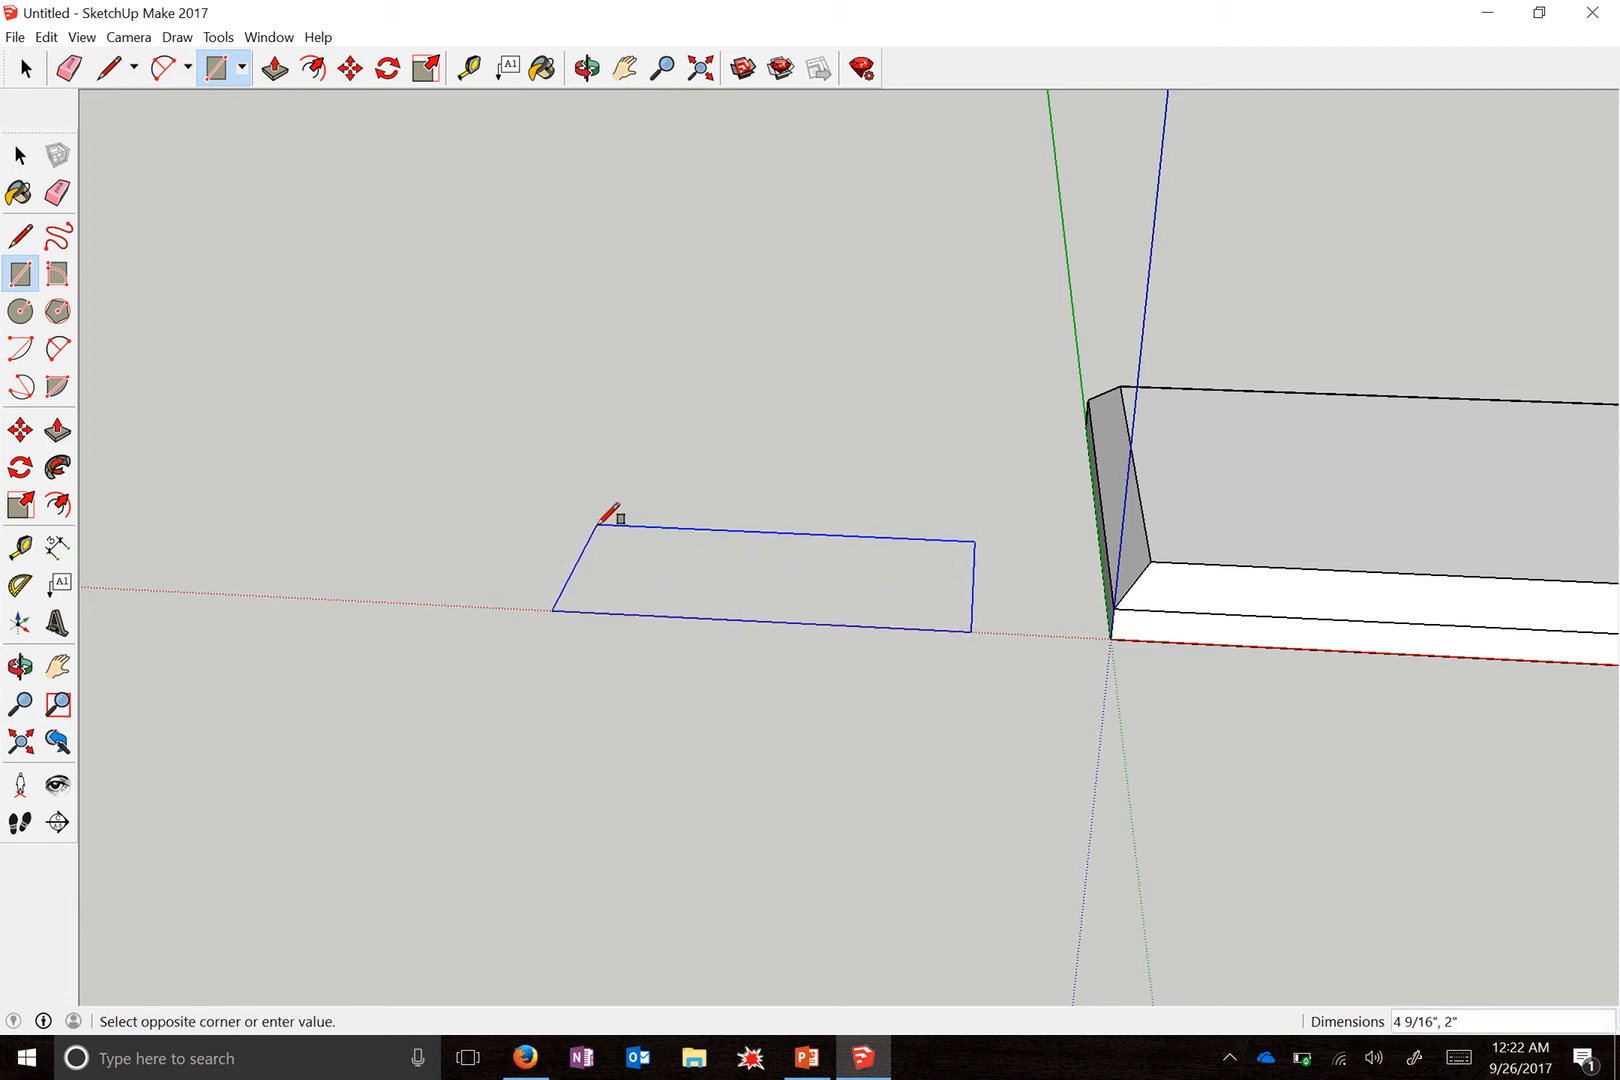
text(5.5",.75")
key(Return)
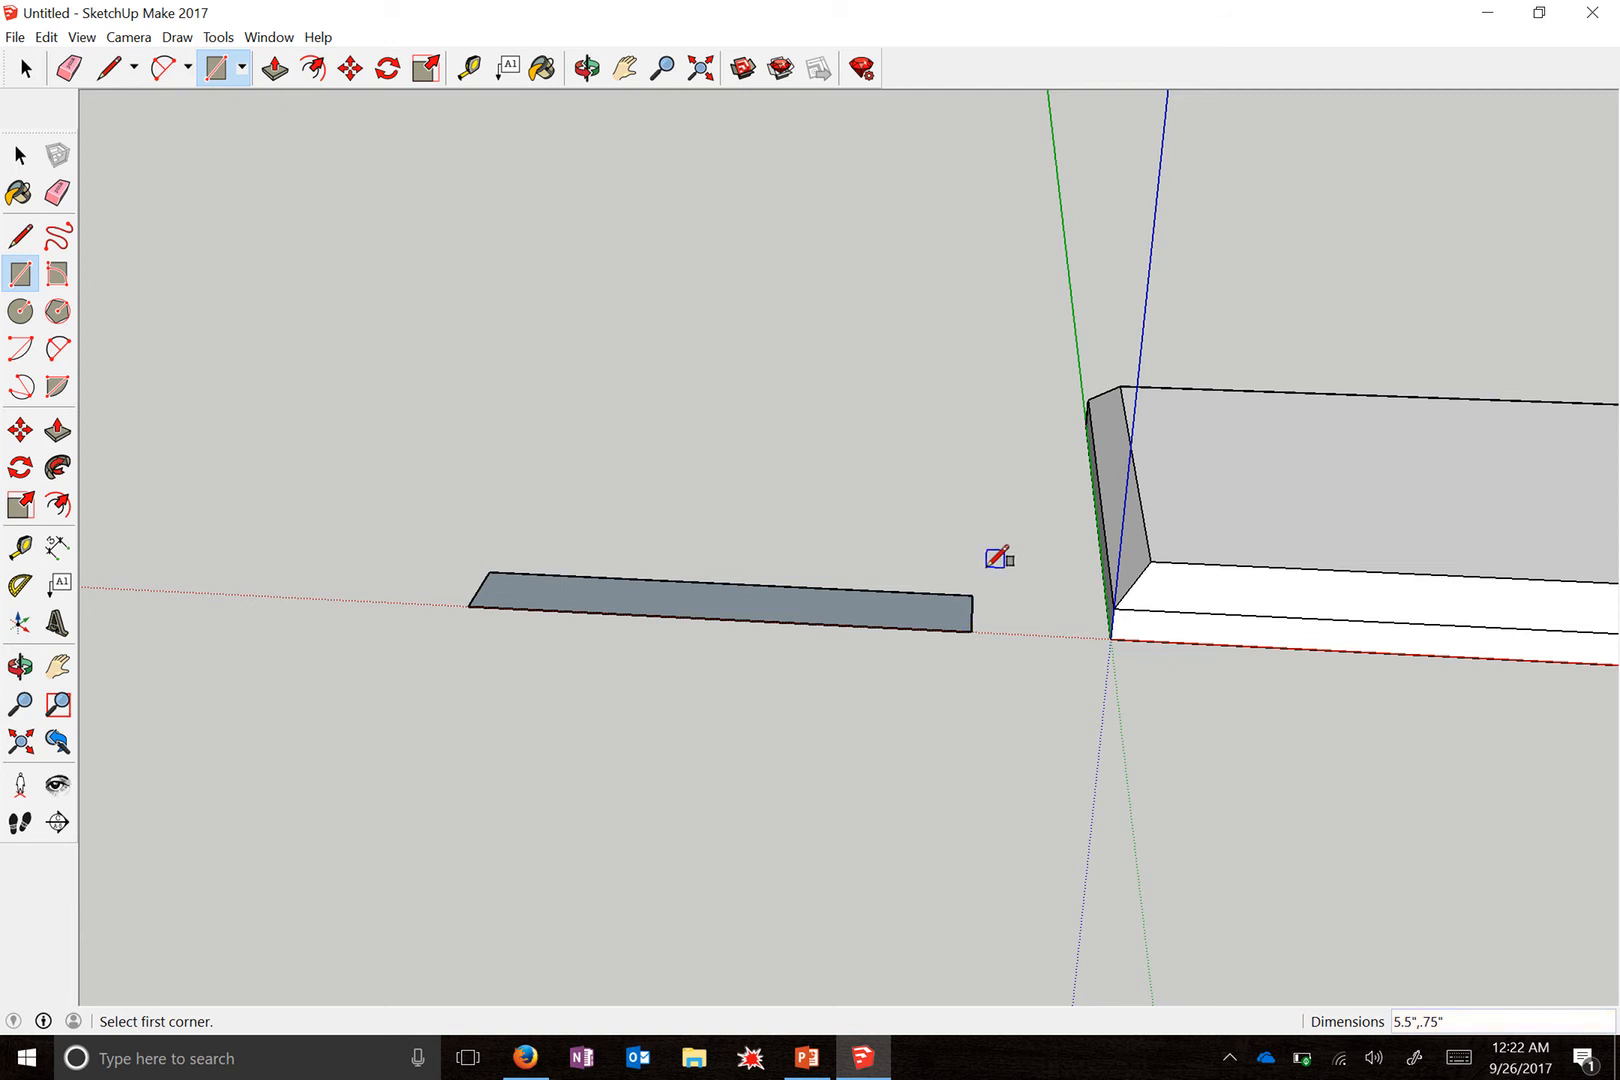
- Extrude the narrow rectangle upward by 5 1/2" with Push/Pull to form an upright board
key(p)
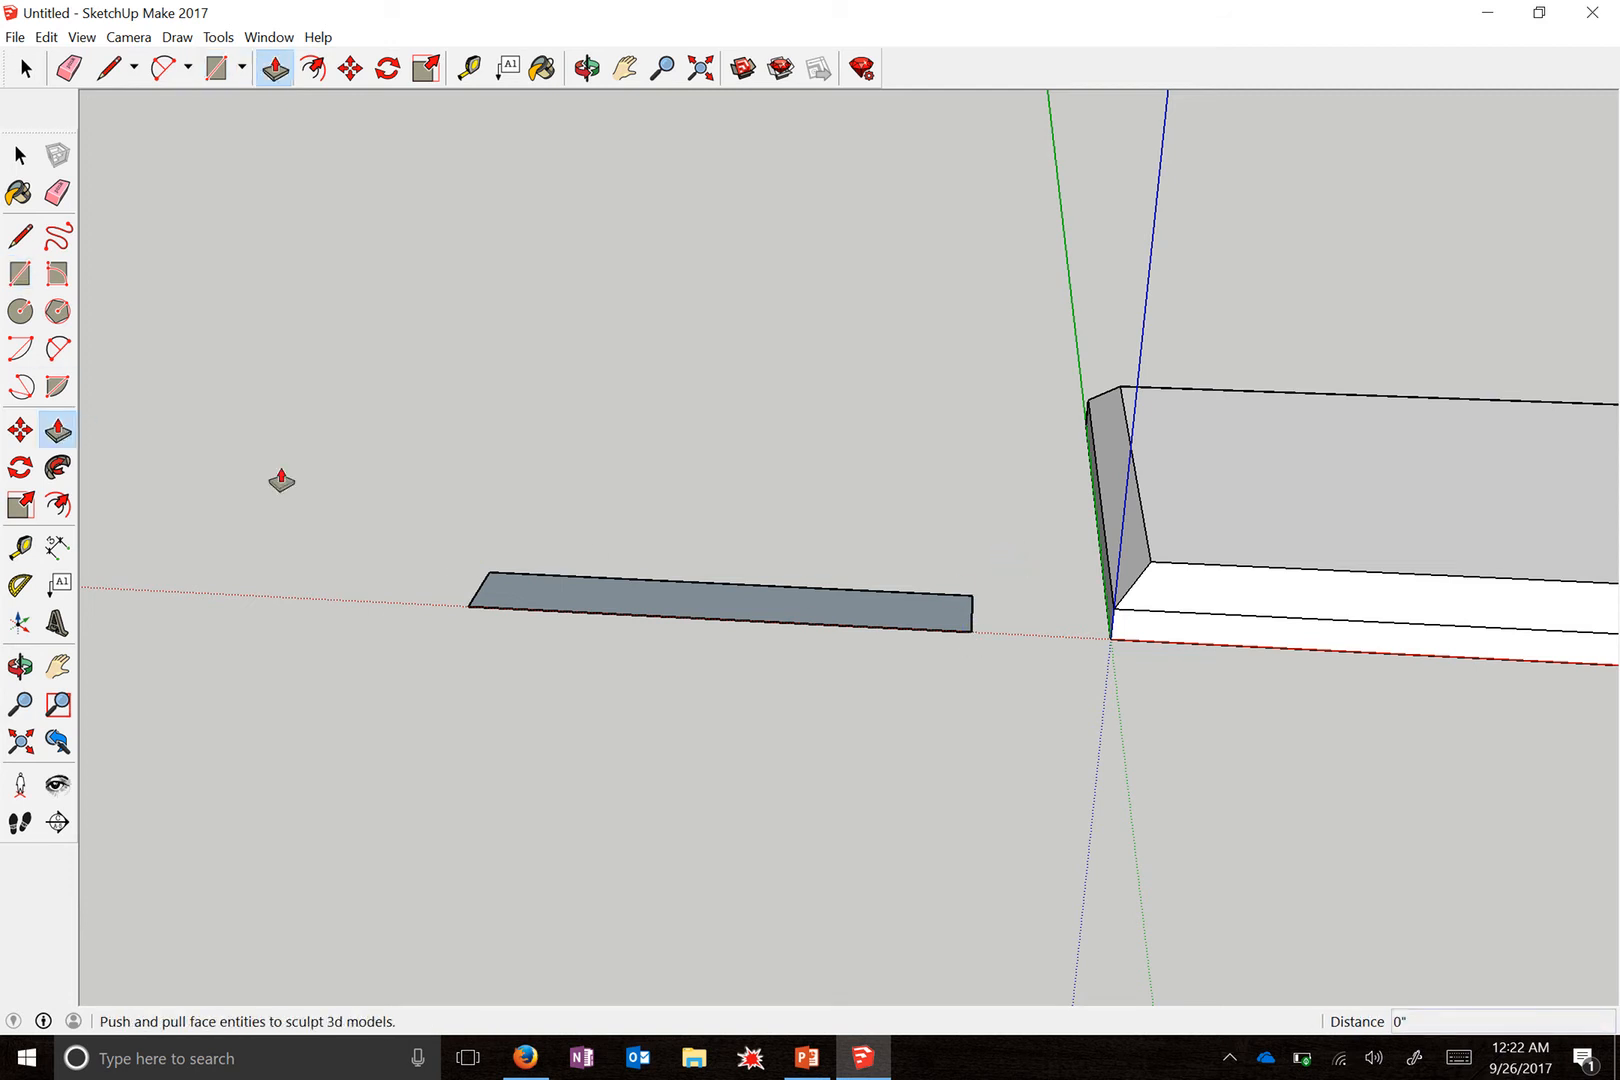
drag(739, 617, 755, 458)
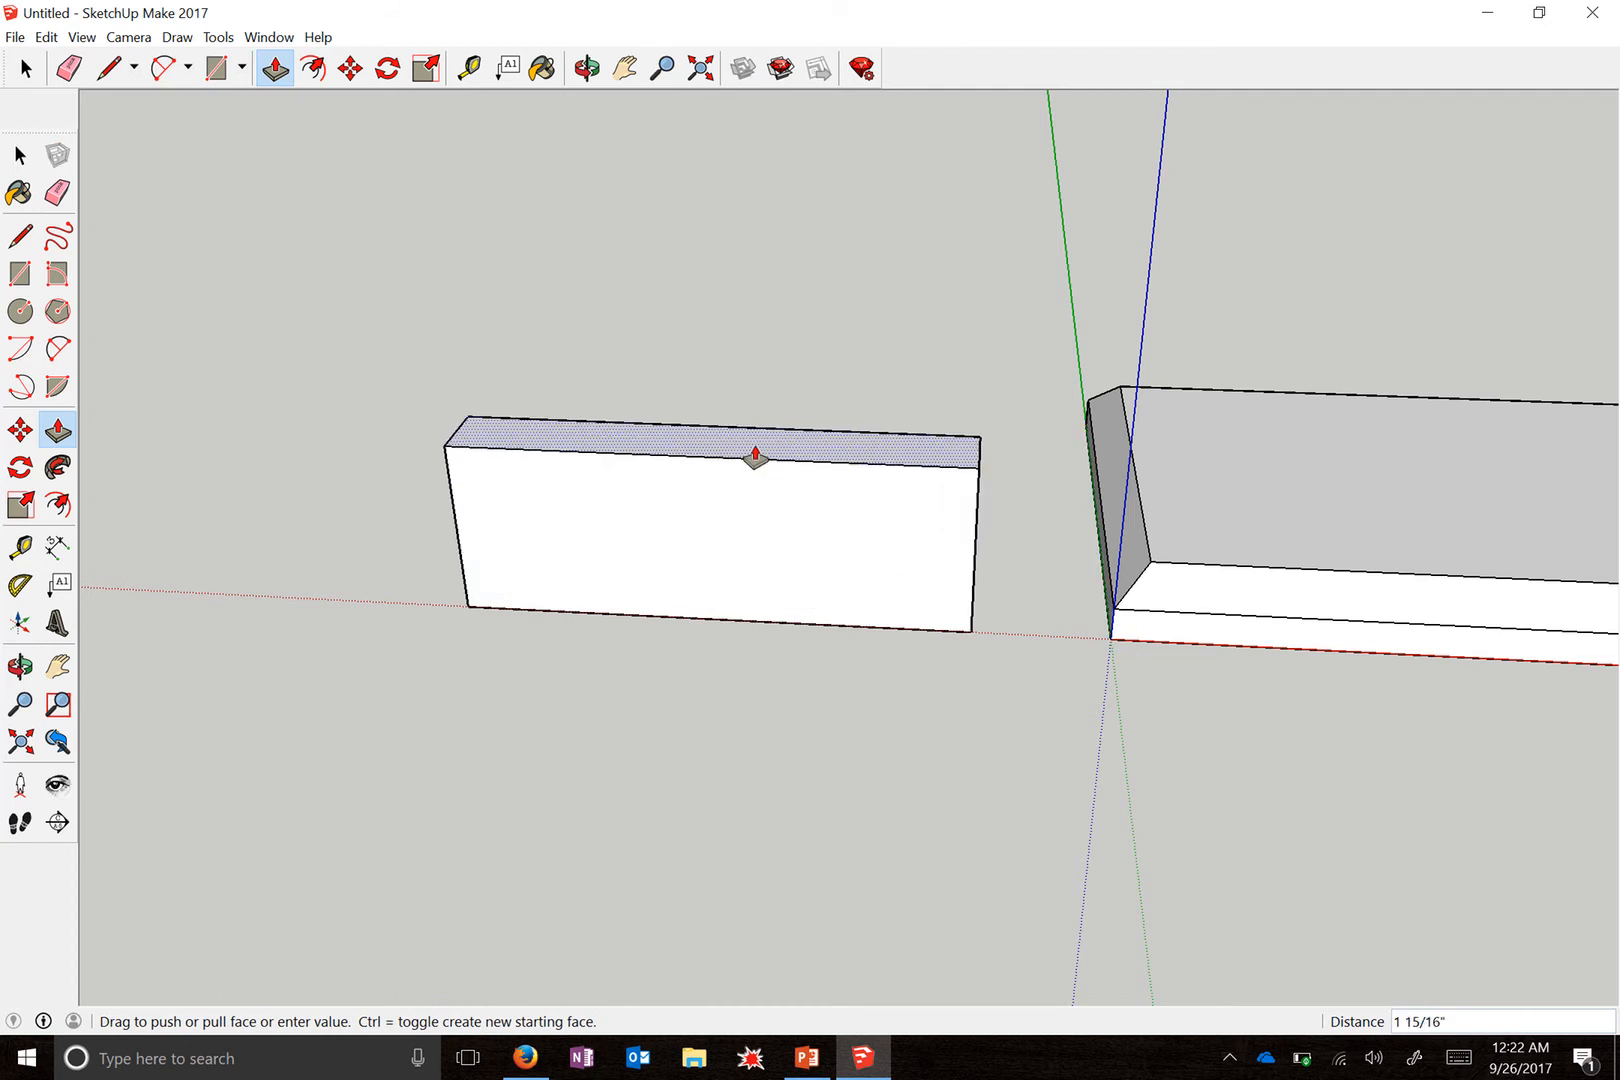
key(Return)
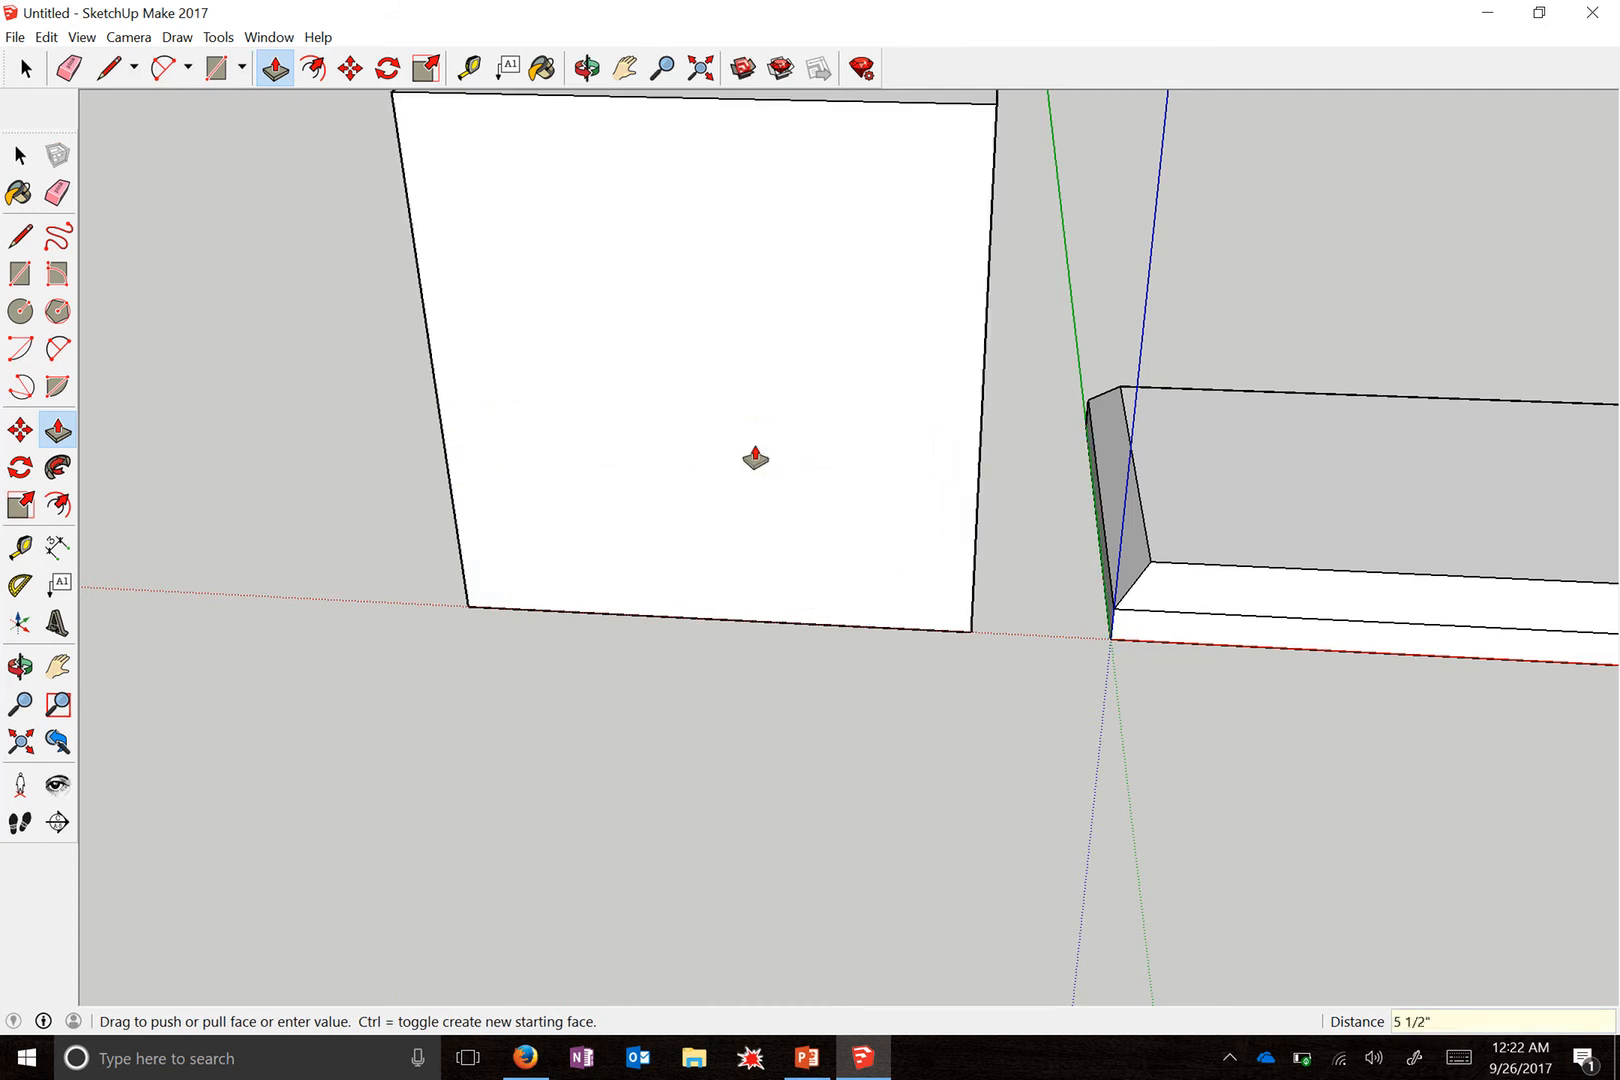
scroll(855, 393, down, 1)
middle_drag(791, 564, 791, 564)
drag(791, 564, 1092, 351)
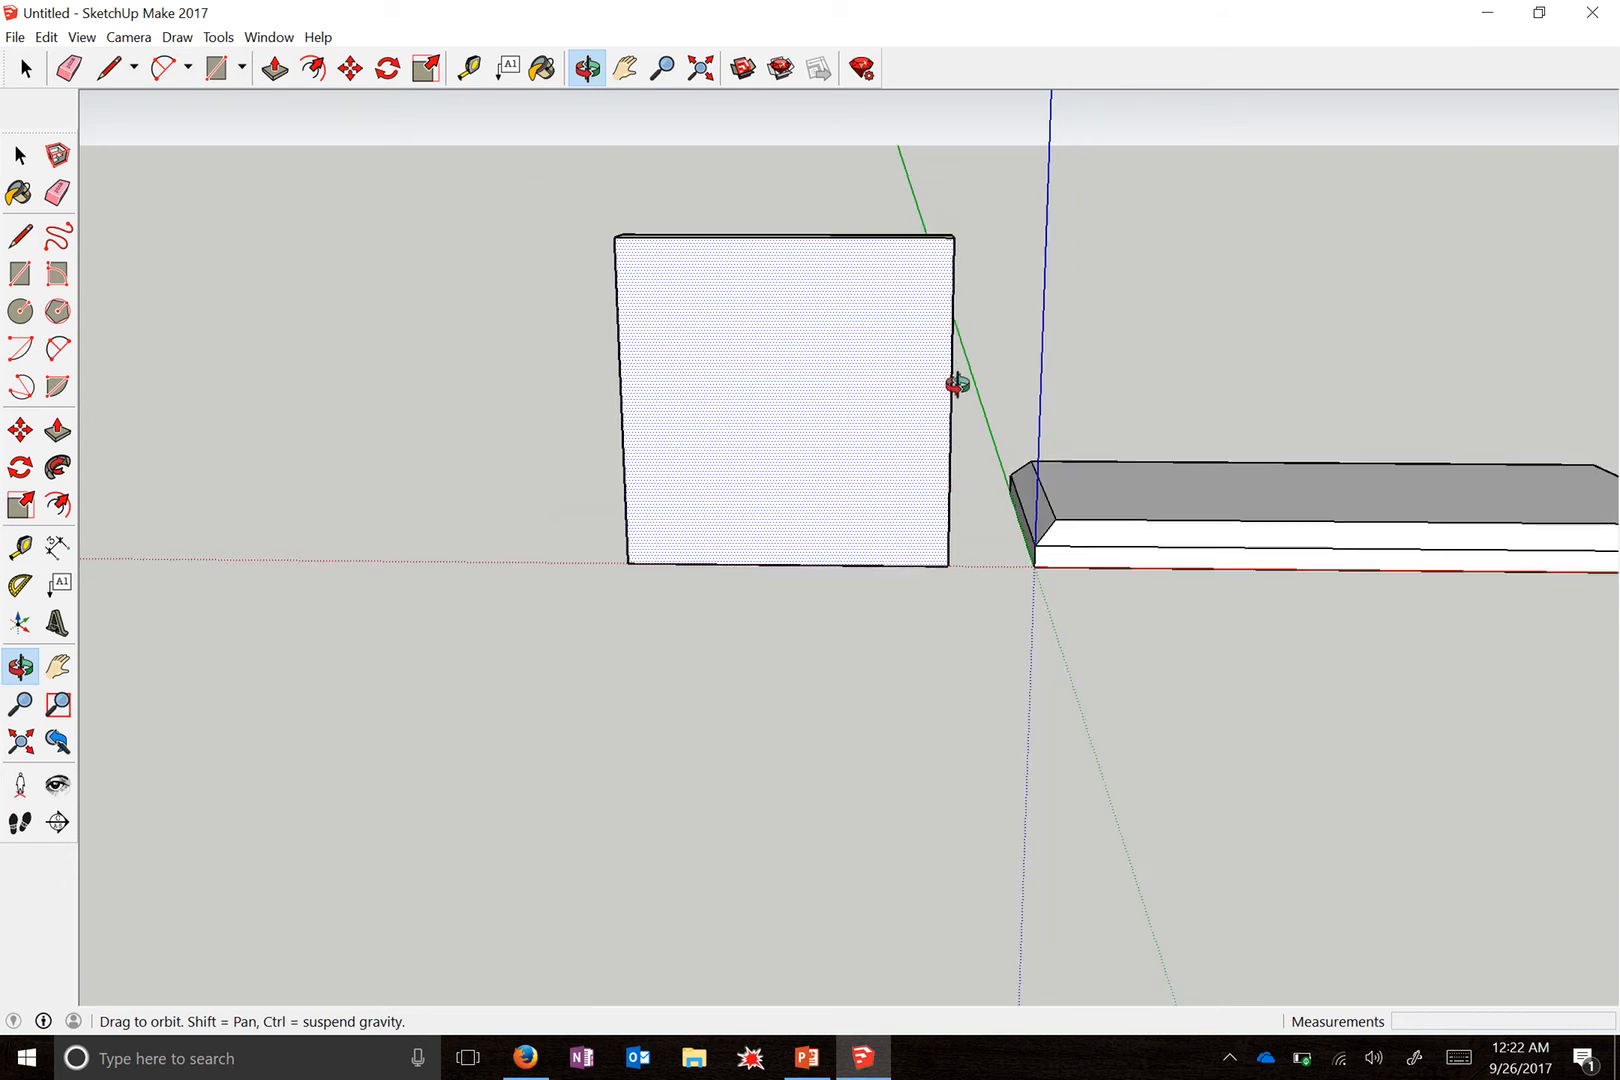
- Copy the whole upright board and paste the copy on the red axis beside it, on the side away from the origin
drag(958, 383, 828, 557)
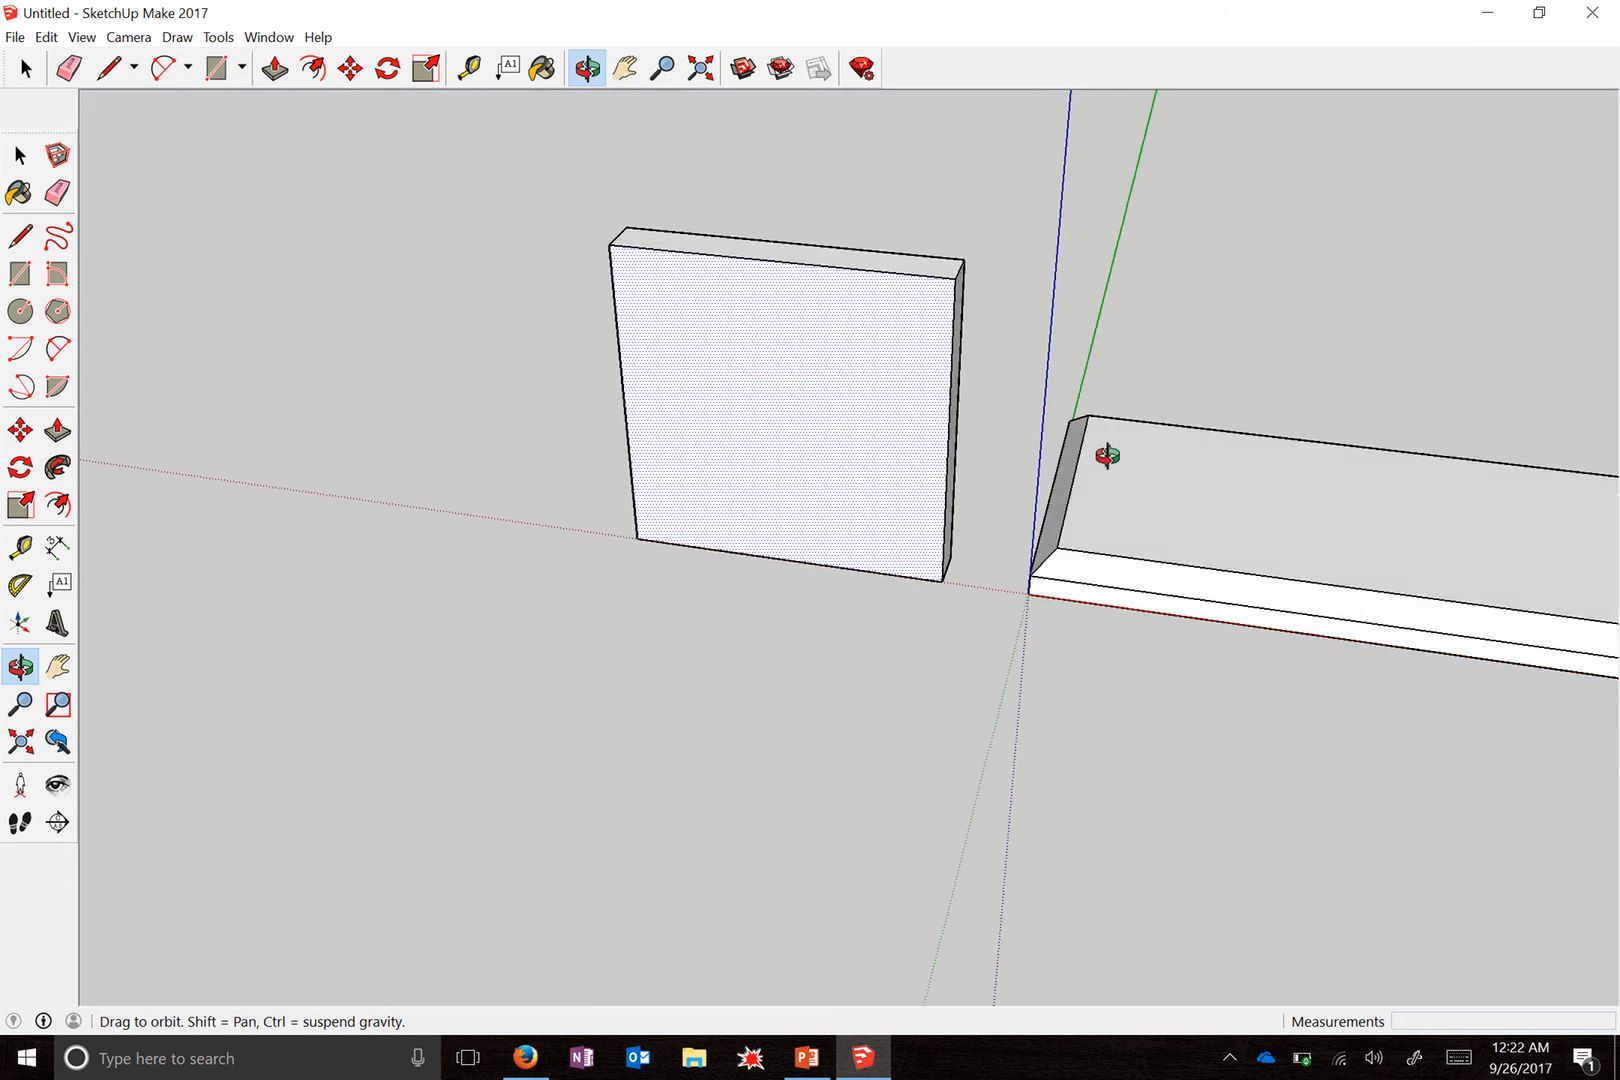
key(space)
triple_click(806, 415)
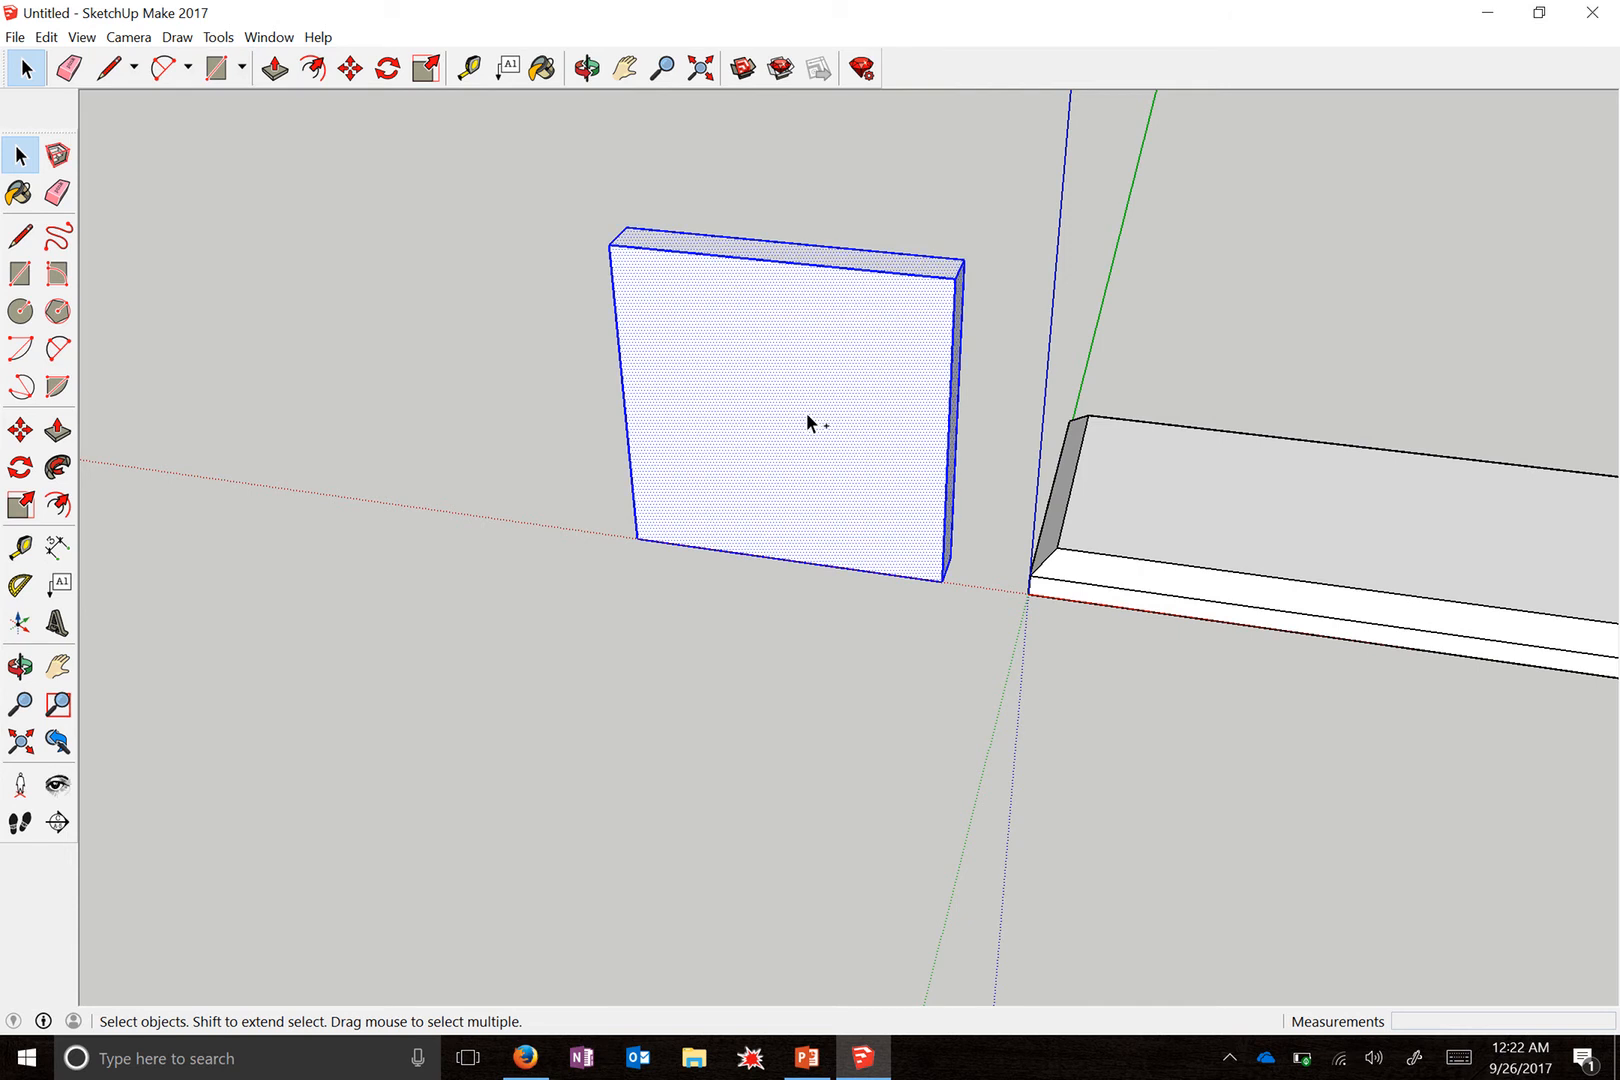
click(40, 37)
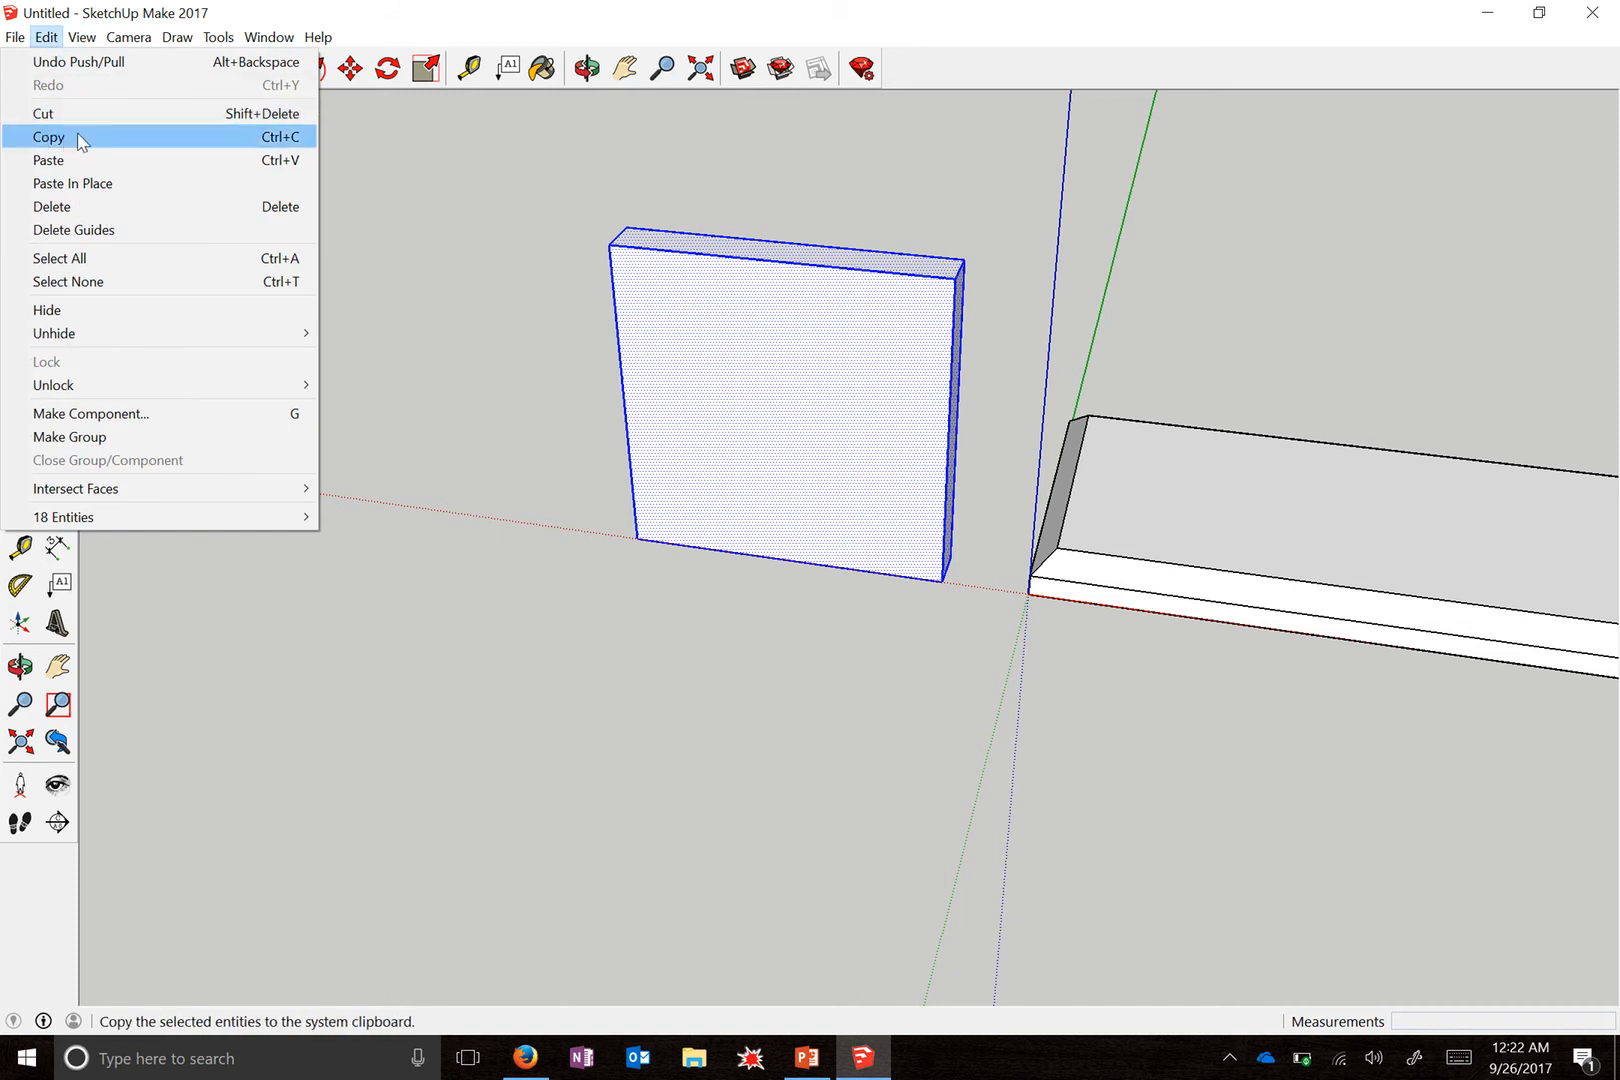
click(582, 342)
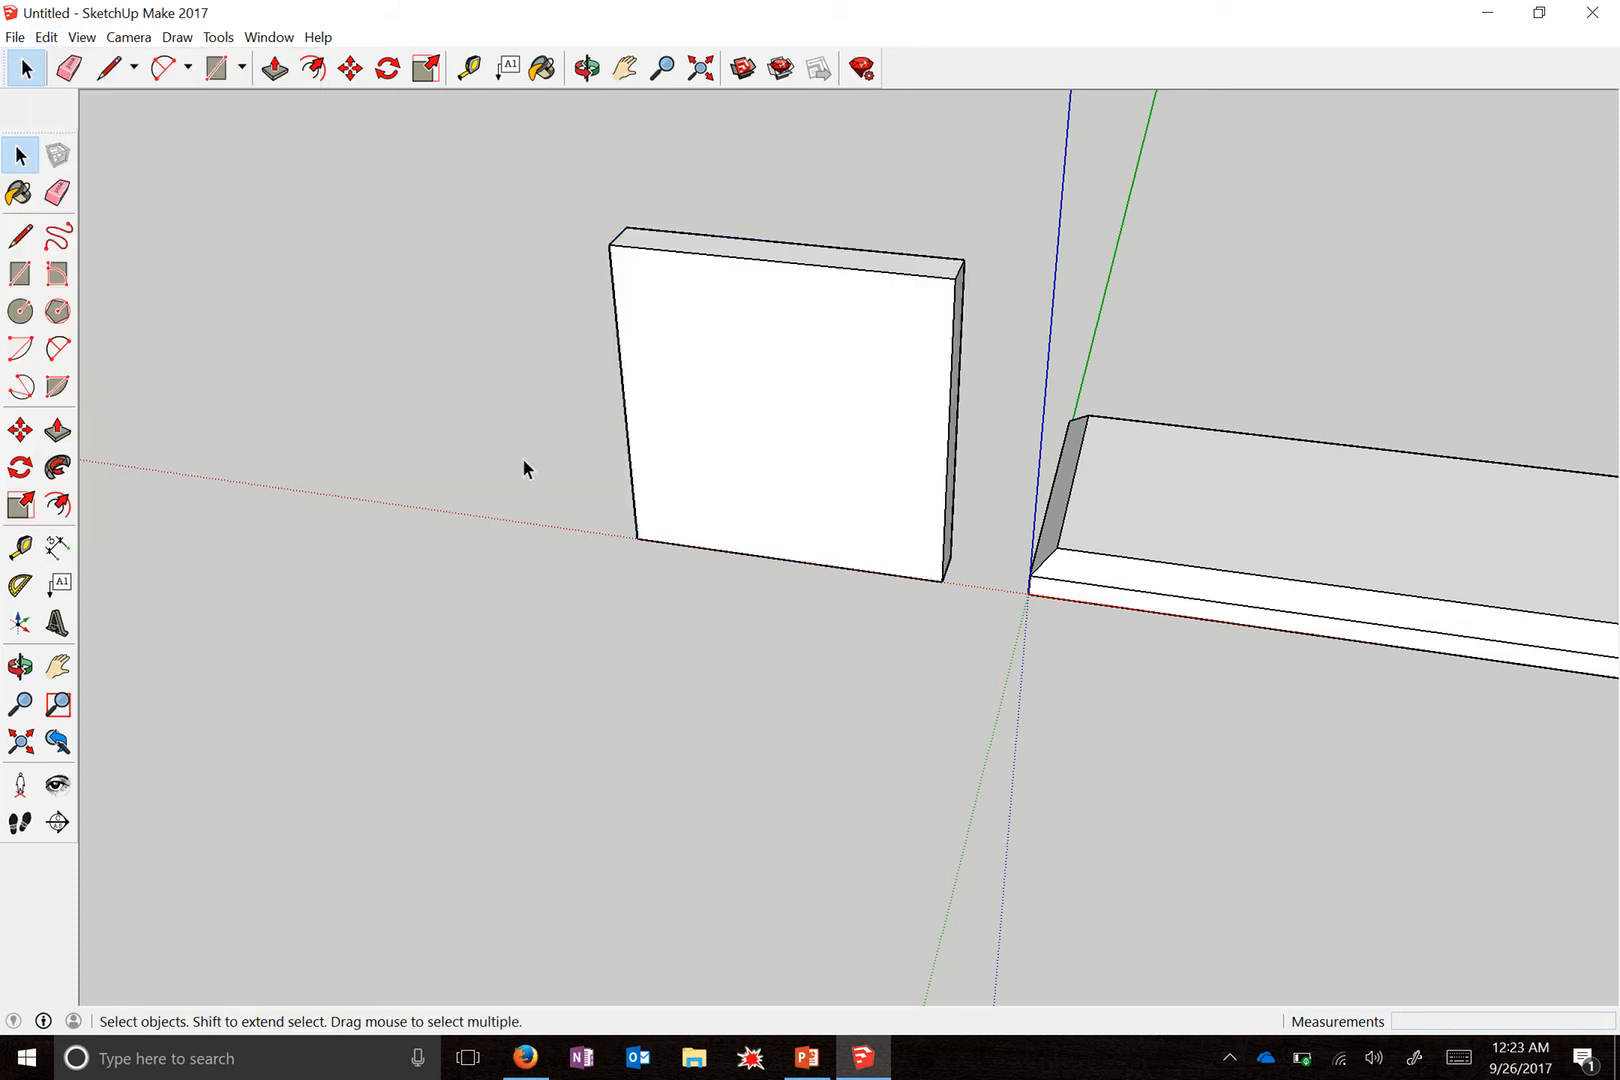
key(ctrl+v)
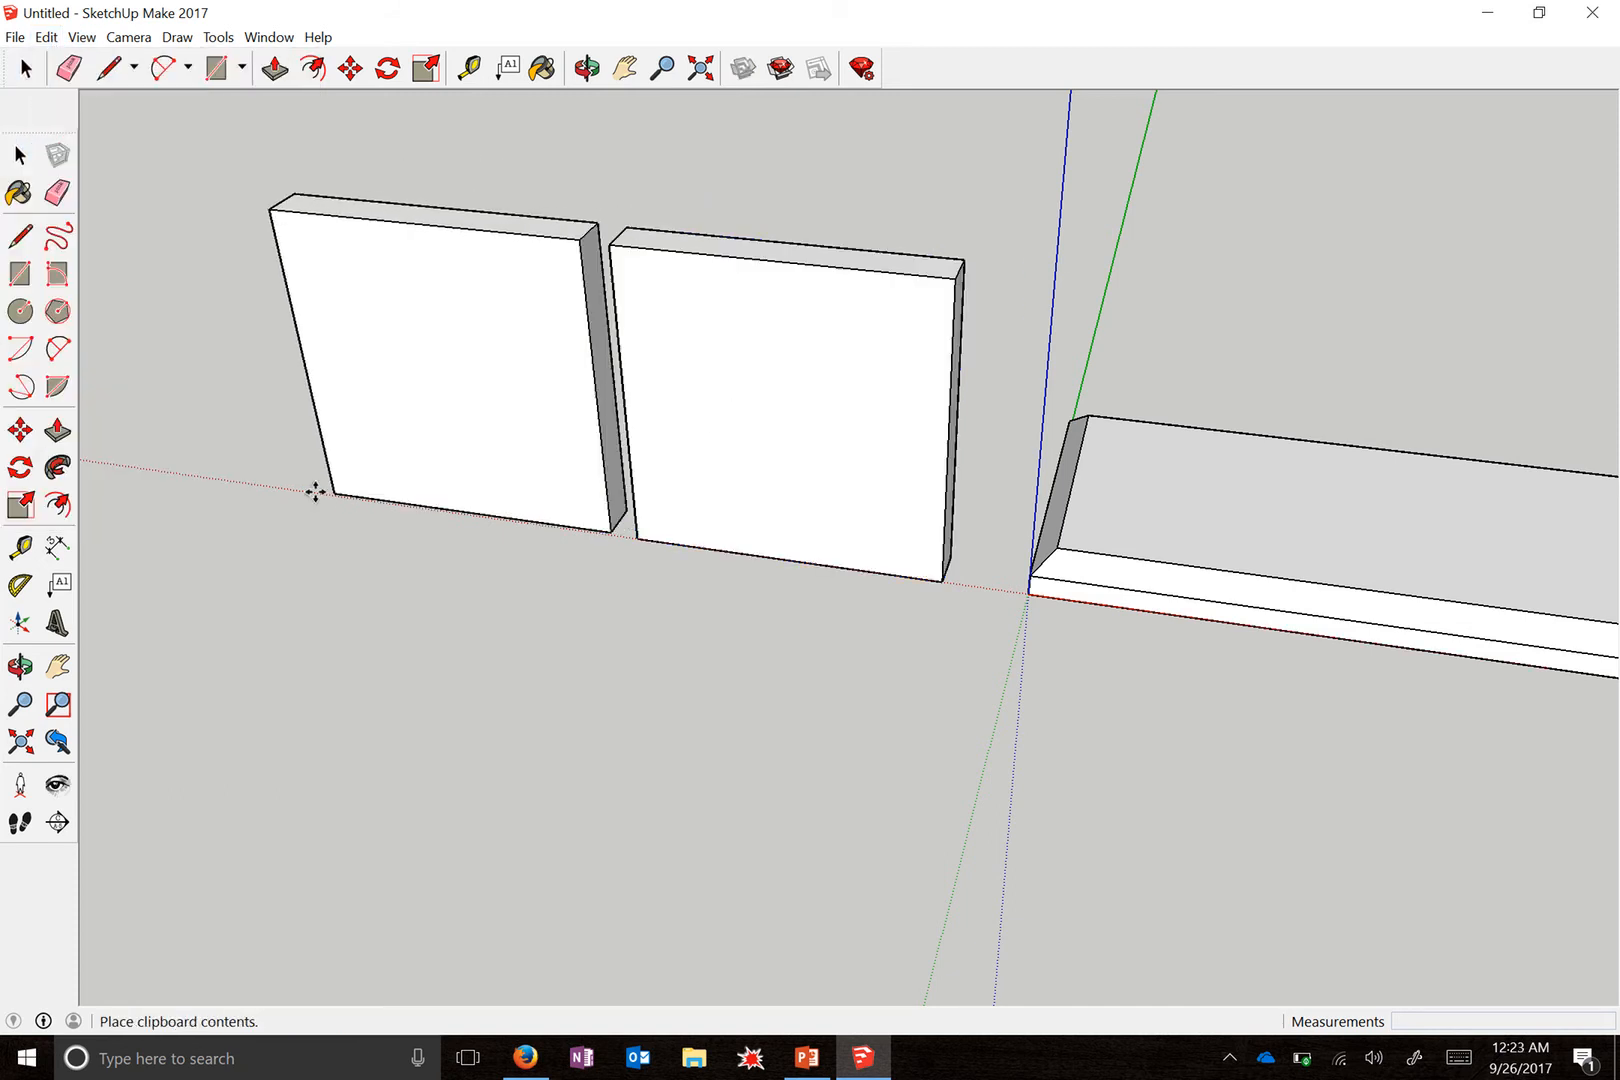
click(313, 489)
key(m)
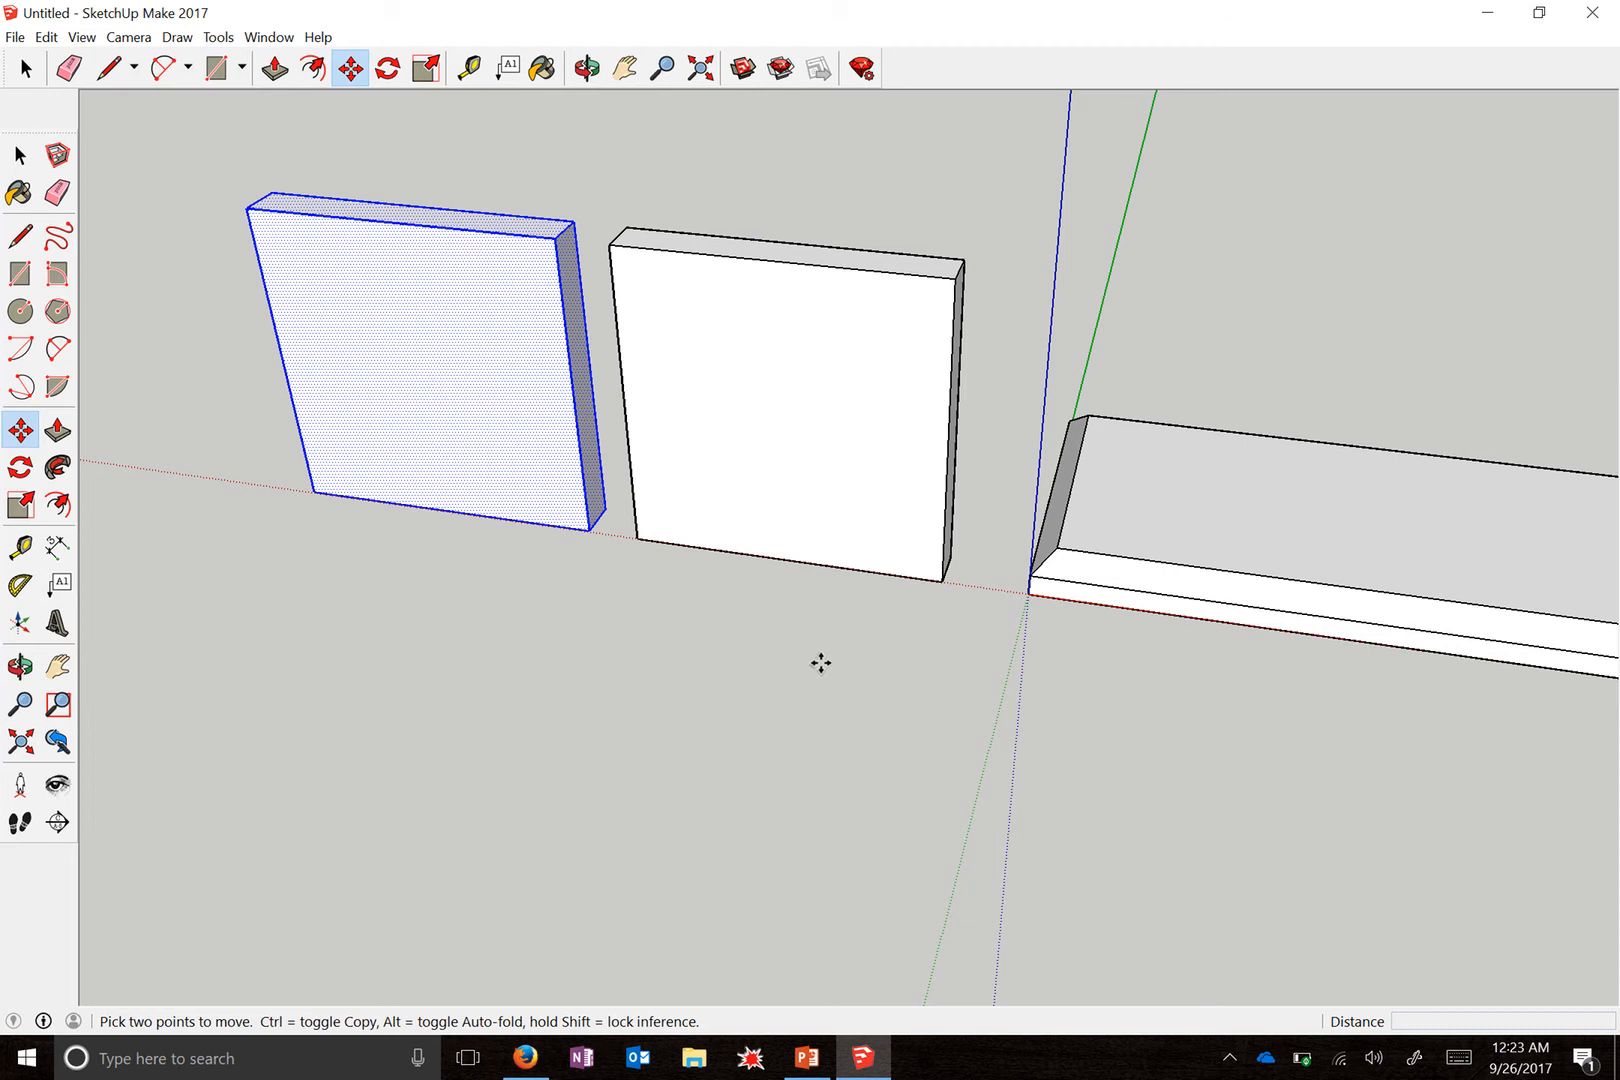
key(space)
click(397, 568)
- Paste a second copy of the upright board farther out on the red axis, next to the first copy, and clear the selection
scroll(1305, 618, down, 3)
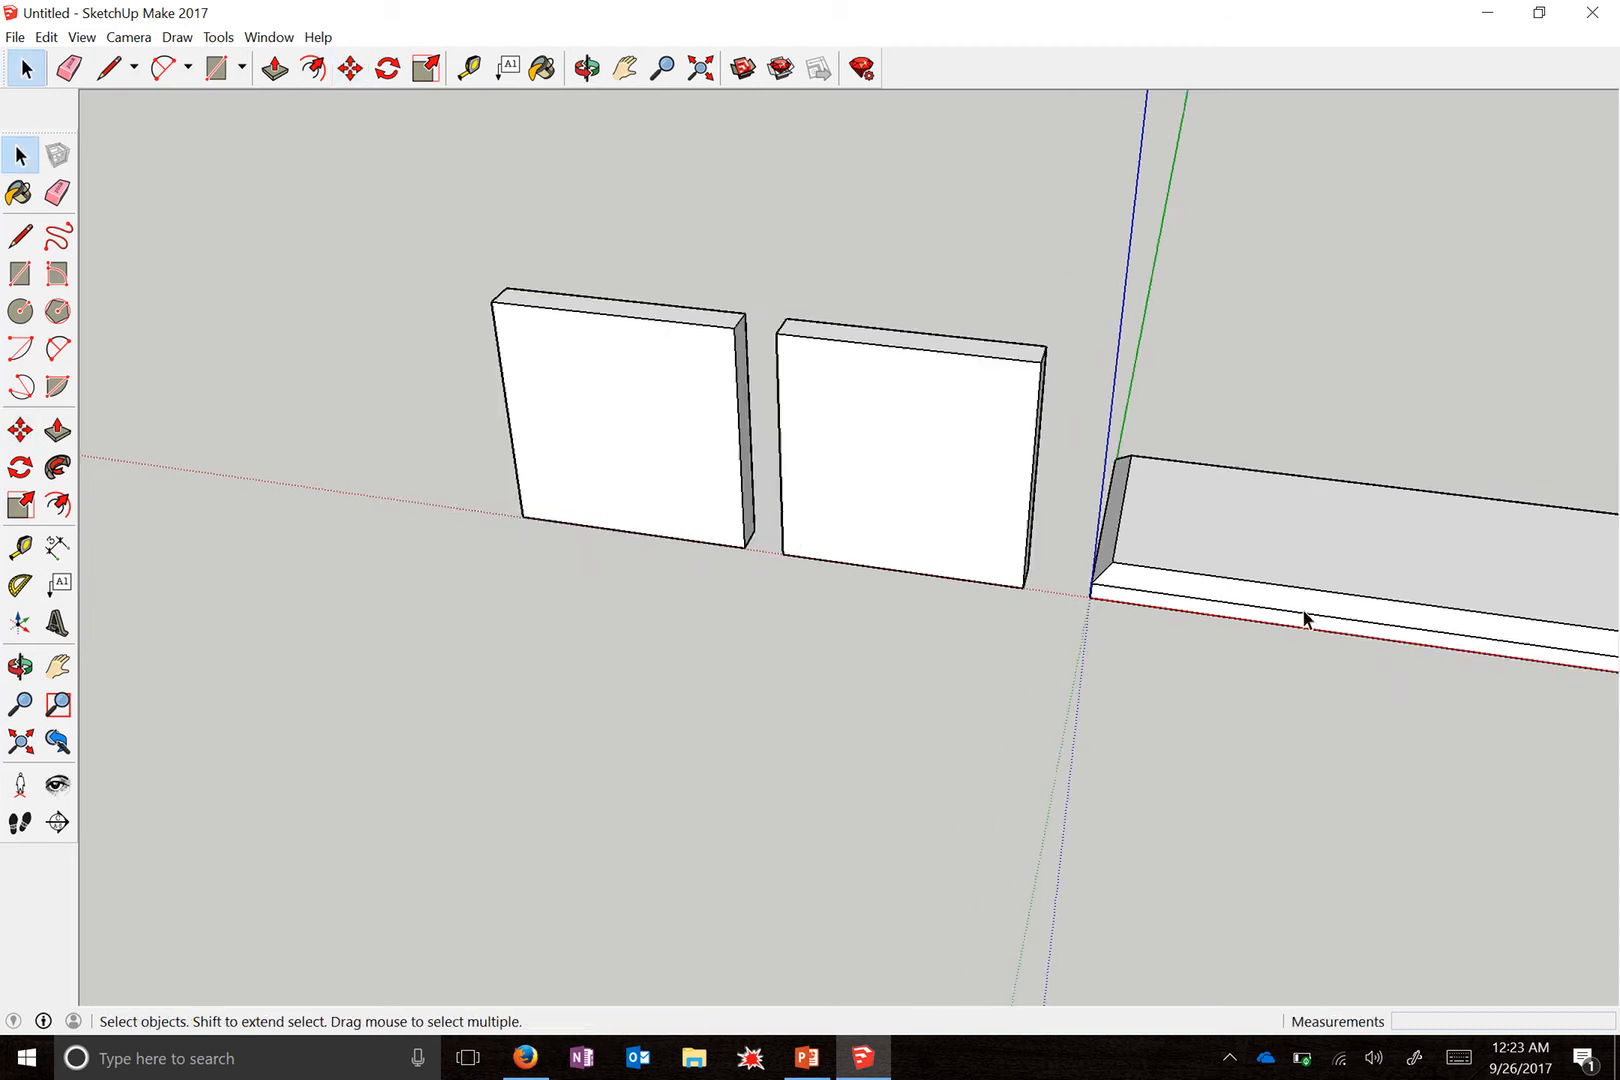
scroll(365, 500, up, 2)
key(ctrl+v)
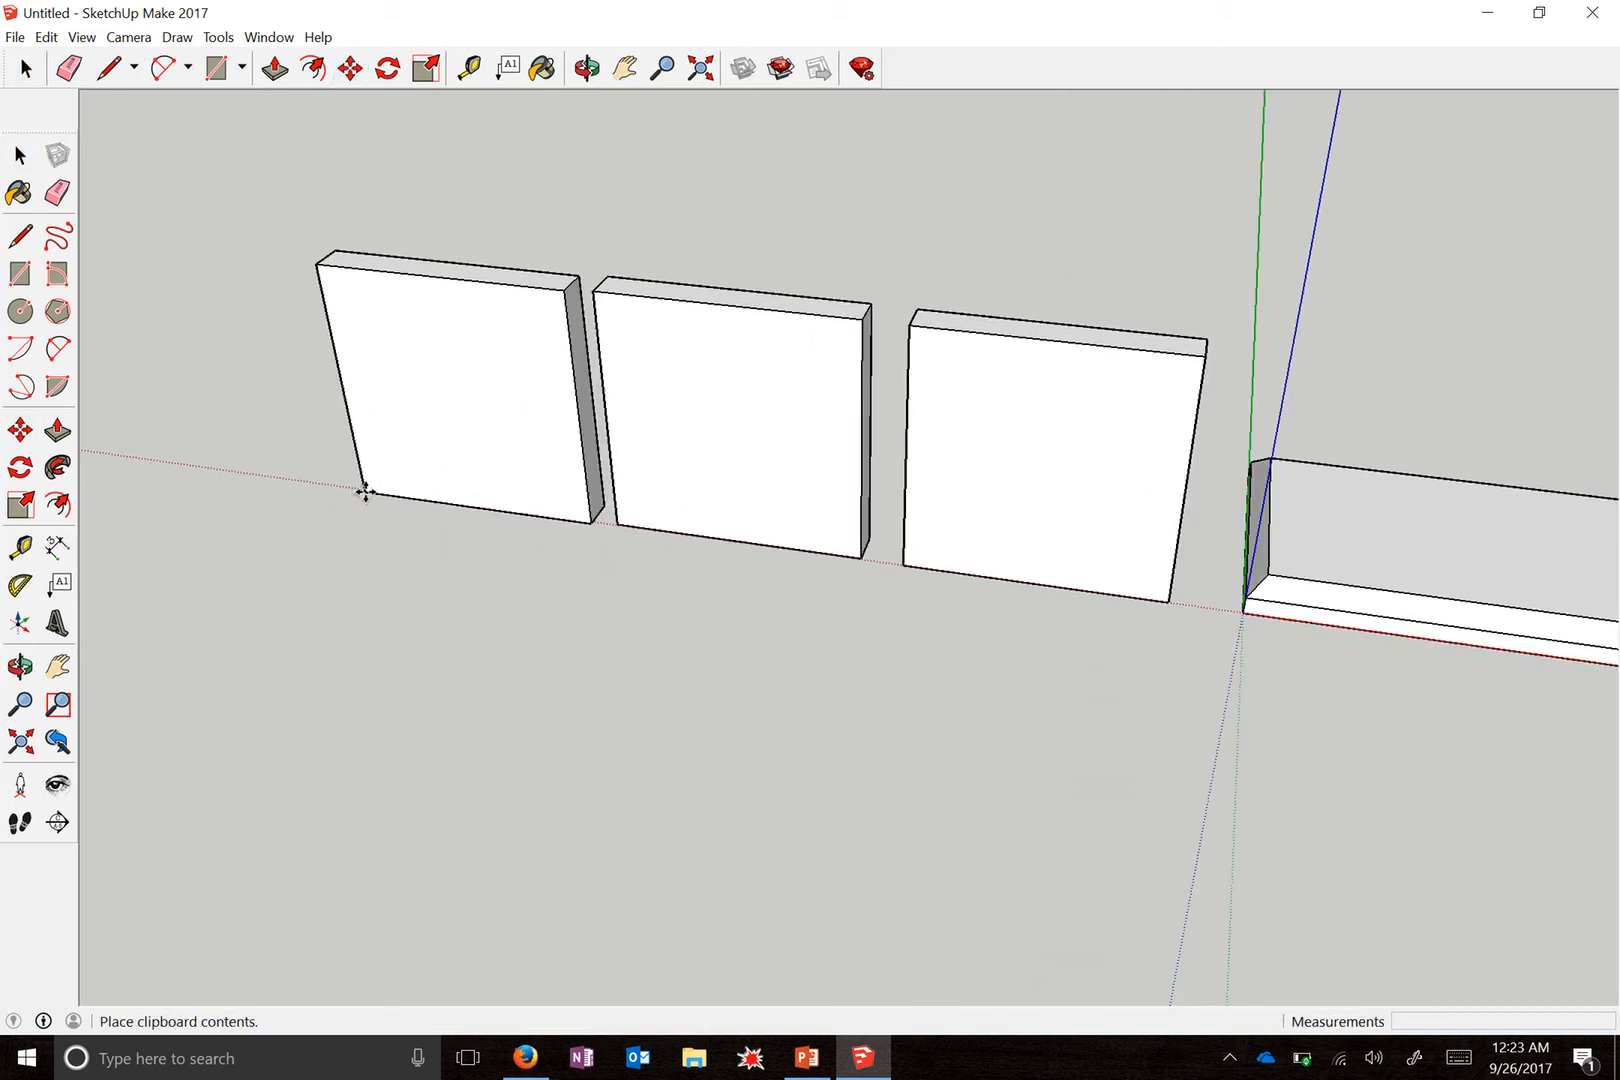
click(360, 492)
middle_drag(676, 532, 845, 535)
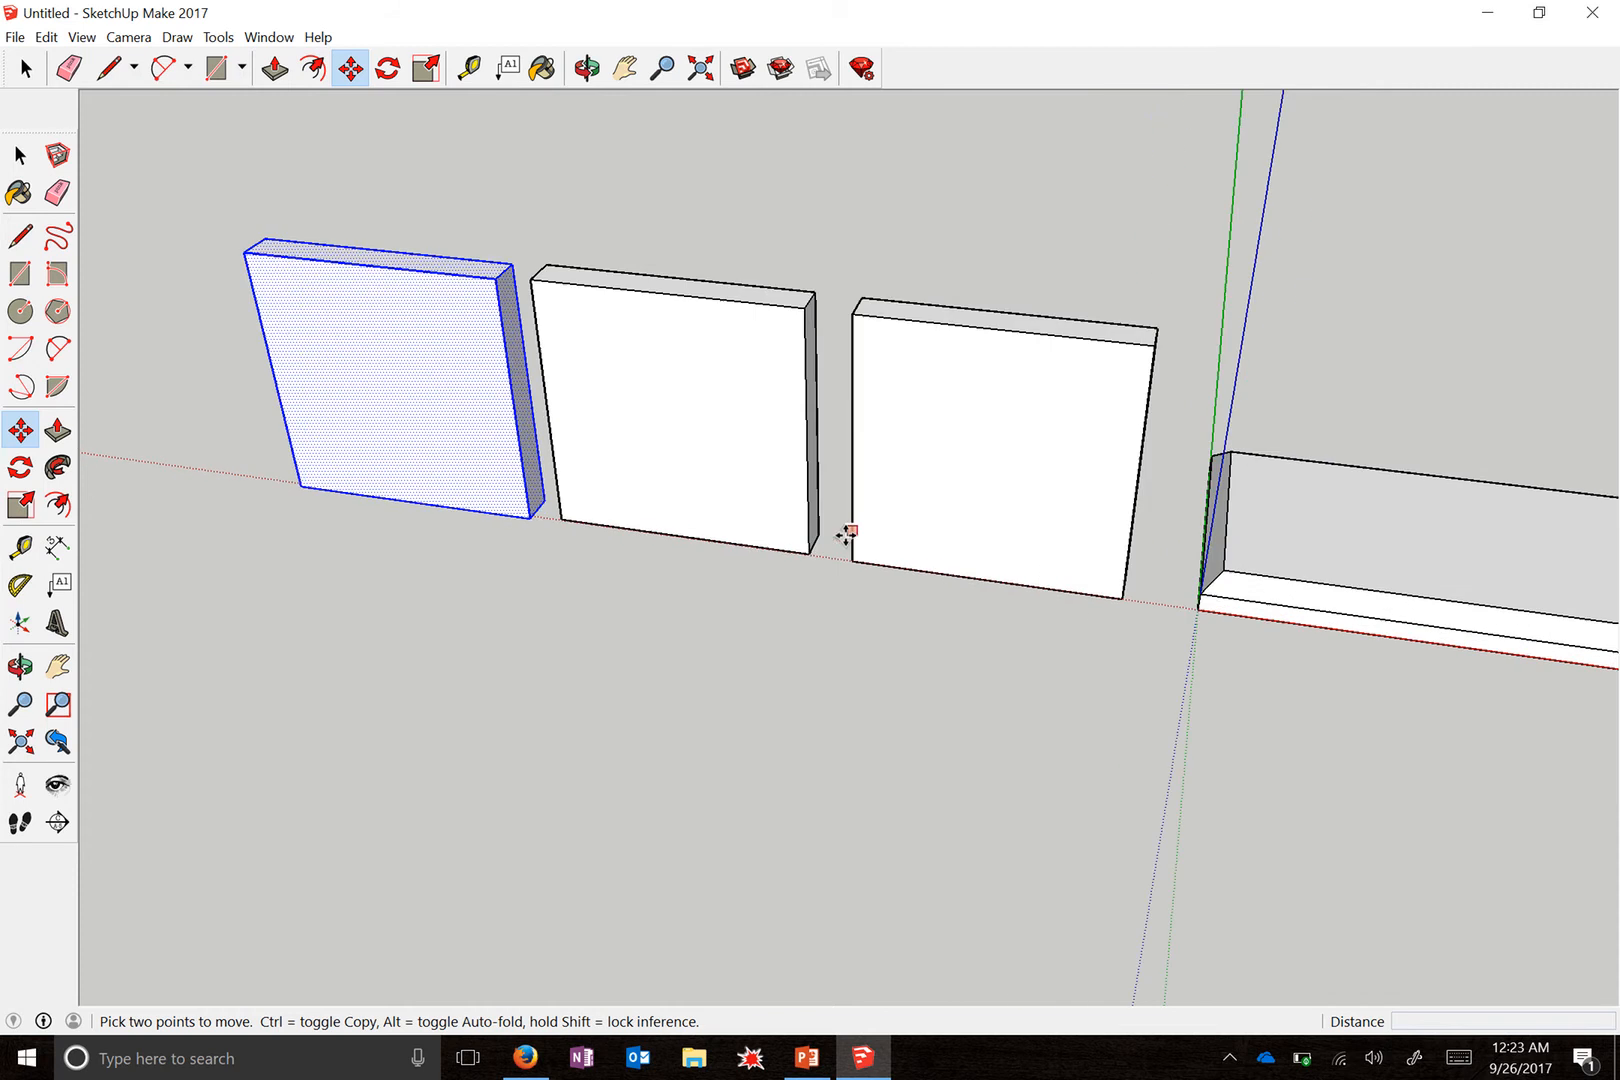
key(space)
click(557, 669)
- Make the upright board nearest the bevelled board a component with the definition name Square, and clear the selection
scroll(1055, 463, down, 1)
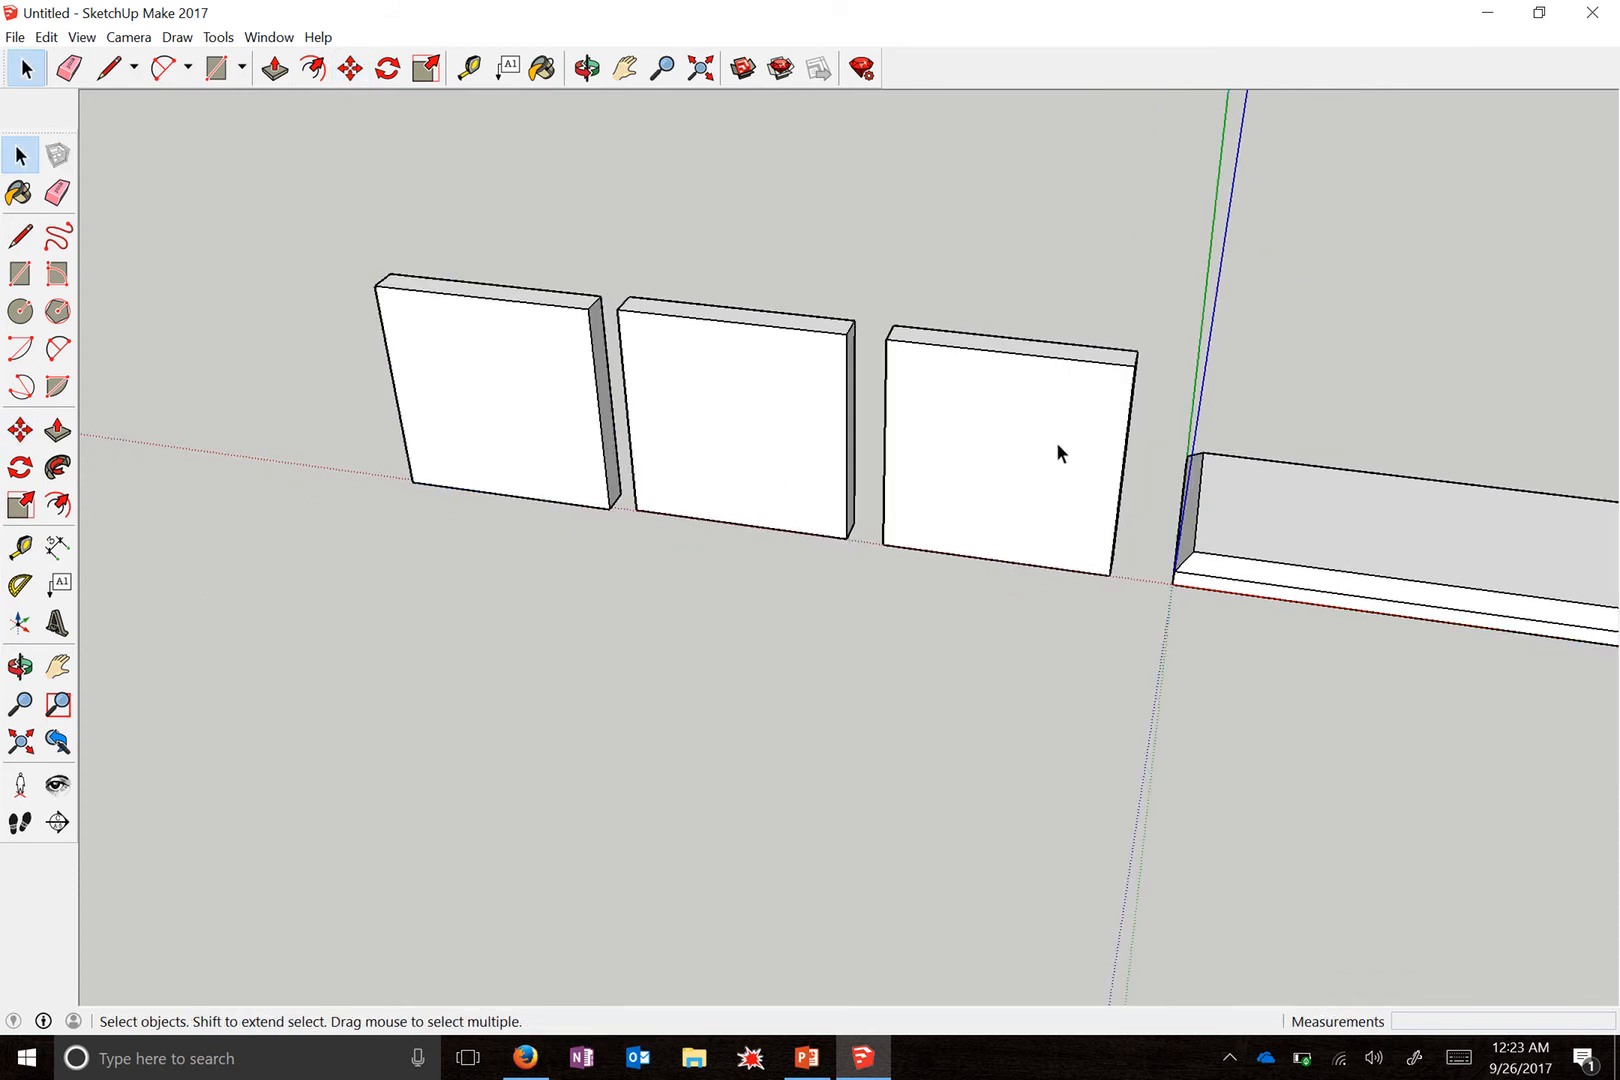
triple_click(1045, 449)
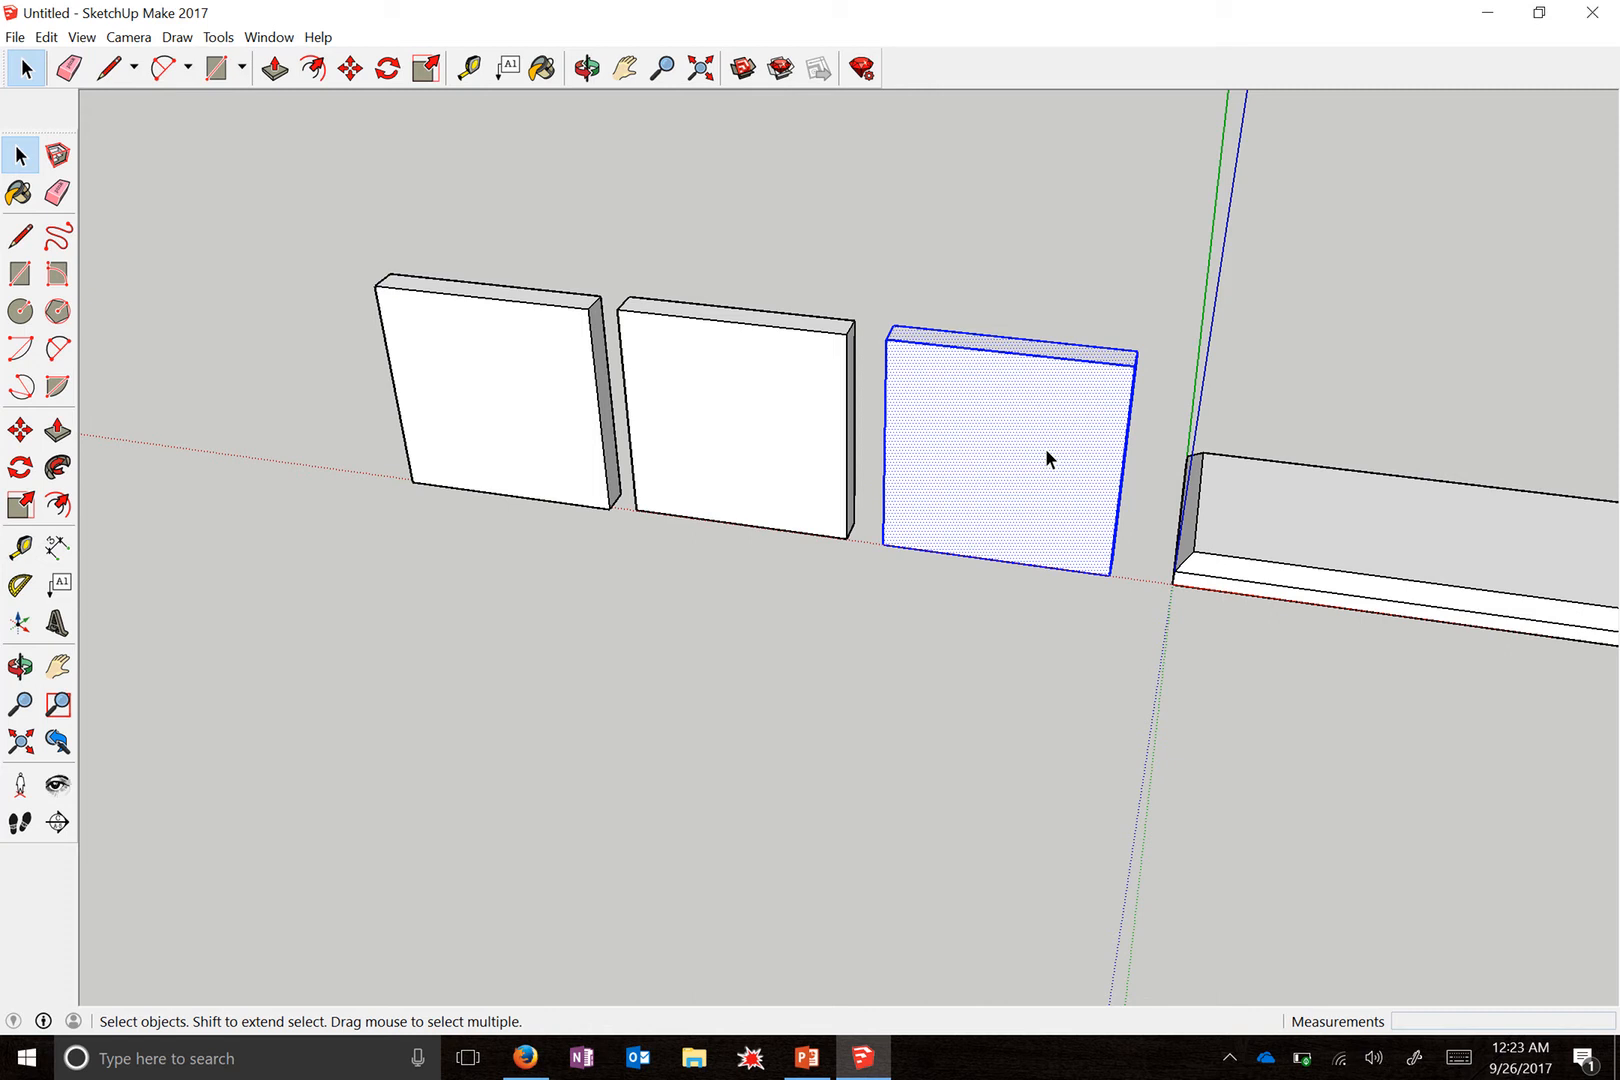
right_click(1047, 459)
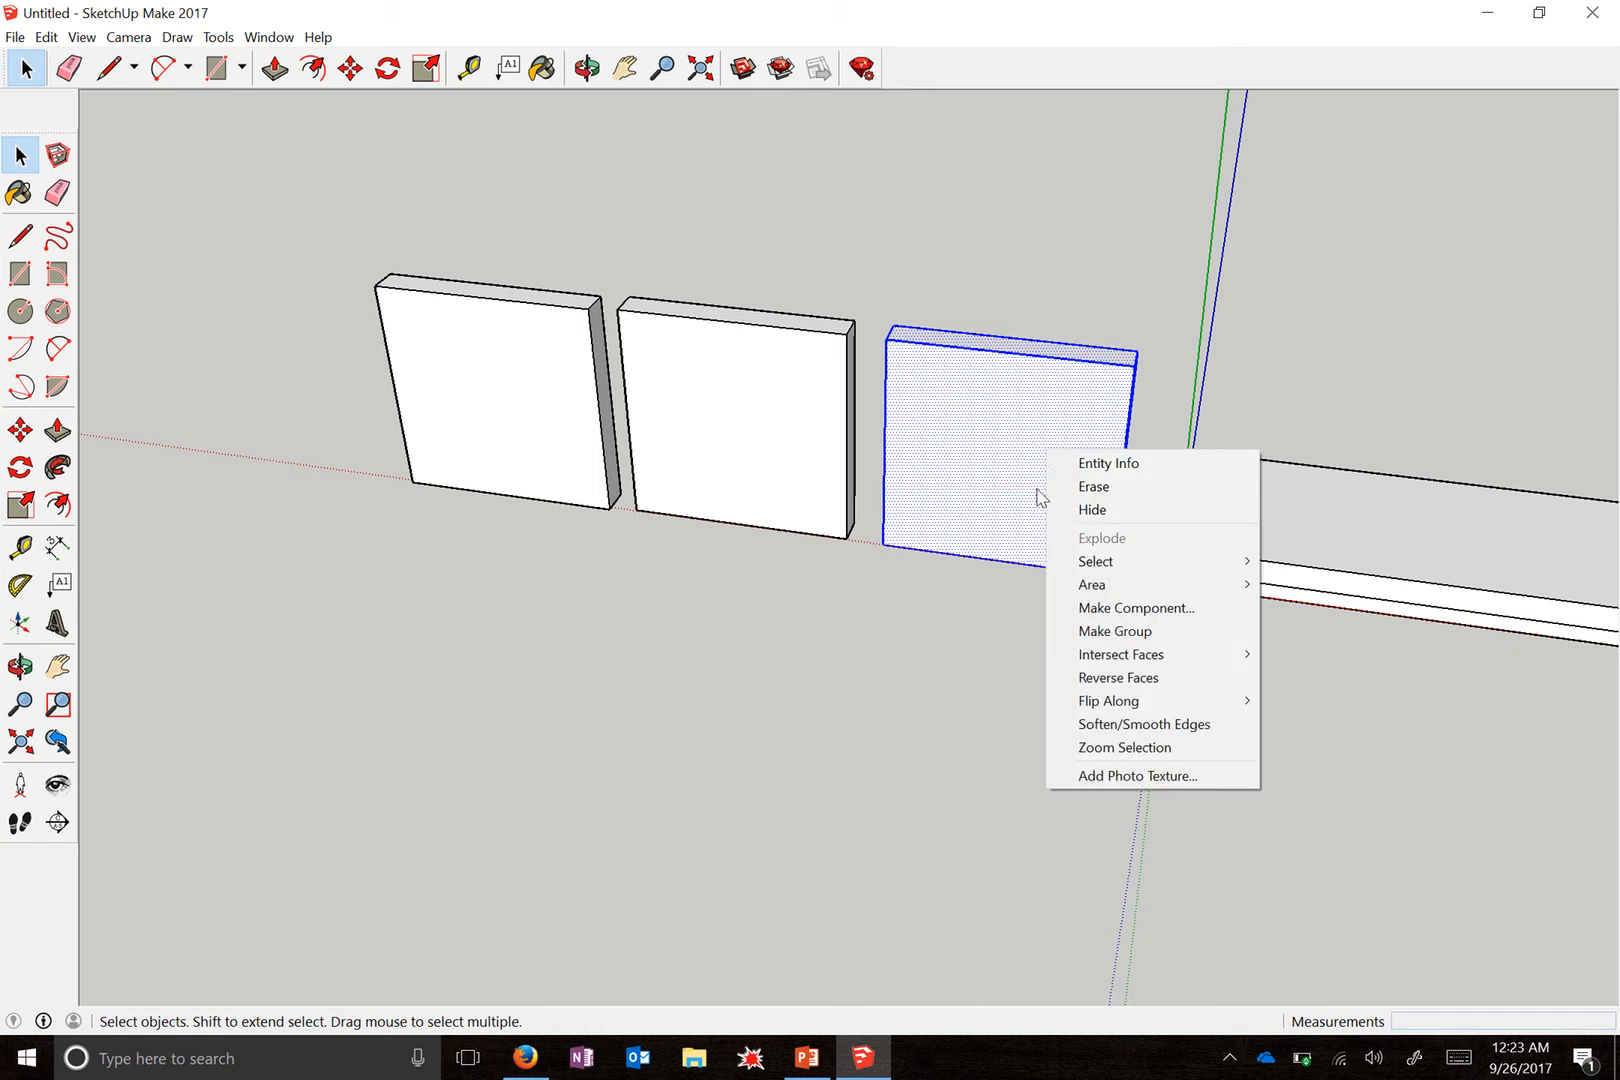
click(1119, 609)
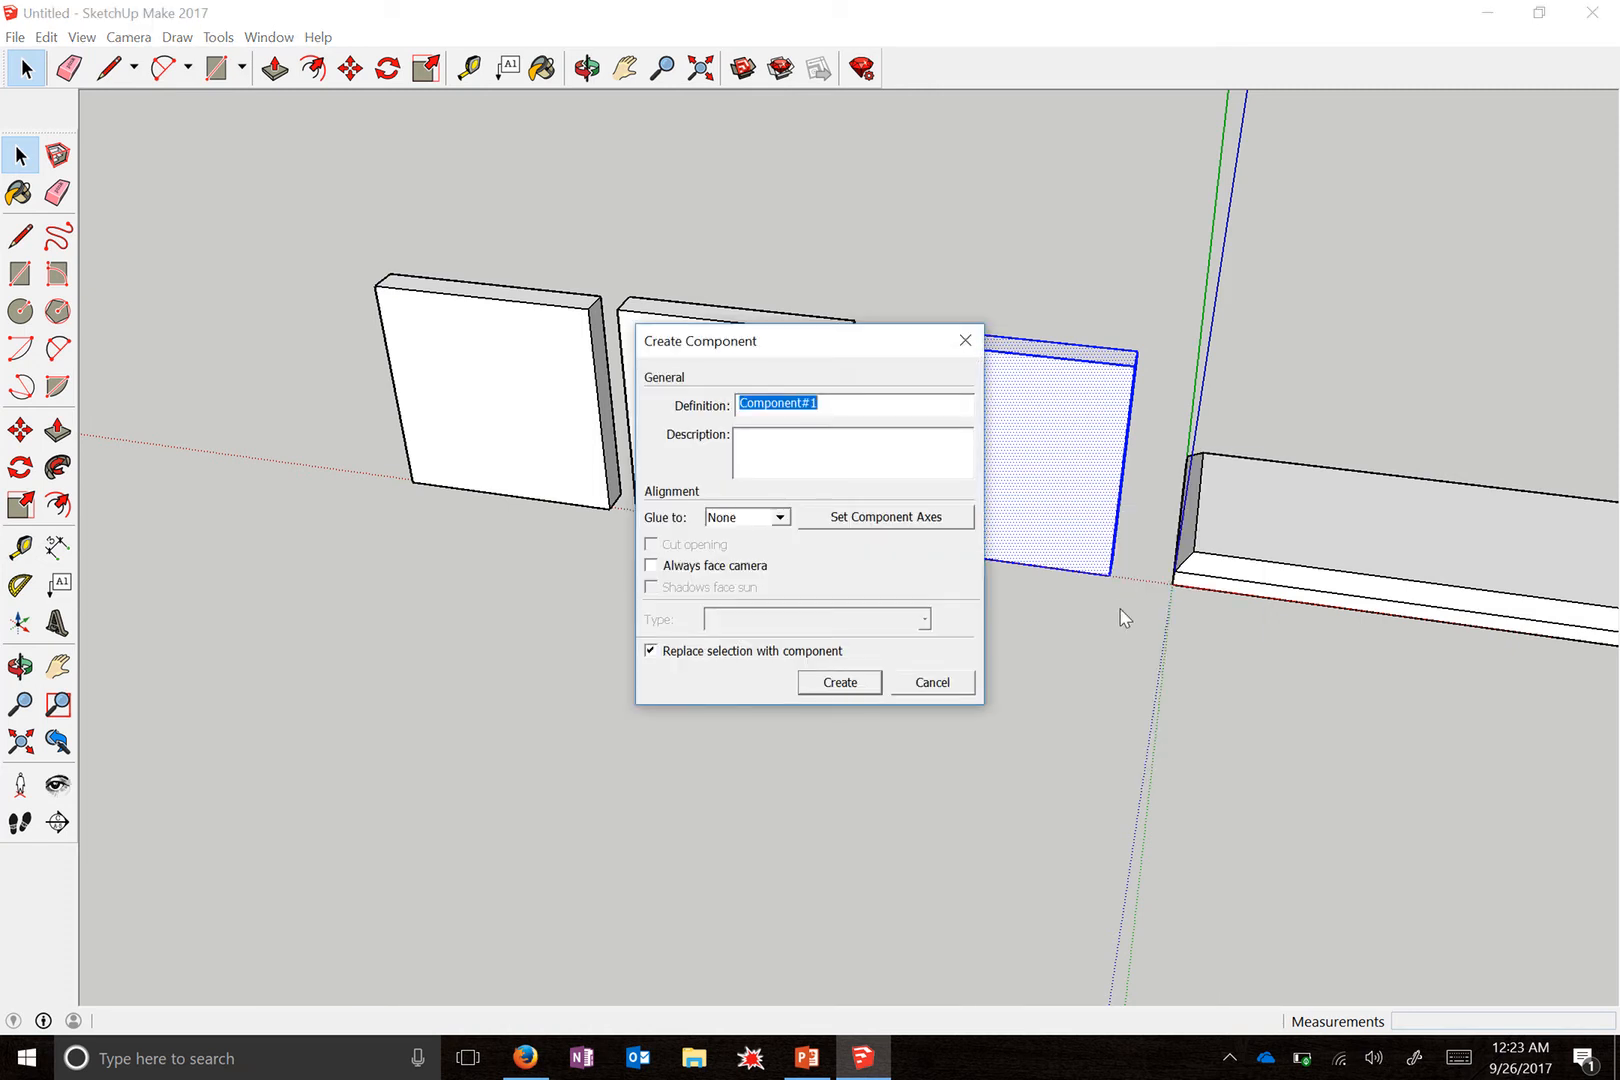
text(Square)
click(840, 682)
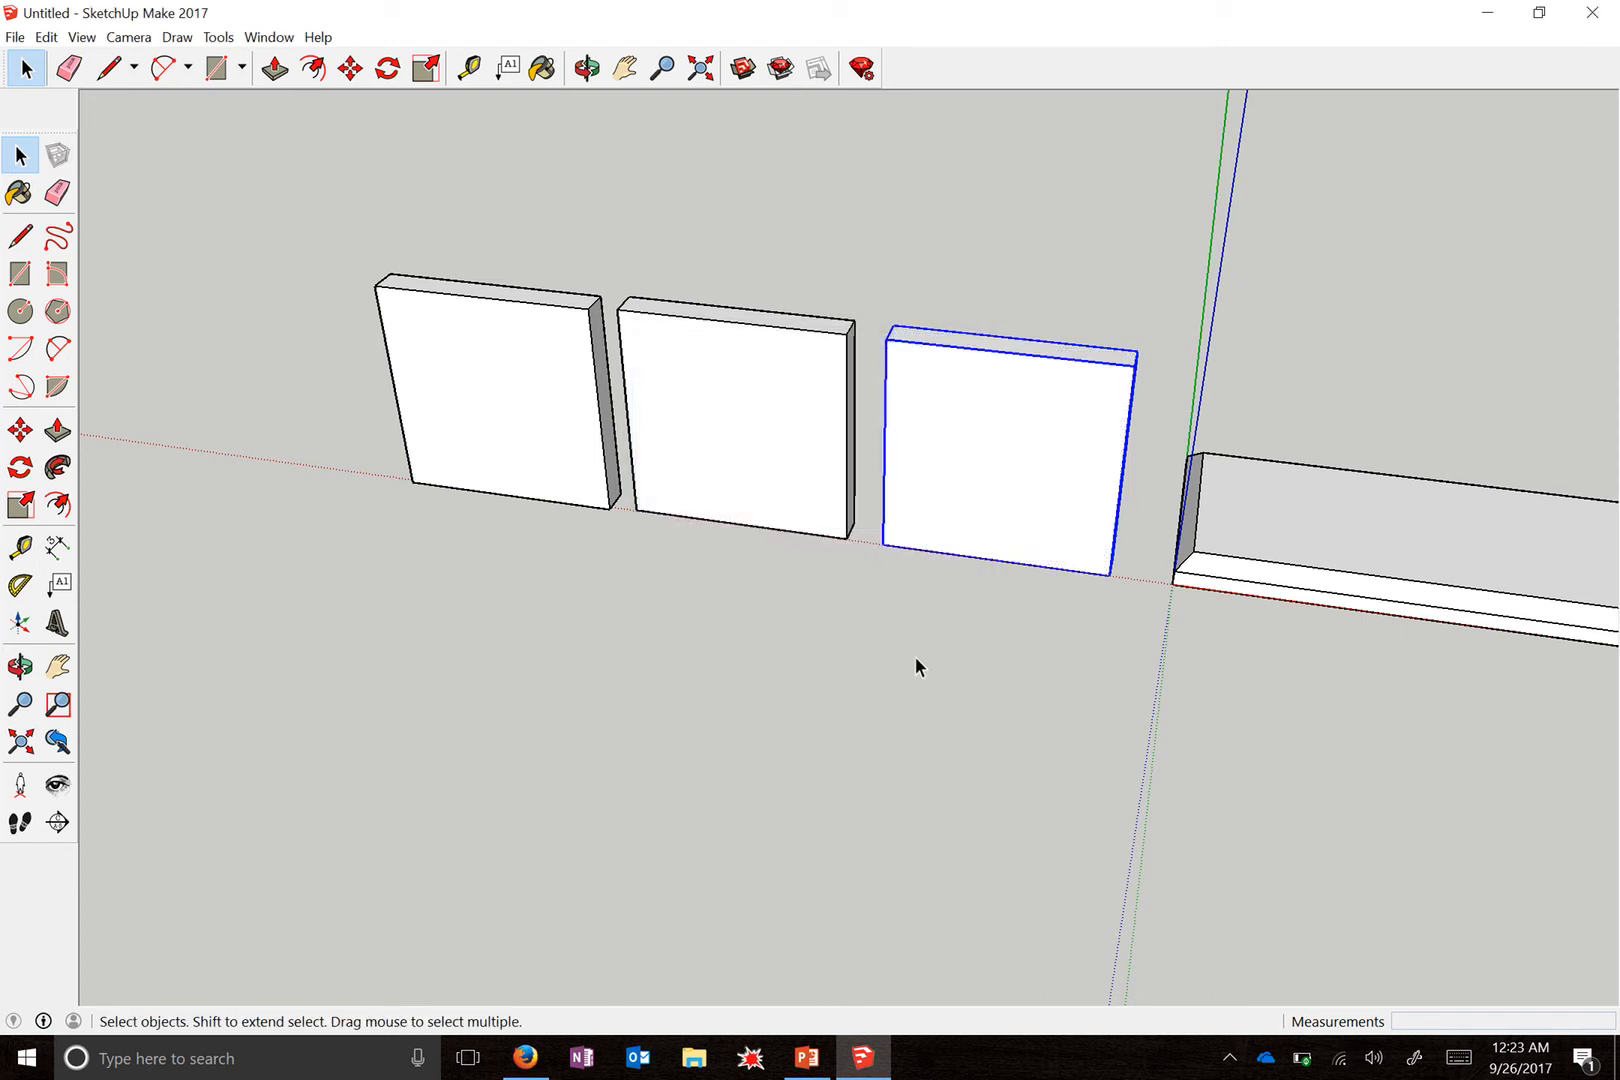
click(916, 660)
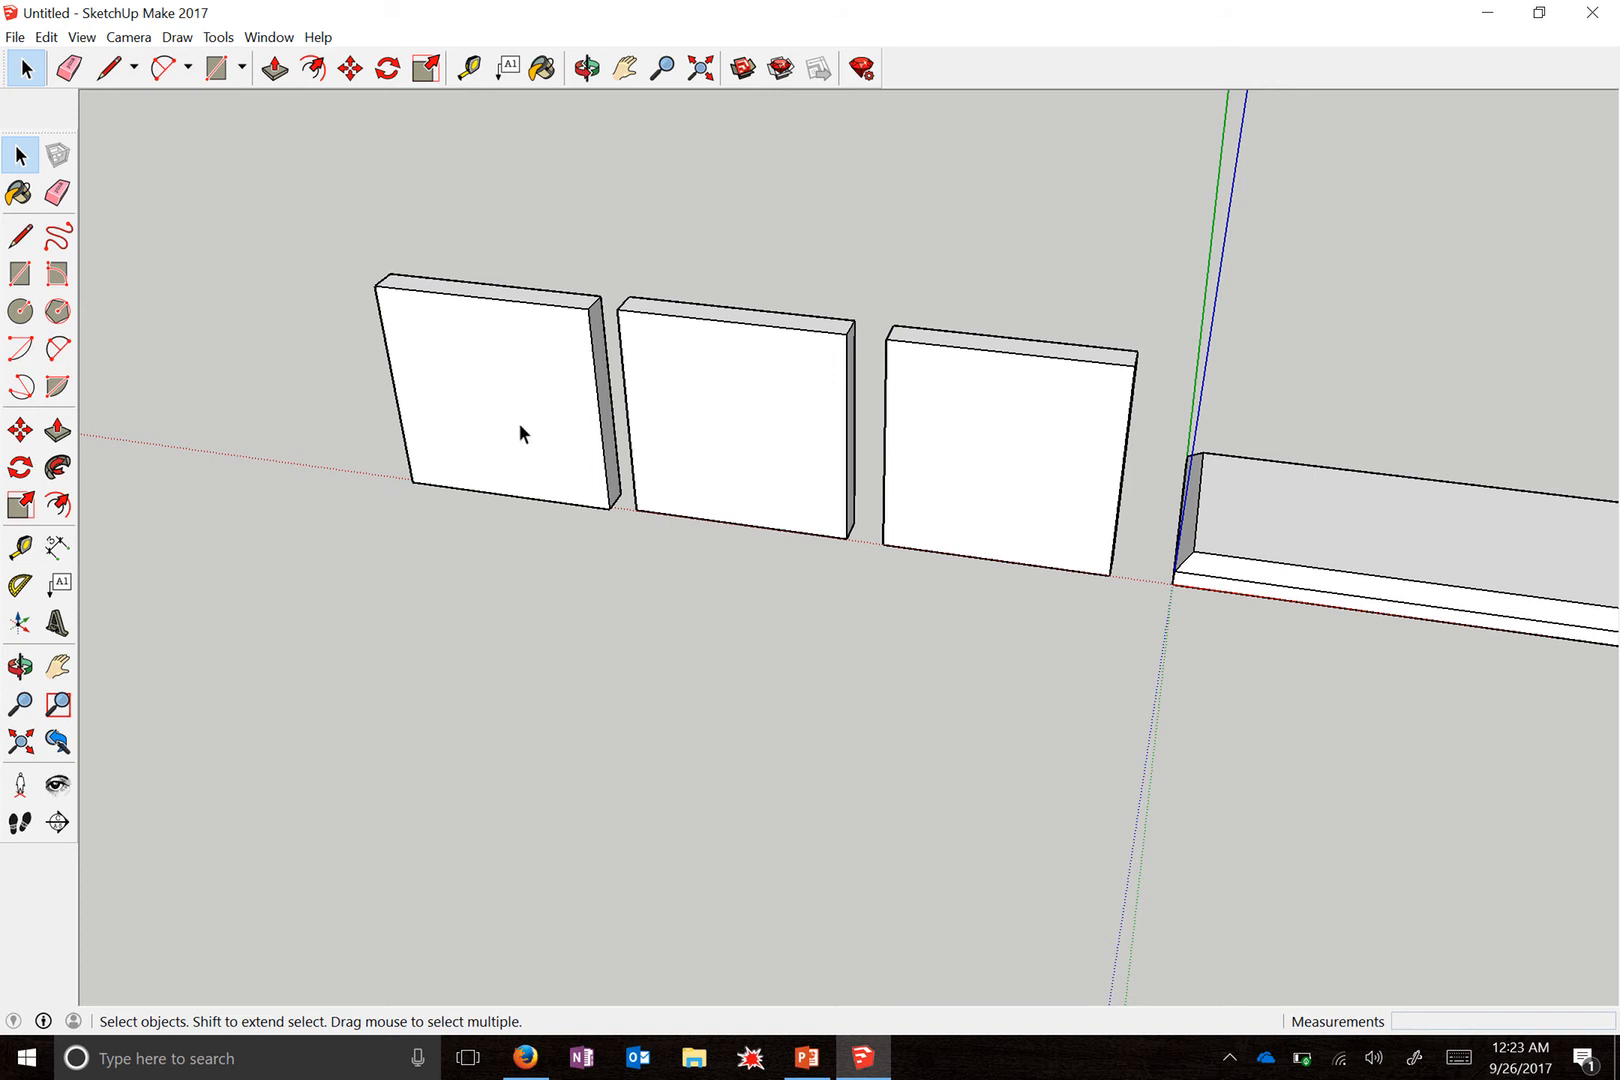
- On the middle upright board's front face, mark 1.5" along both edges from the upper-left corner and join the marks with a diagonal line
scroll(530, 420, up, 4)
middle_drag(893, 572, 904, 423)
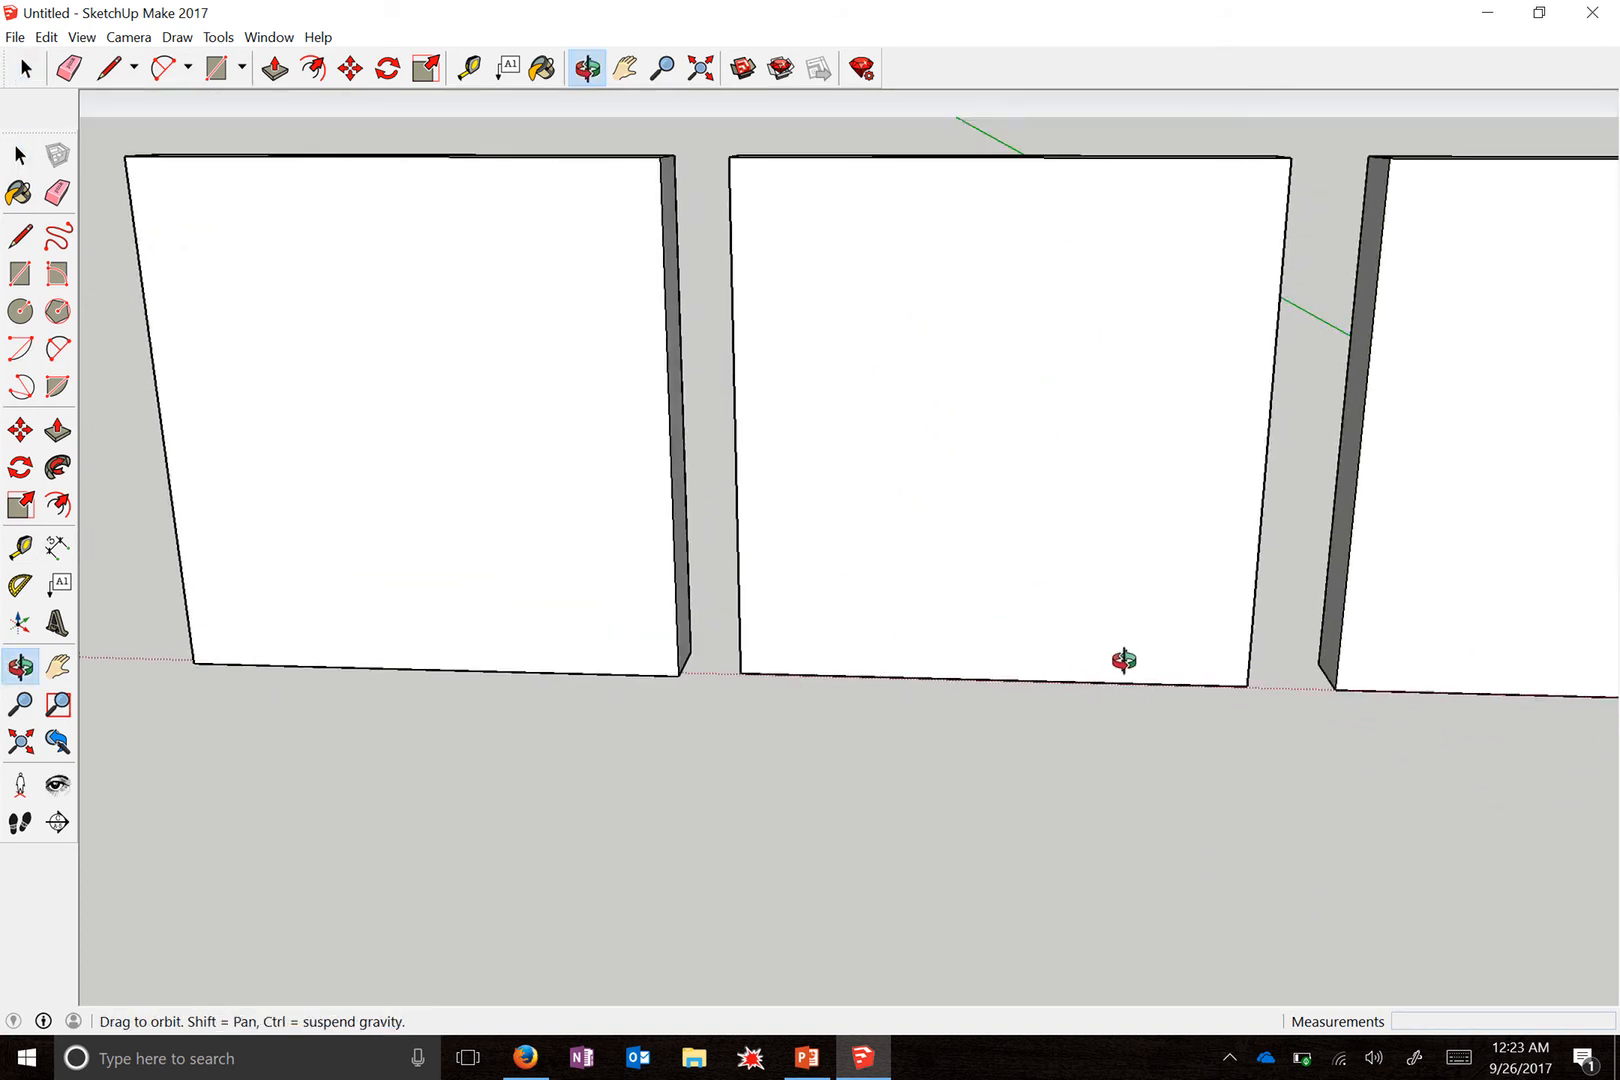
key(space)
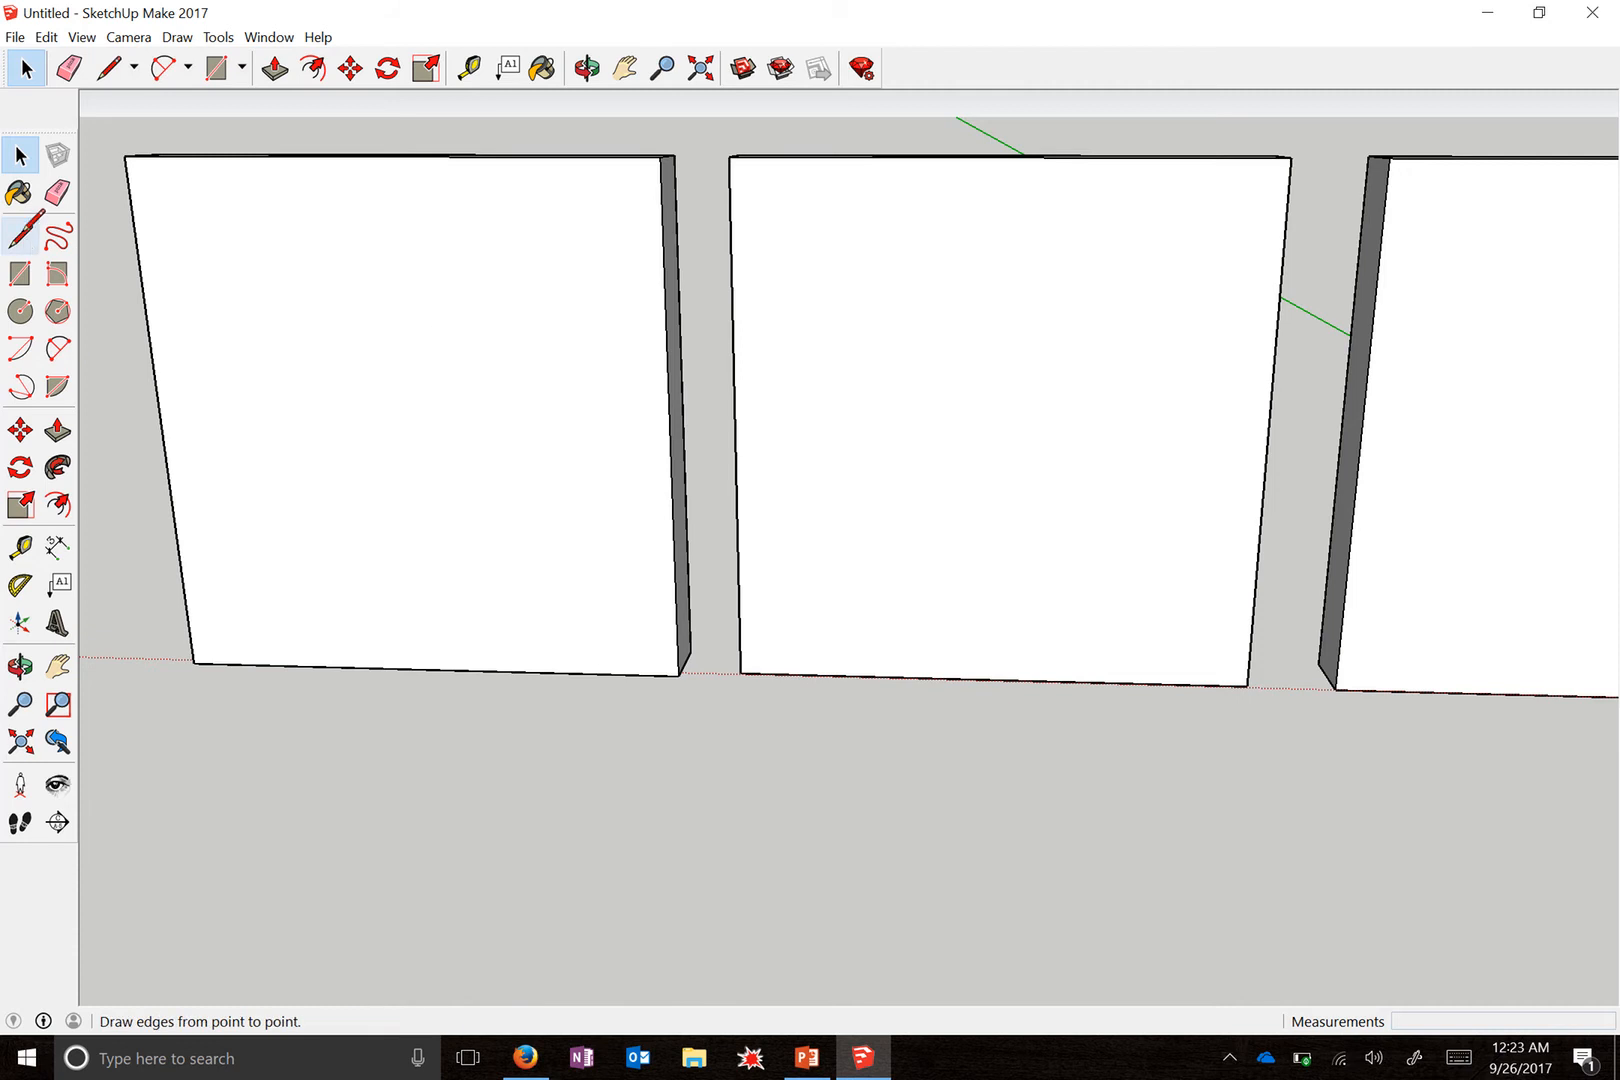
click(20, 236)
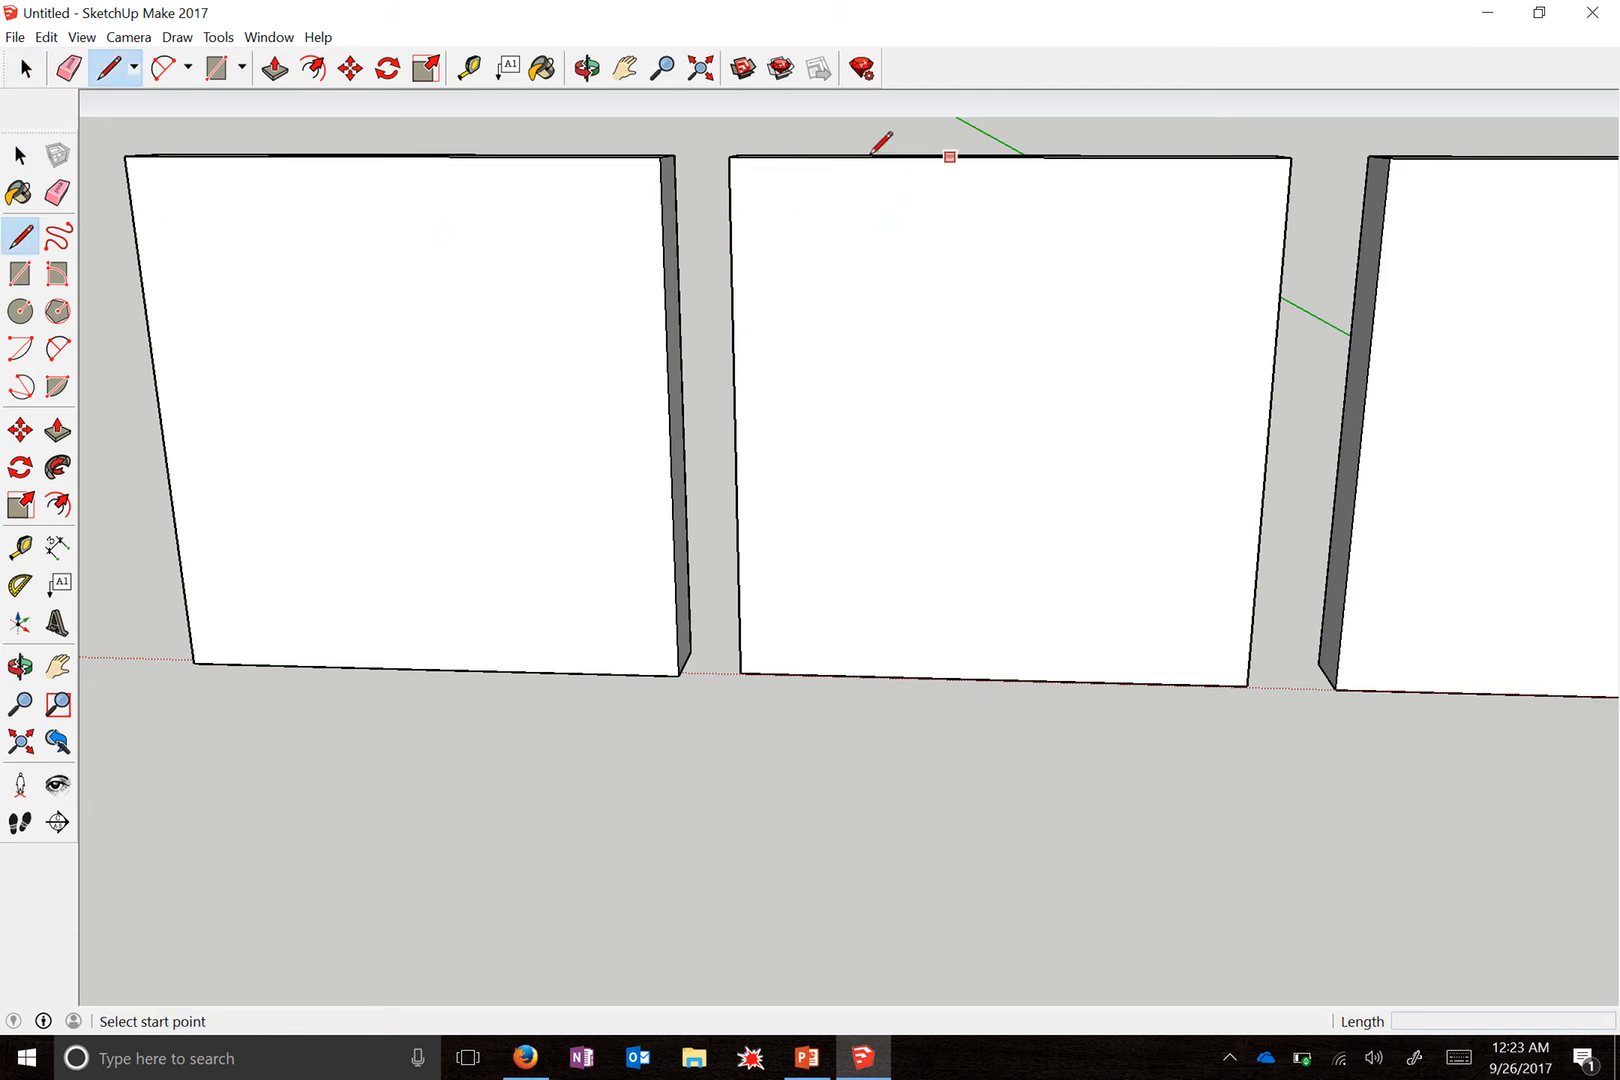
click(730, 156)
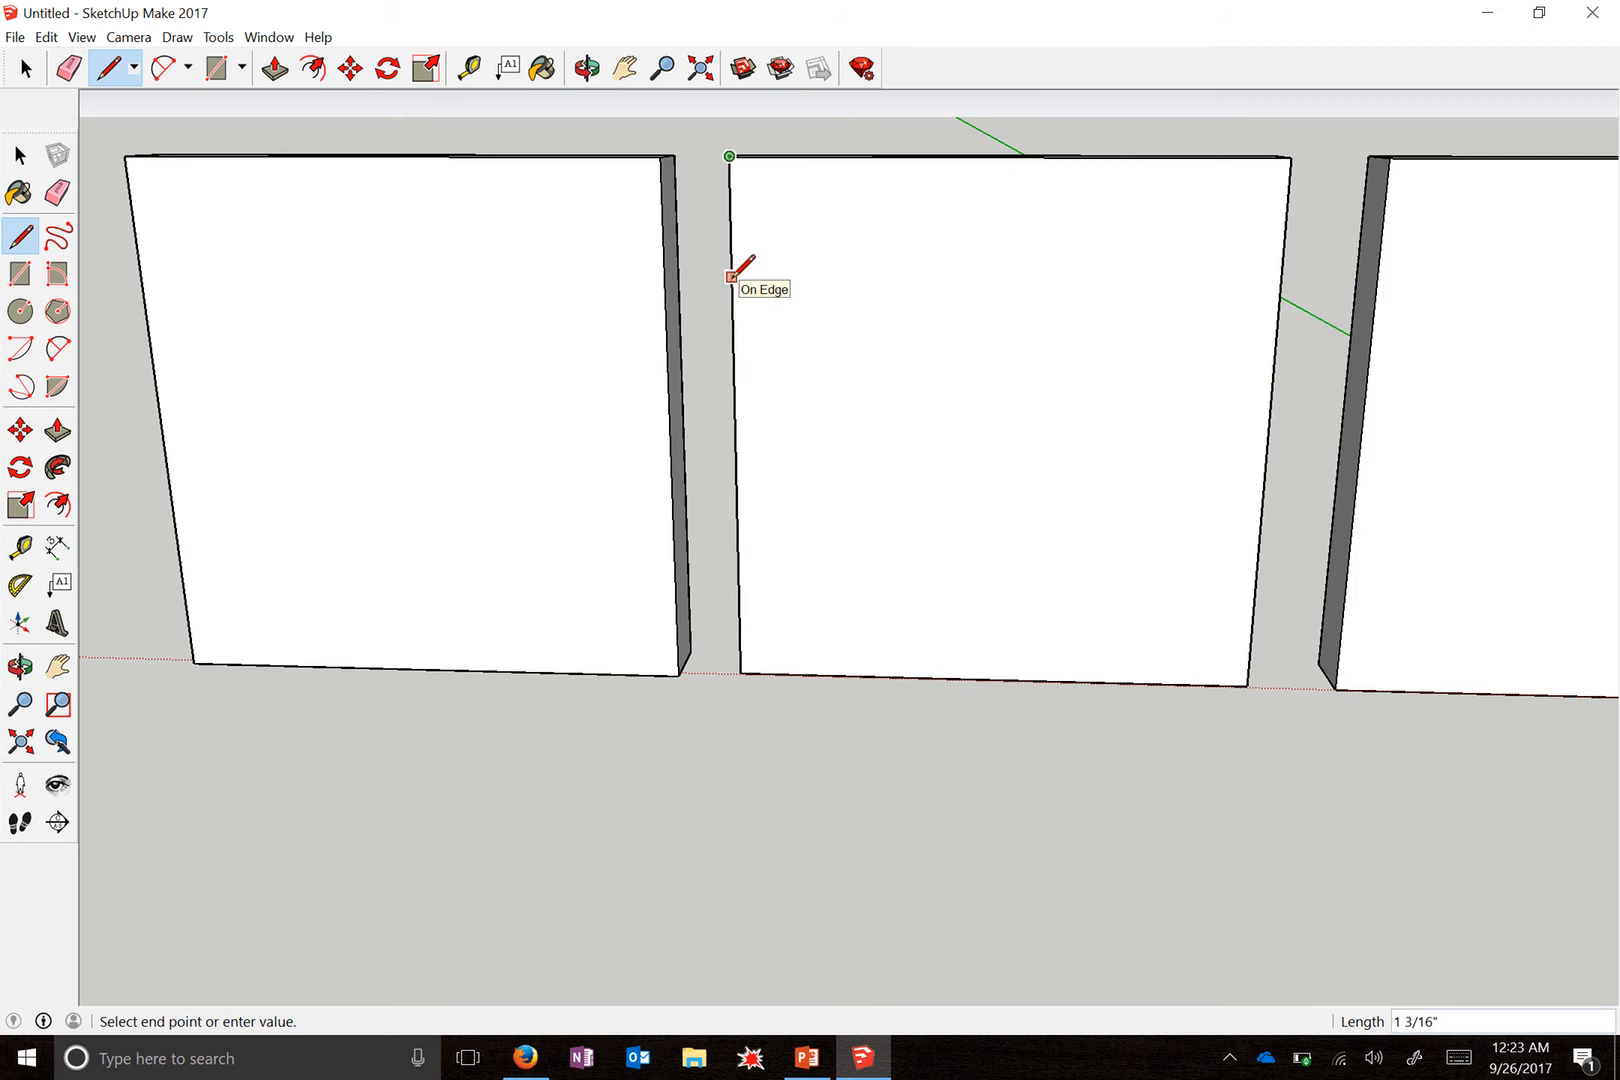
text(1.5)
key(Return)
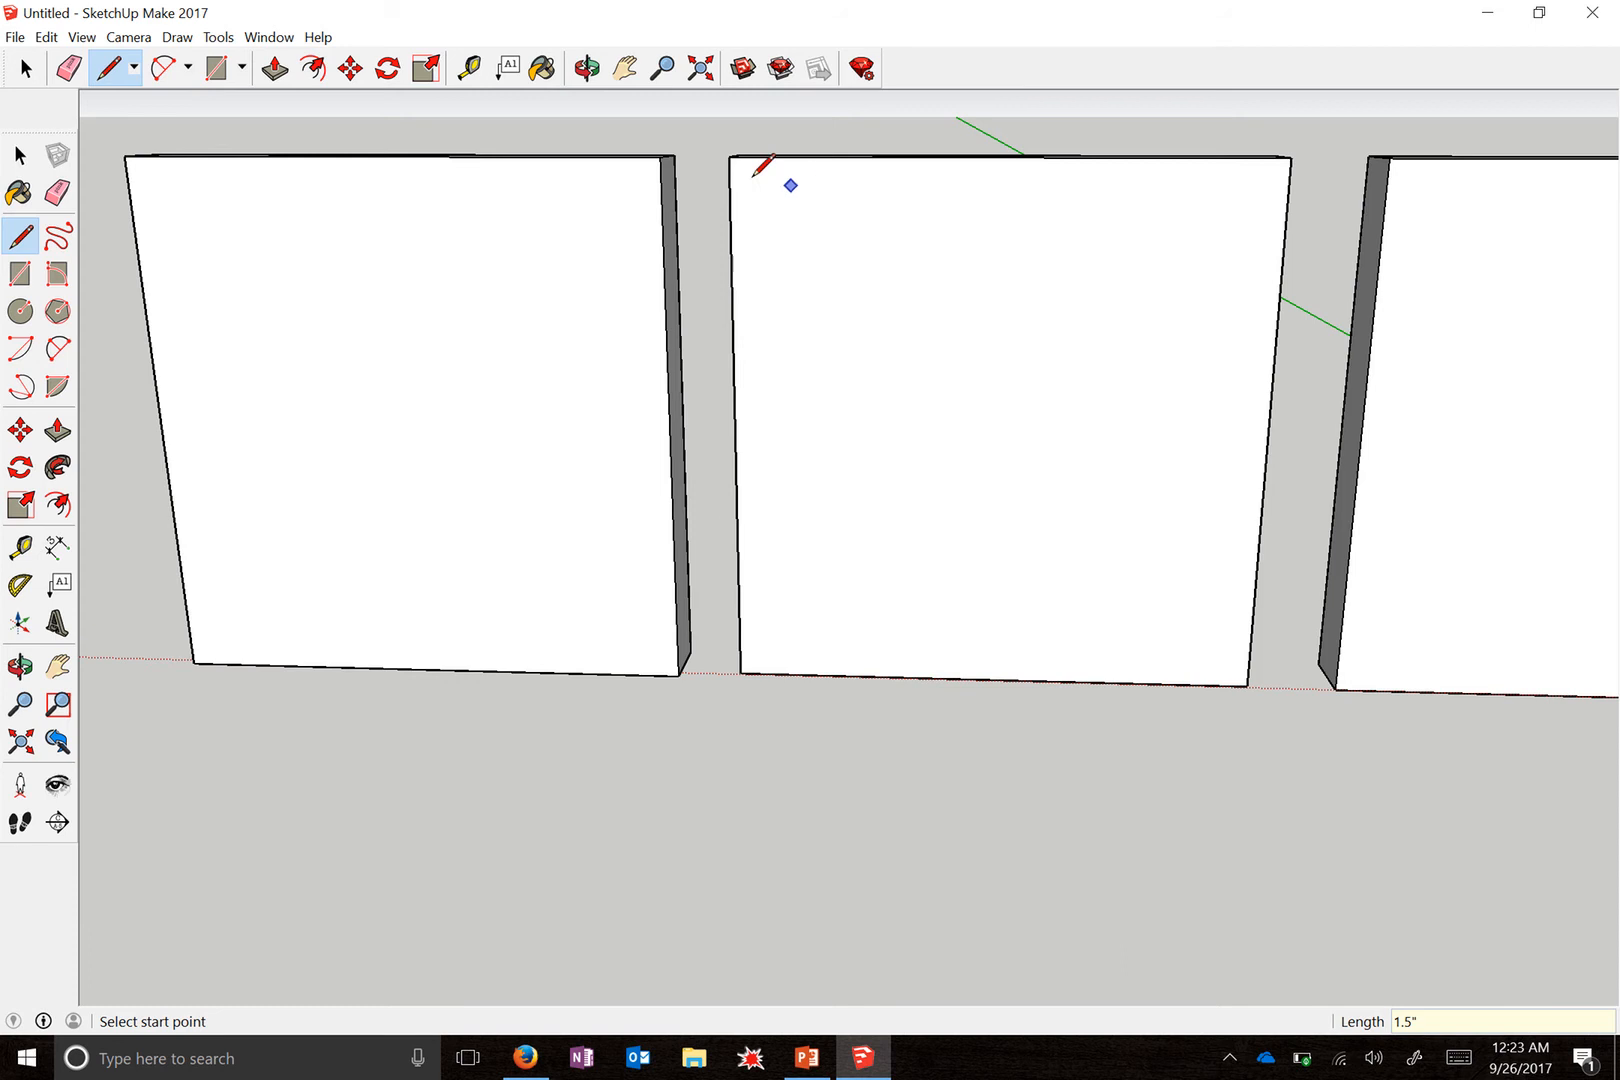
click(729, 155)
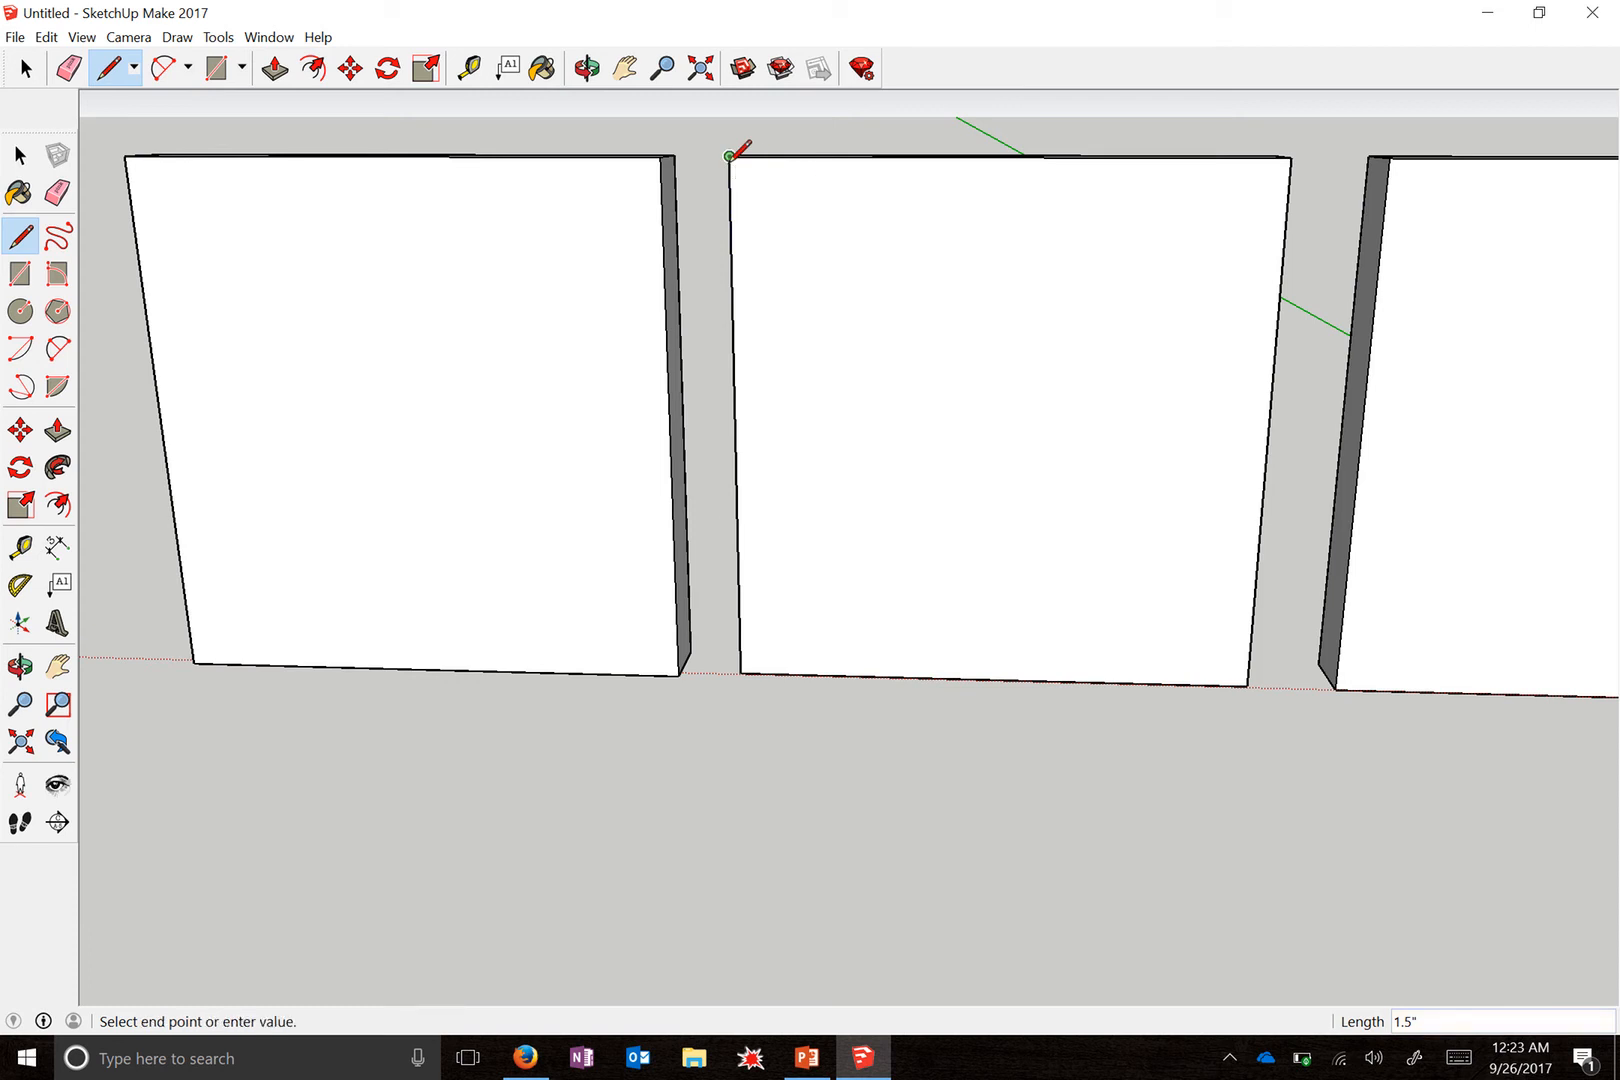
click(835, 156)
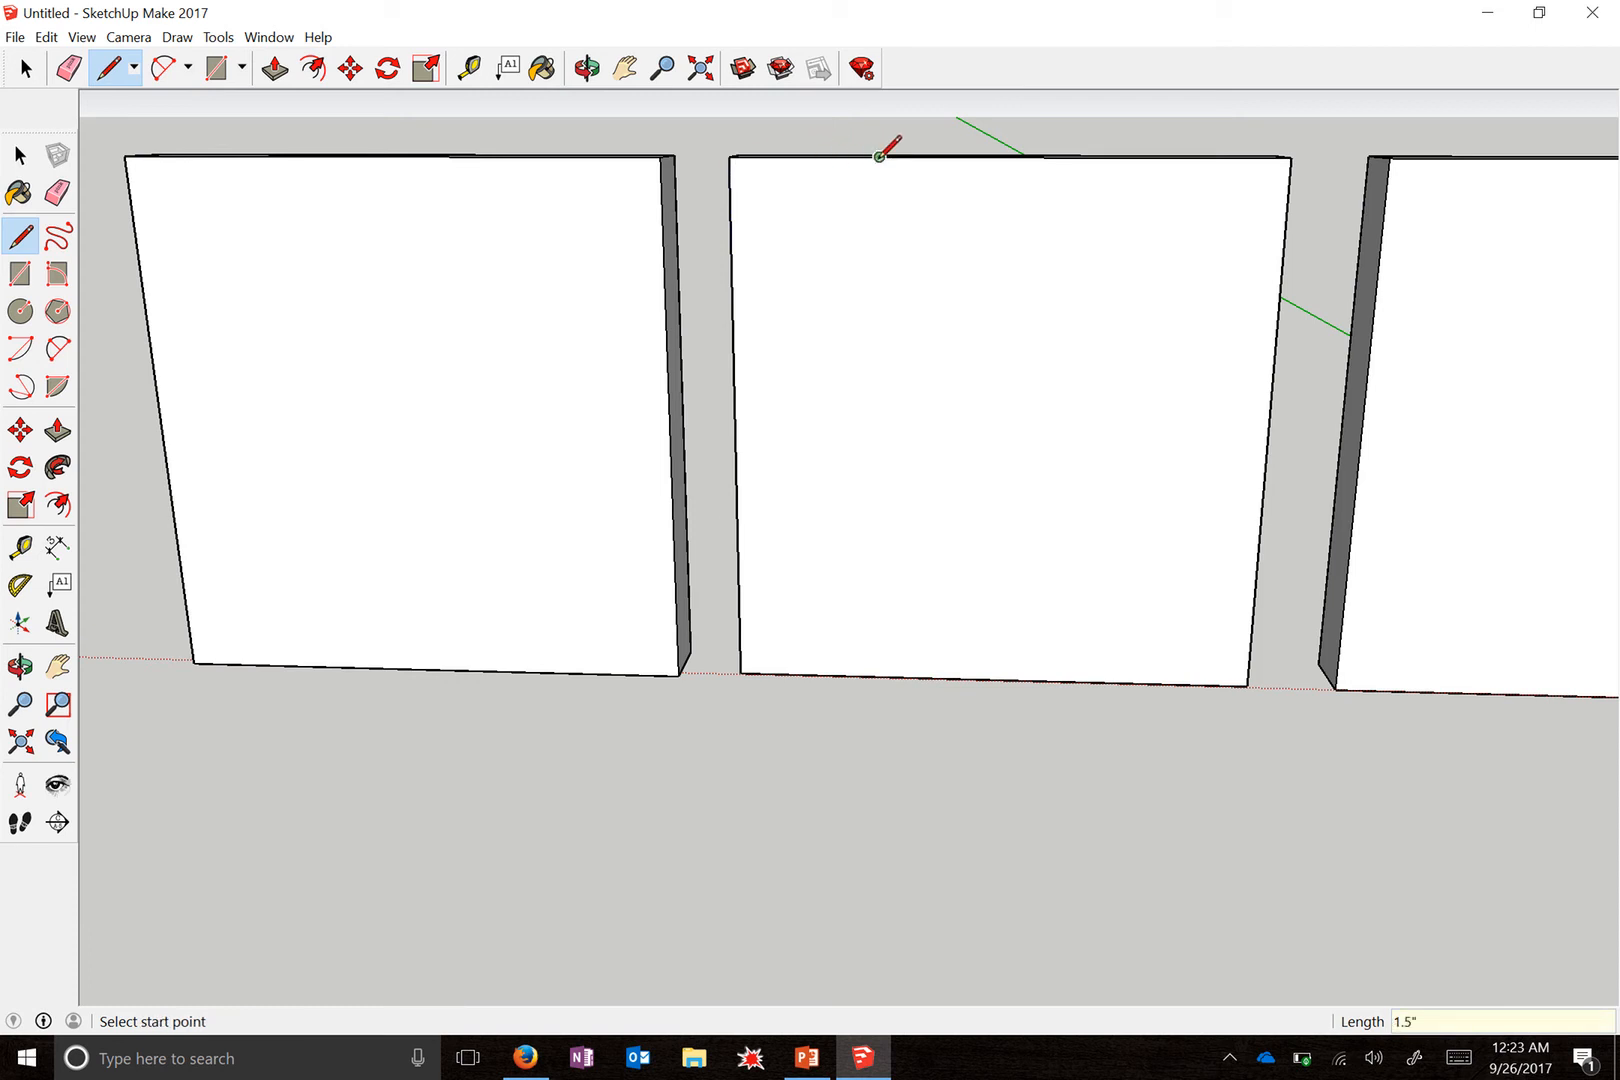
click(879, 156)
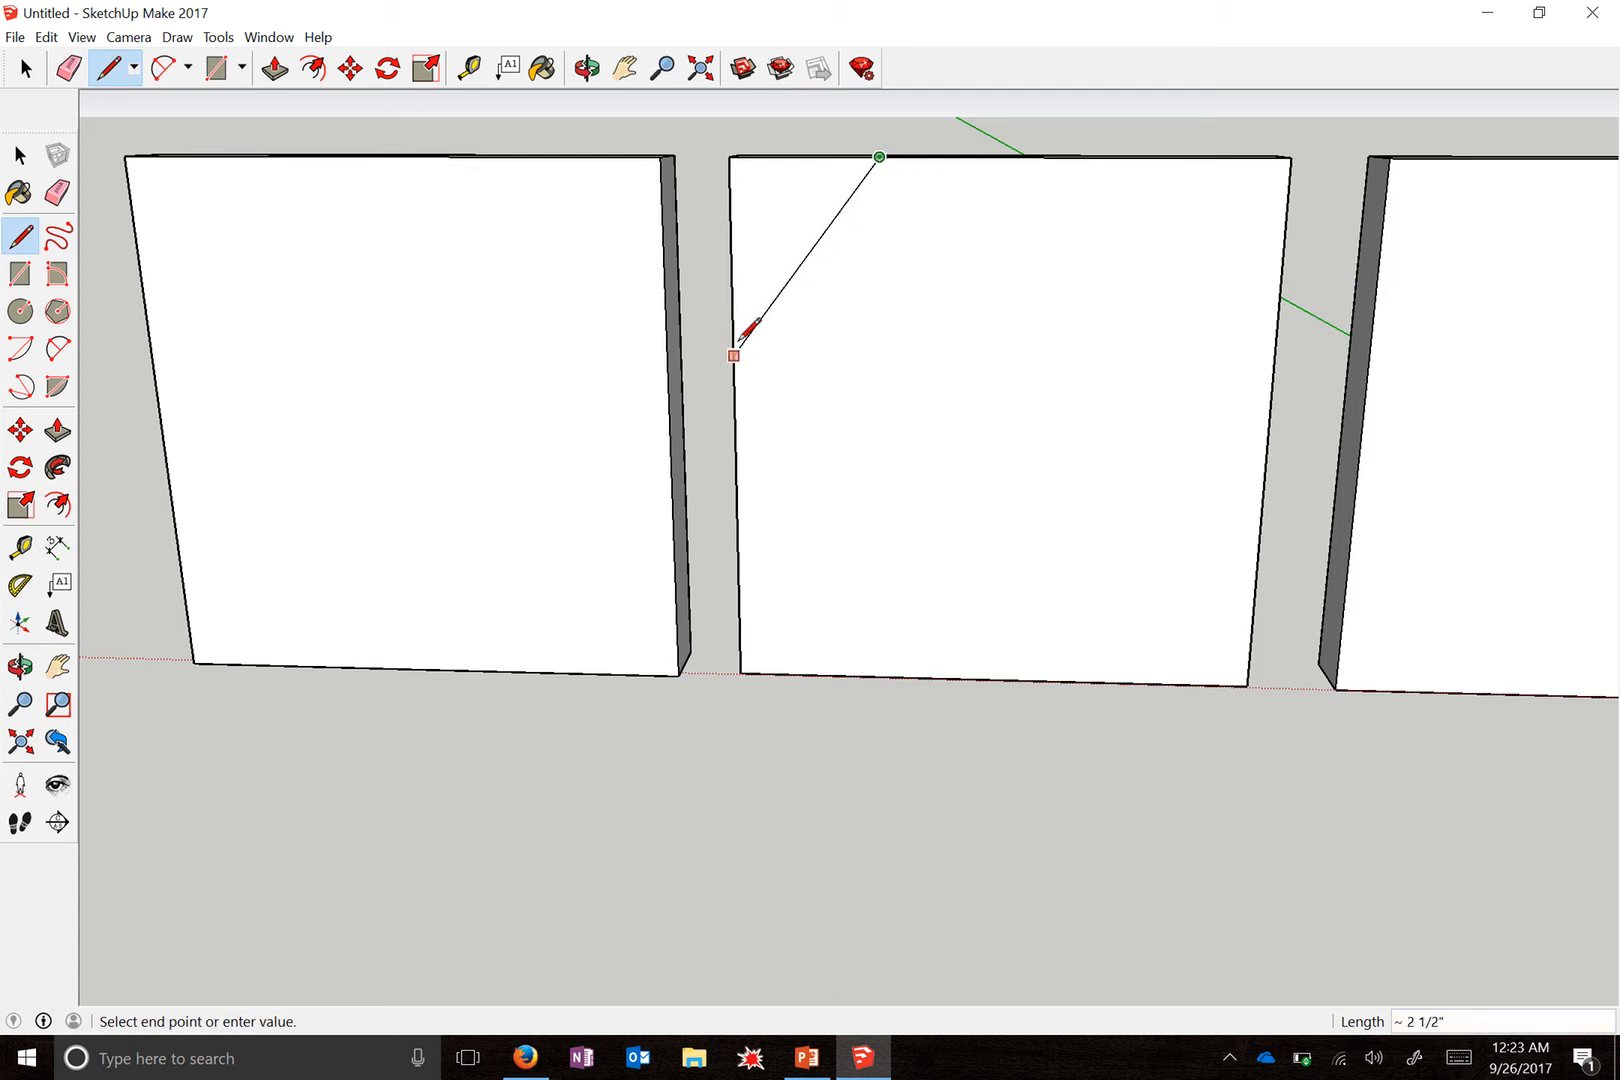
click(736, 305)
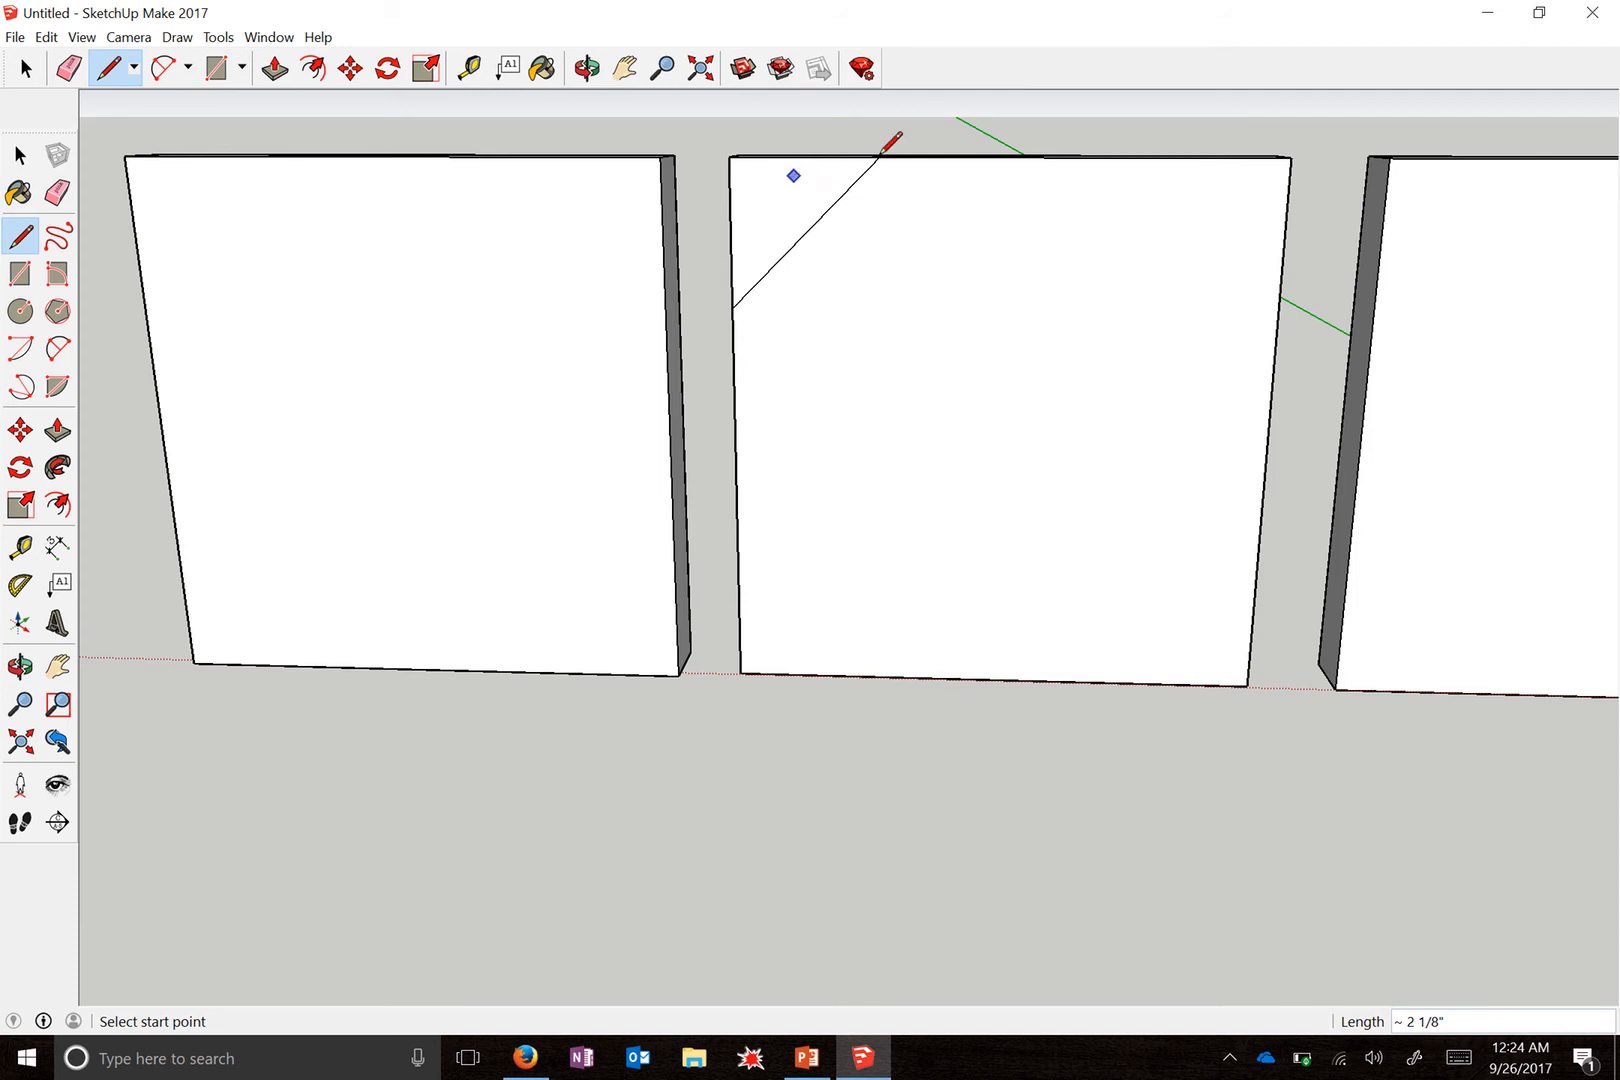
- Mark 1.5" along both edges from the middle board's upper-right corner and join the marks with a diagonal line
click(1289, 158)
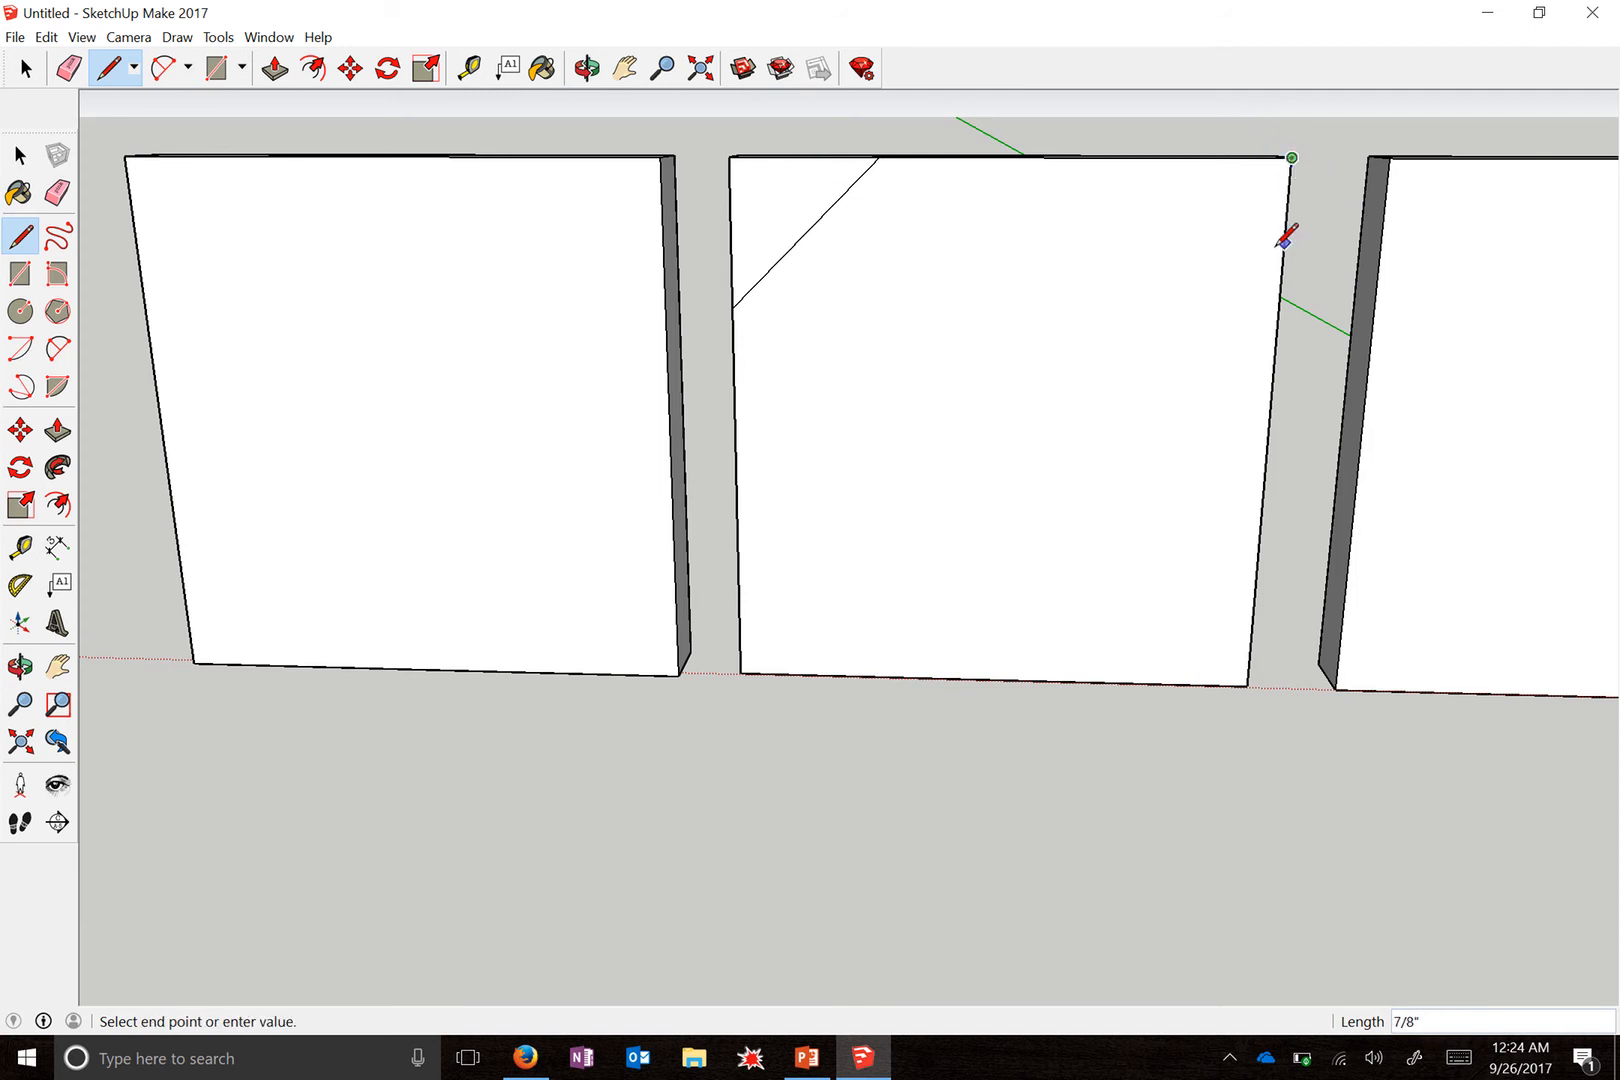
text(1.5)
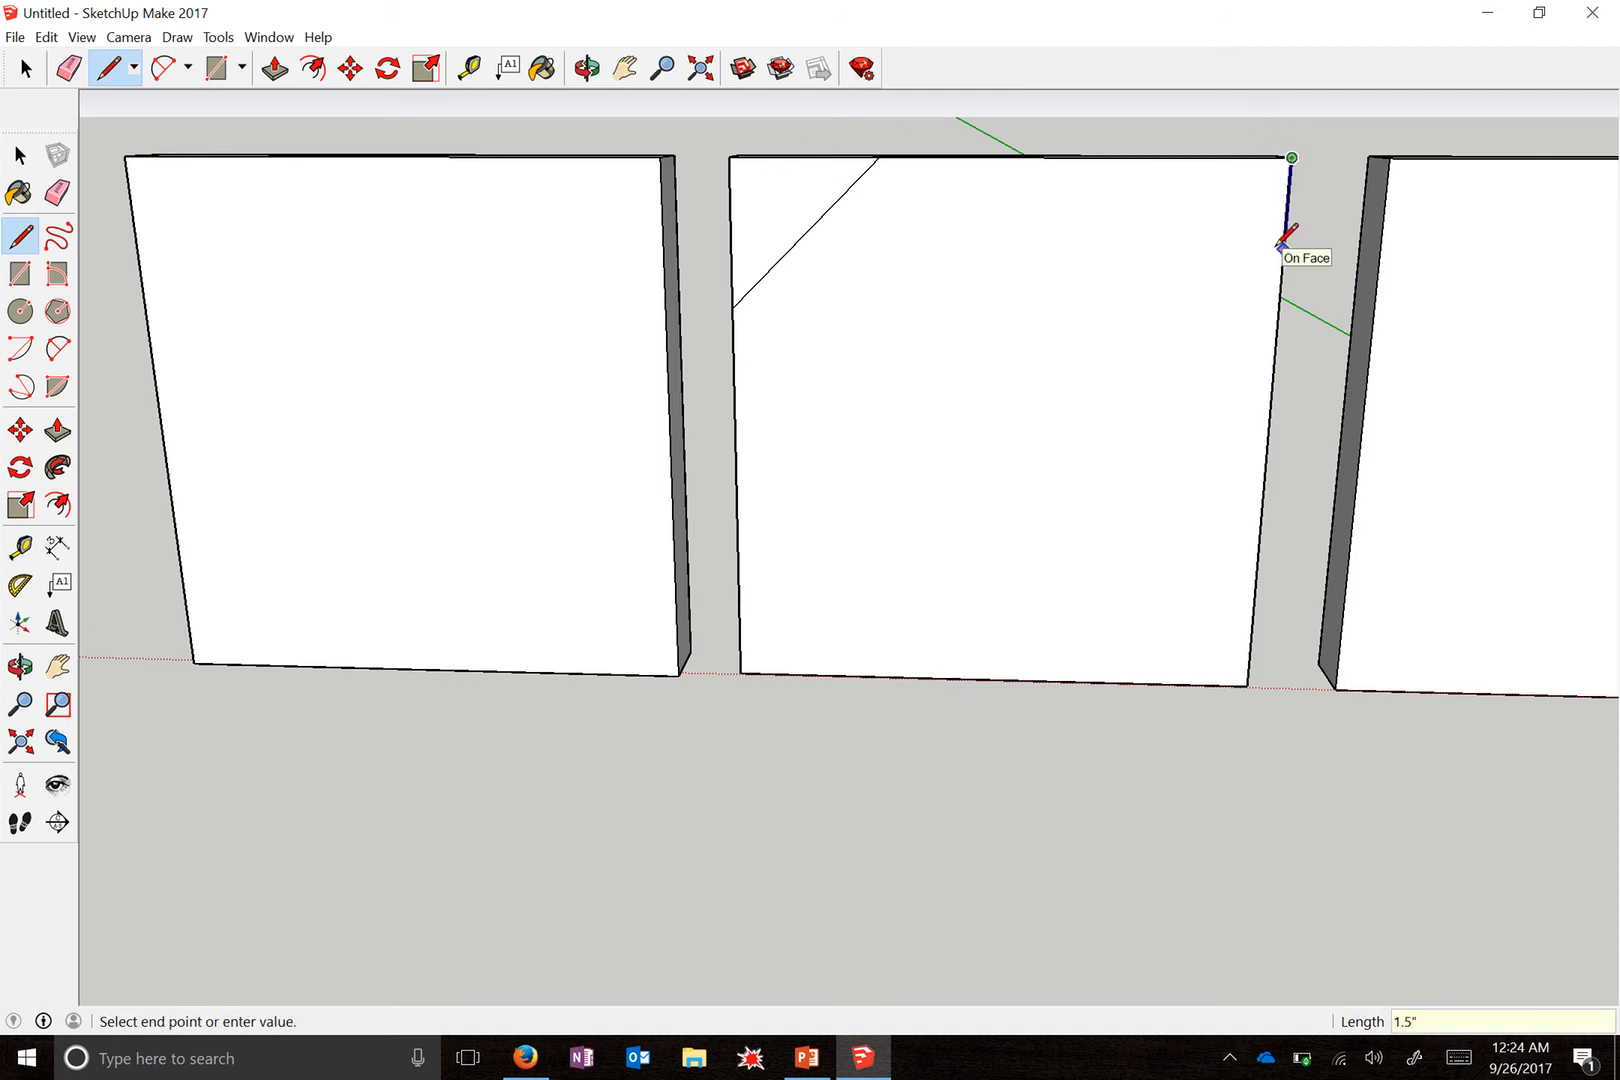
key(Return)
click(1290, 158)
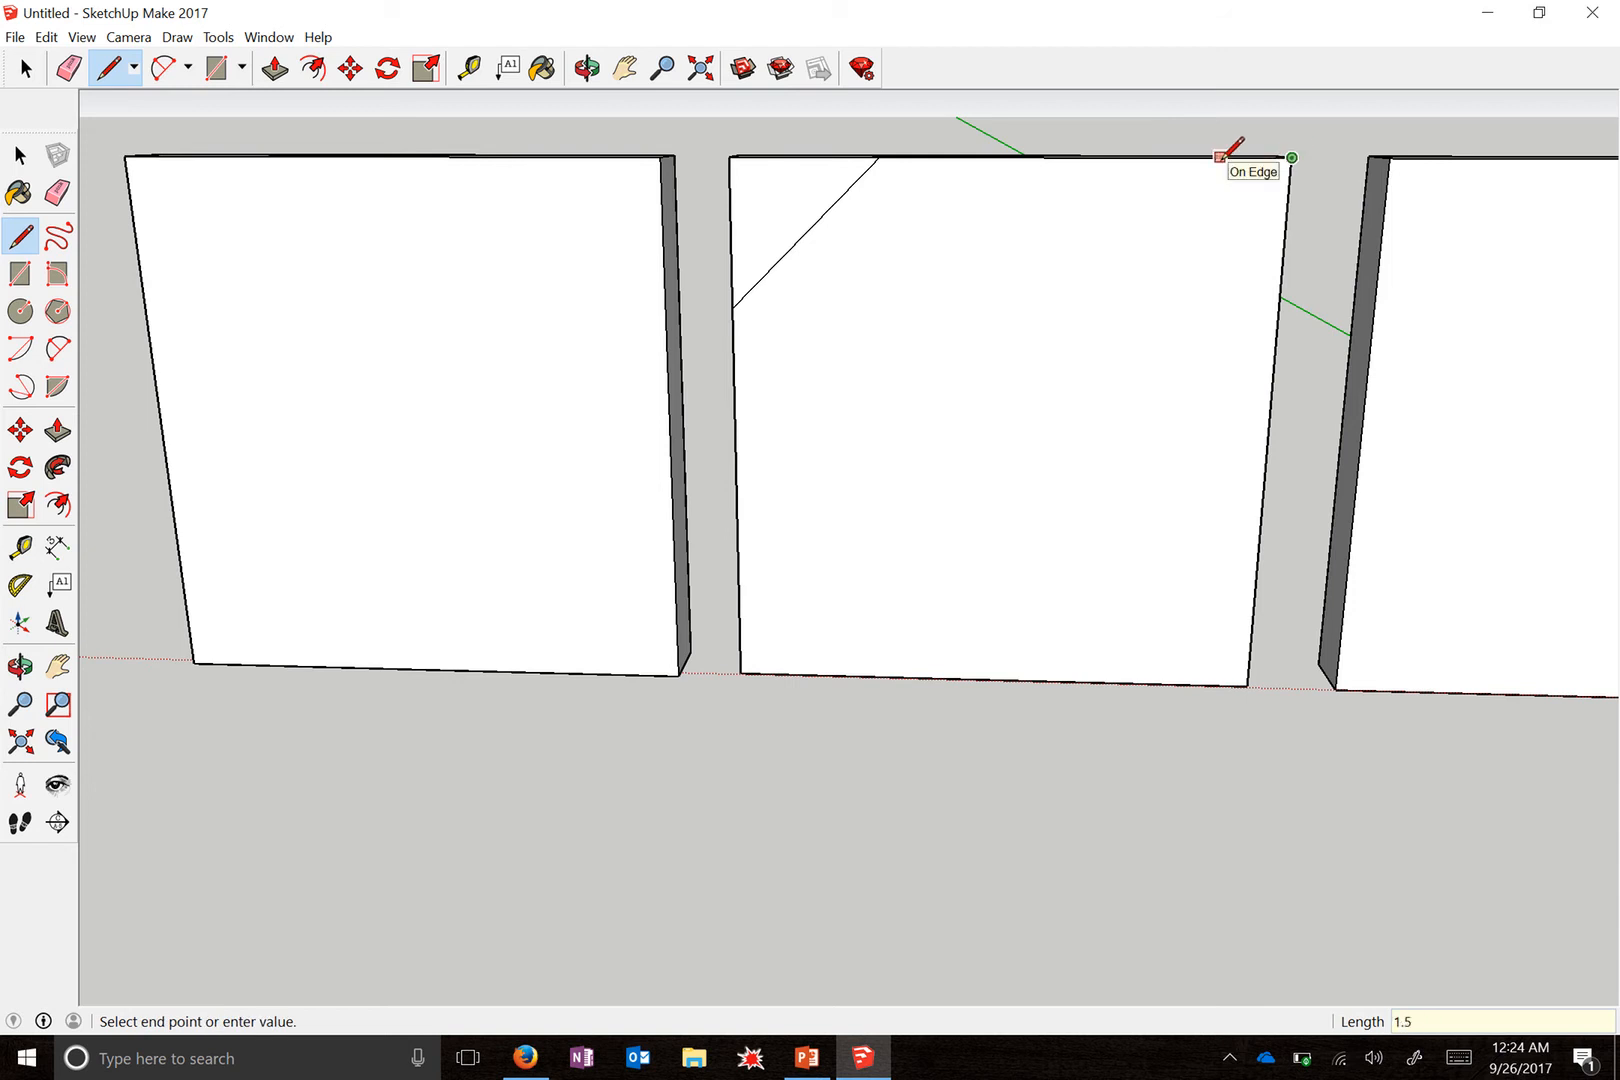
key(Return)
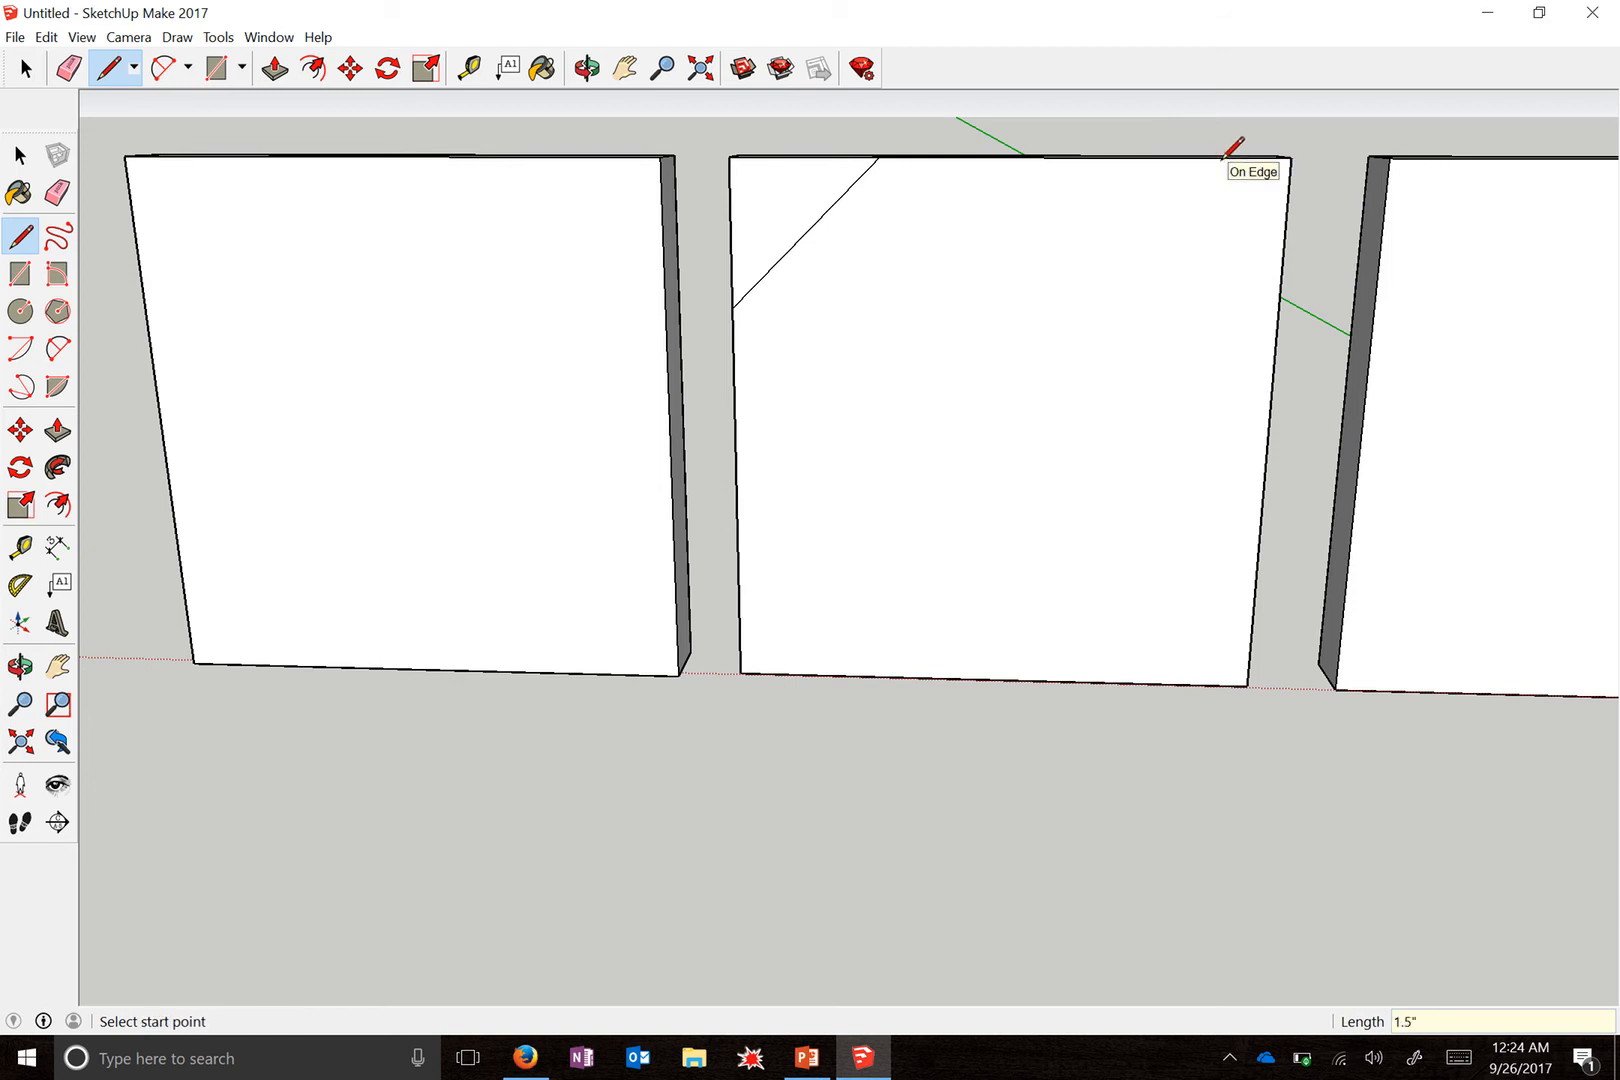
click(1135, 157)
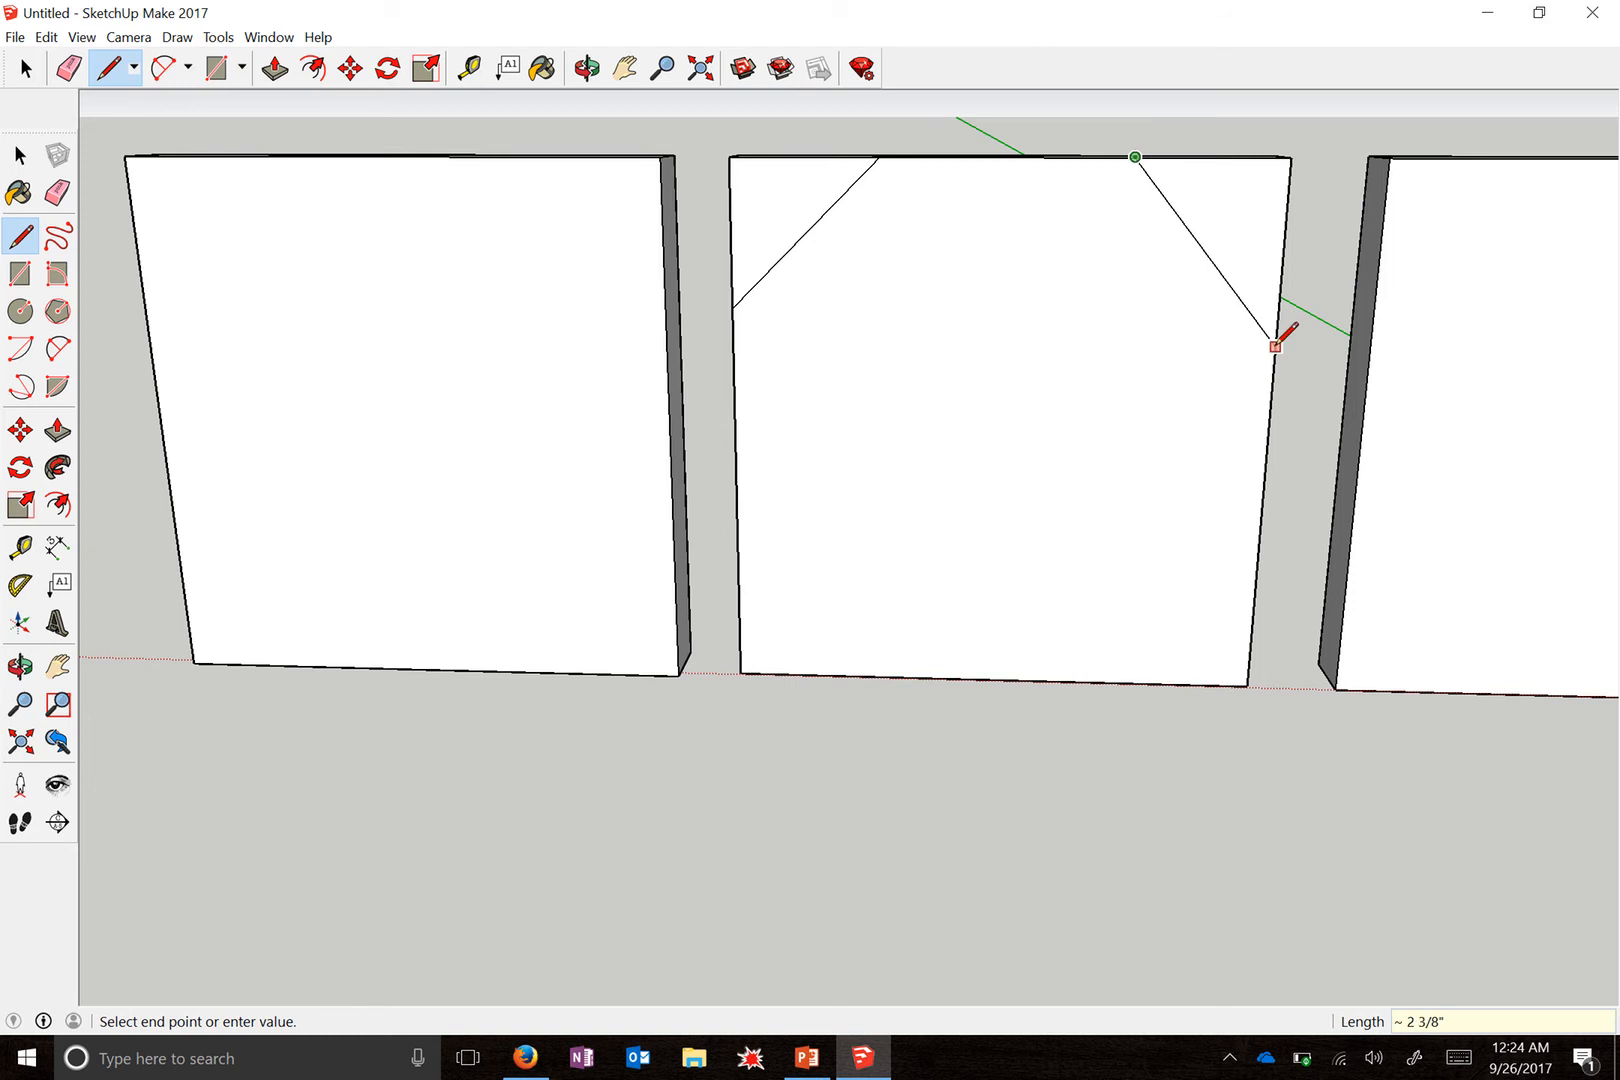
click(1278, 313)
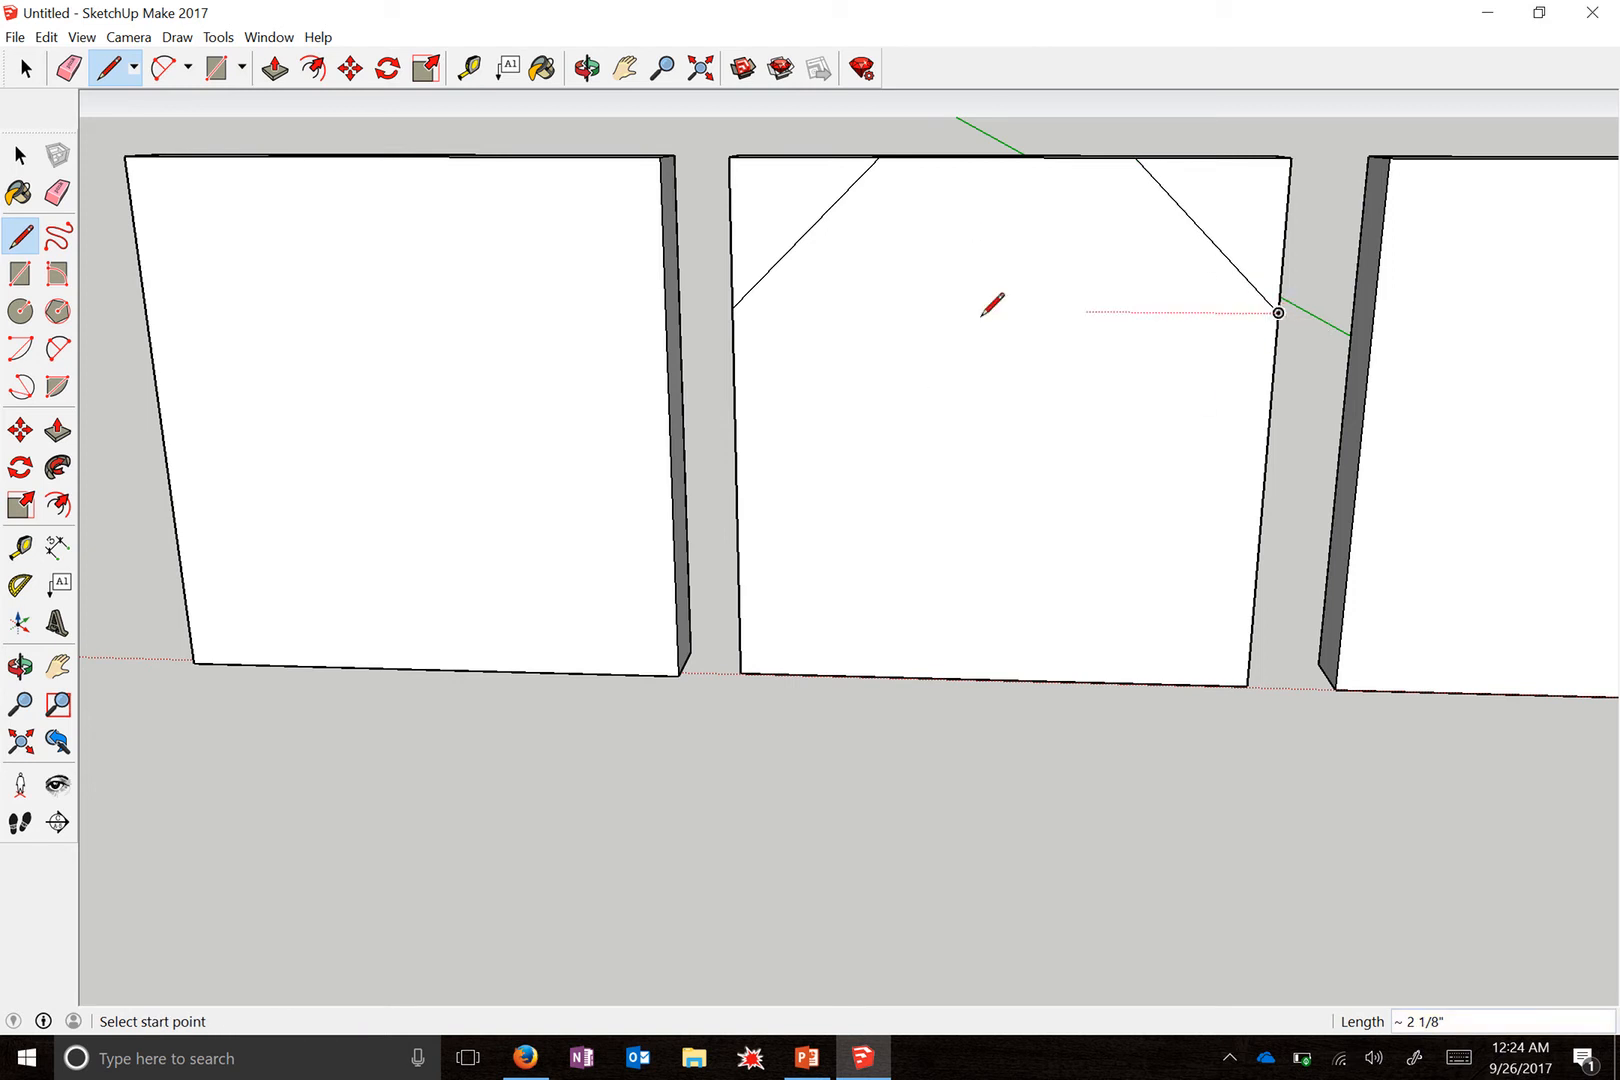
- Cut away both triangular upper corners of the middle board by pushing them 3/4" through its thickness with Push/Pull
key(space)
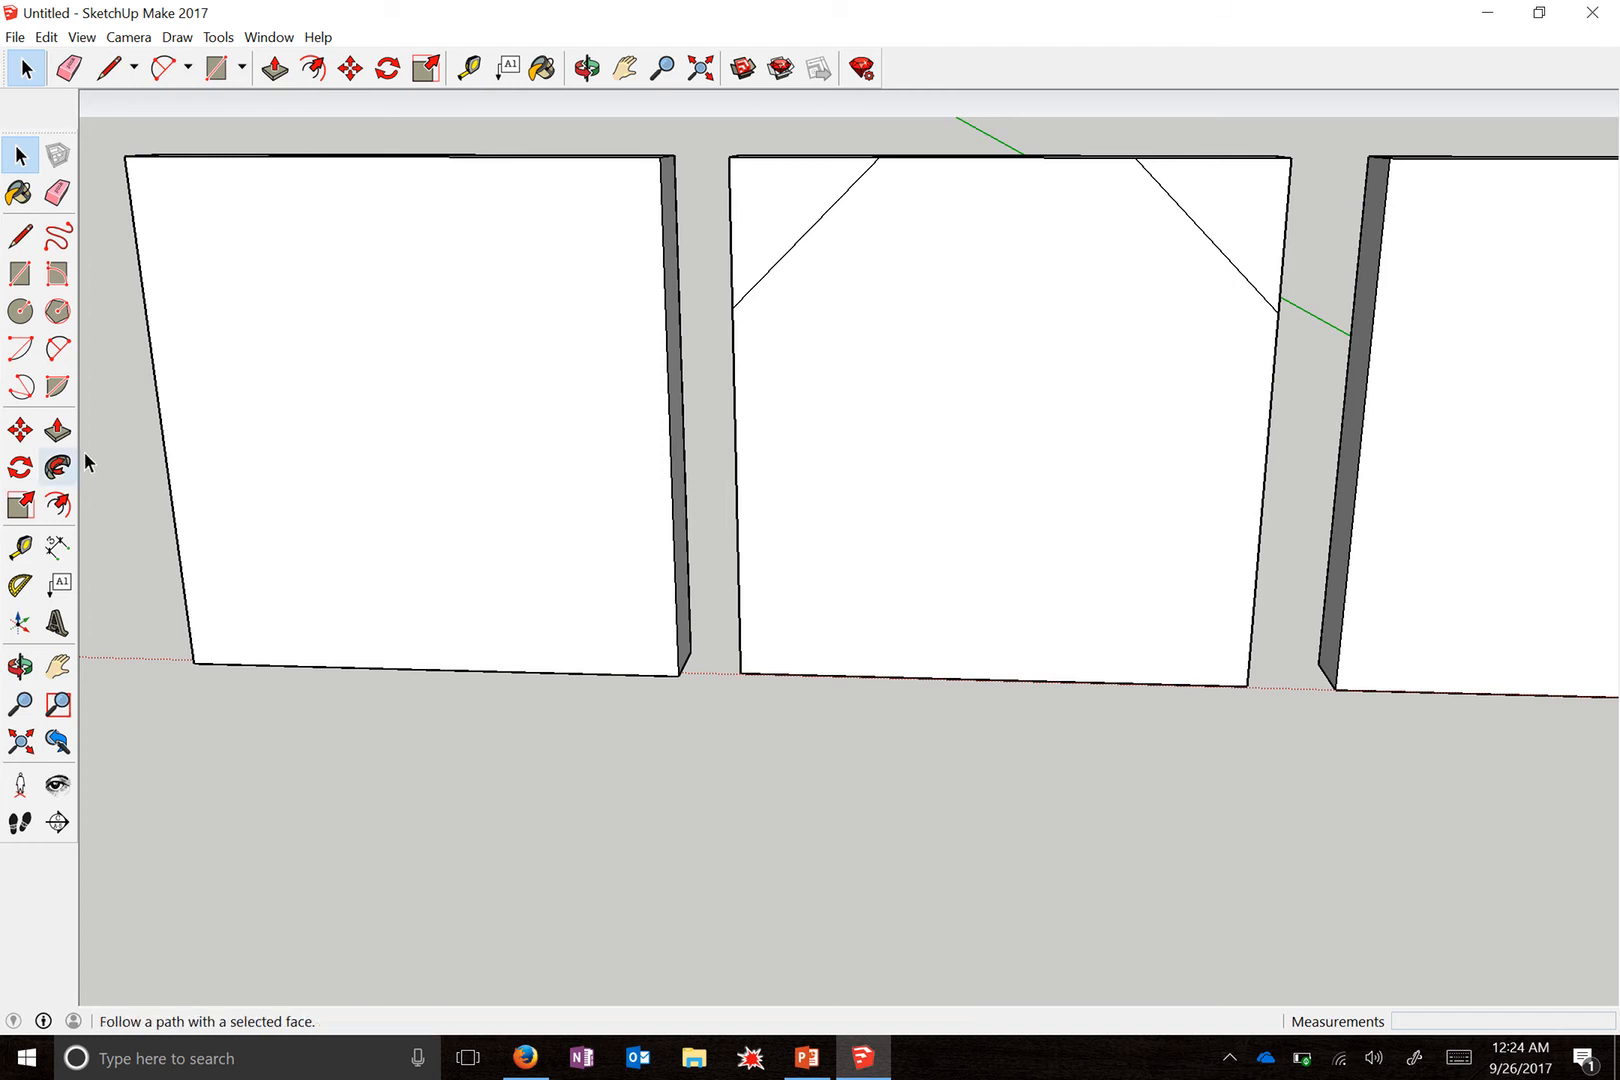
click(57, 430)
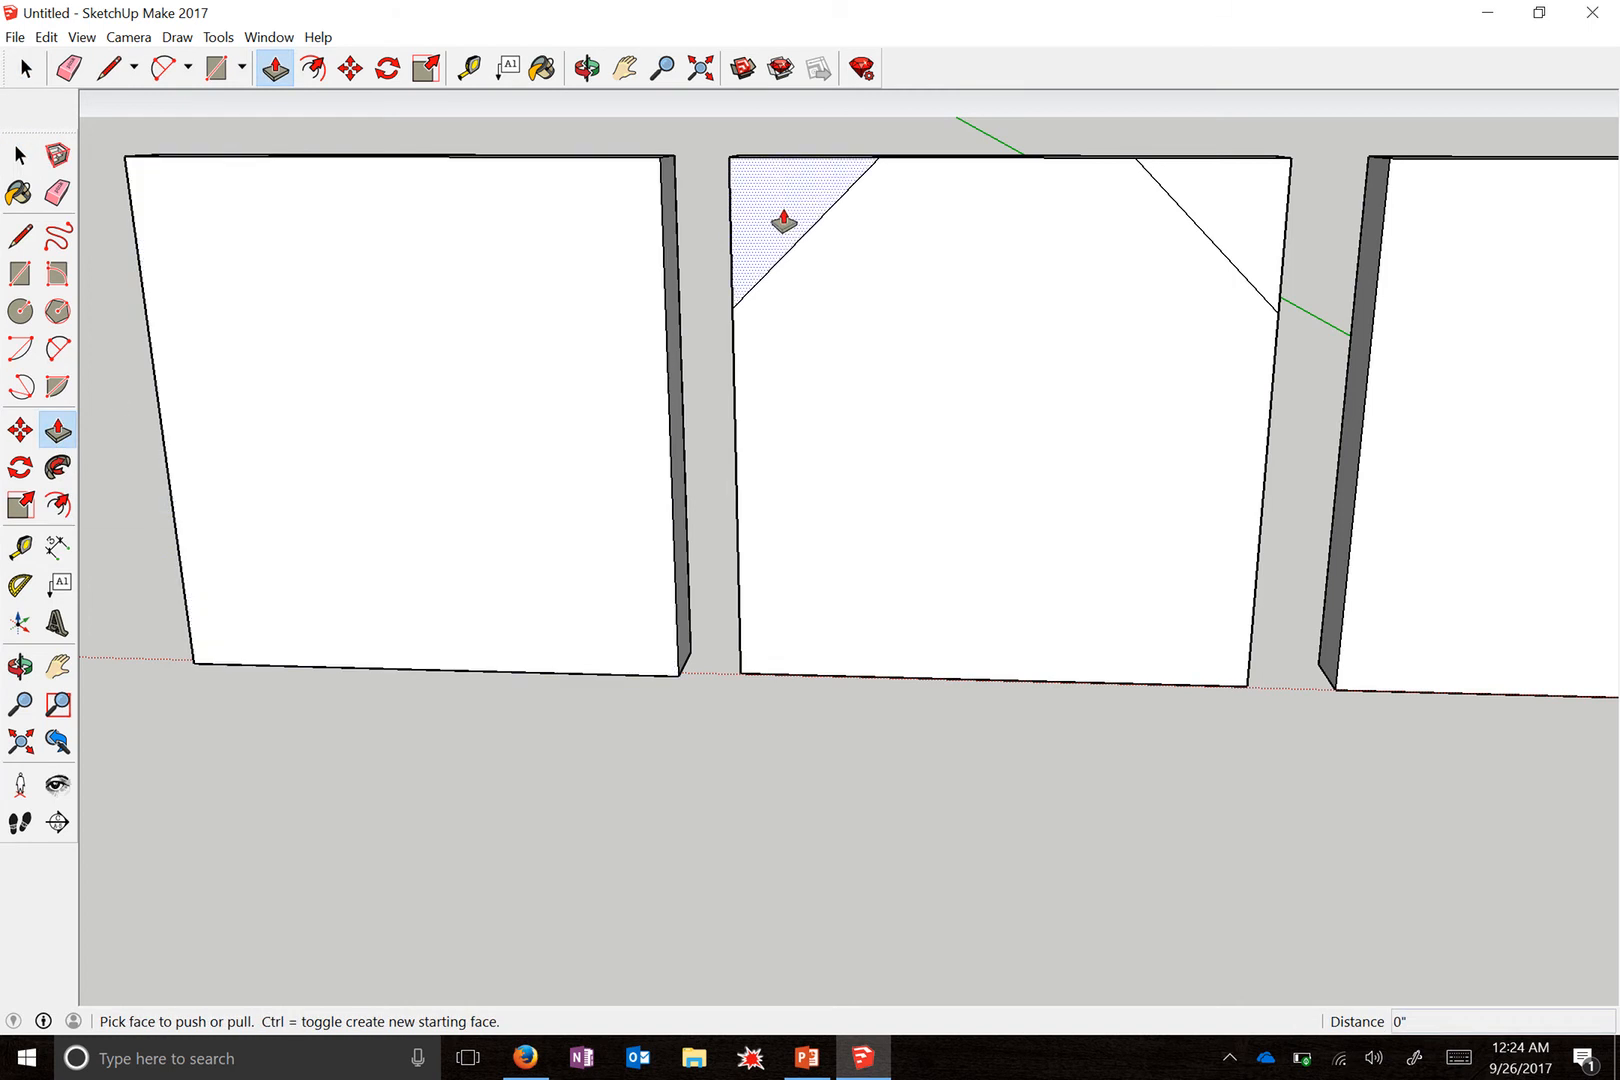
drag(784, 220, 797, 210)
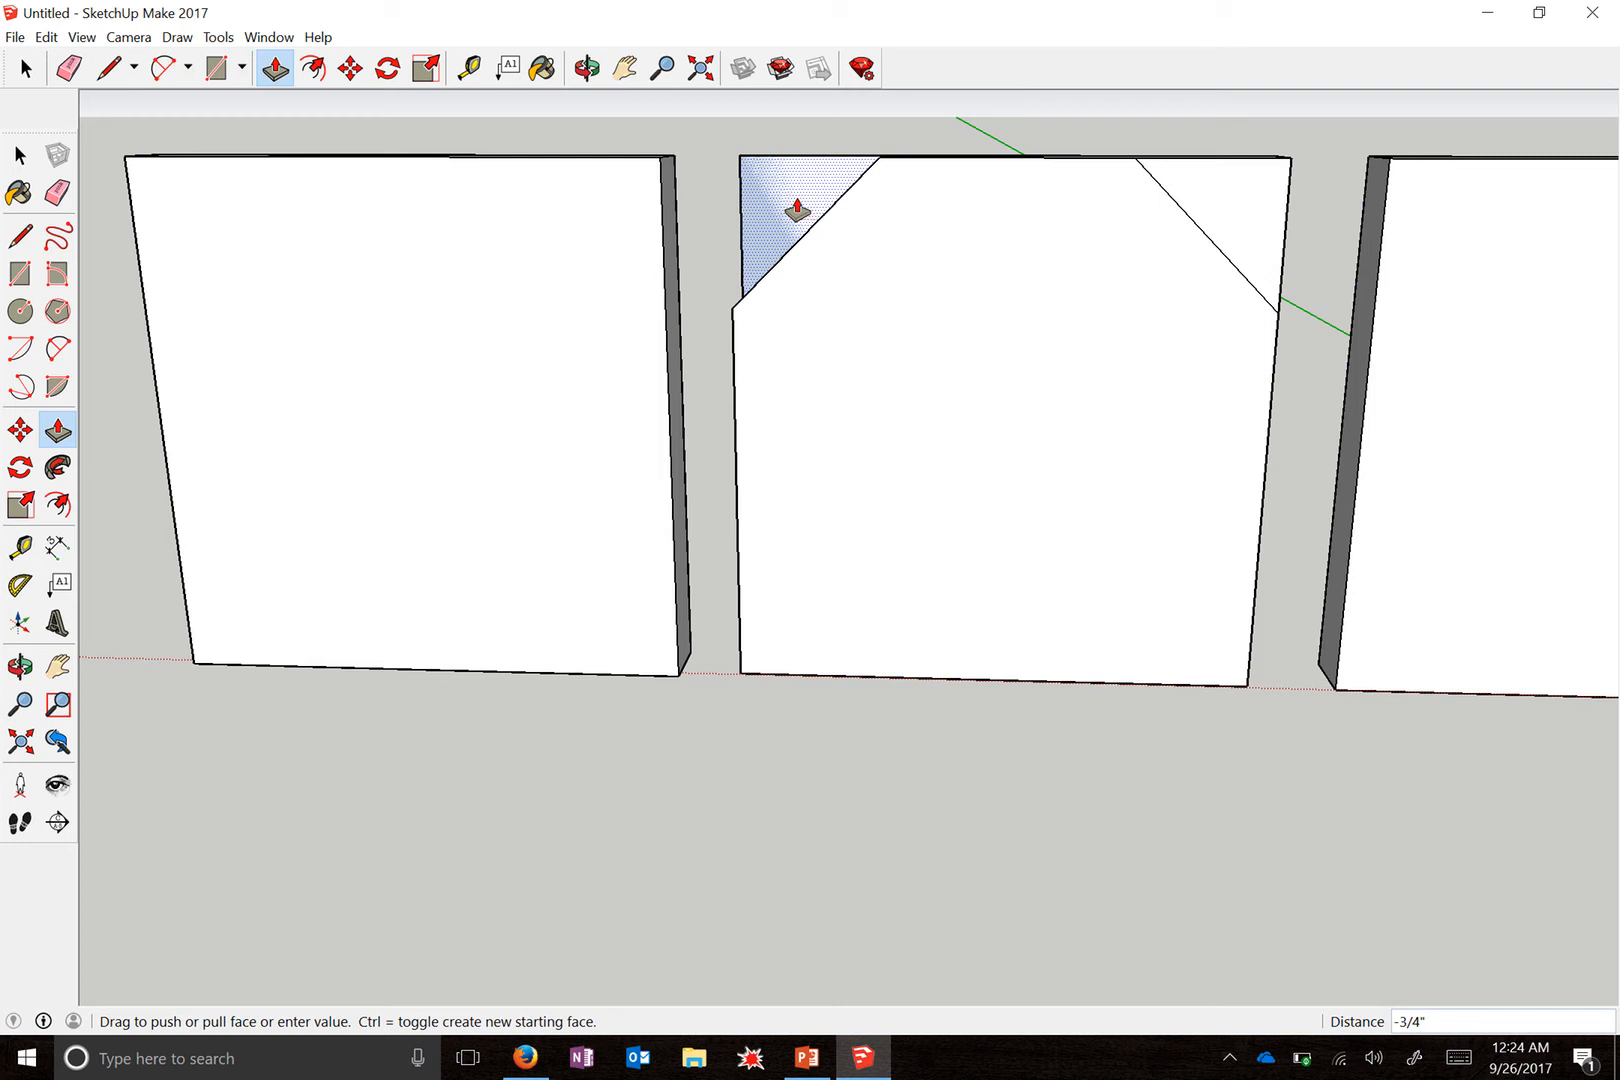
click(797, 210)
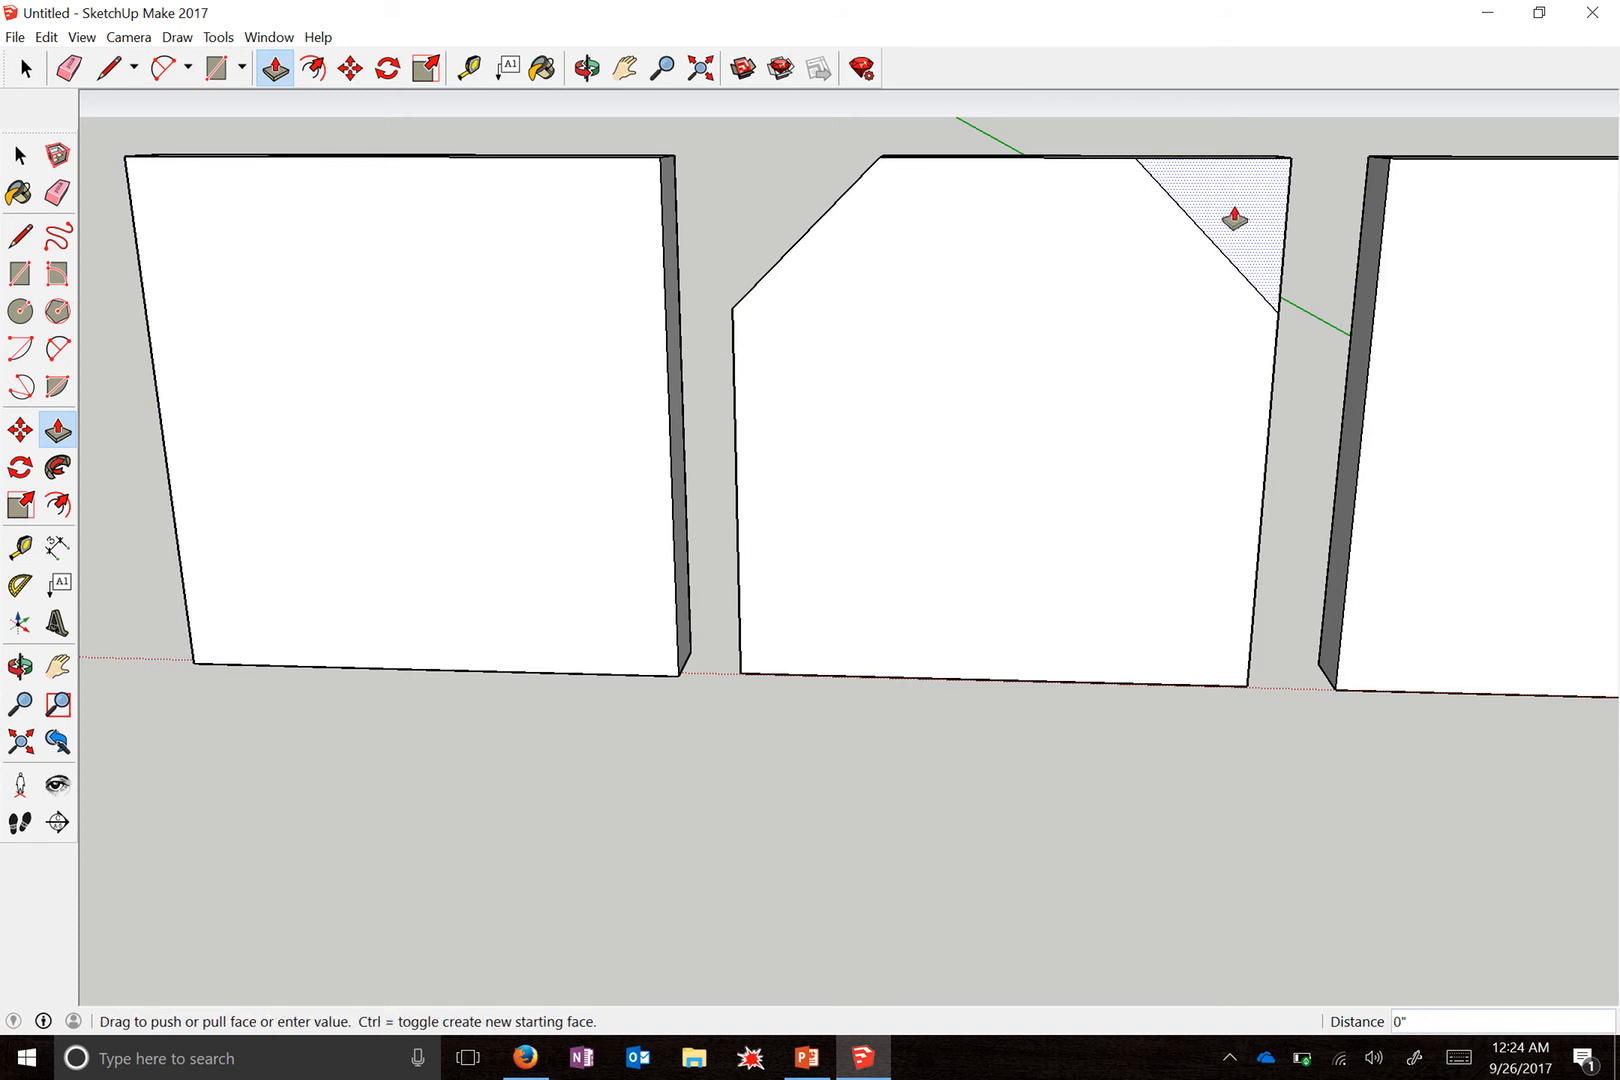
click(1213, 189)
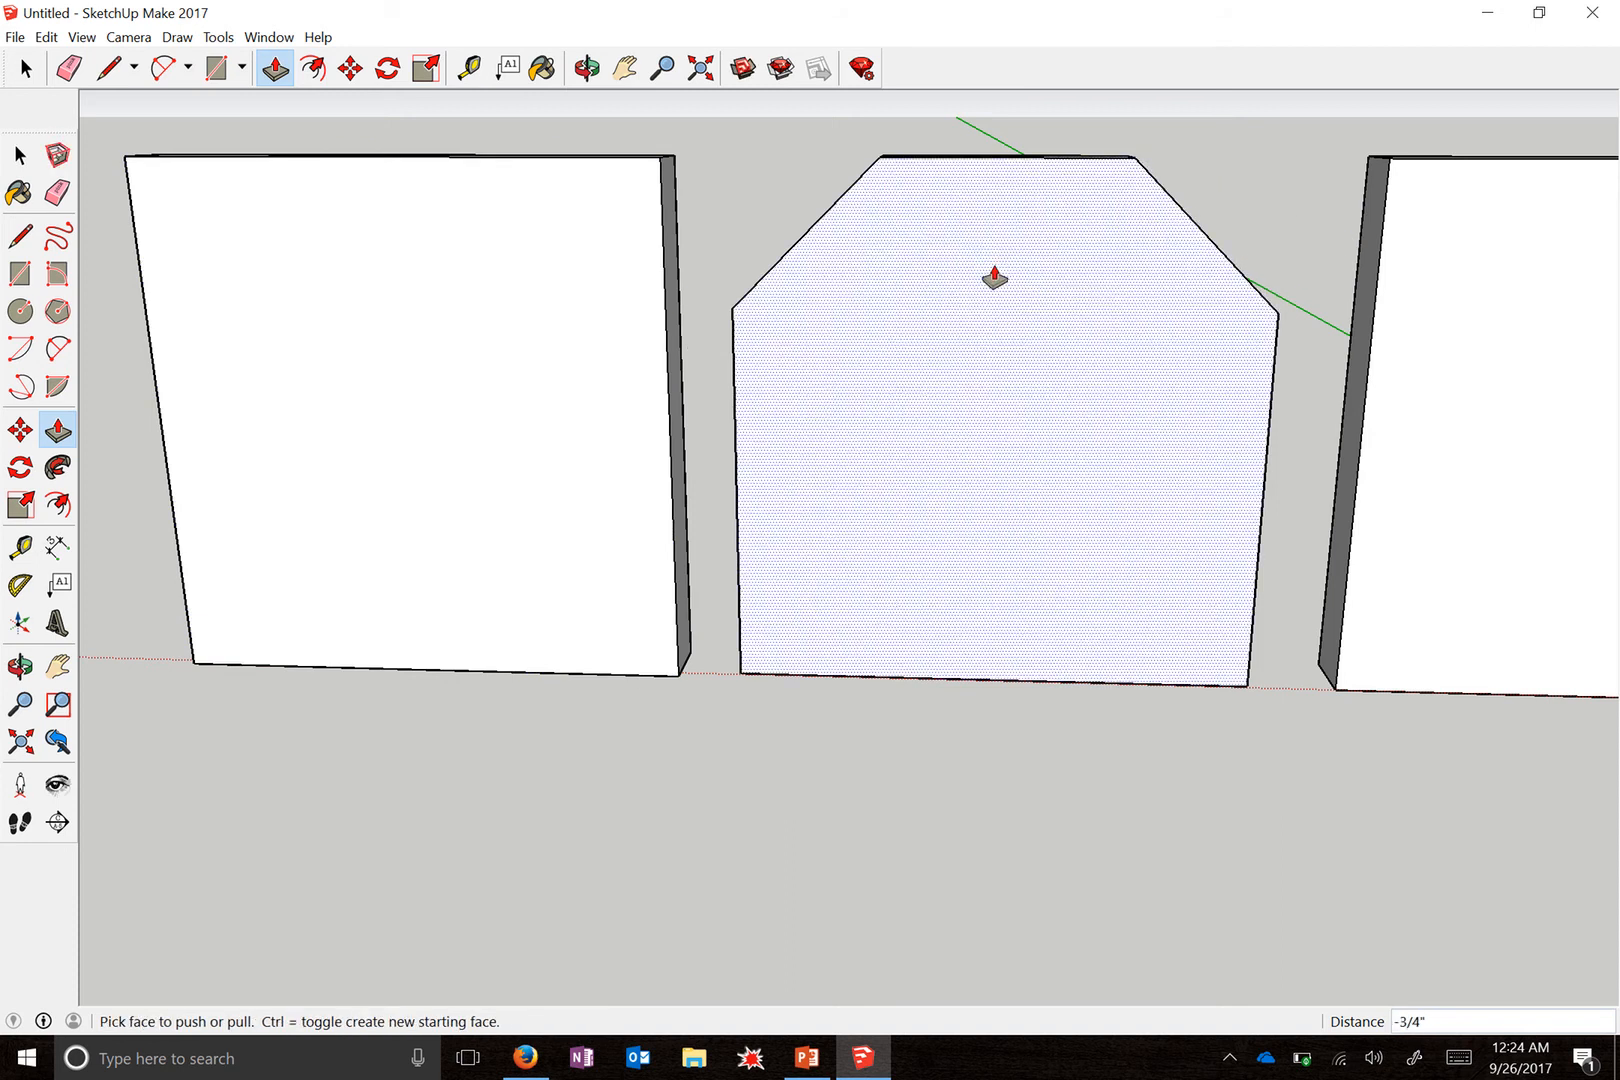
- Make the middle board with the cut corners a component with the definition name Angled, and clear the selection
key(o)
drag(1052, 271, 989, 364)
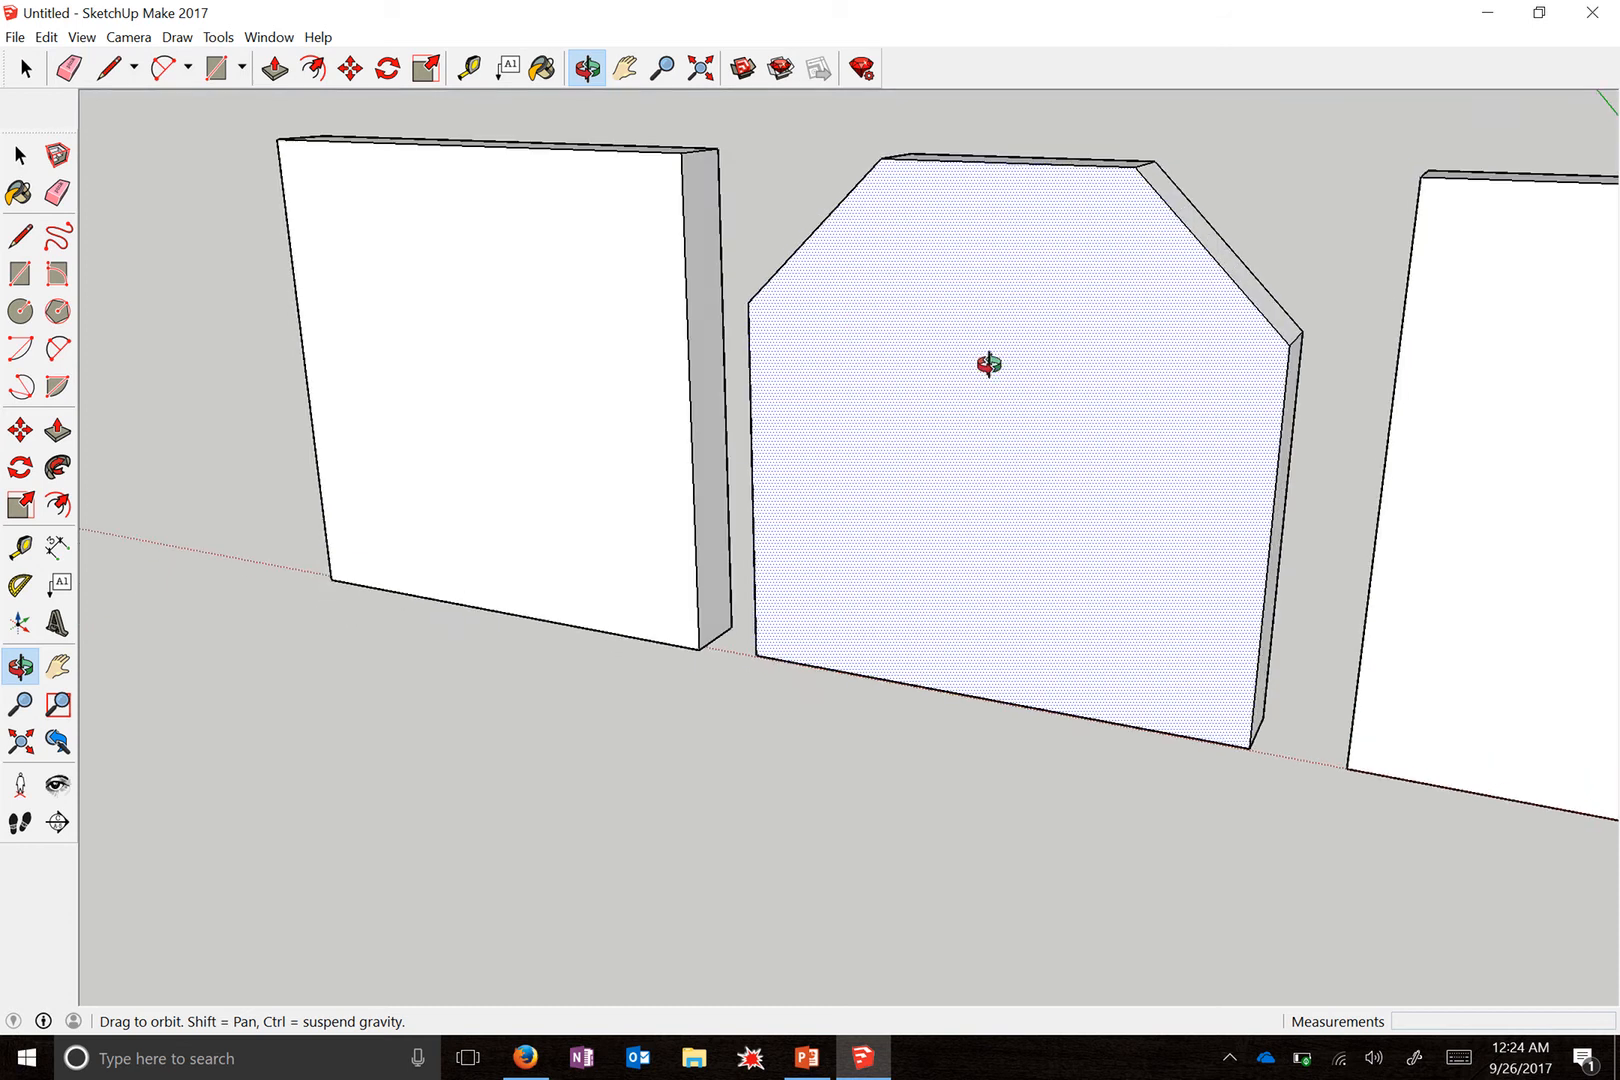
key(space)
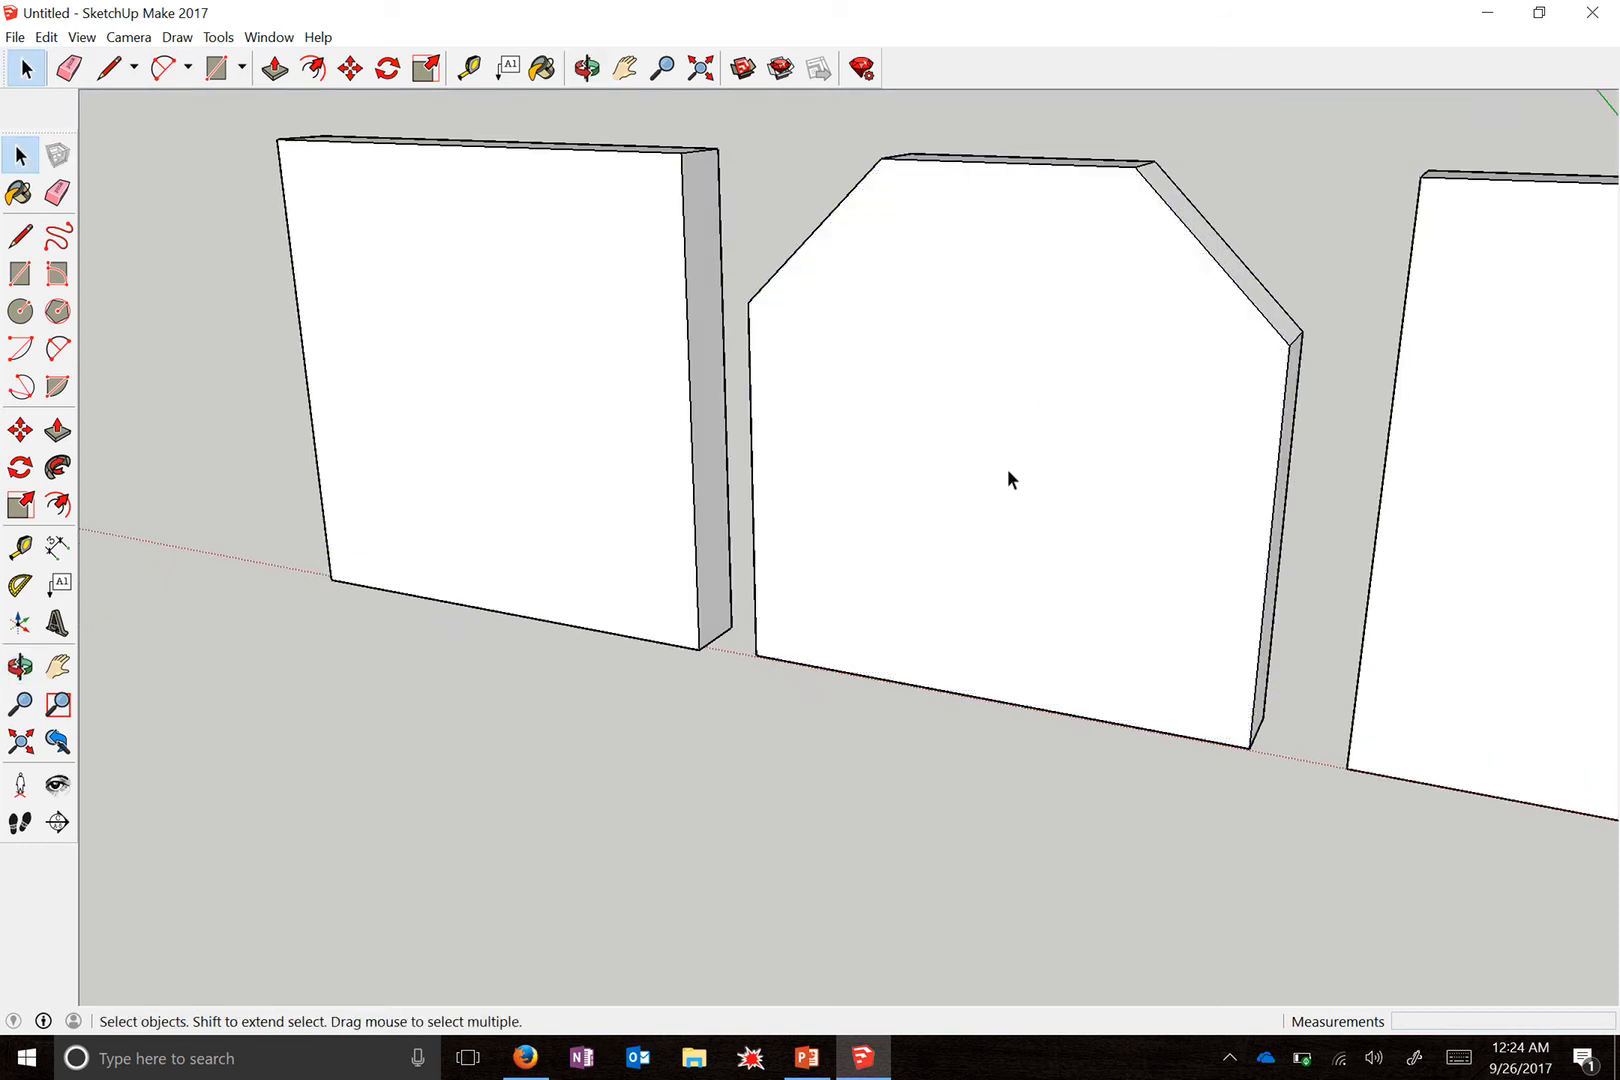
triple_click(1007, 469)
right_click(1006, 472)
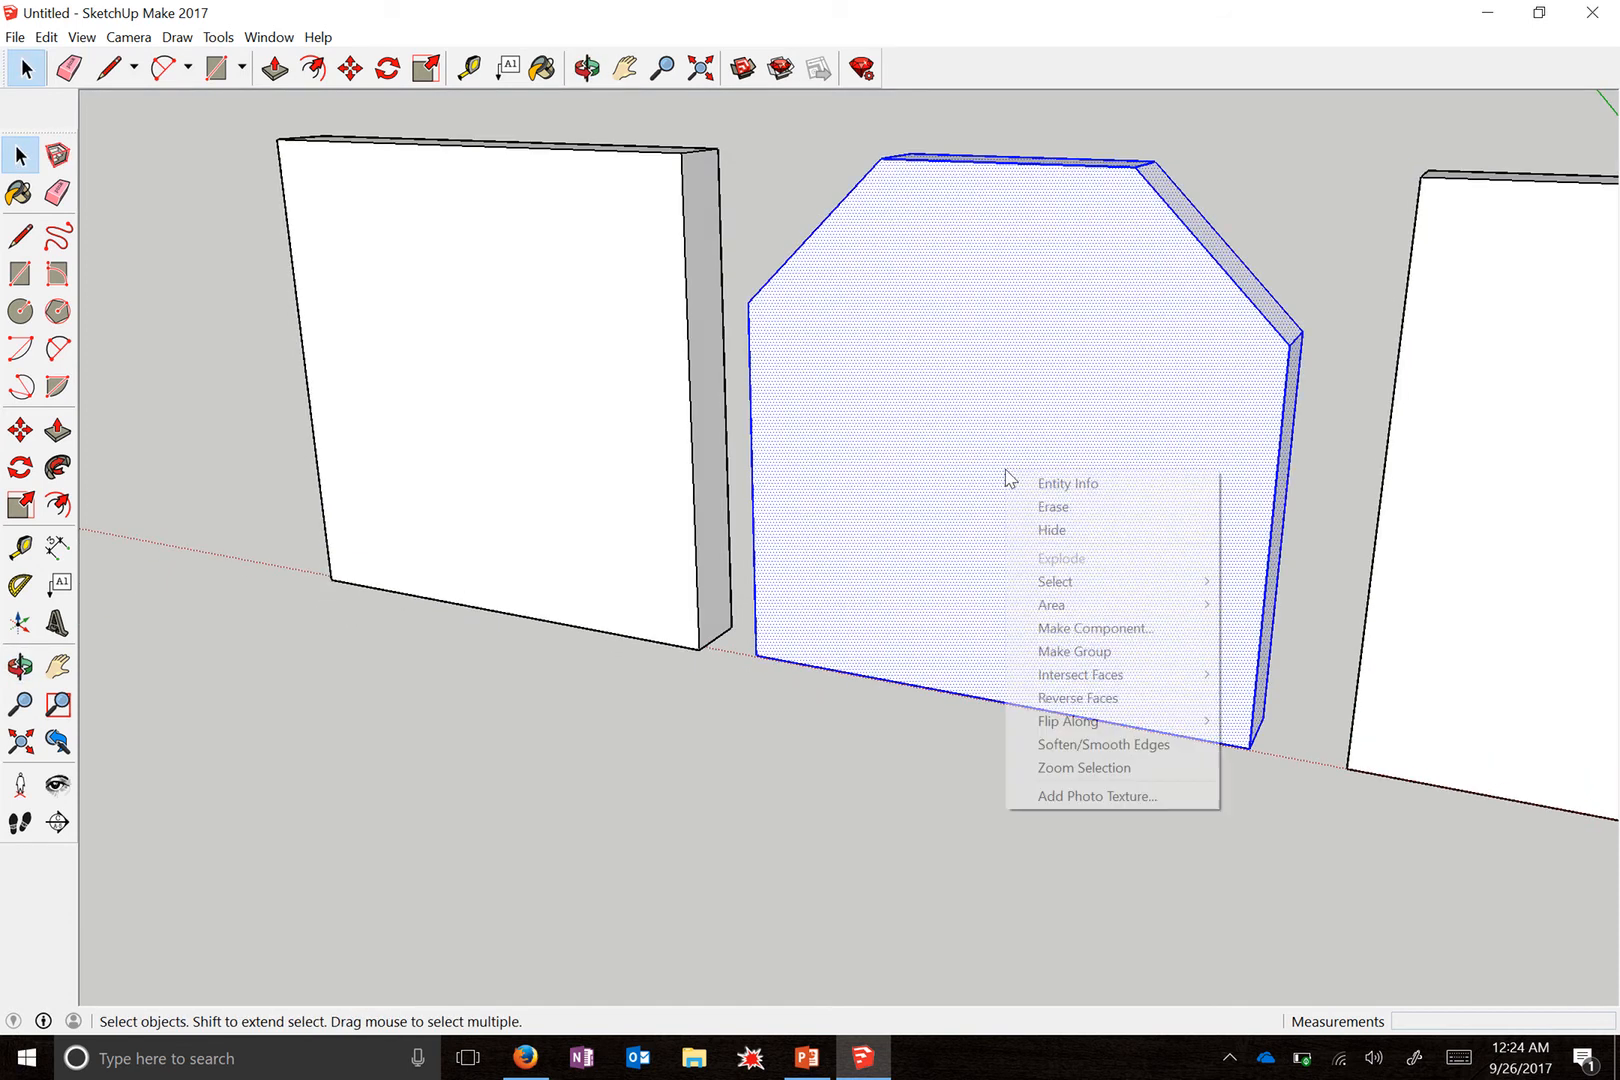
click(1124, 630)
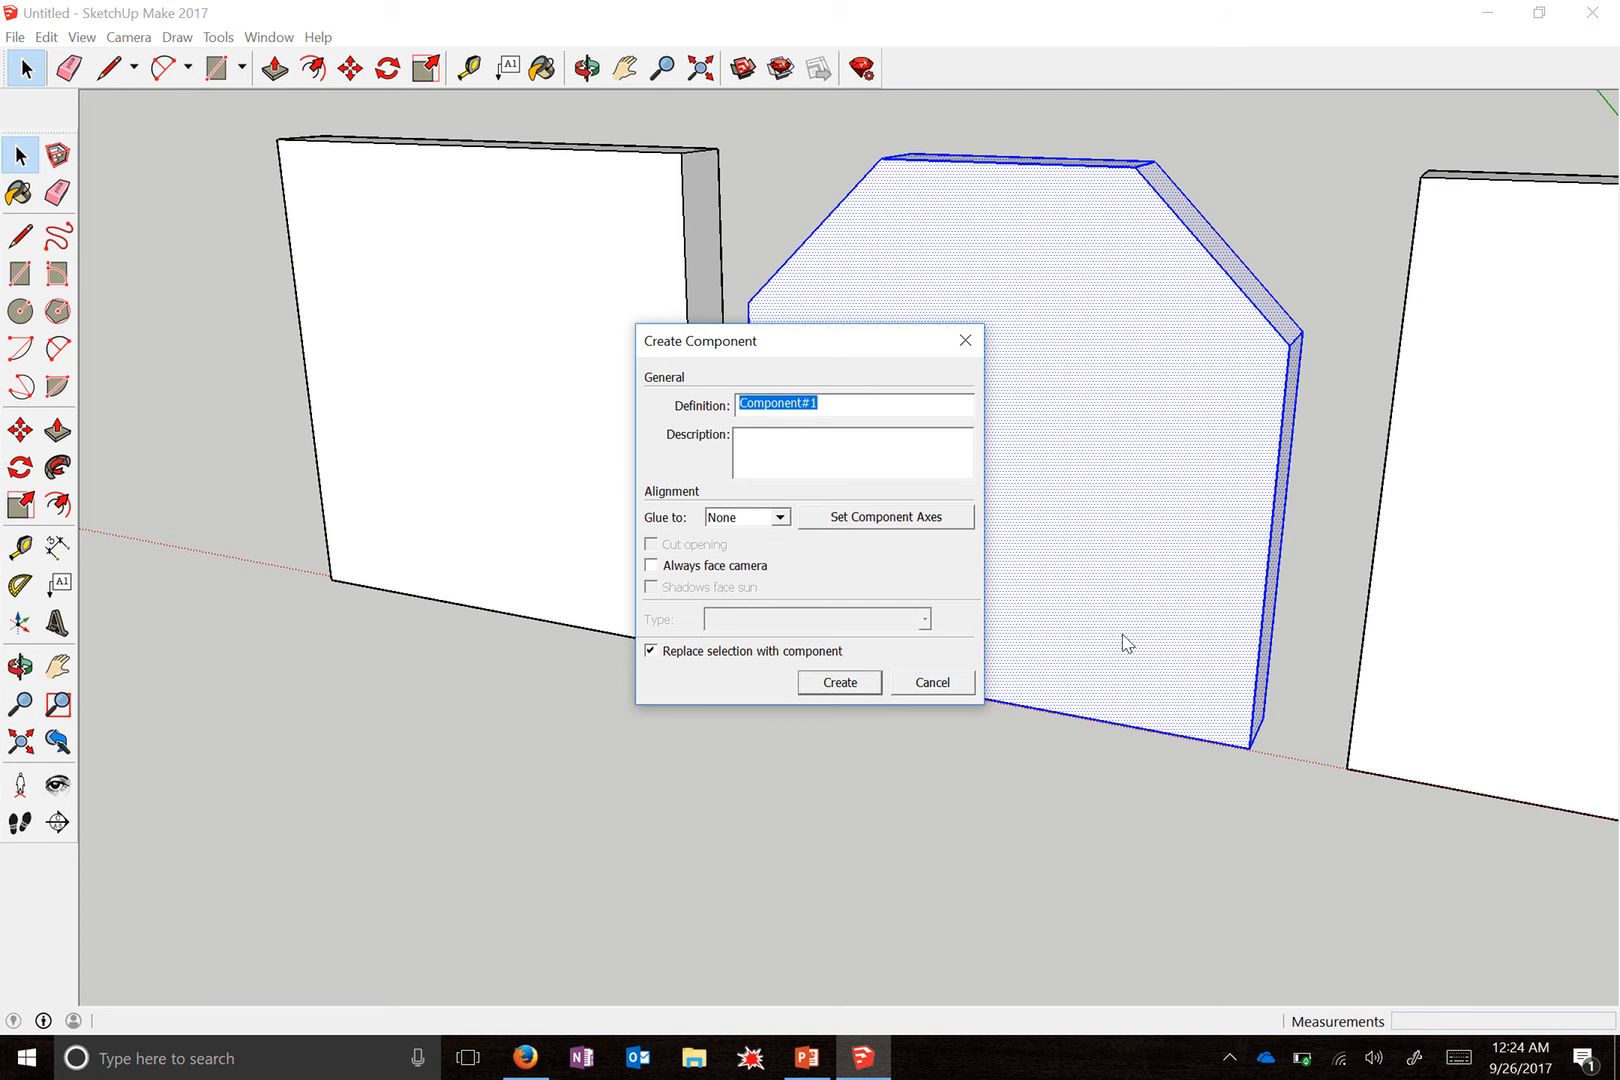
text(Angled)
click(838, 683)
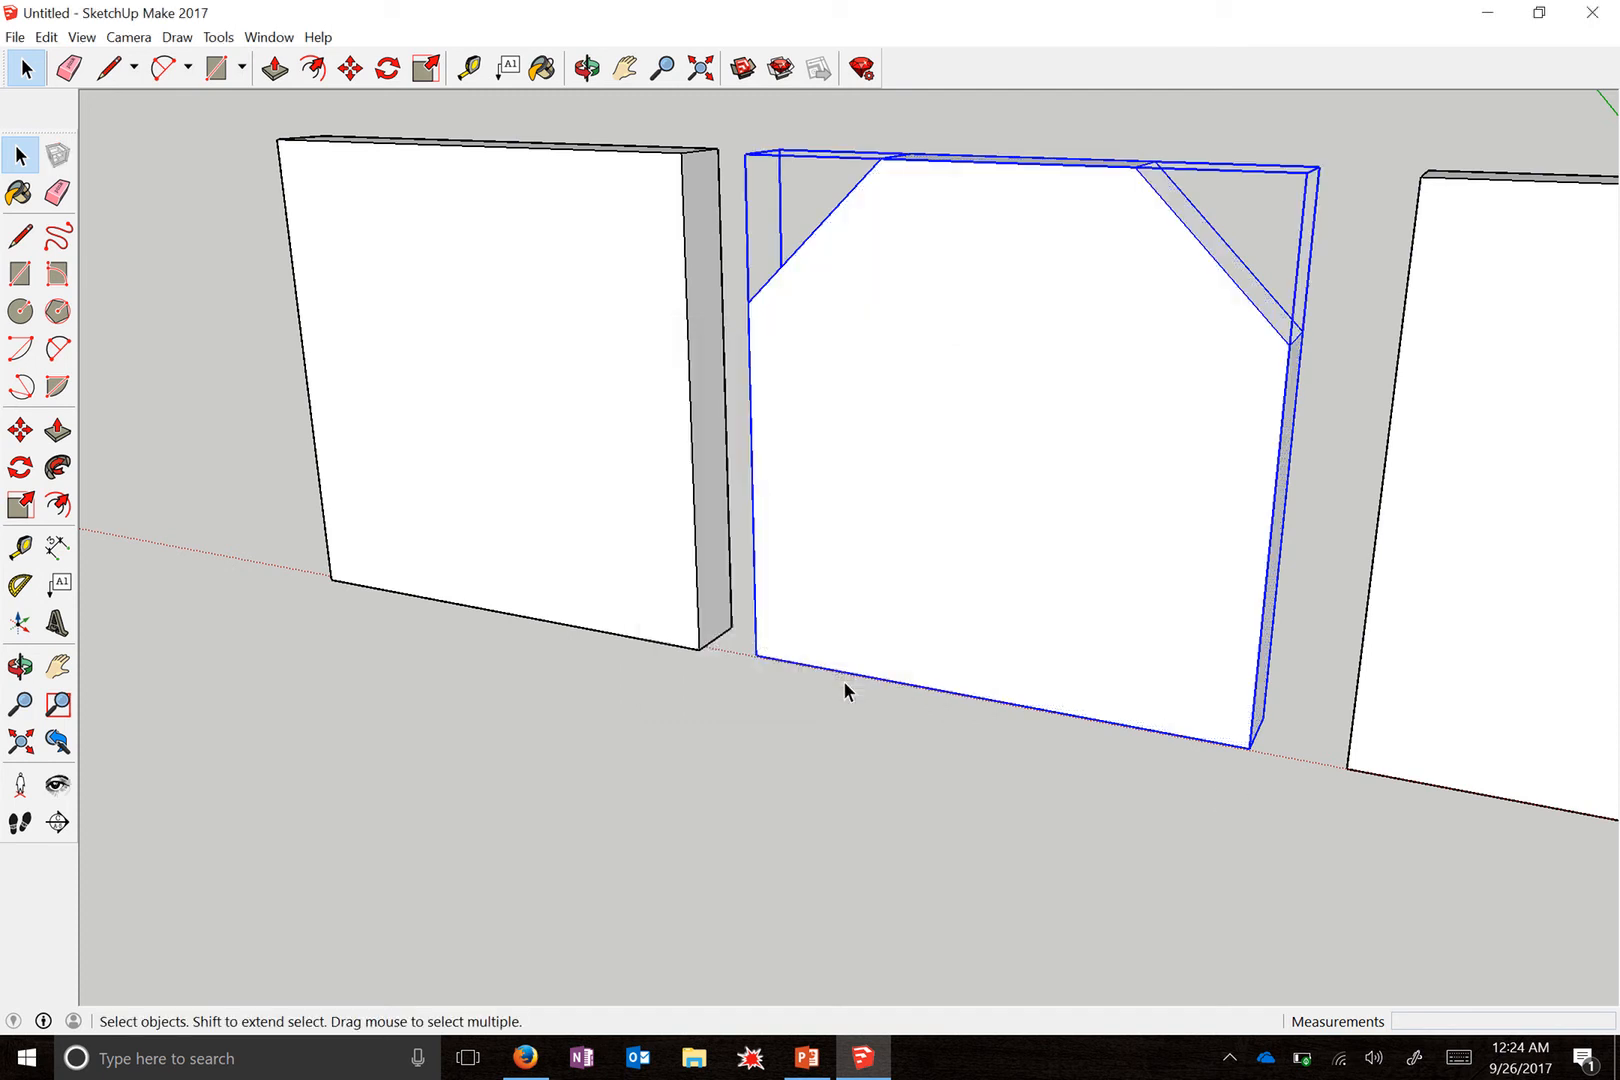
click(826, 764)
- Draw an arc on the remaining plain board's front face between its side-edge midpoints, with a 2 3/4" bulge up to the top edge
scroll(1350, 619, down, 2)
middle_drag(788, 582, 993, 582)
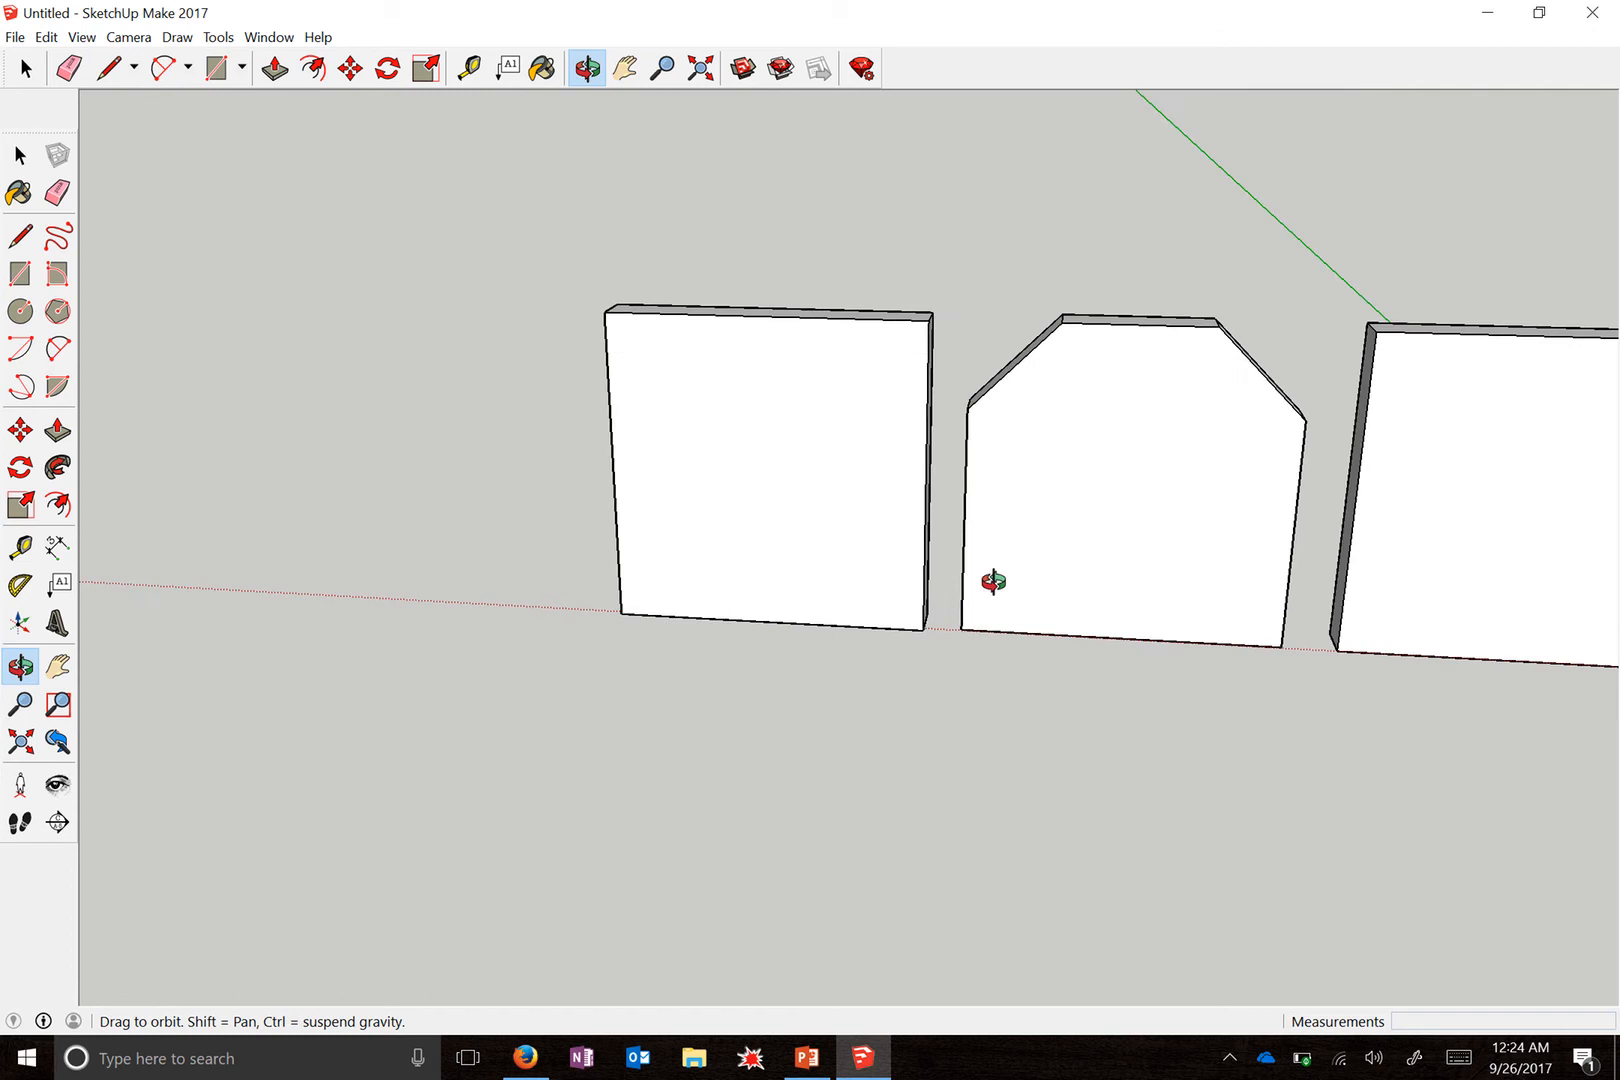
drag(993, 582, 1023, 568)
scroll(700, 618, up, 3)
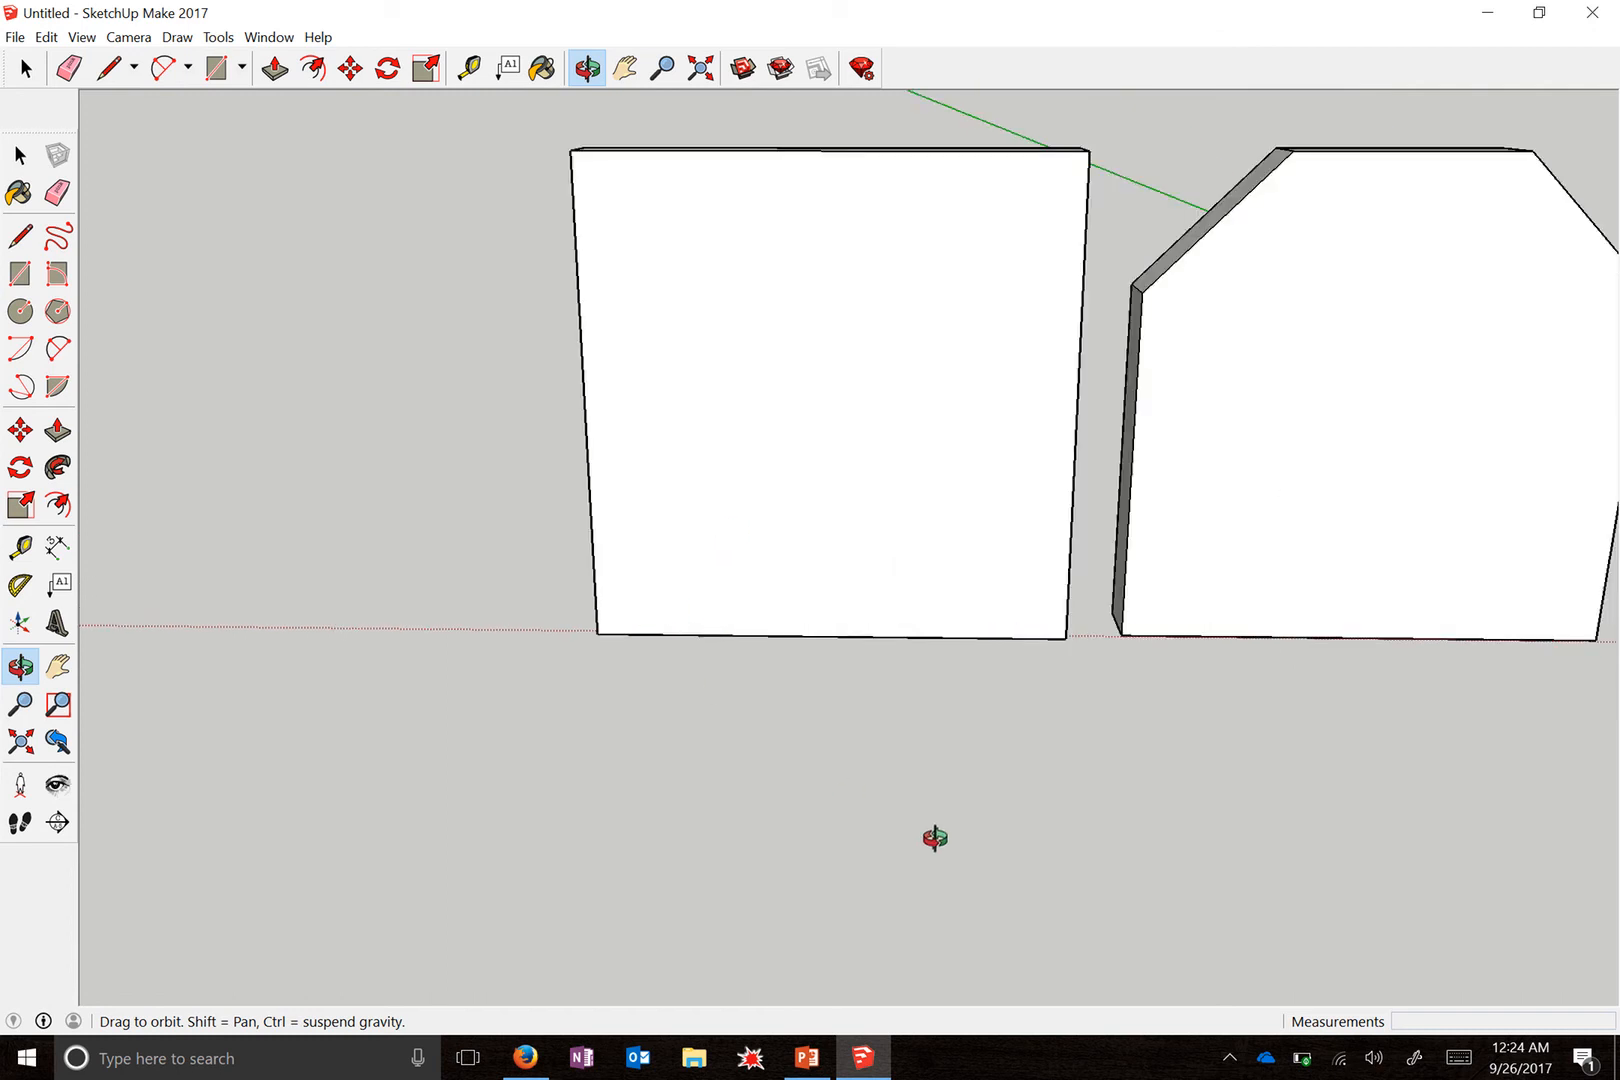
drag(935, 838, 904, 803)
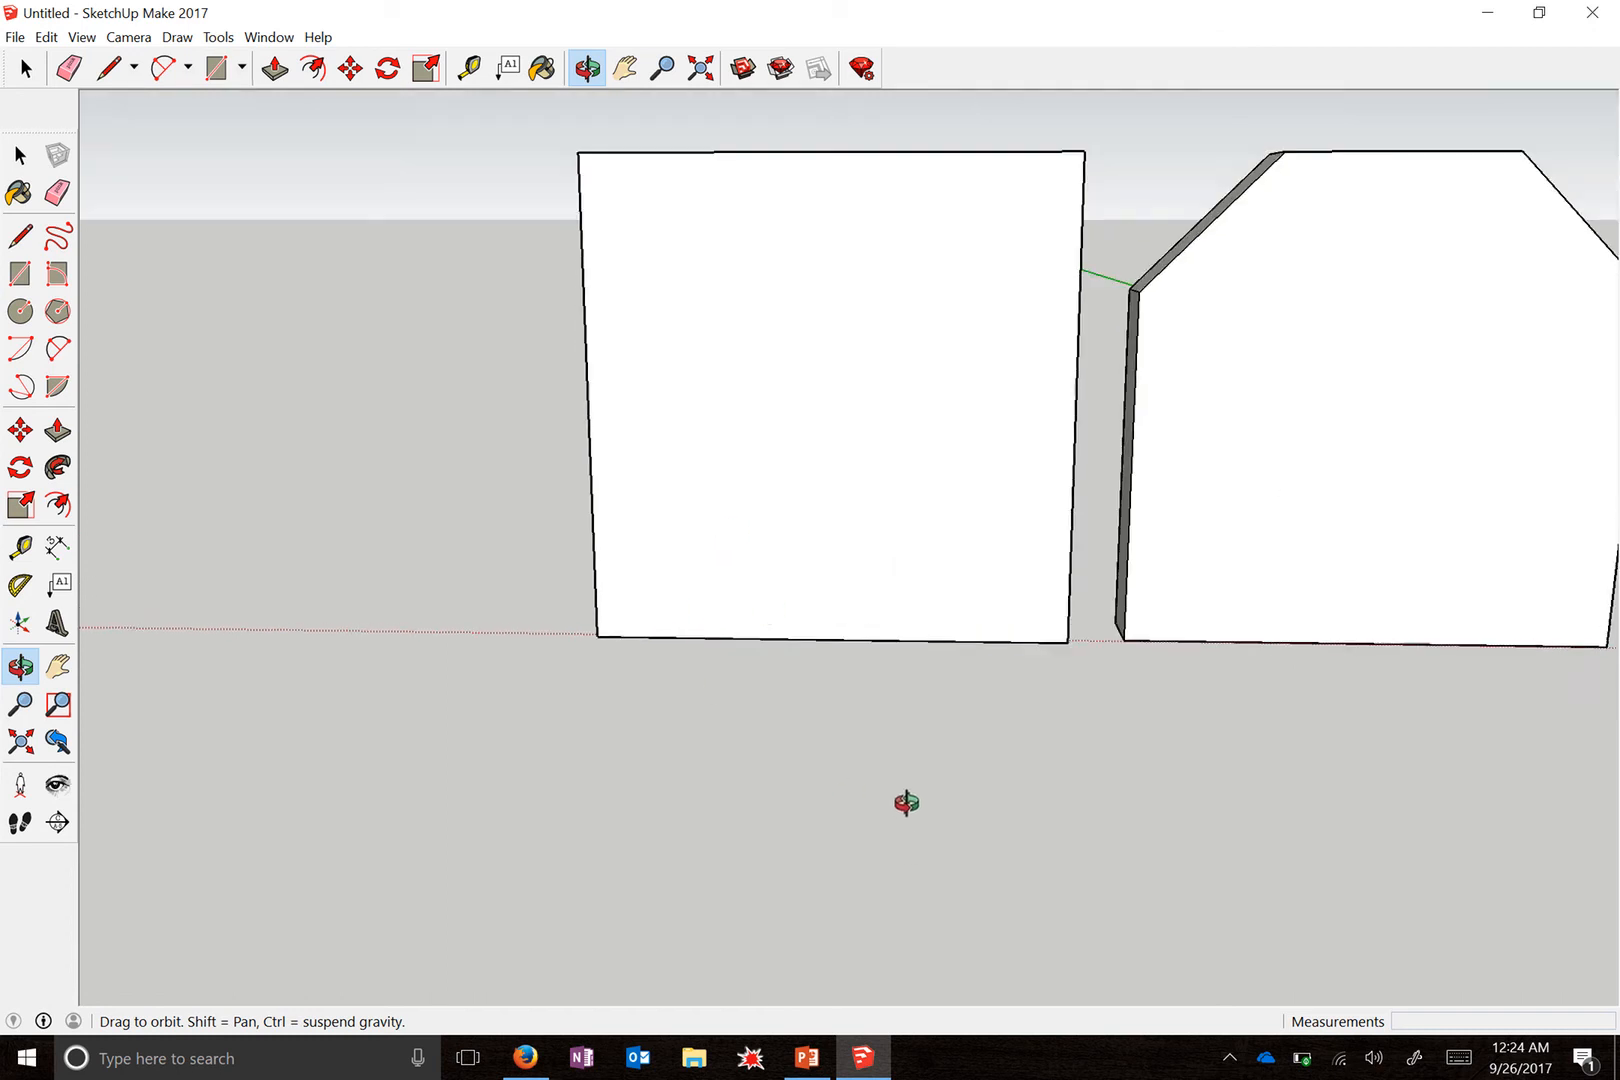
click(58, 349)
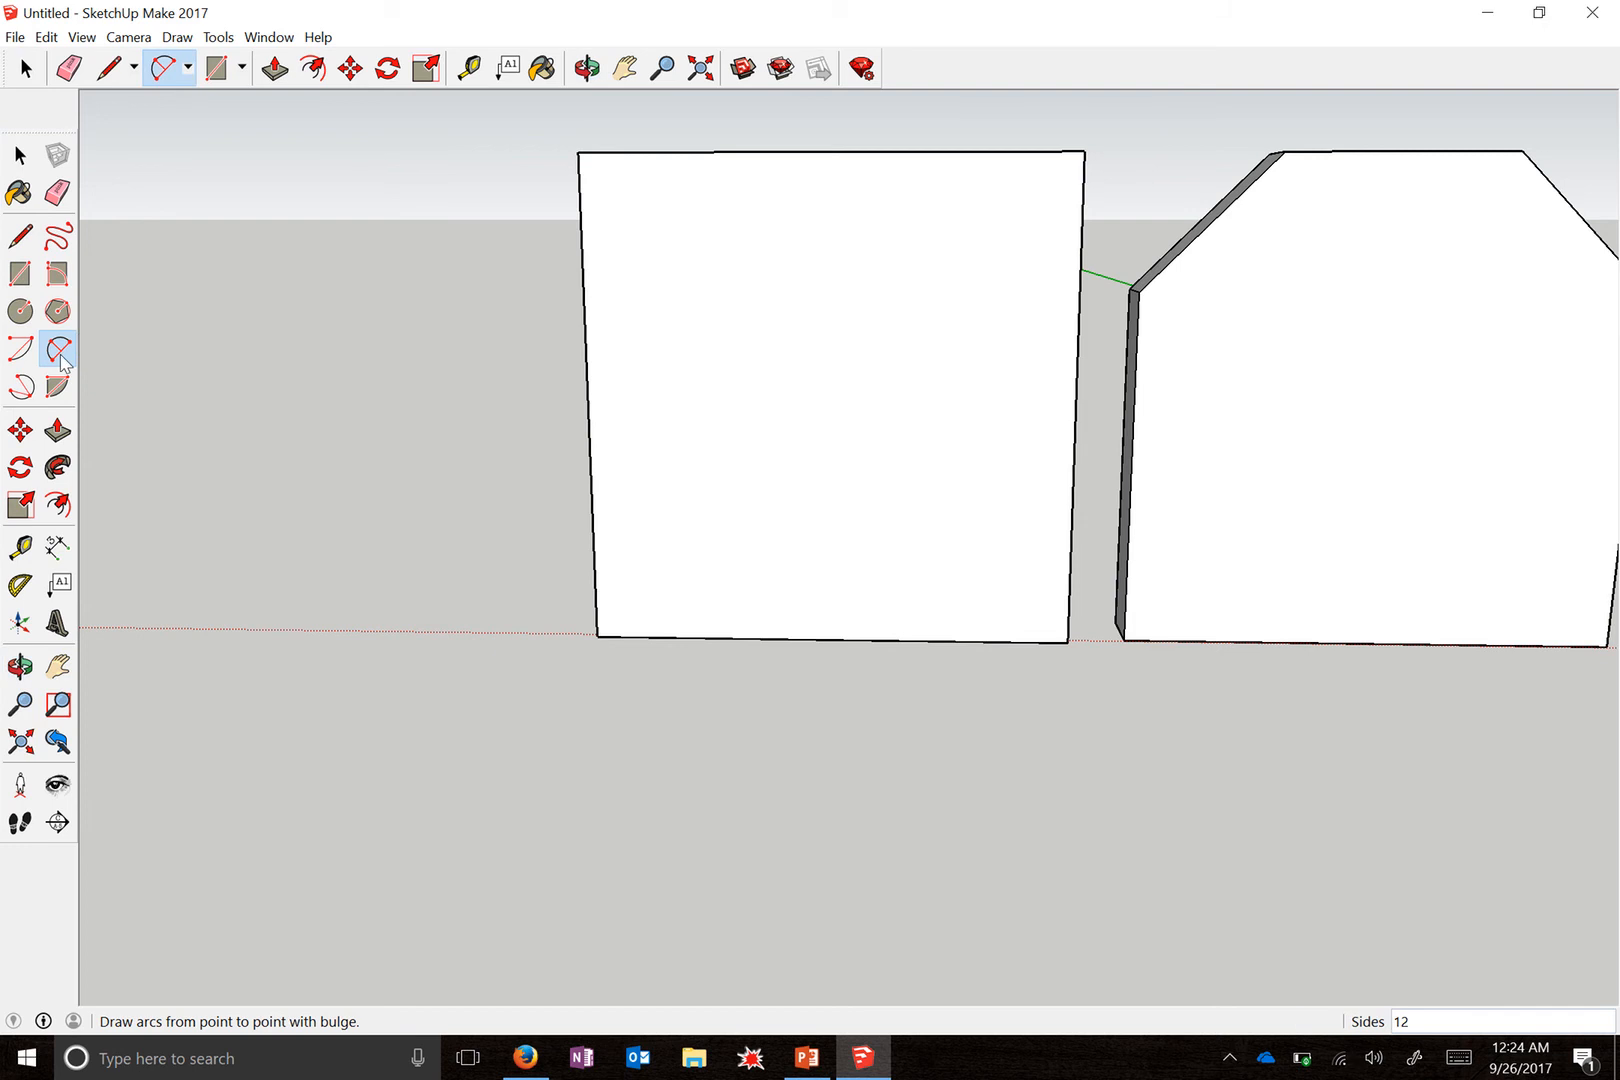
click(588, 403)
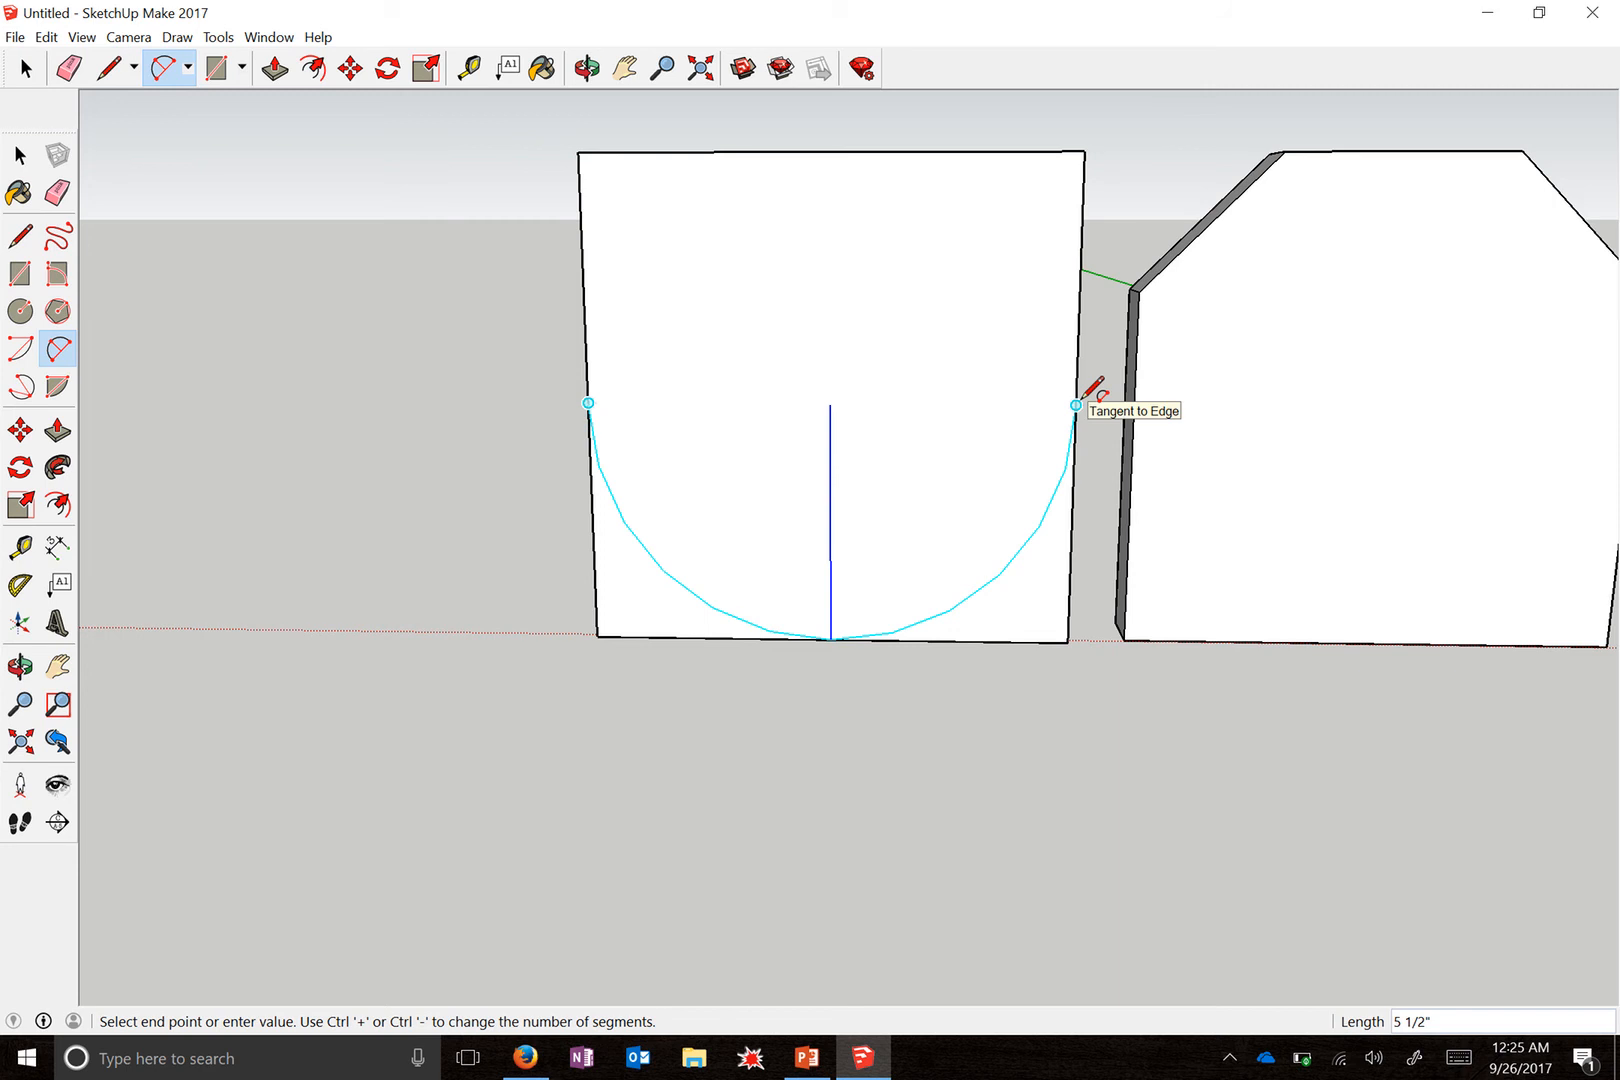
click(1077, 402)
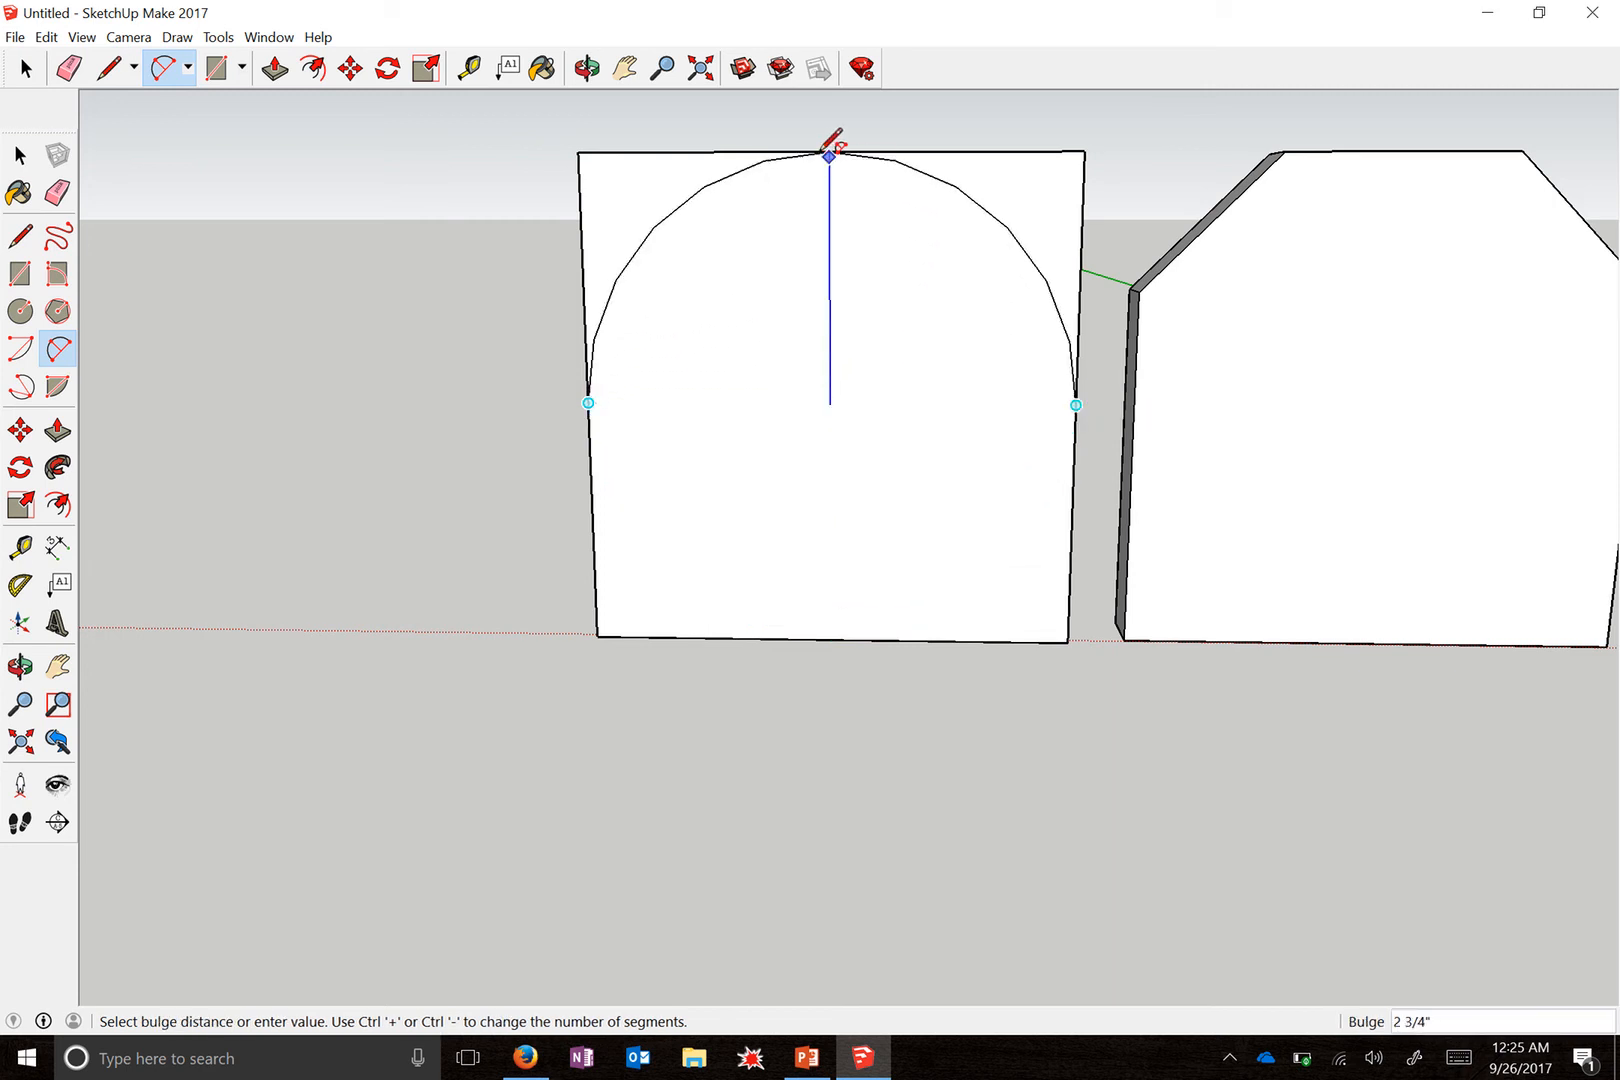
click(829, 150)
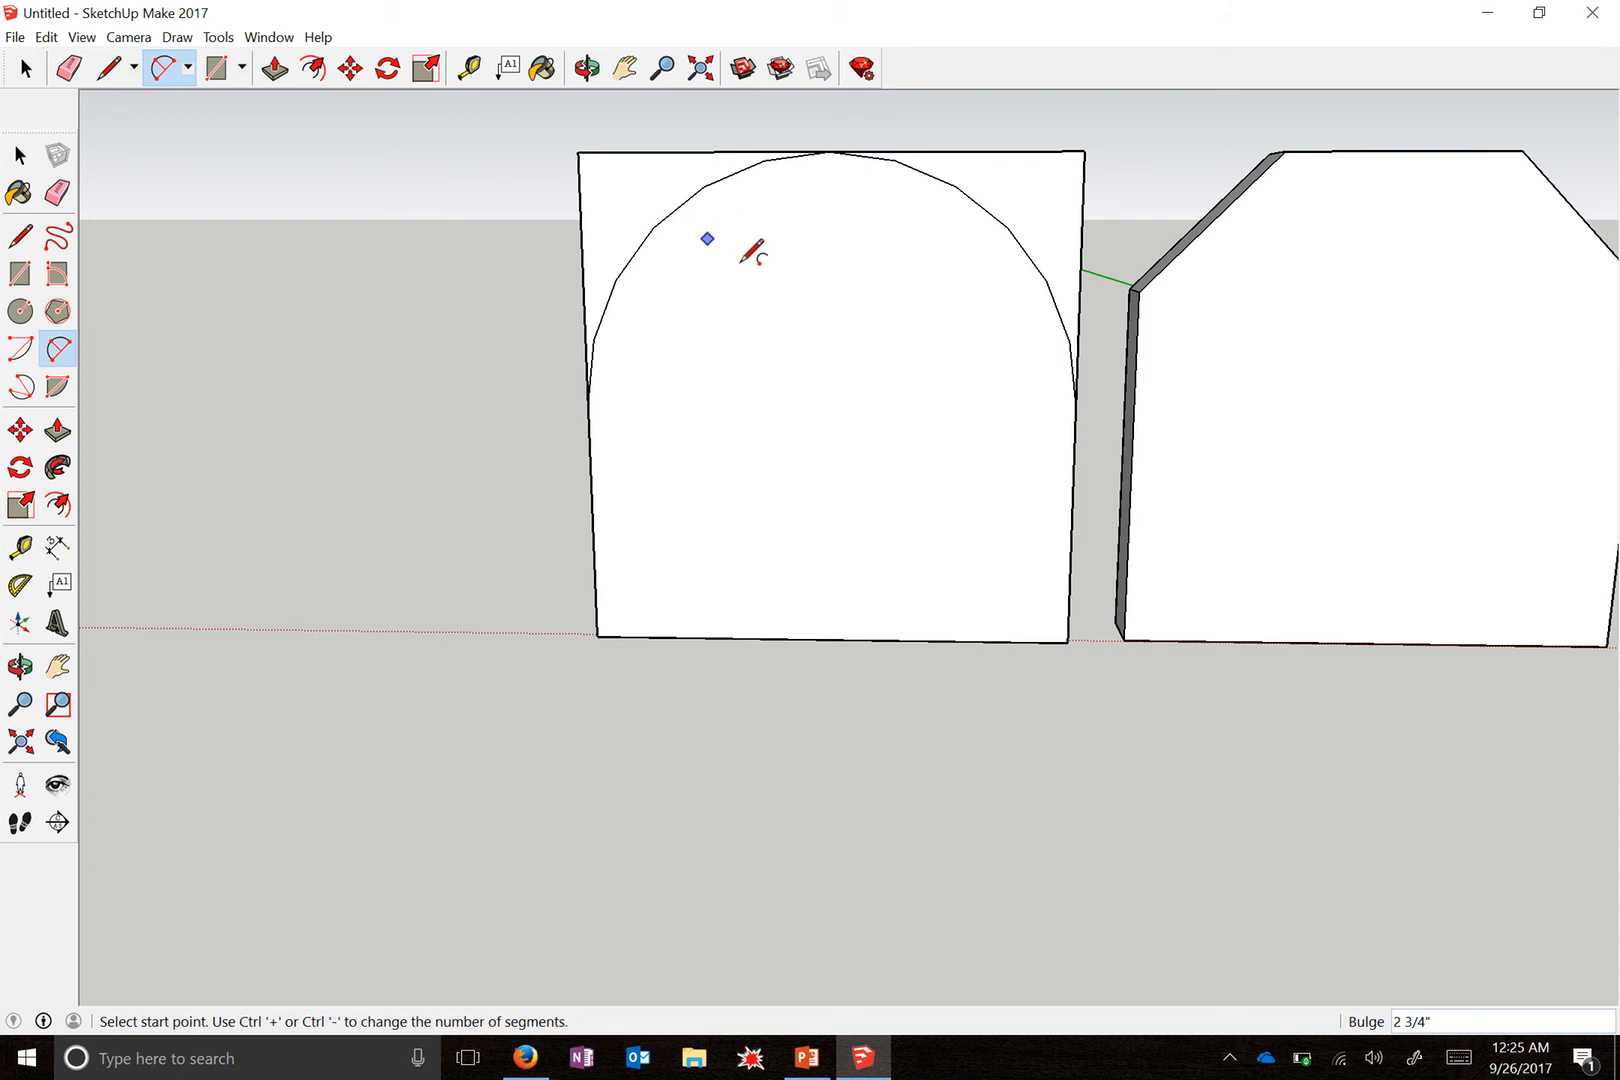
- Cut away both upper corners outside the arc by pushing them 3/4" through the board's thickness with Push/Pull
key(space)
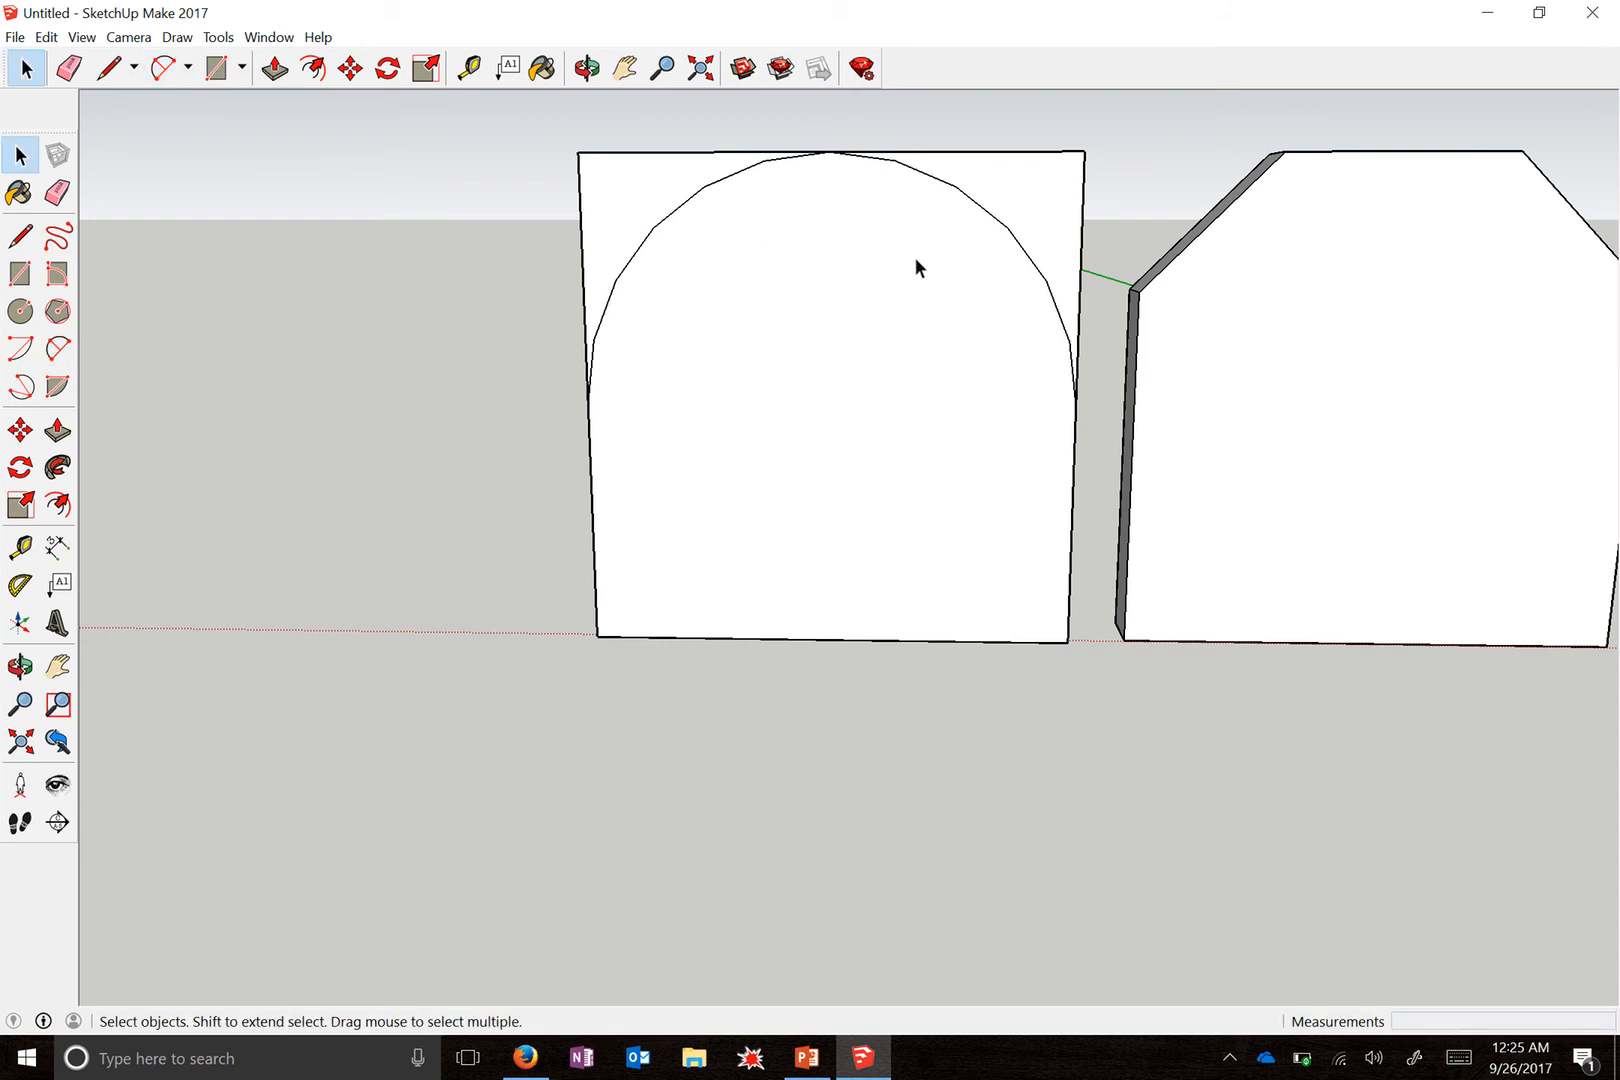
key(p)
click(1032, 212)
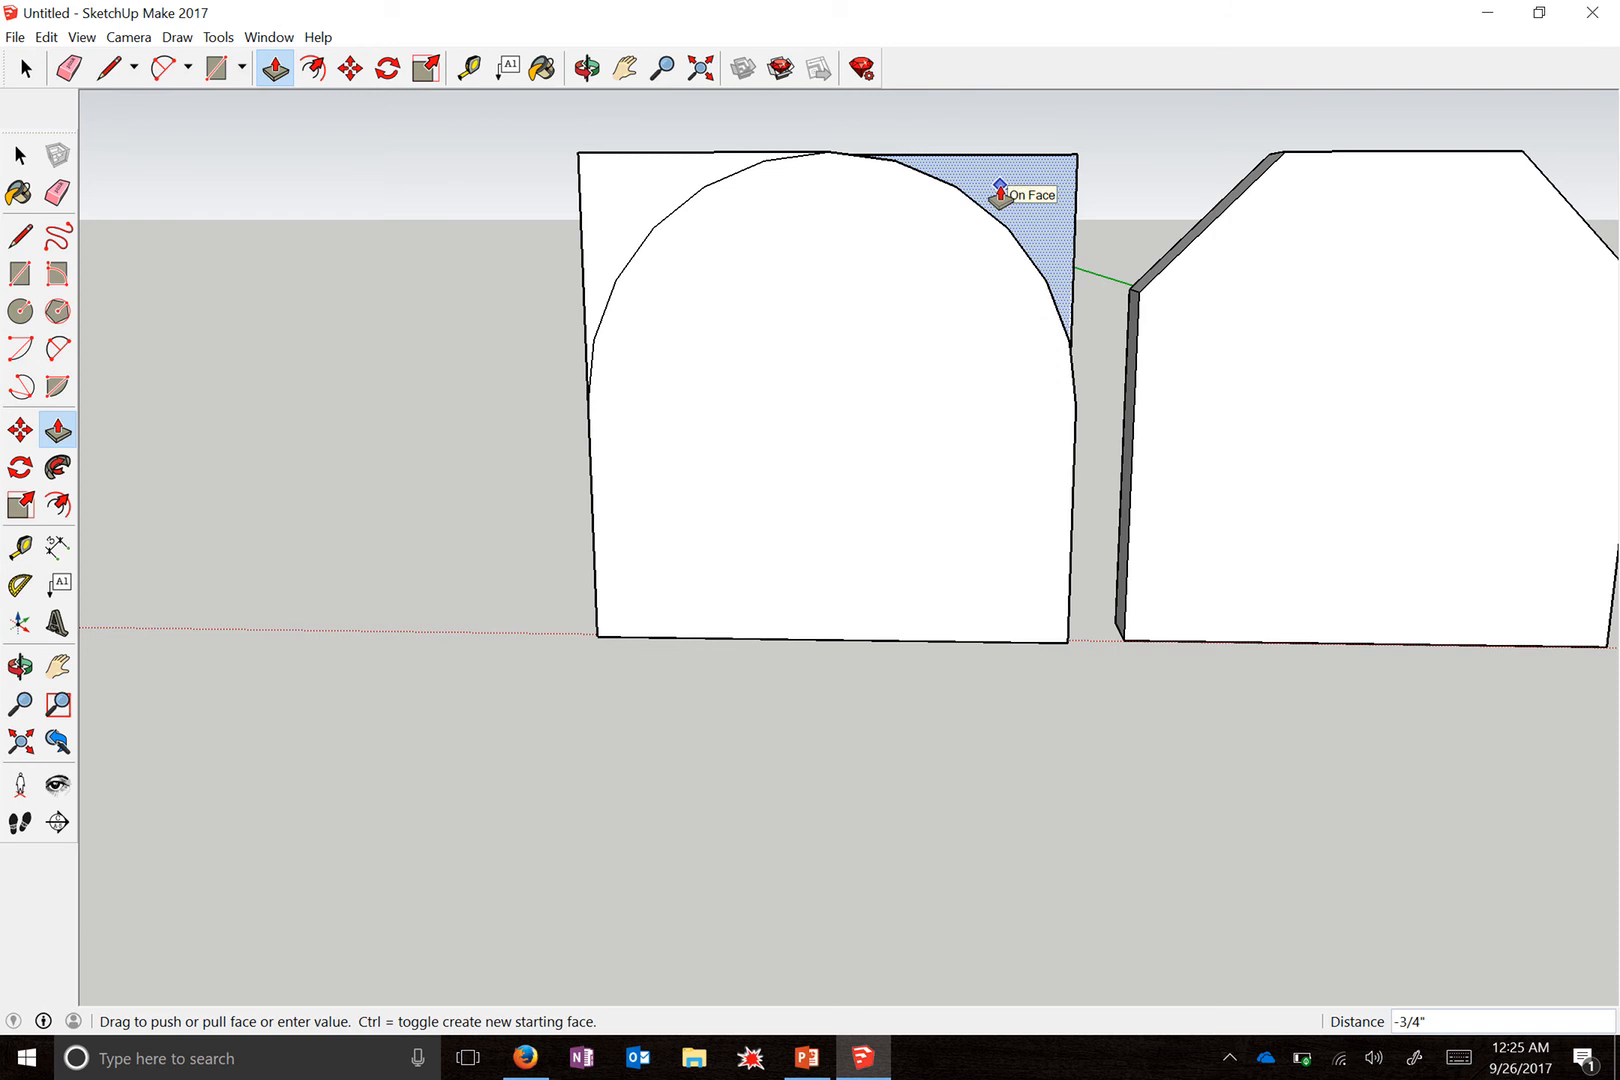
click(998, 190)
drag(625, 200, 607, 217)
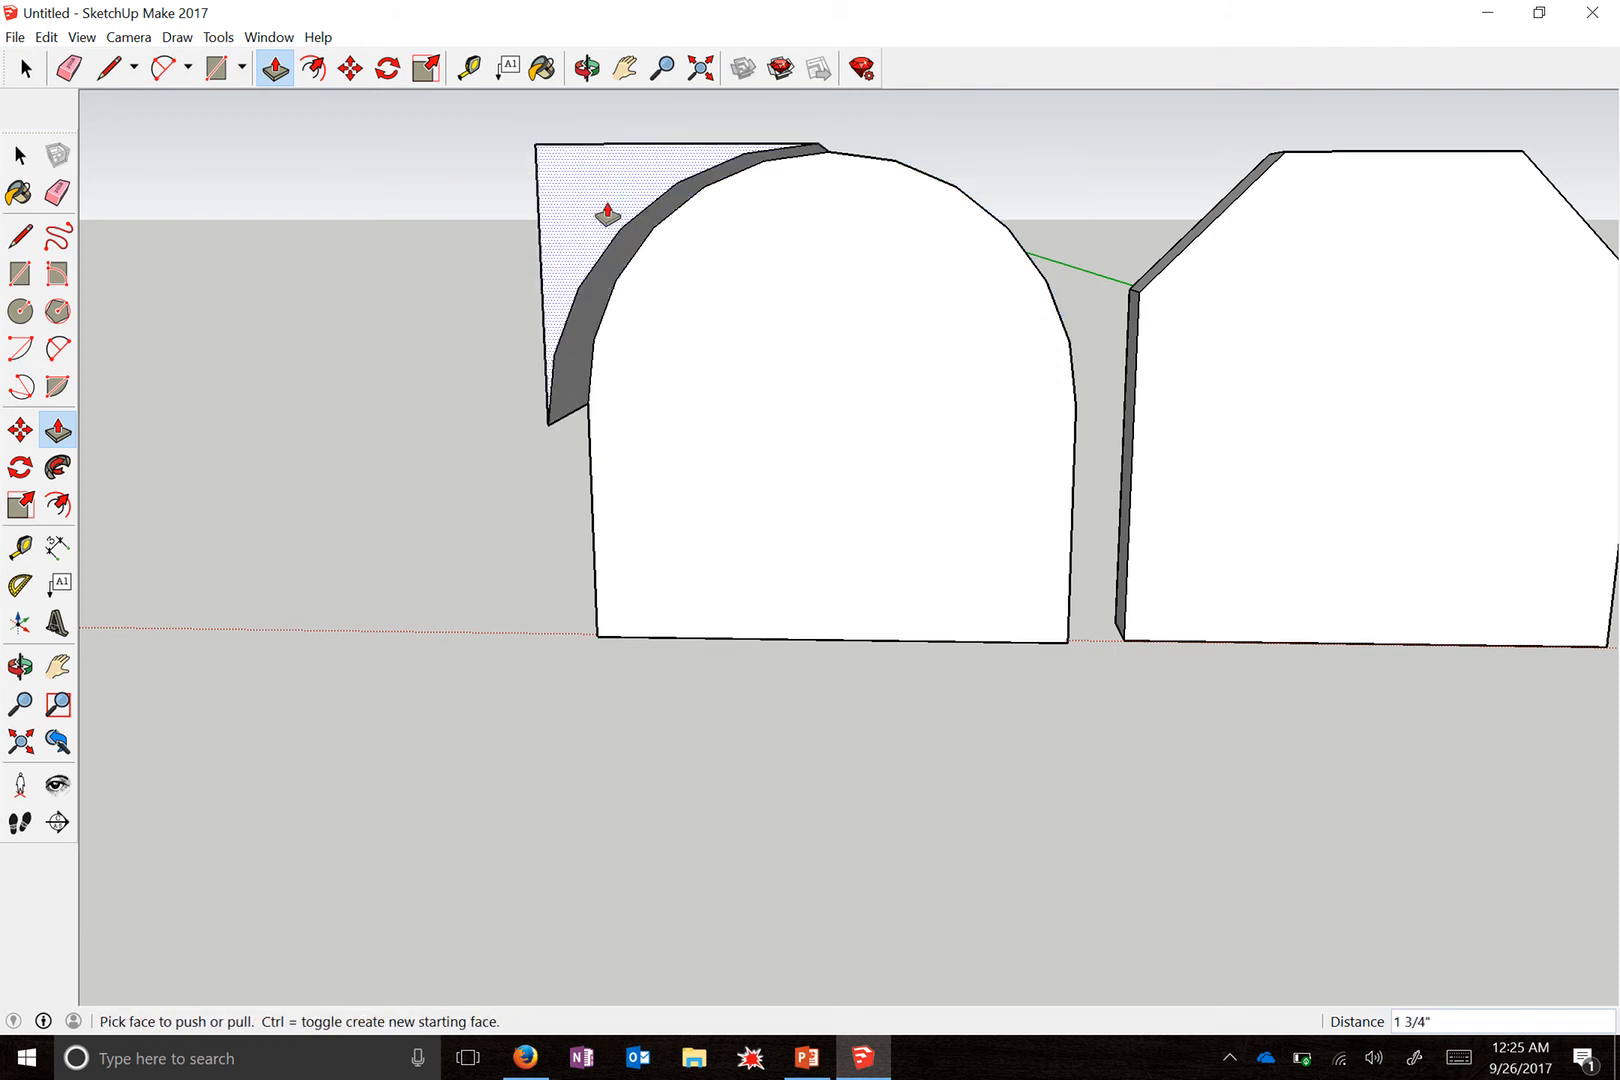
click(545, 233)
drag(568, 199, 625, 171)
- Make the arched board a component with the definition name Rounded, and clear the selection
mouse_move(1005, 340)
middle_down()
mouse_move(1027, 293)
mouse_move(607, 571)
mouse_move(1072, 546)
mouse_move(1367, 358)
mouse_move(640, 437)
mouse_move(899, 395)
middle_up()
key(space)
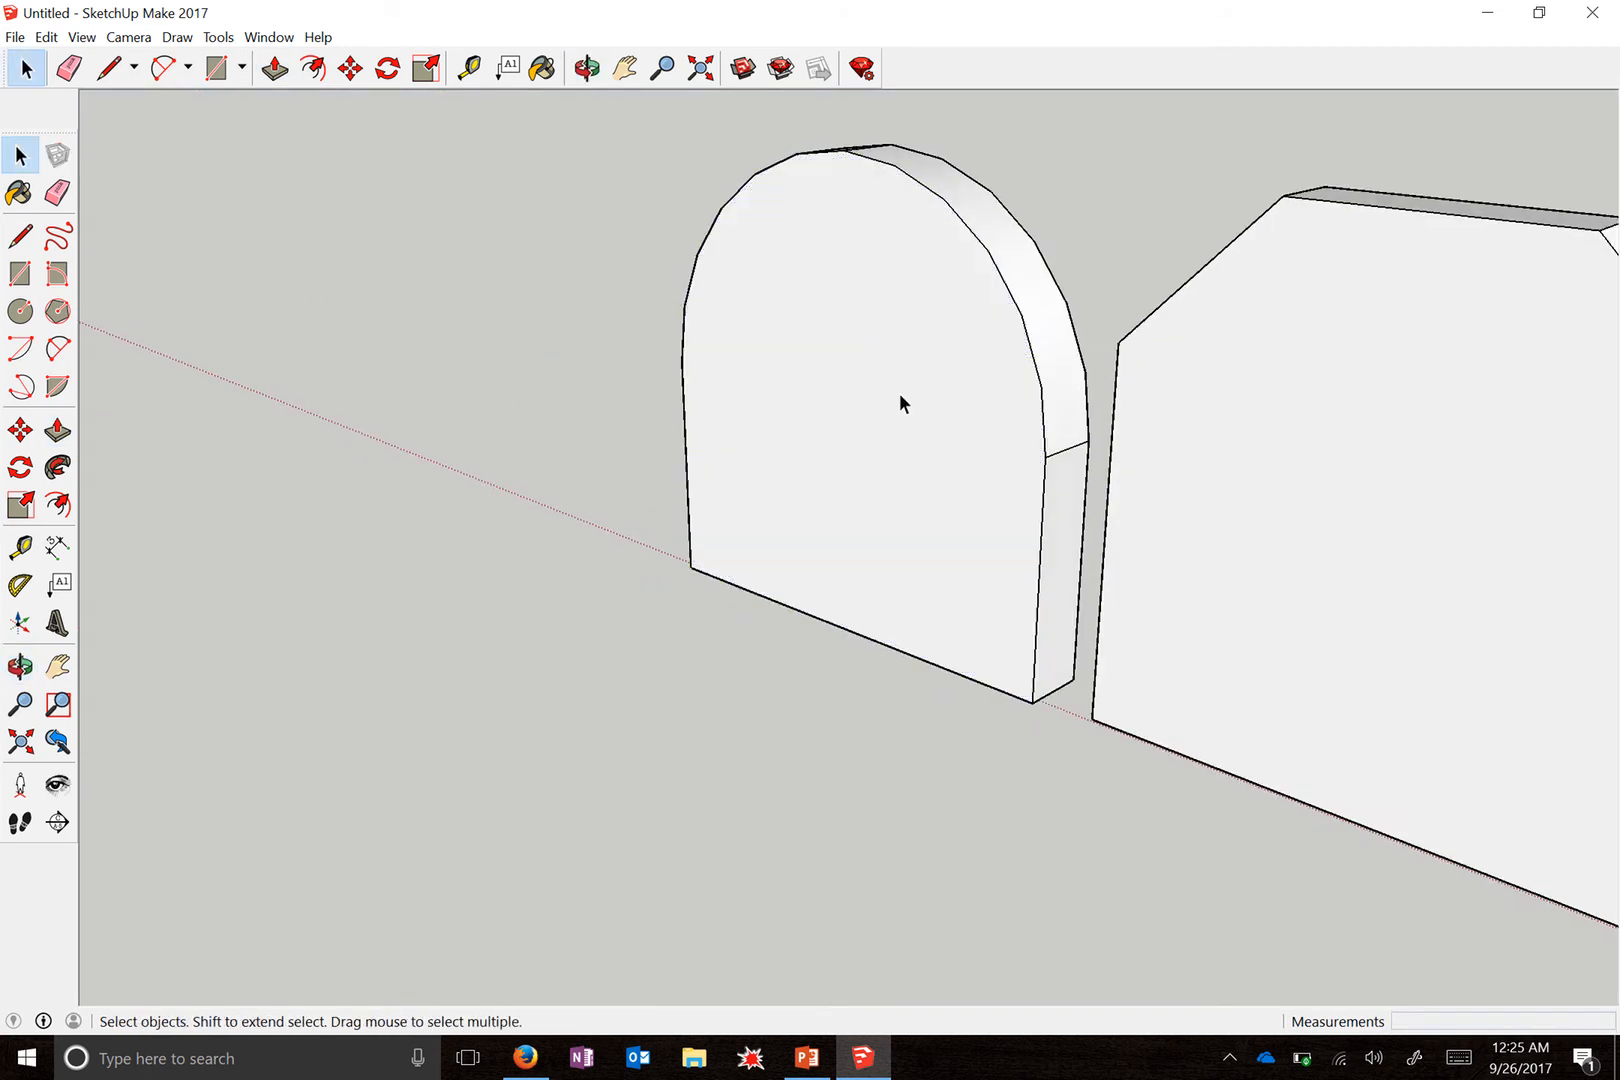
triple_click(899, 396)
right_click(899, 396)
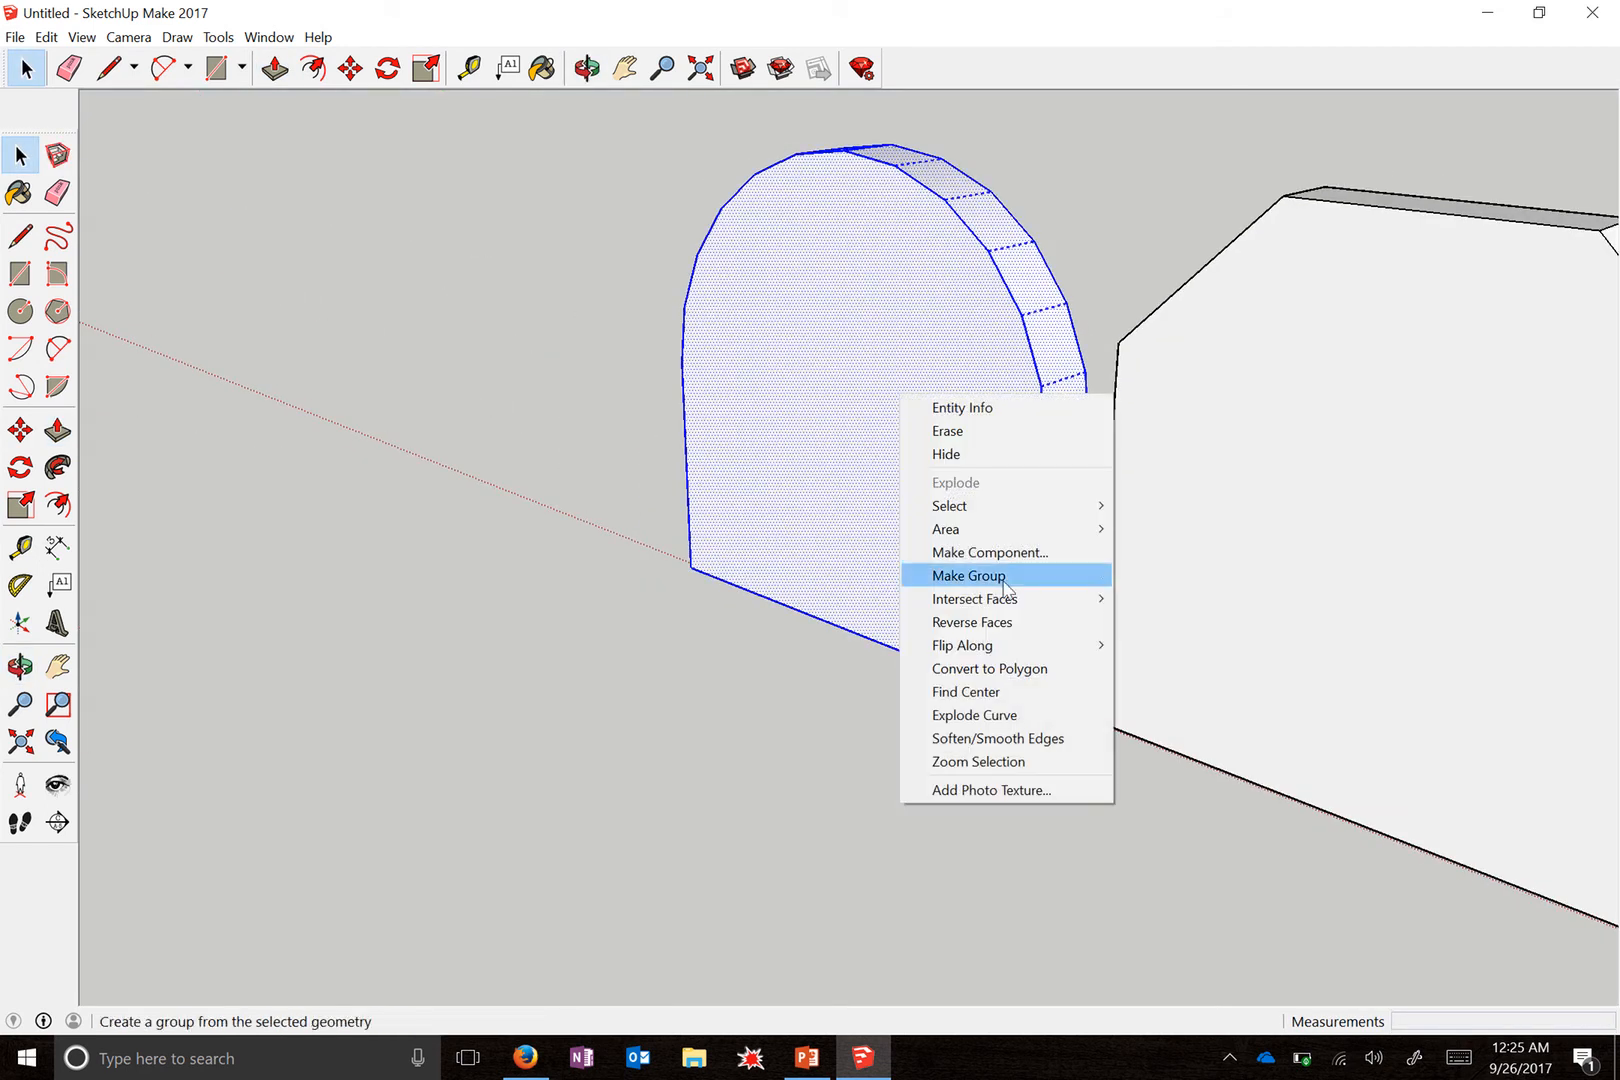
click(1005, 553)
text(Rounded)
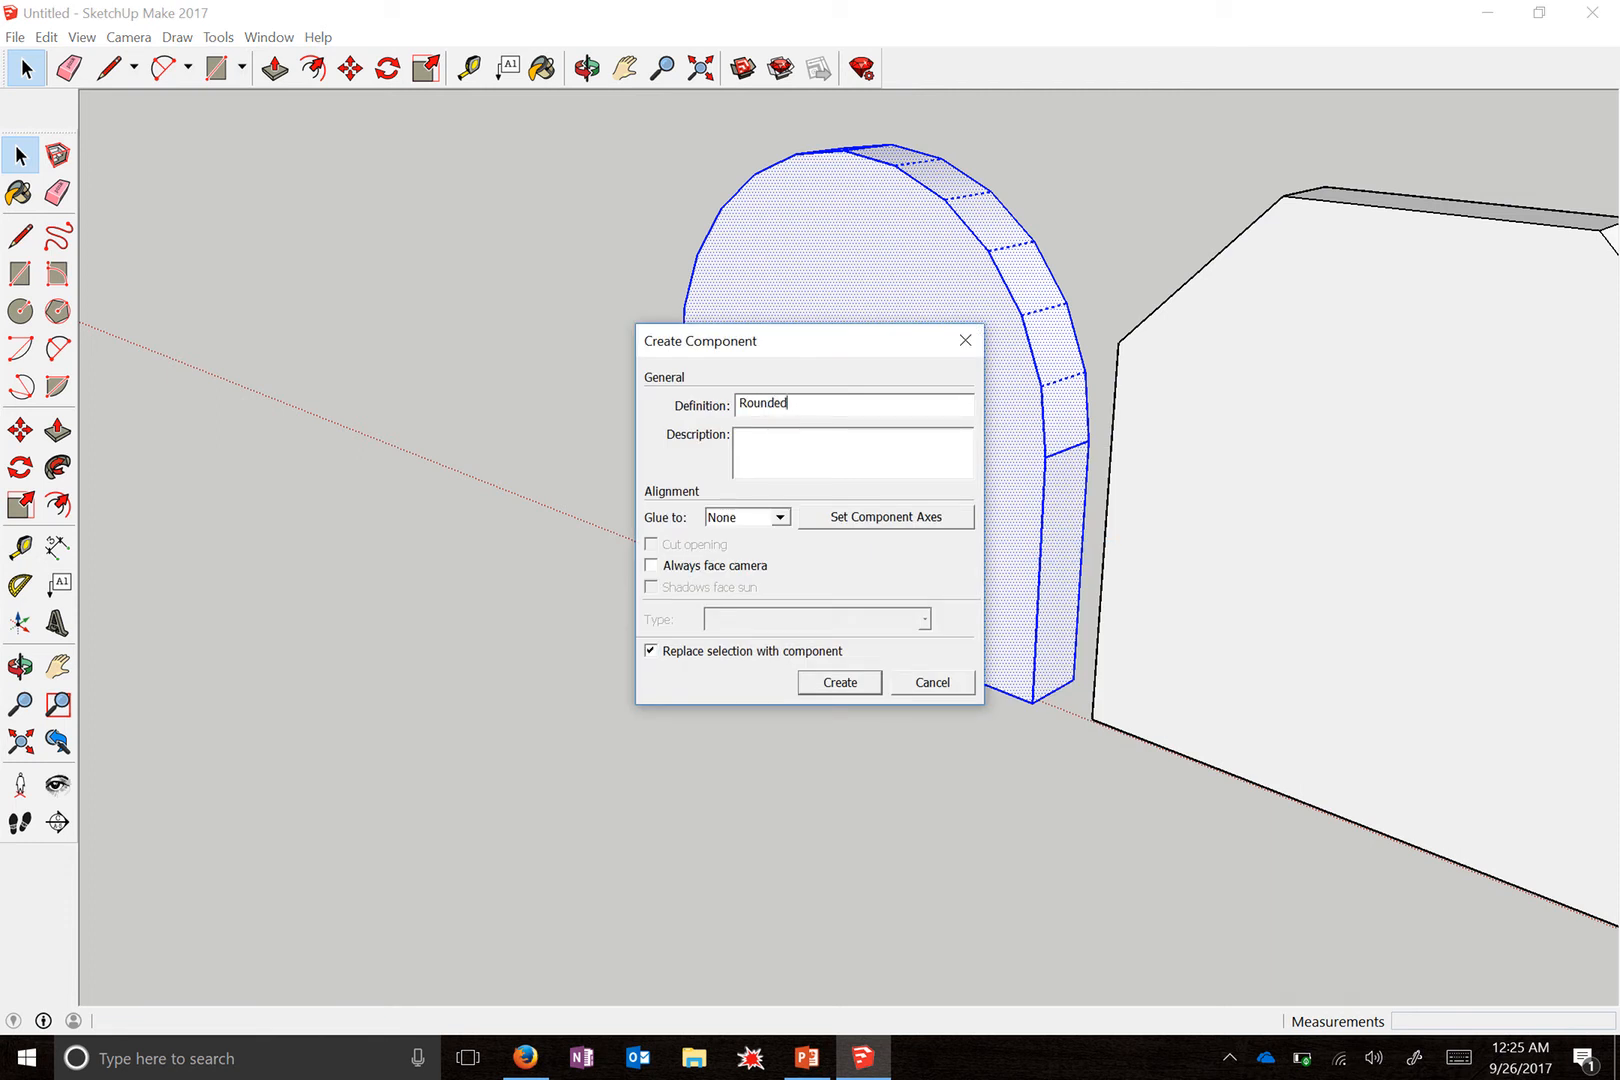
key(Return)
scroll(969, 571, down, 2)
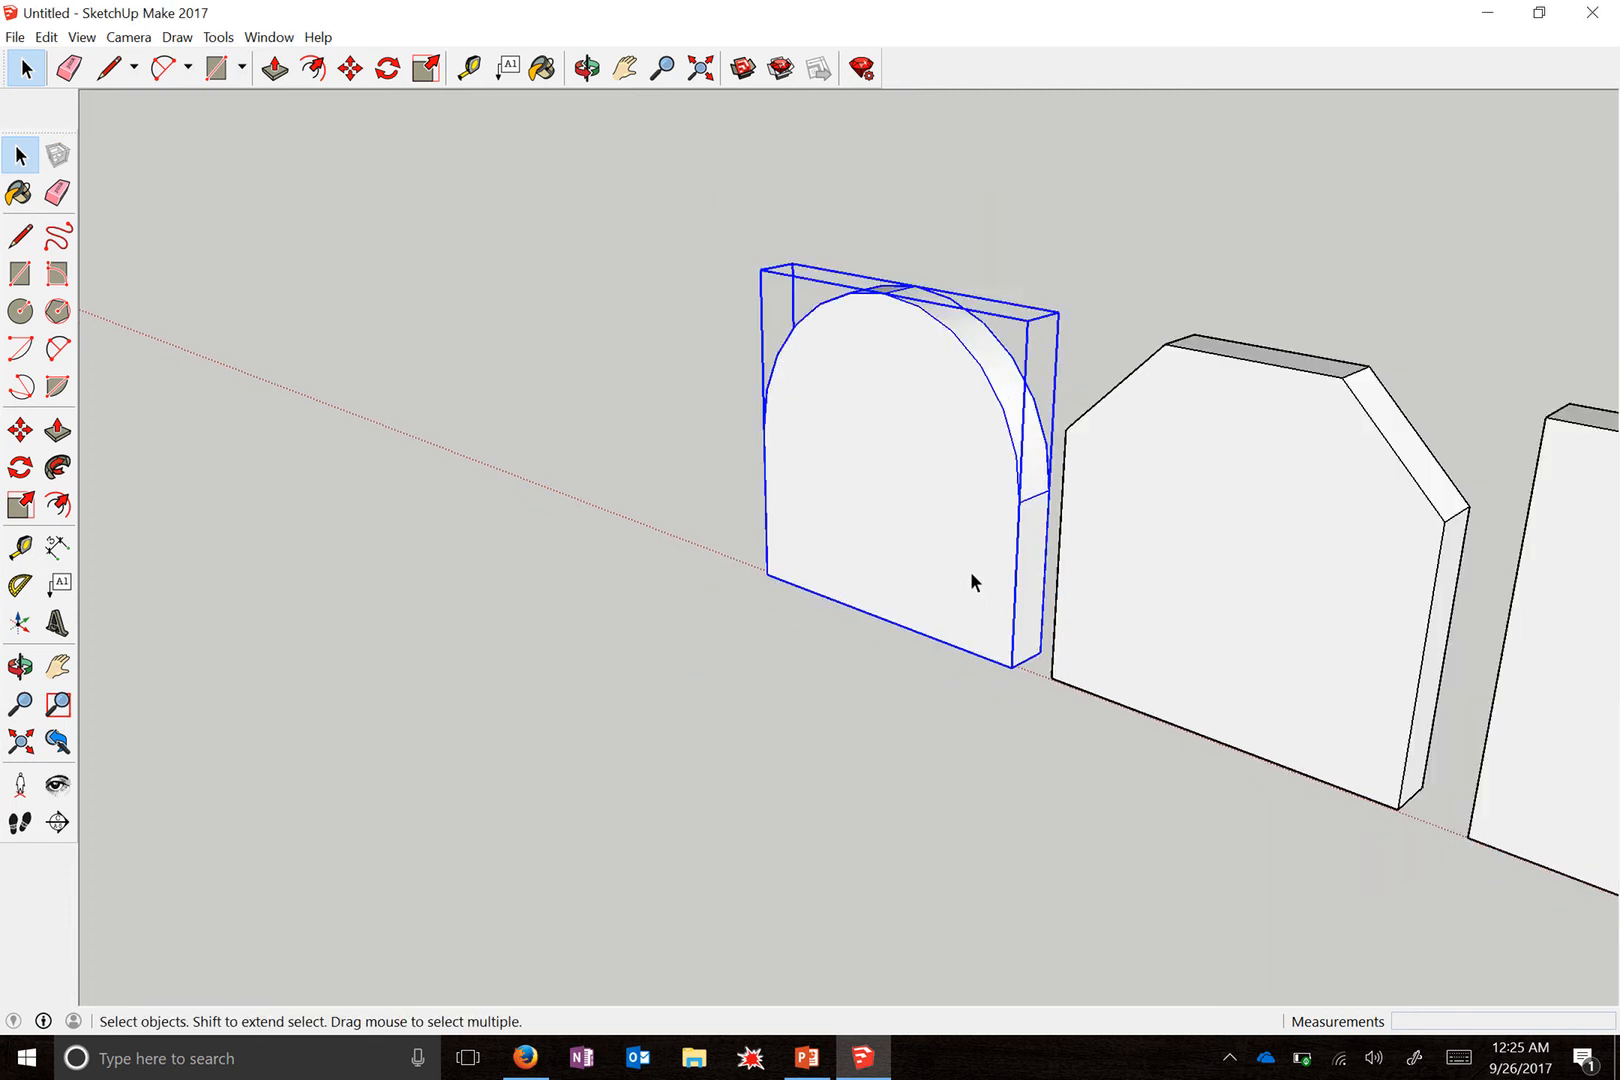
click(558, 611)
- Examine the three shaped upright boards together with the bevelled board
scroll(626, 471, down, 2)
scroll(351, 451, down, 4)
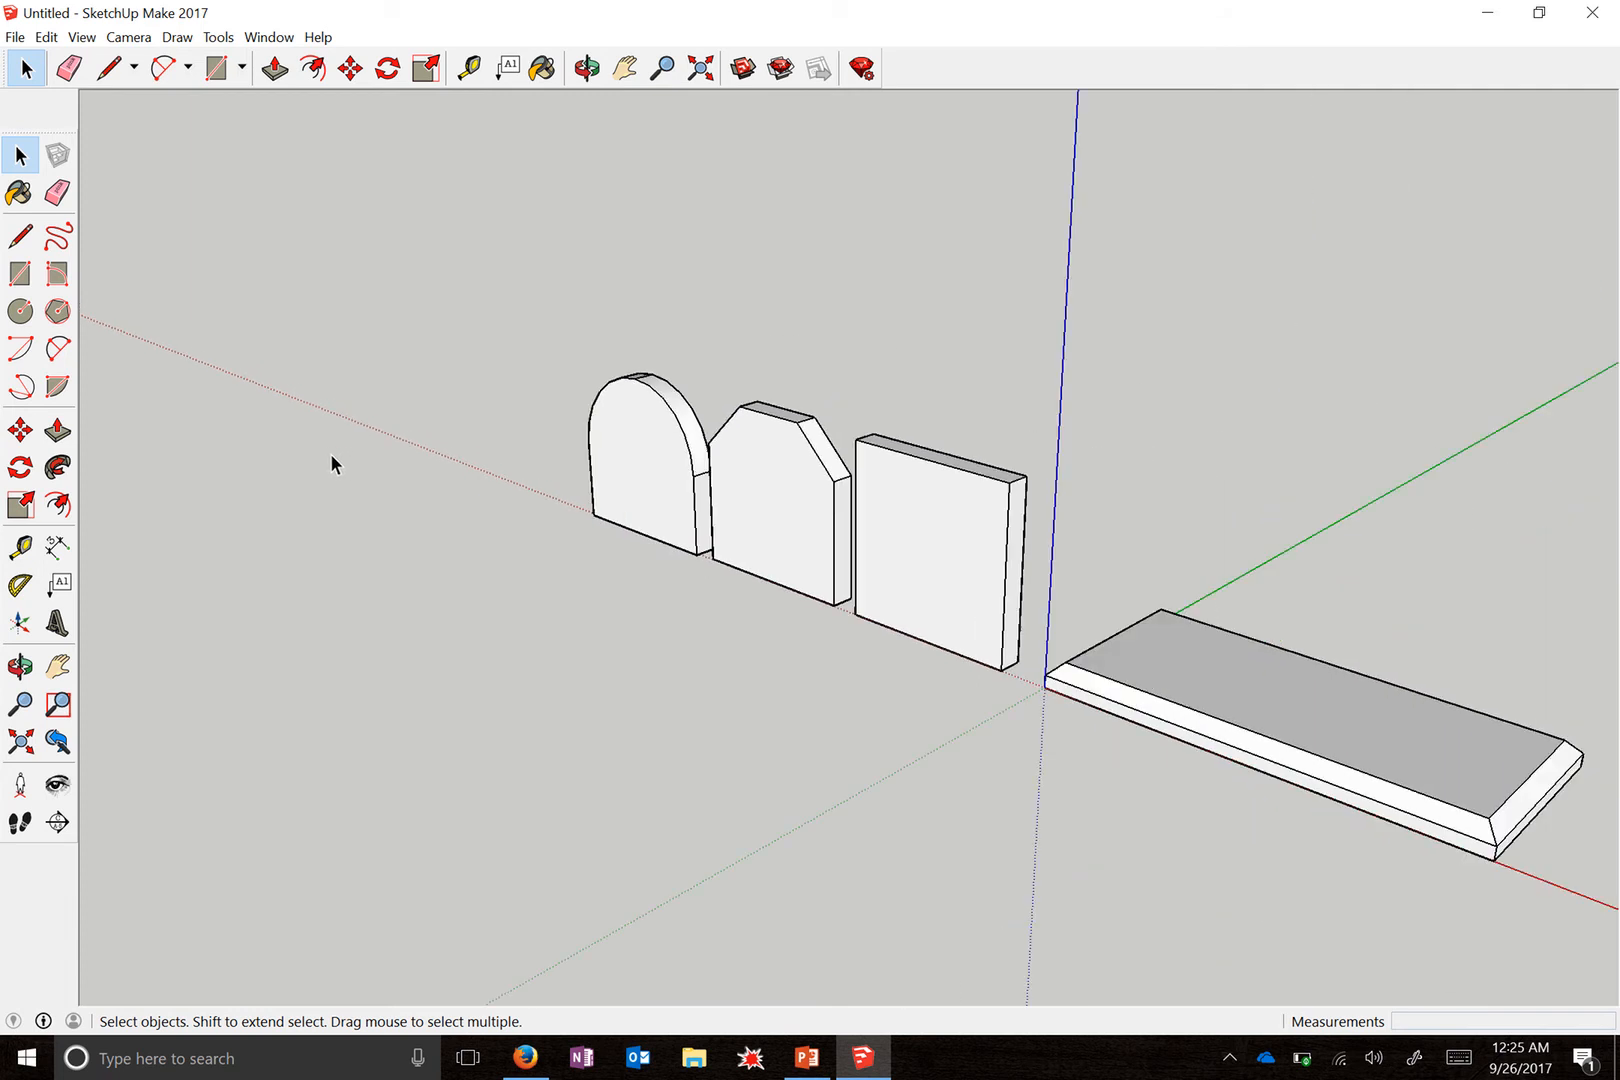
key(o)
drag(871, 644, 539, 380)
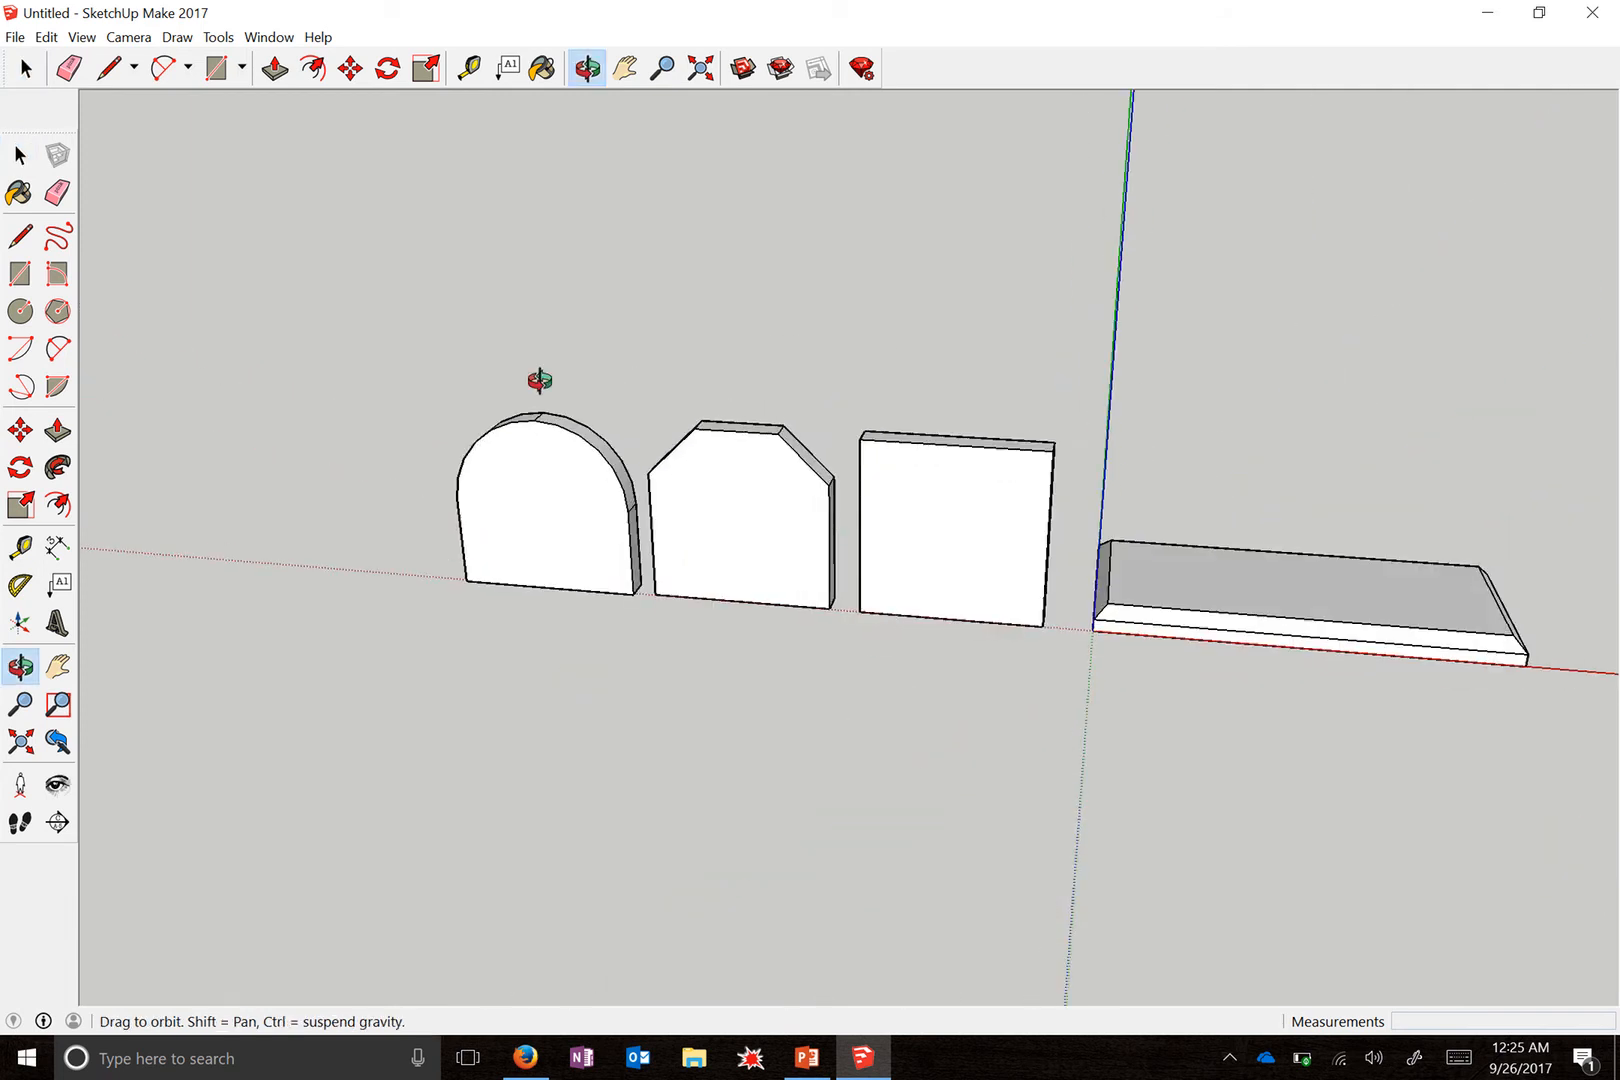
scroll(954, 620, up, 2)
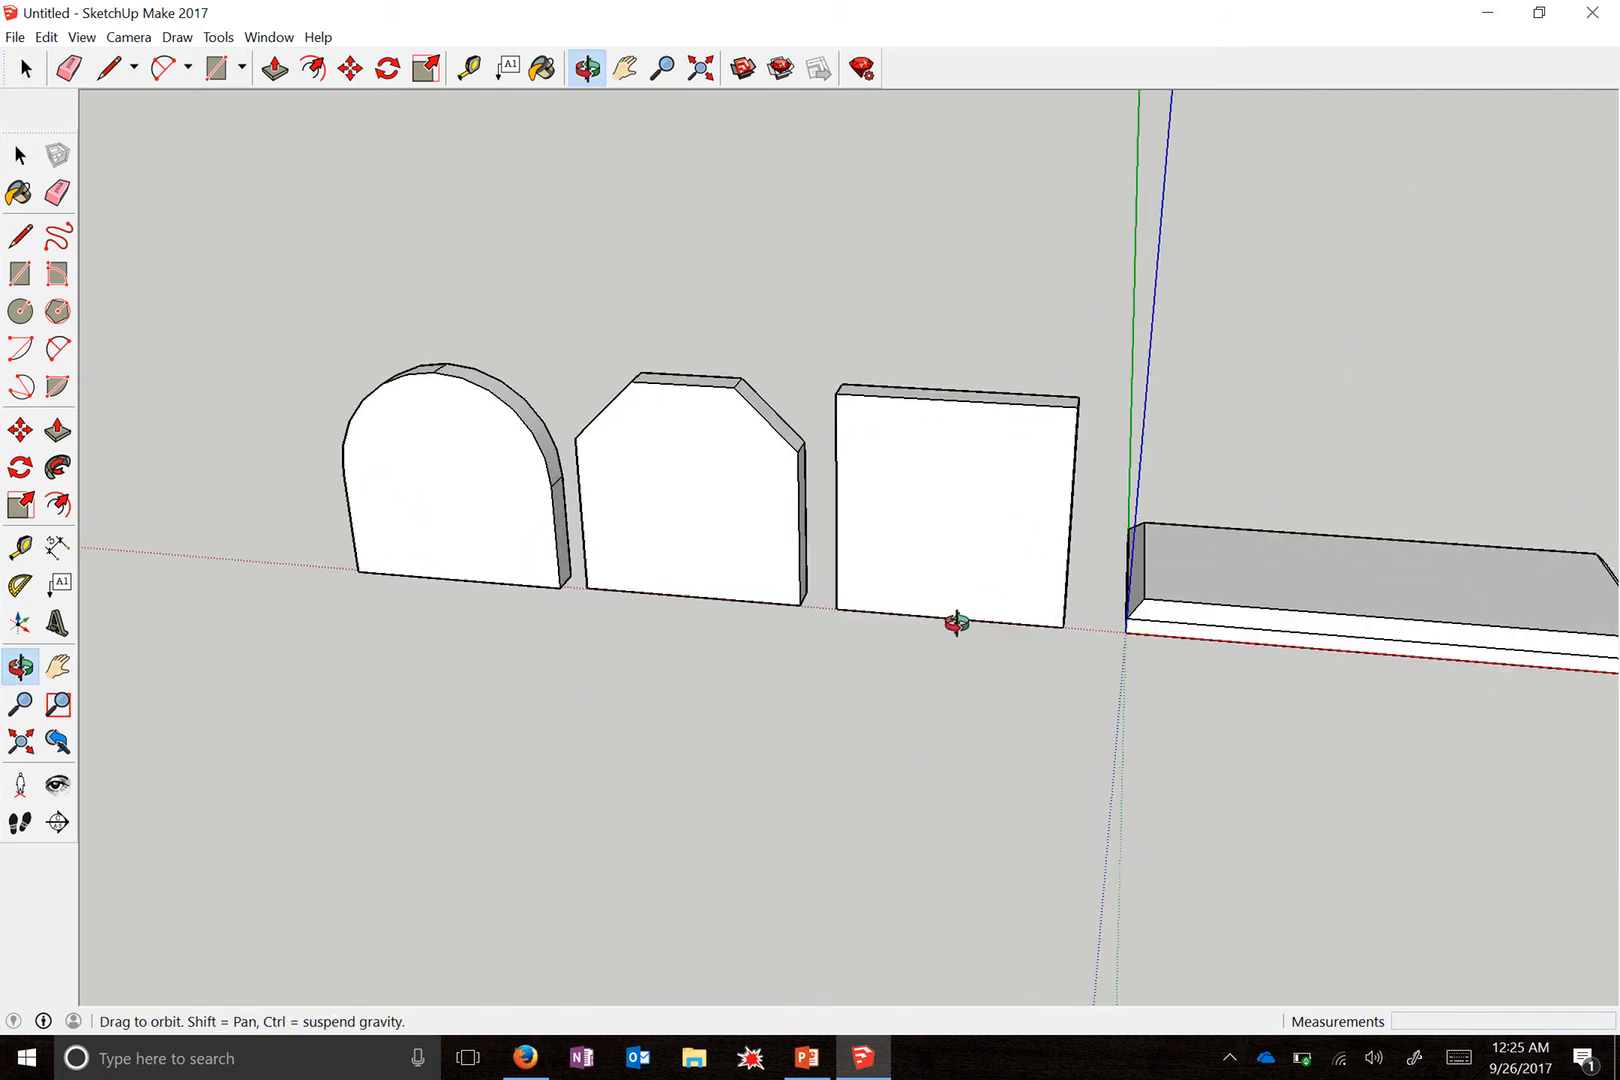
scroll(974, 587, down, 1)
scroll(974, 587, down, 1)
scroll(760, 571, up, 1)
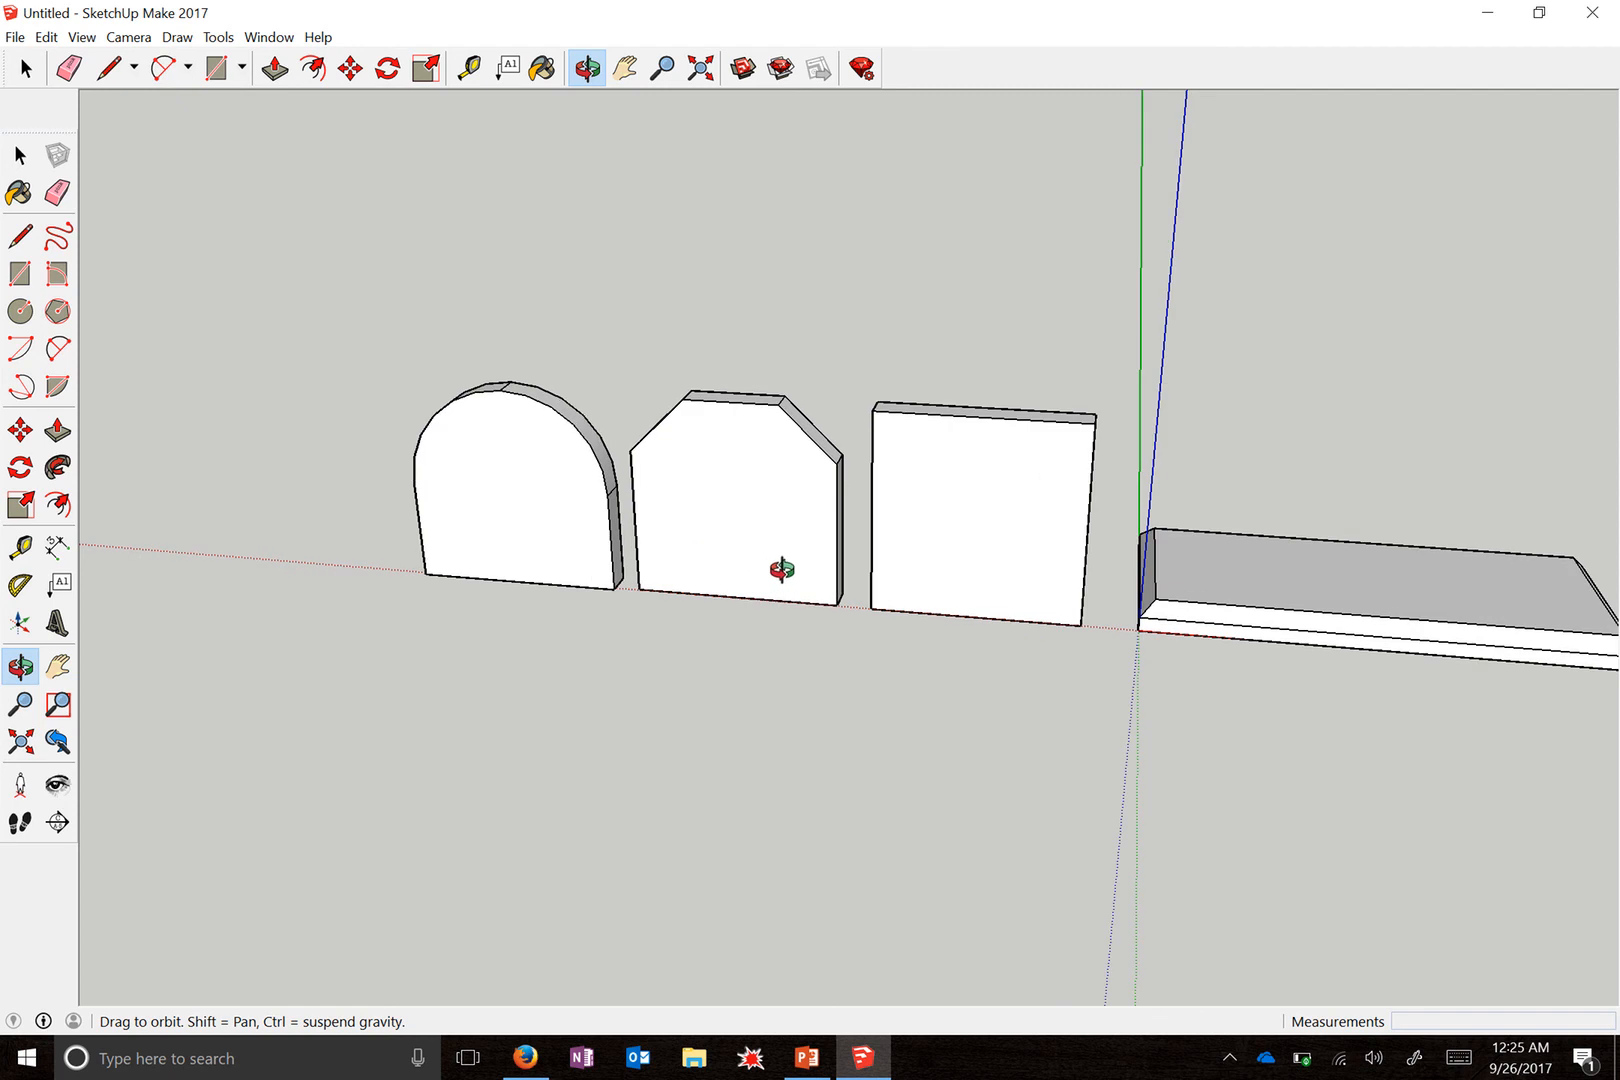
- Move the Angled board by its lower-left front corner onto the bevelled board's top face, about 1' 3 3/16" away
key(space)
click(727, 528)
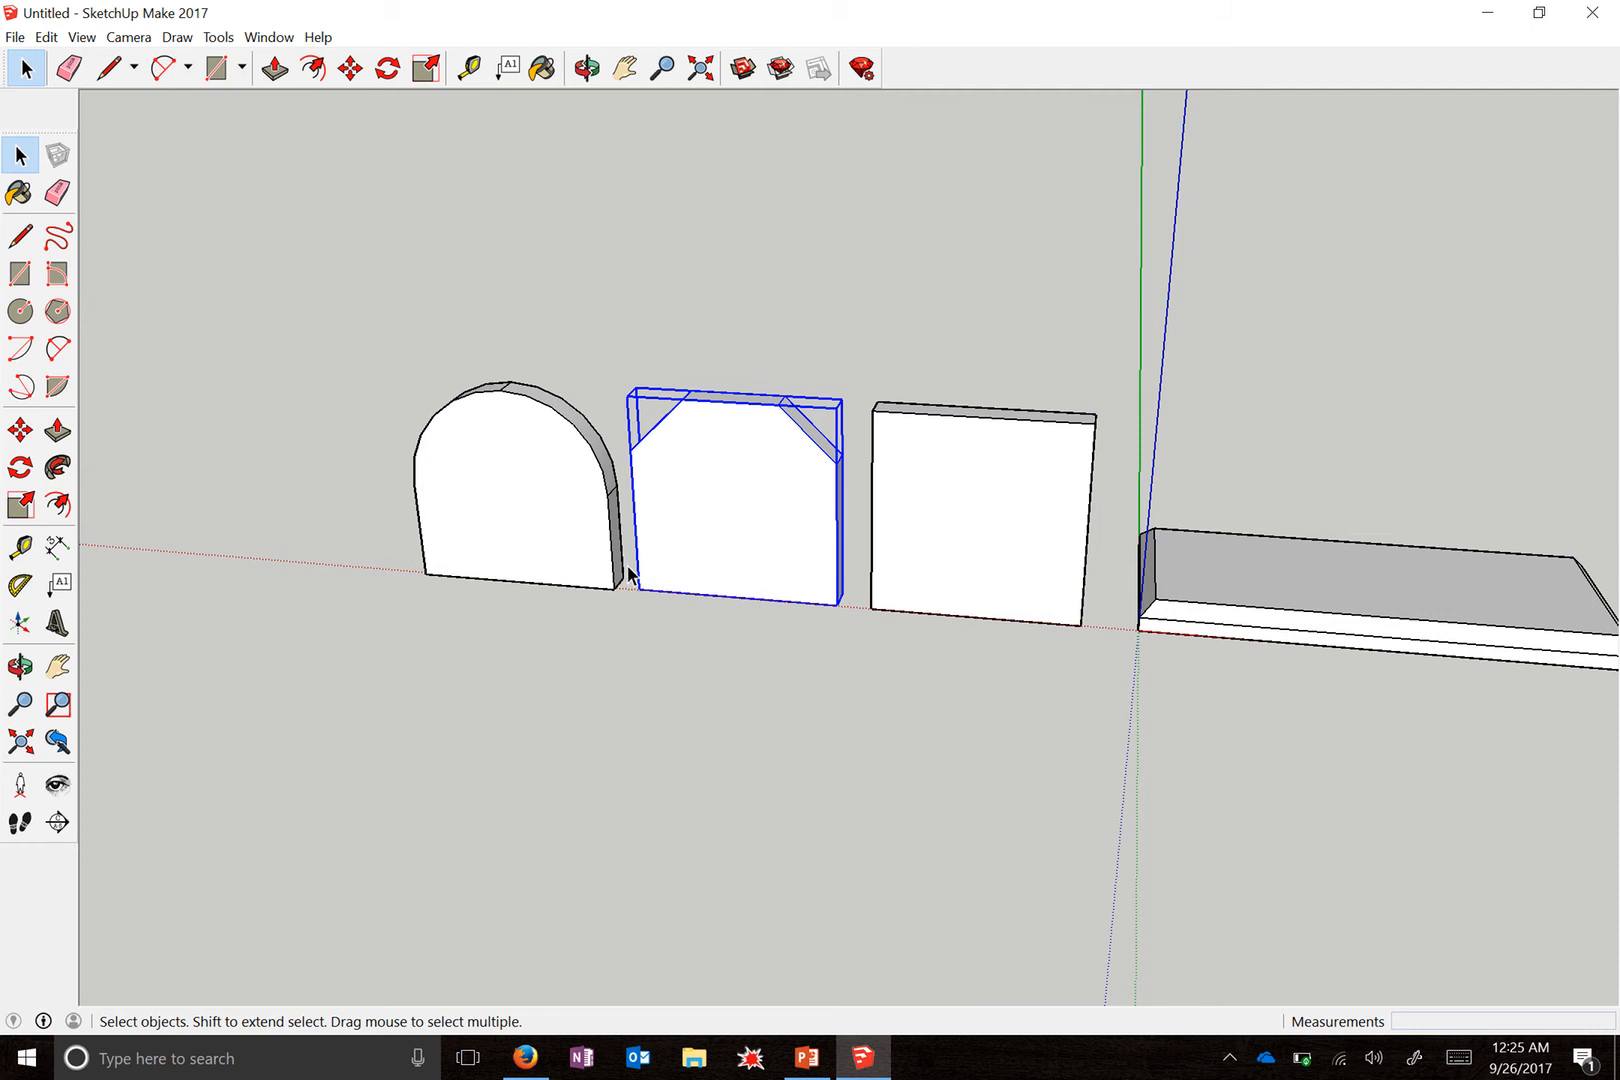
scroll(628, 572, up, 3)
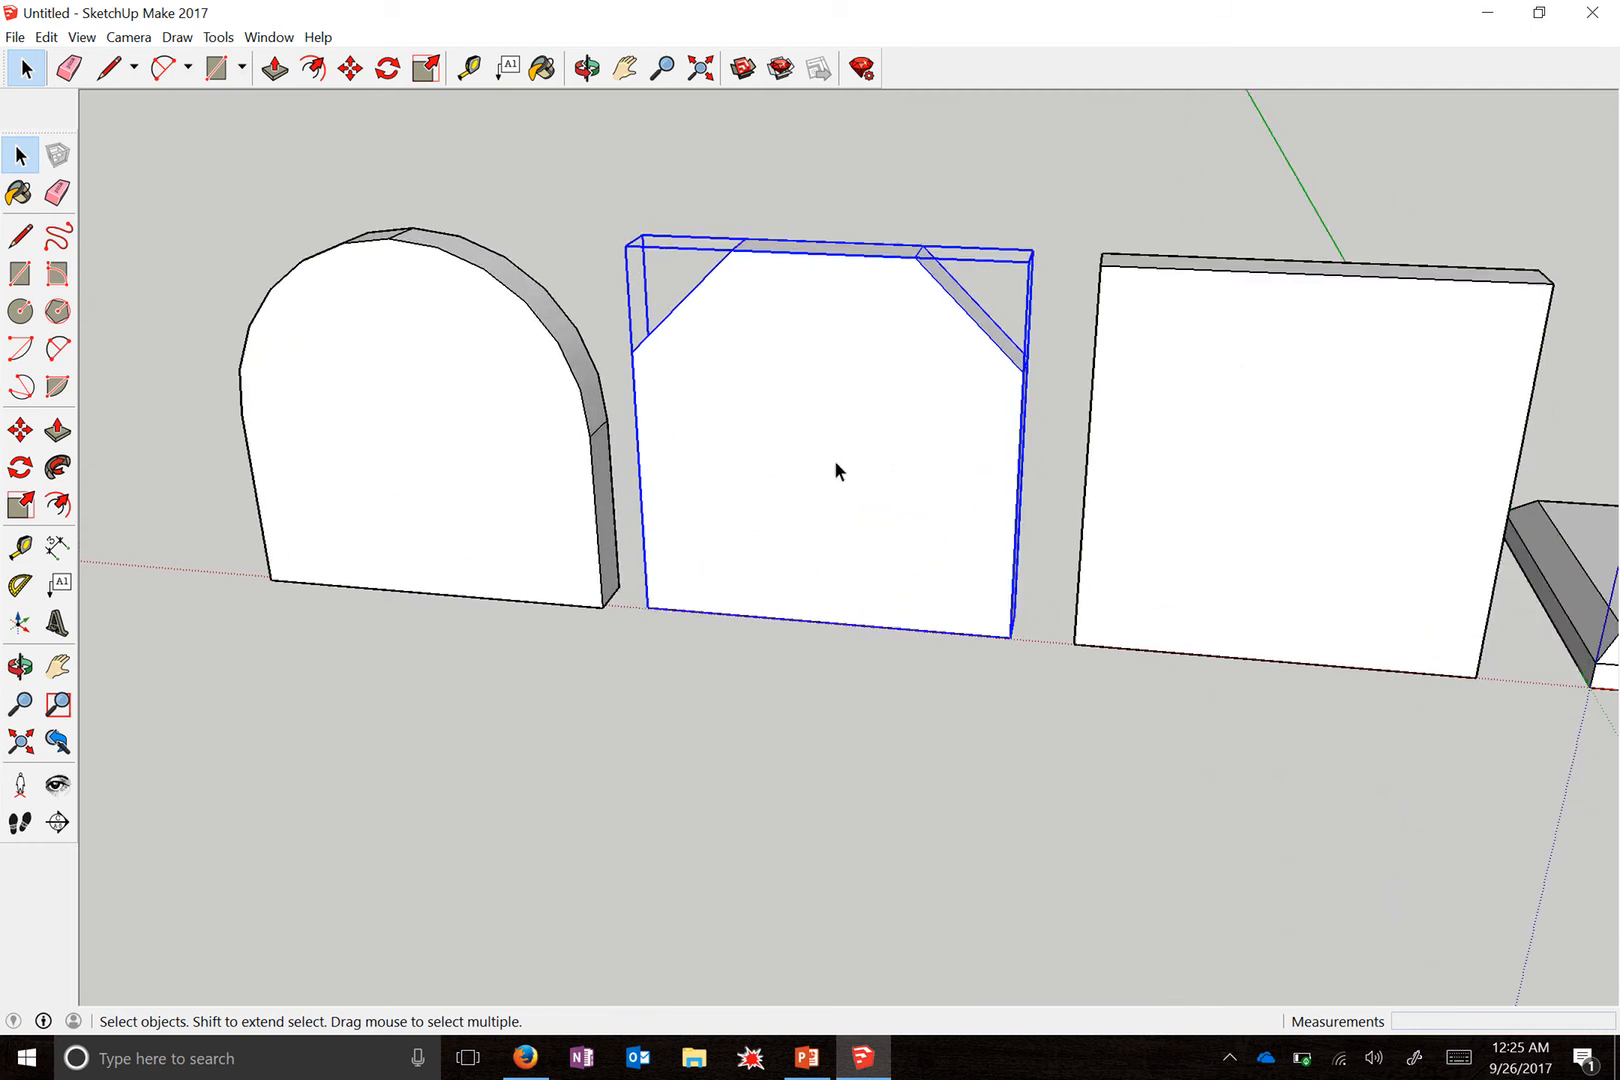
click(20, 431)
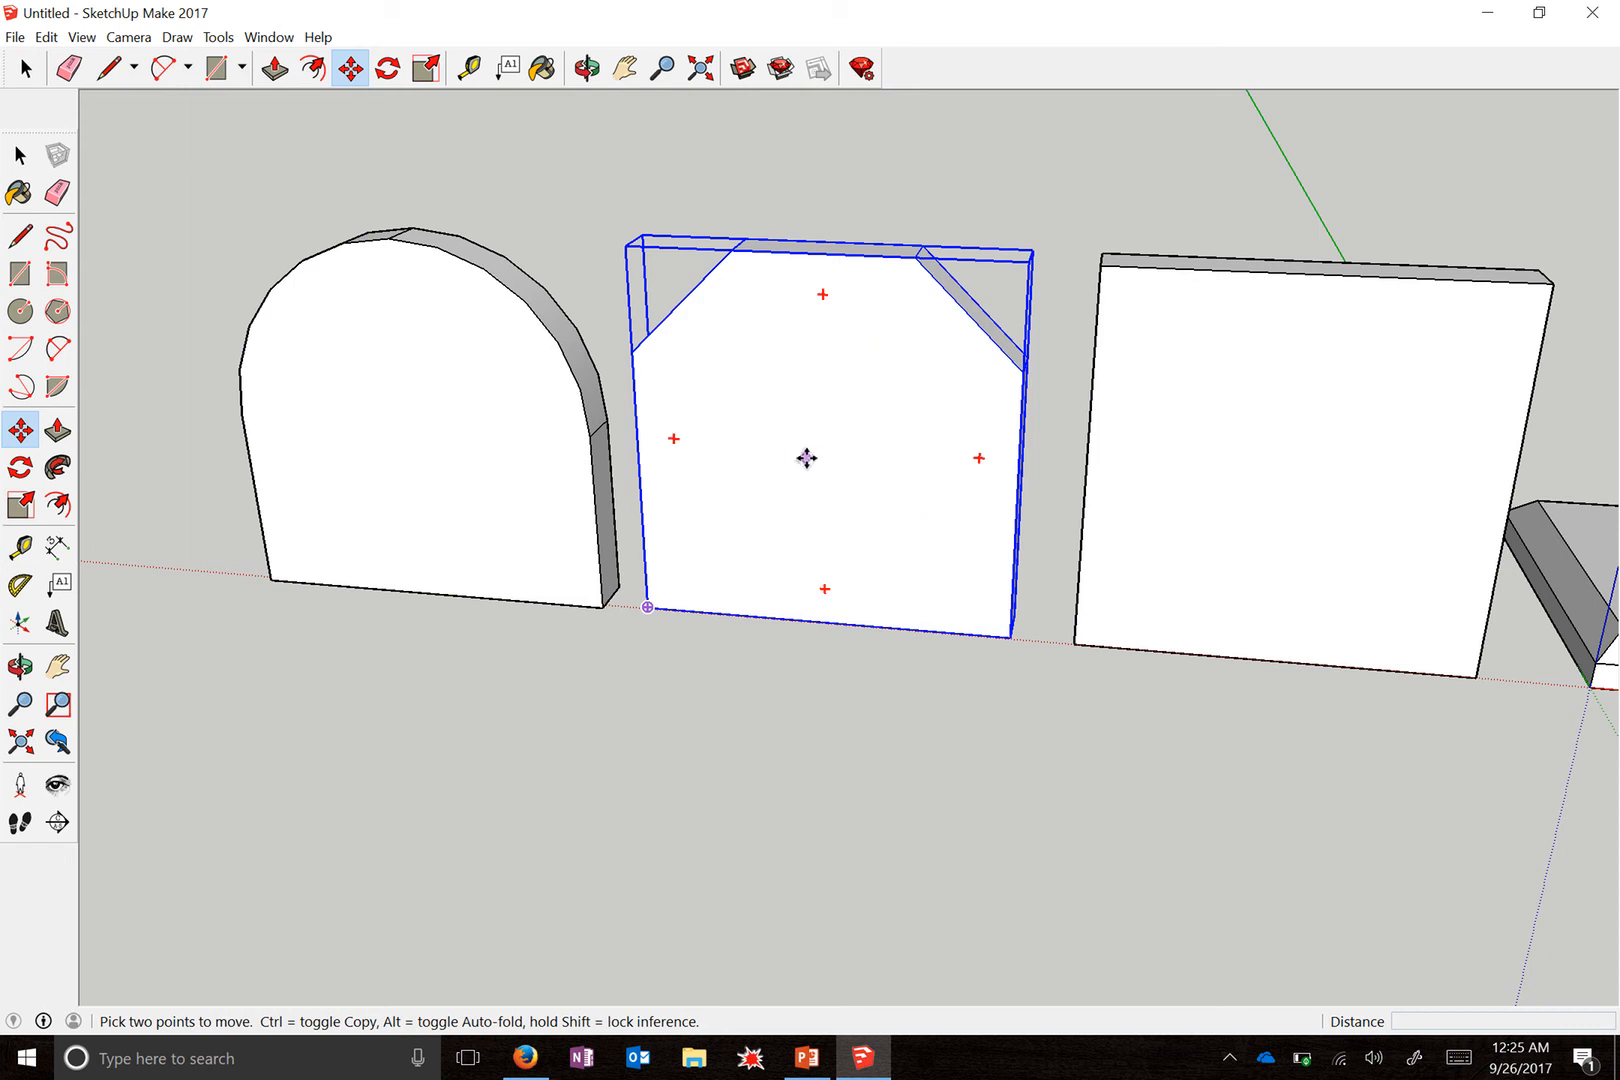
scroll(807, 458, down, 1)
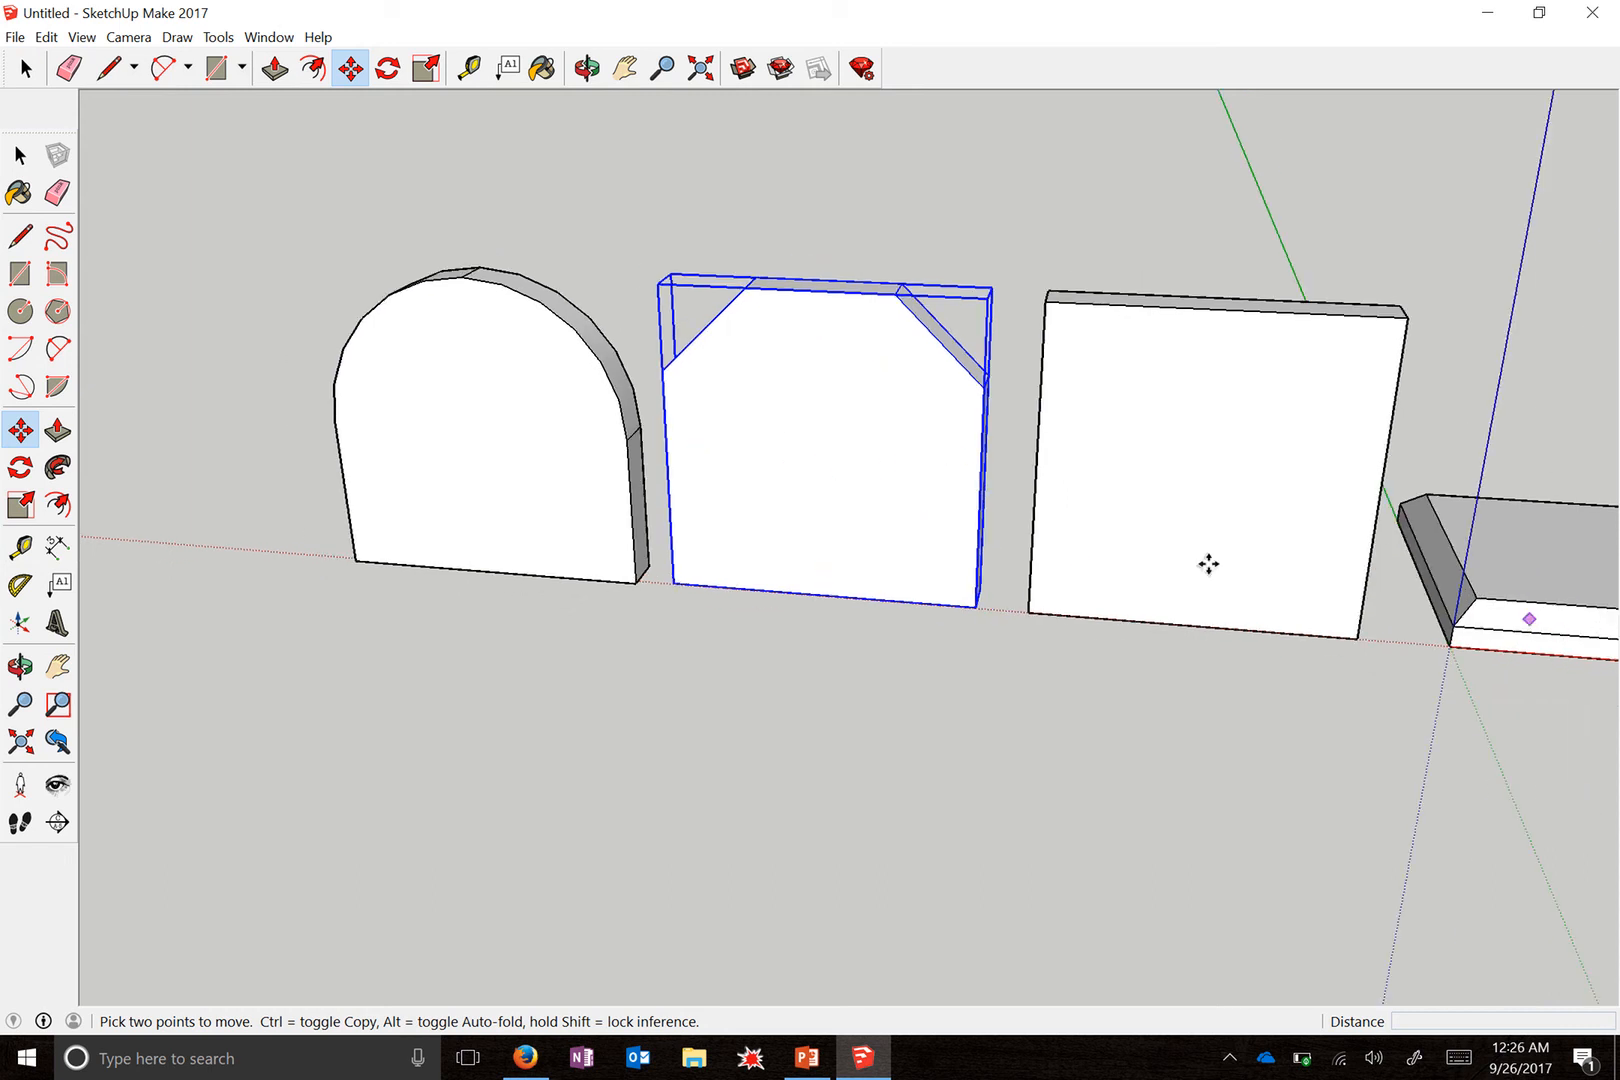
scroll(830, 523, down, 1)
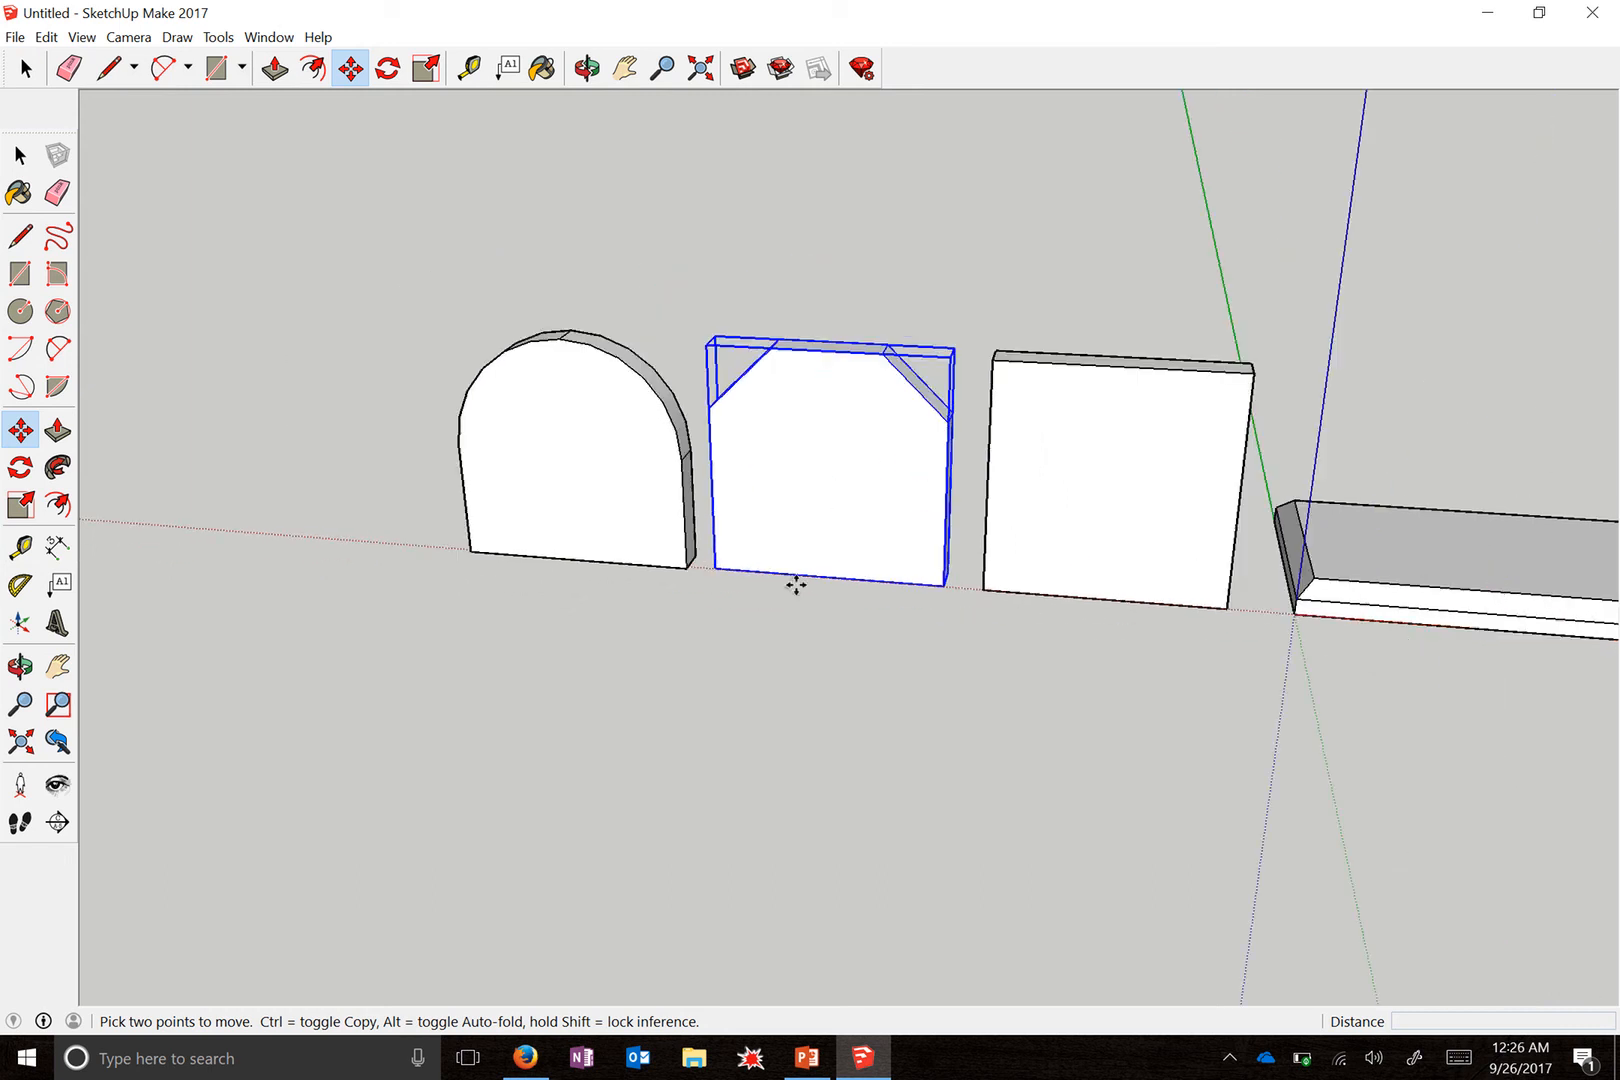
click(722, 567)
scroll(322, 542, down, 1)
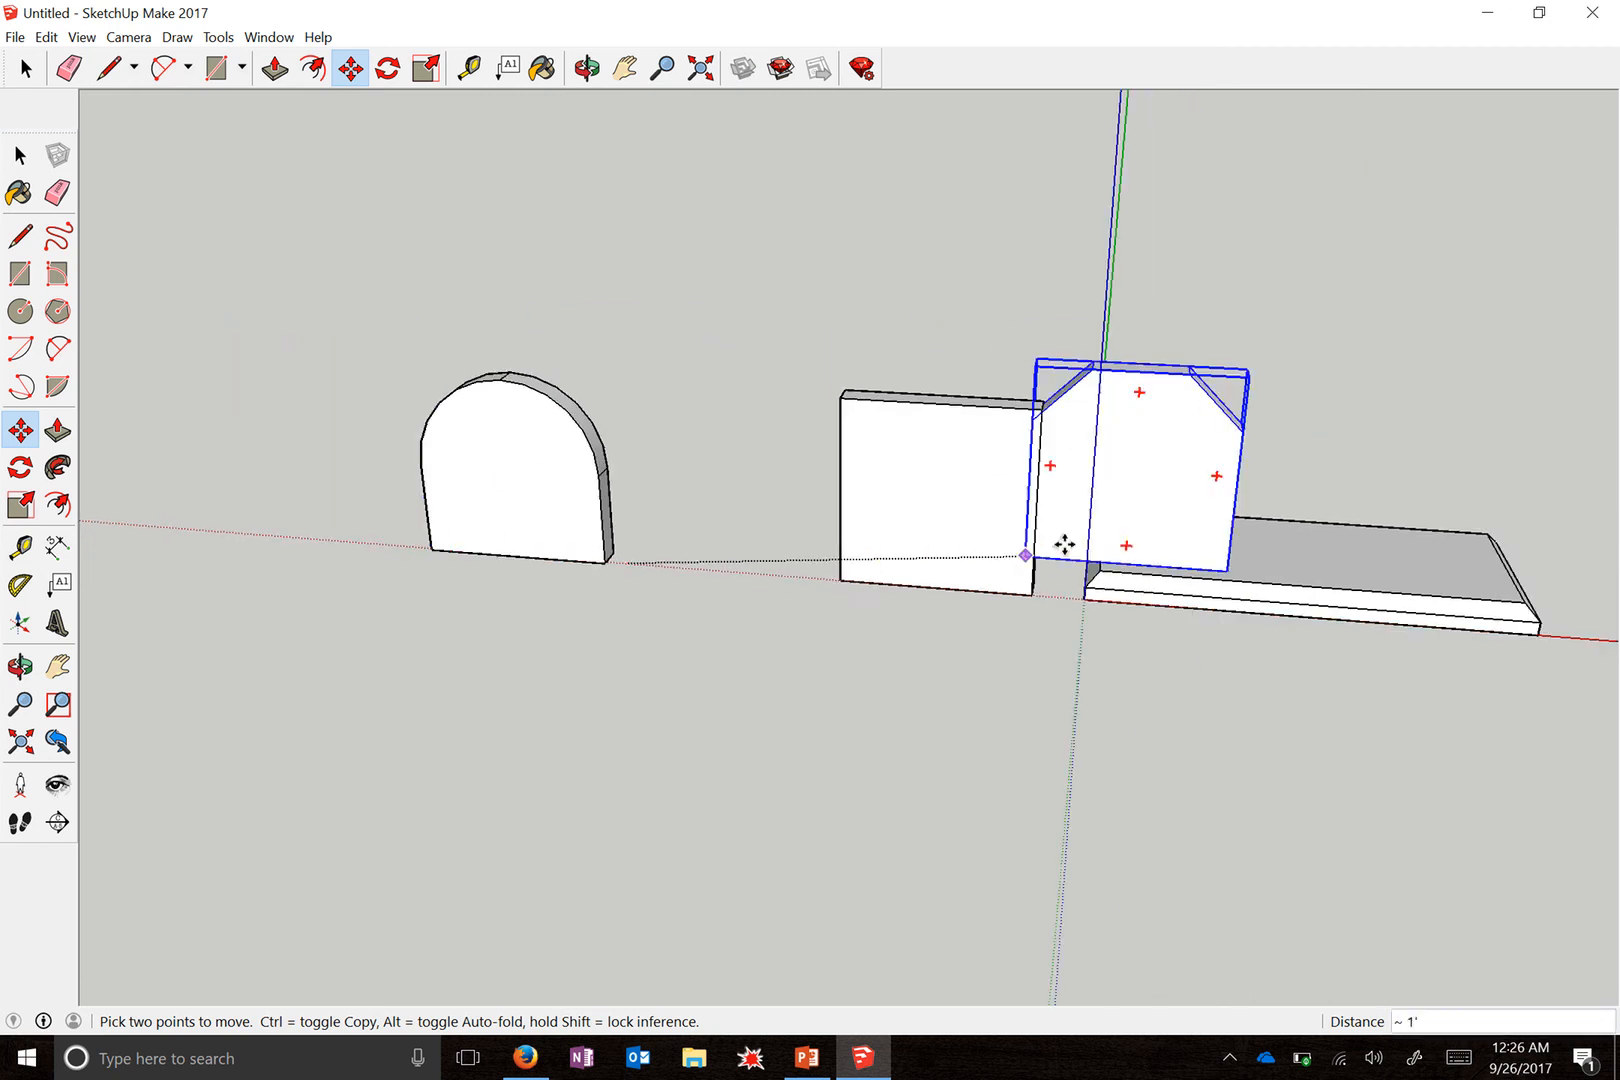
scroll(1297, 592, up, 2)
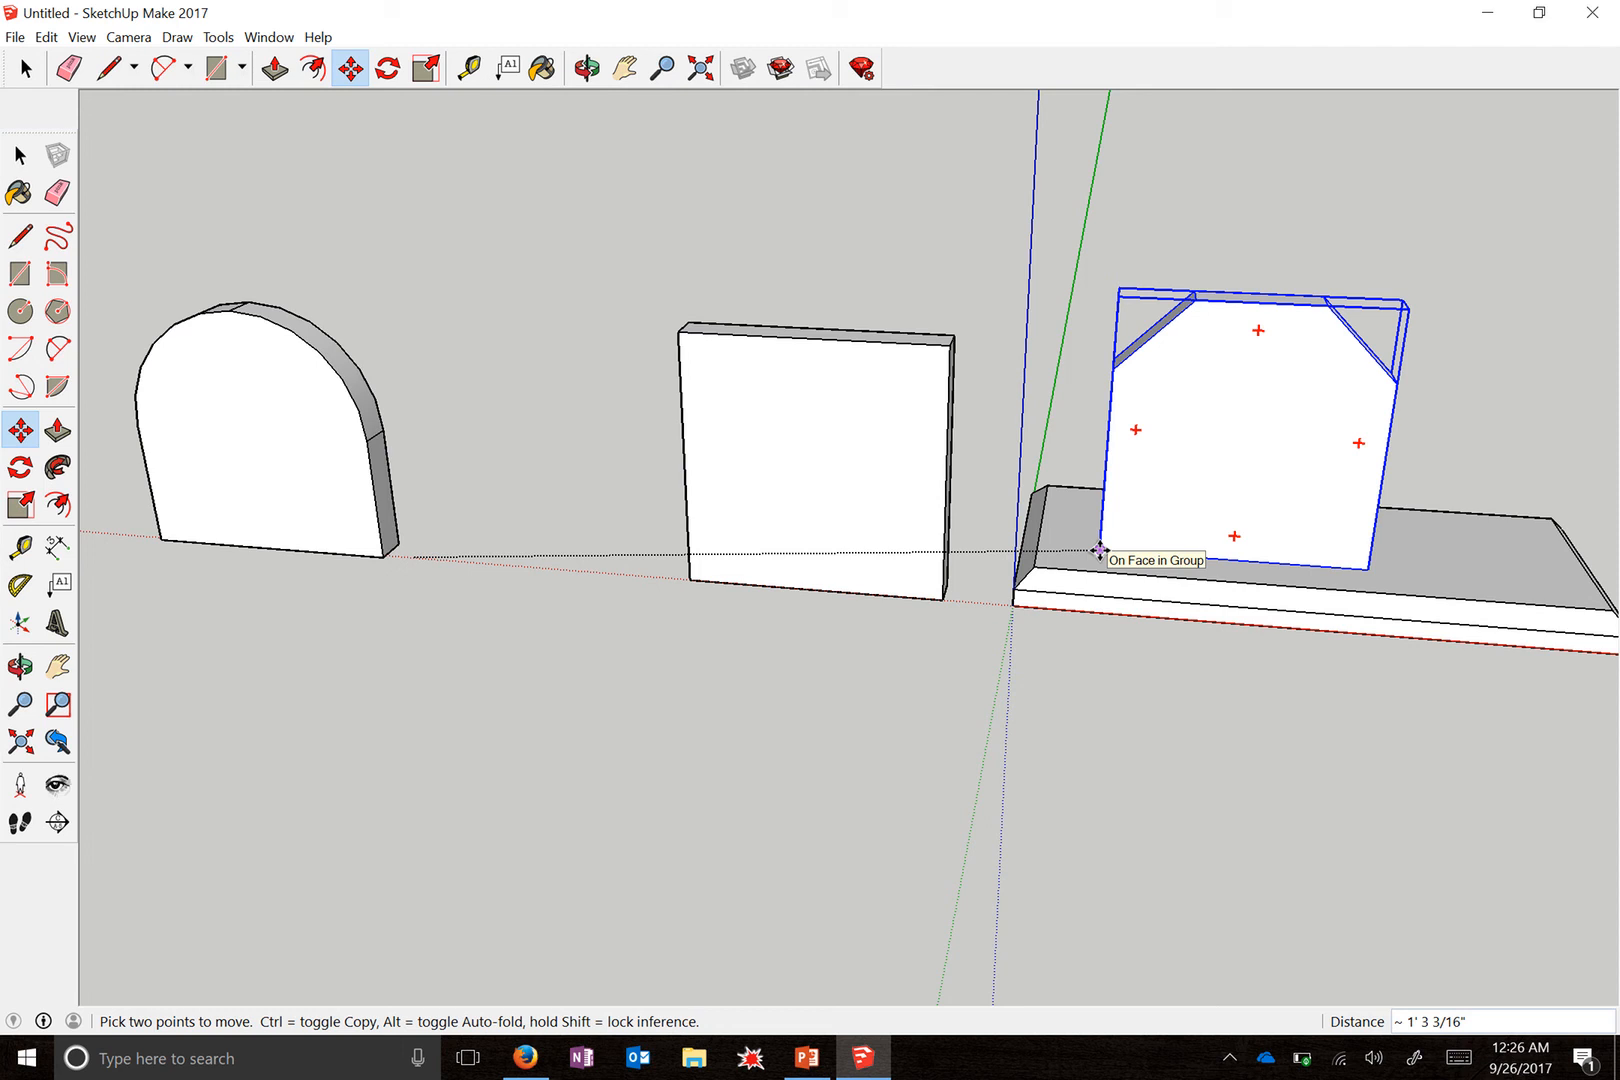
click(1099, 549)
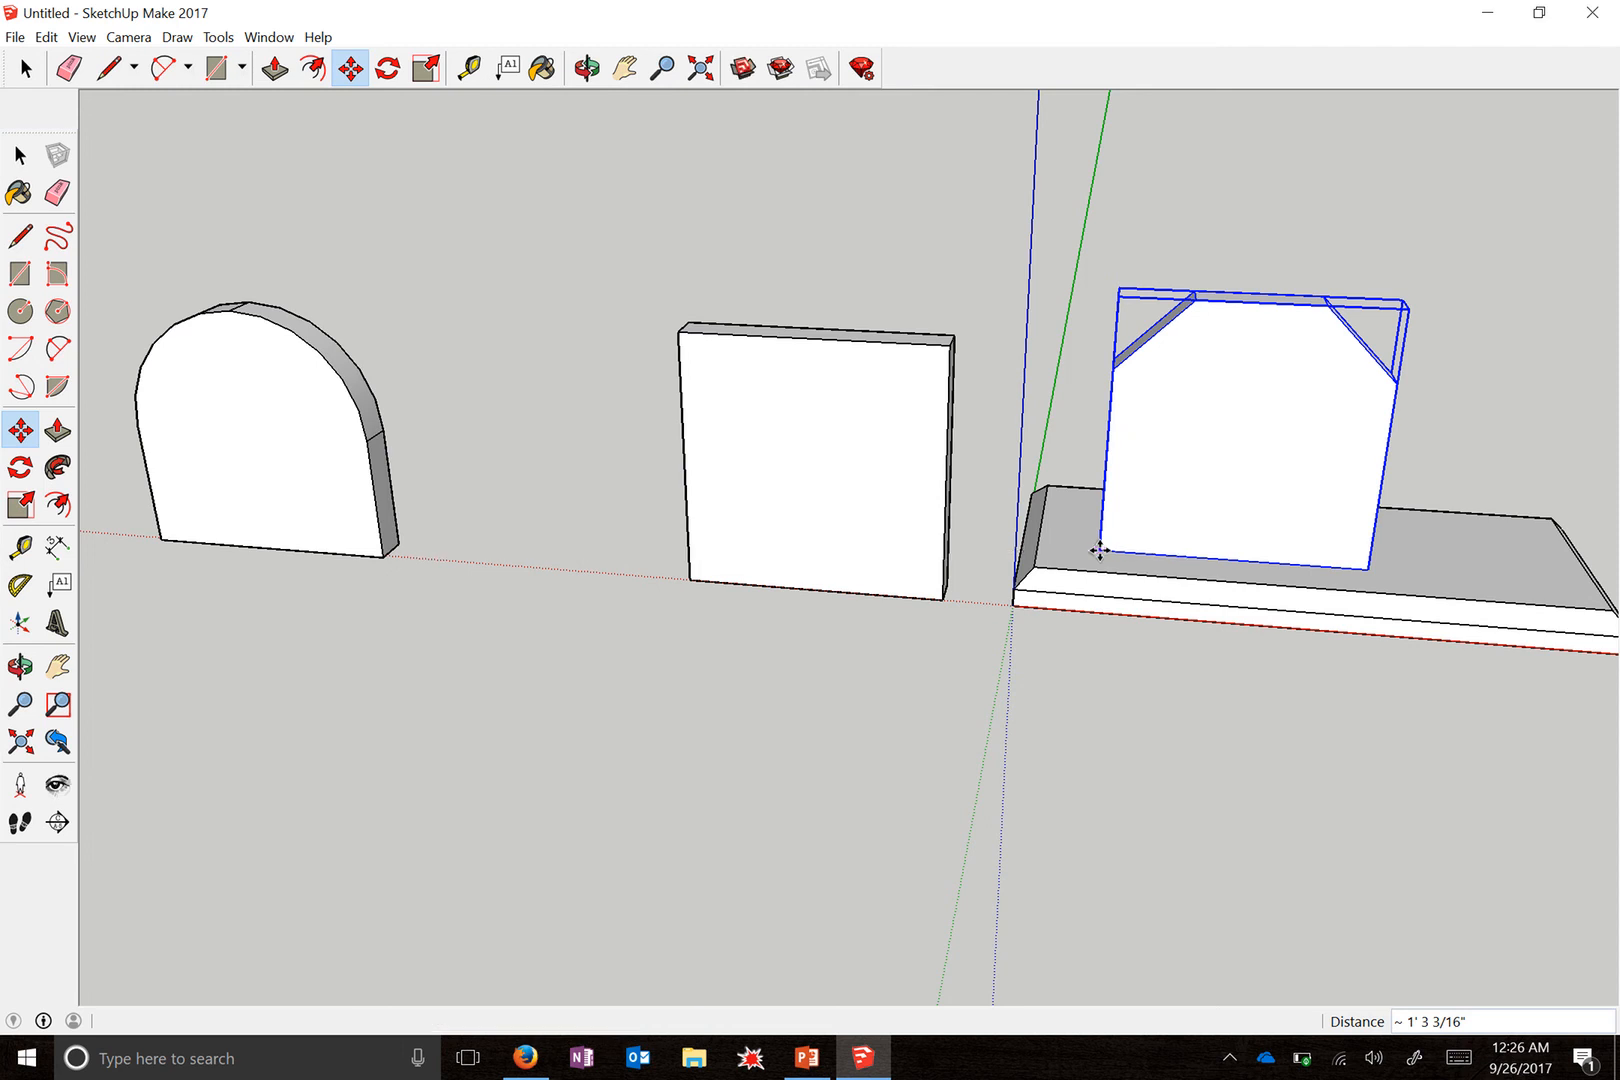
- Check from above where the Angled board stands on the bevelled board's top face
scroll(1005, 517, down, 2)
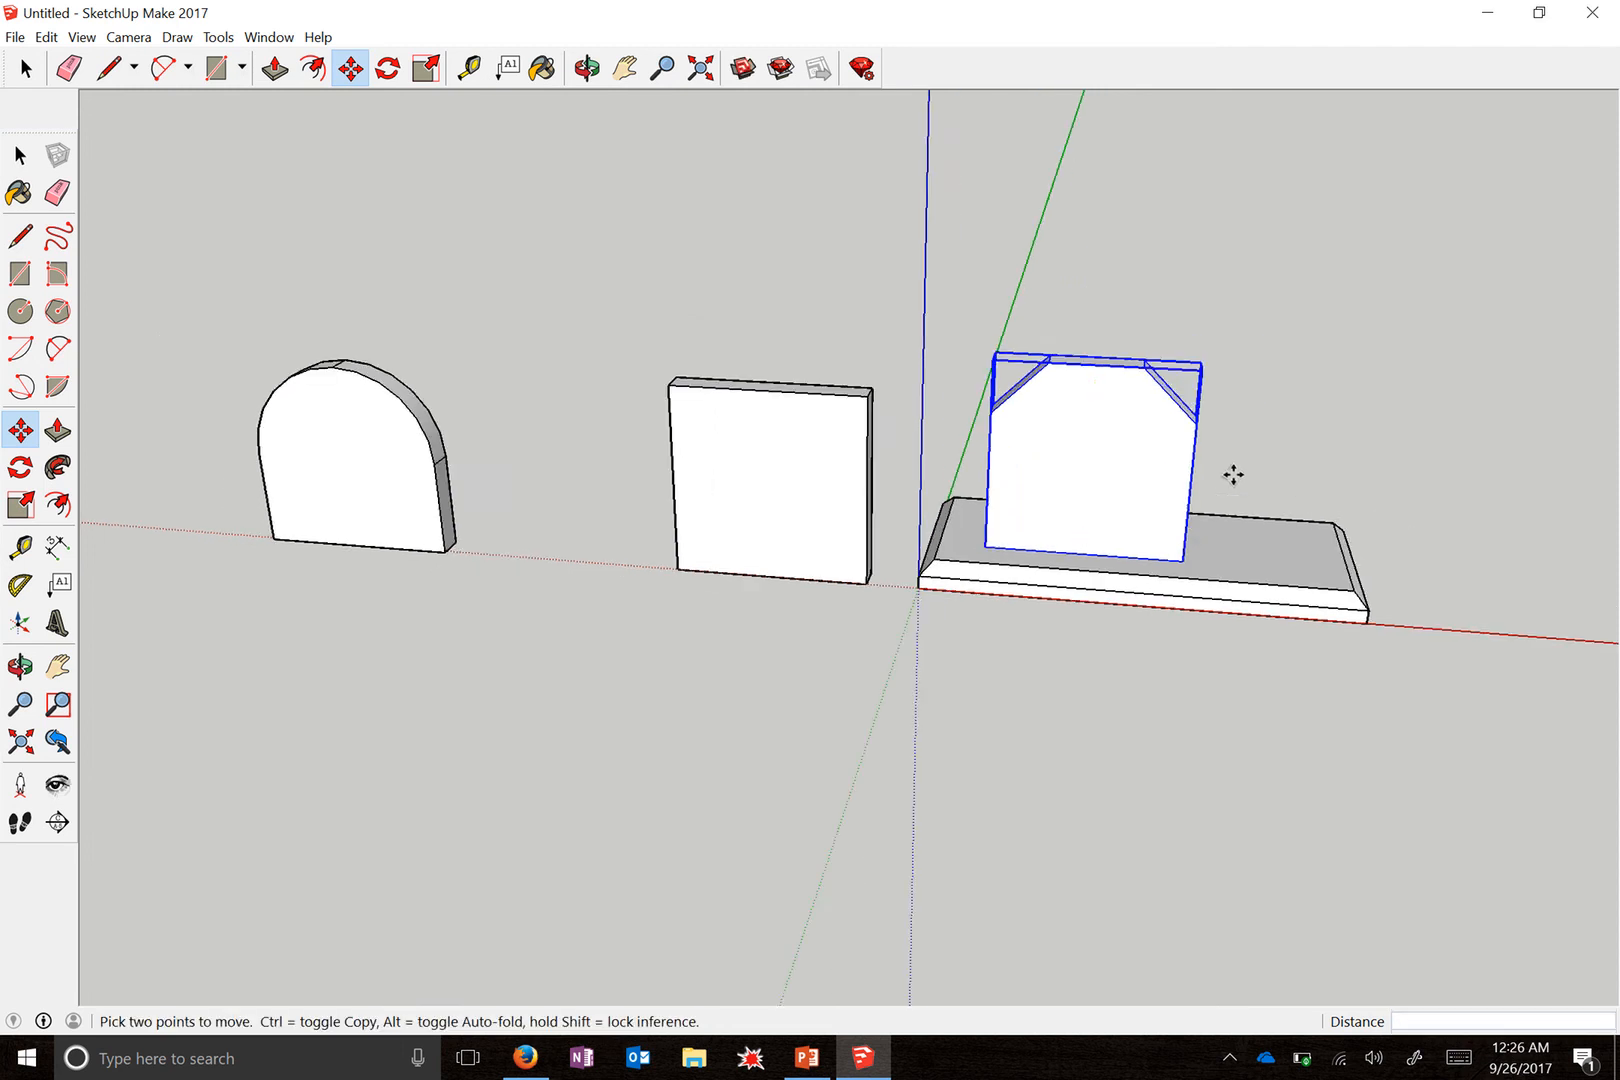
scroll(1168, 438, up, 3)
middle_drag(1198, 438, 1262, 517)
middle_drag(966, 383, 1262, 452)
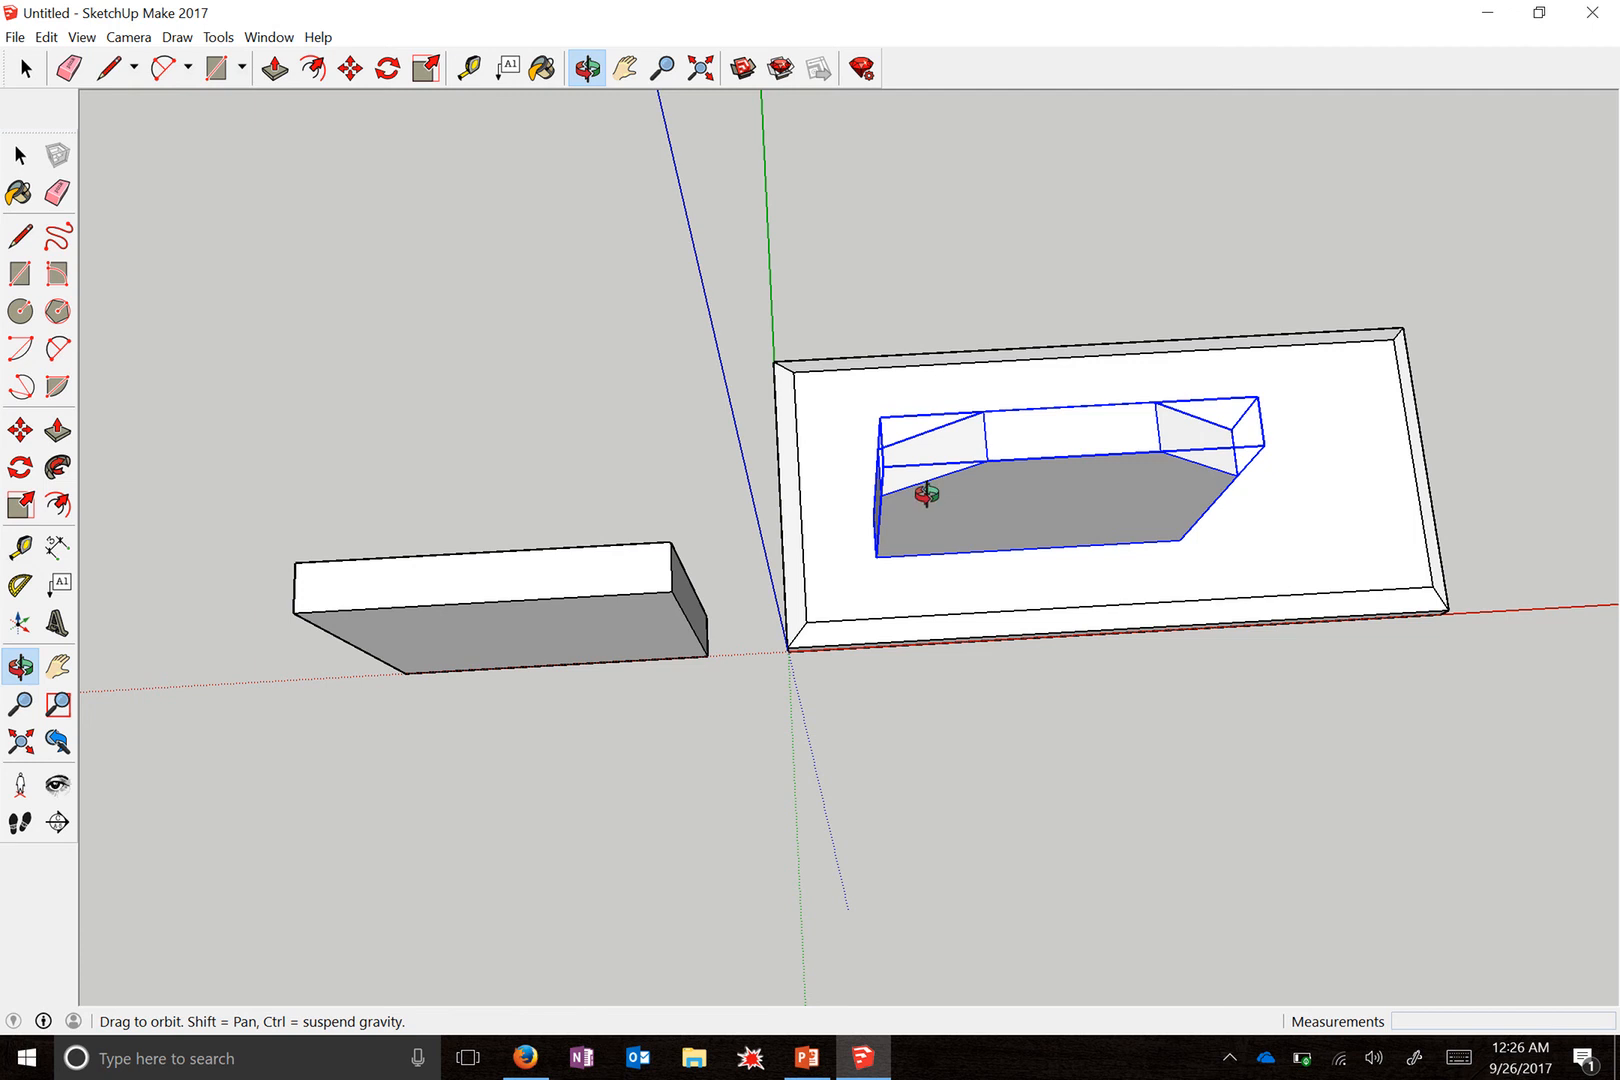
middle_drag(1114, 383, 694, 476)
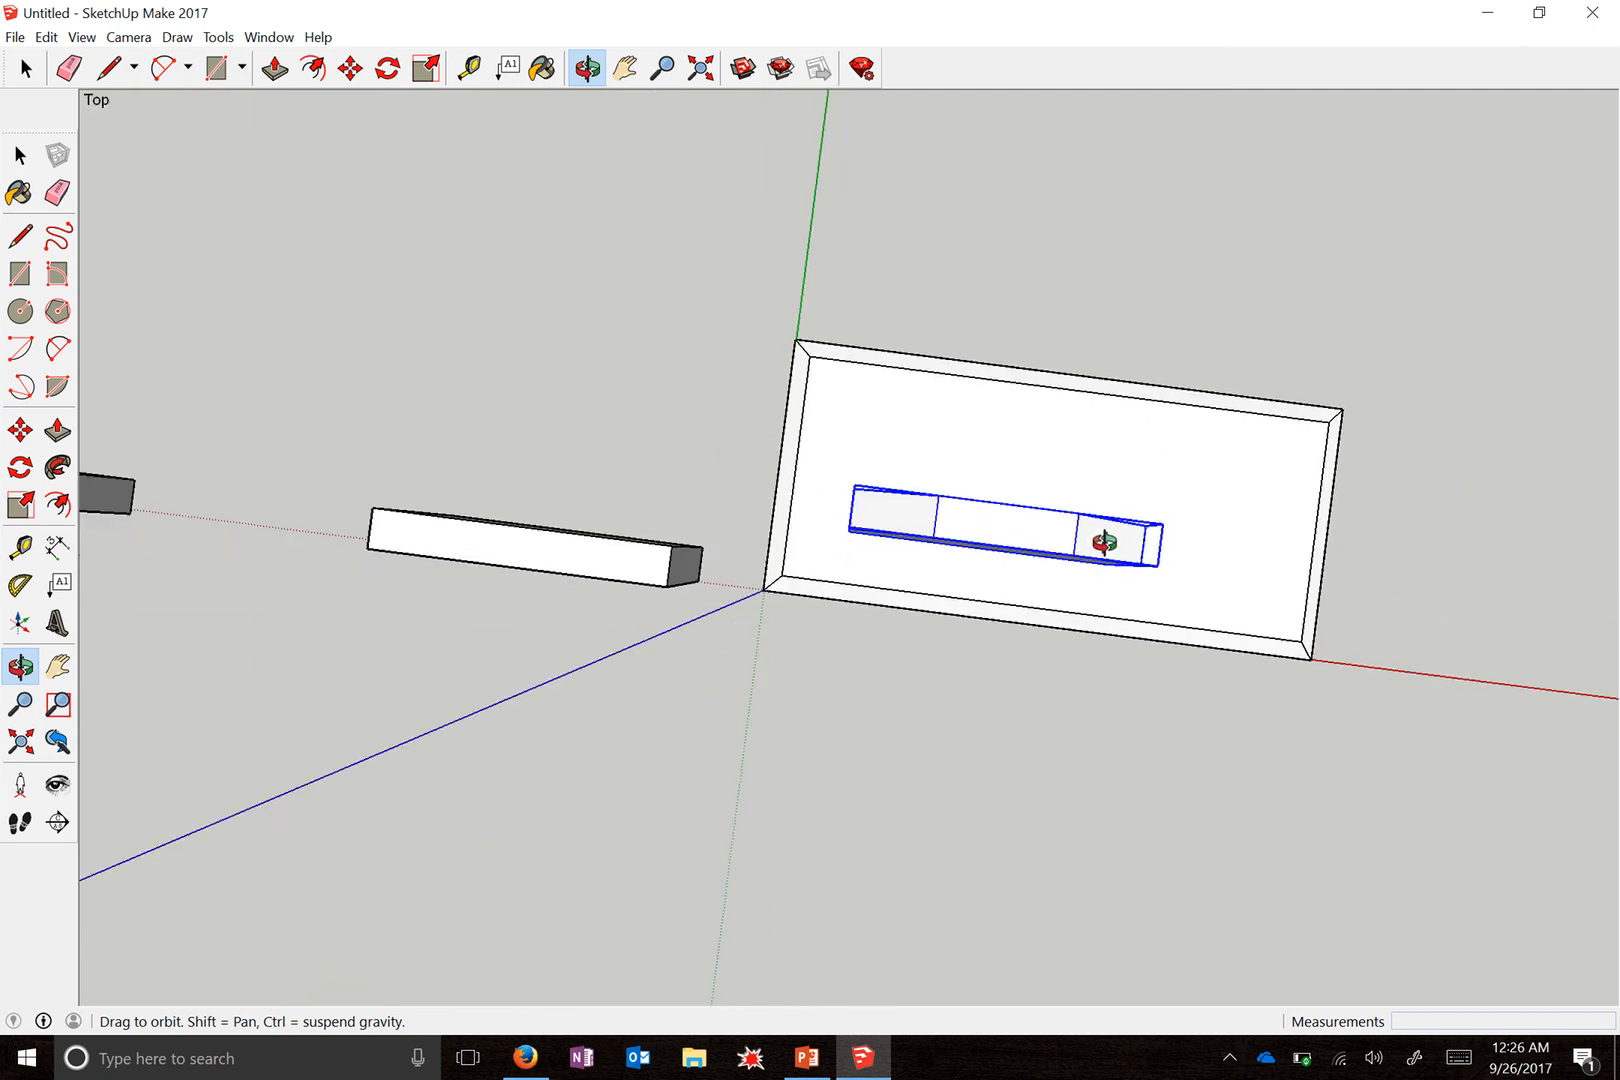
mouse_move(1103, 538)
middle_down()
mouse_move(1060, 567)
mouse_move(1077, 533)
middle_up()
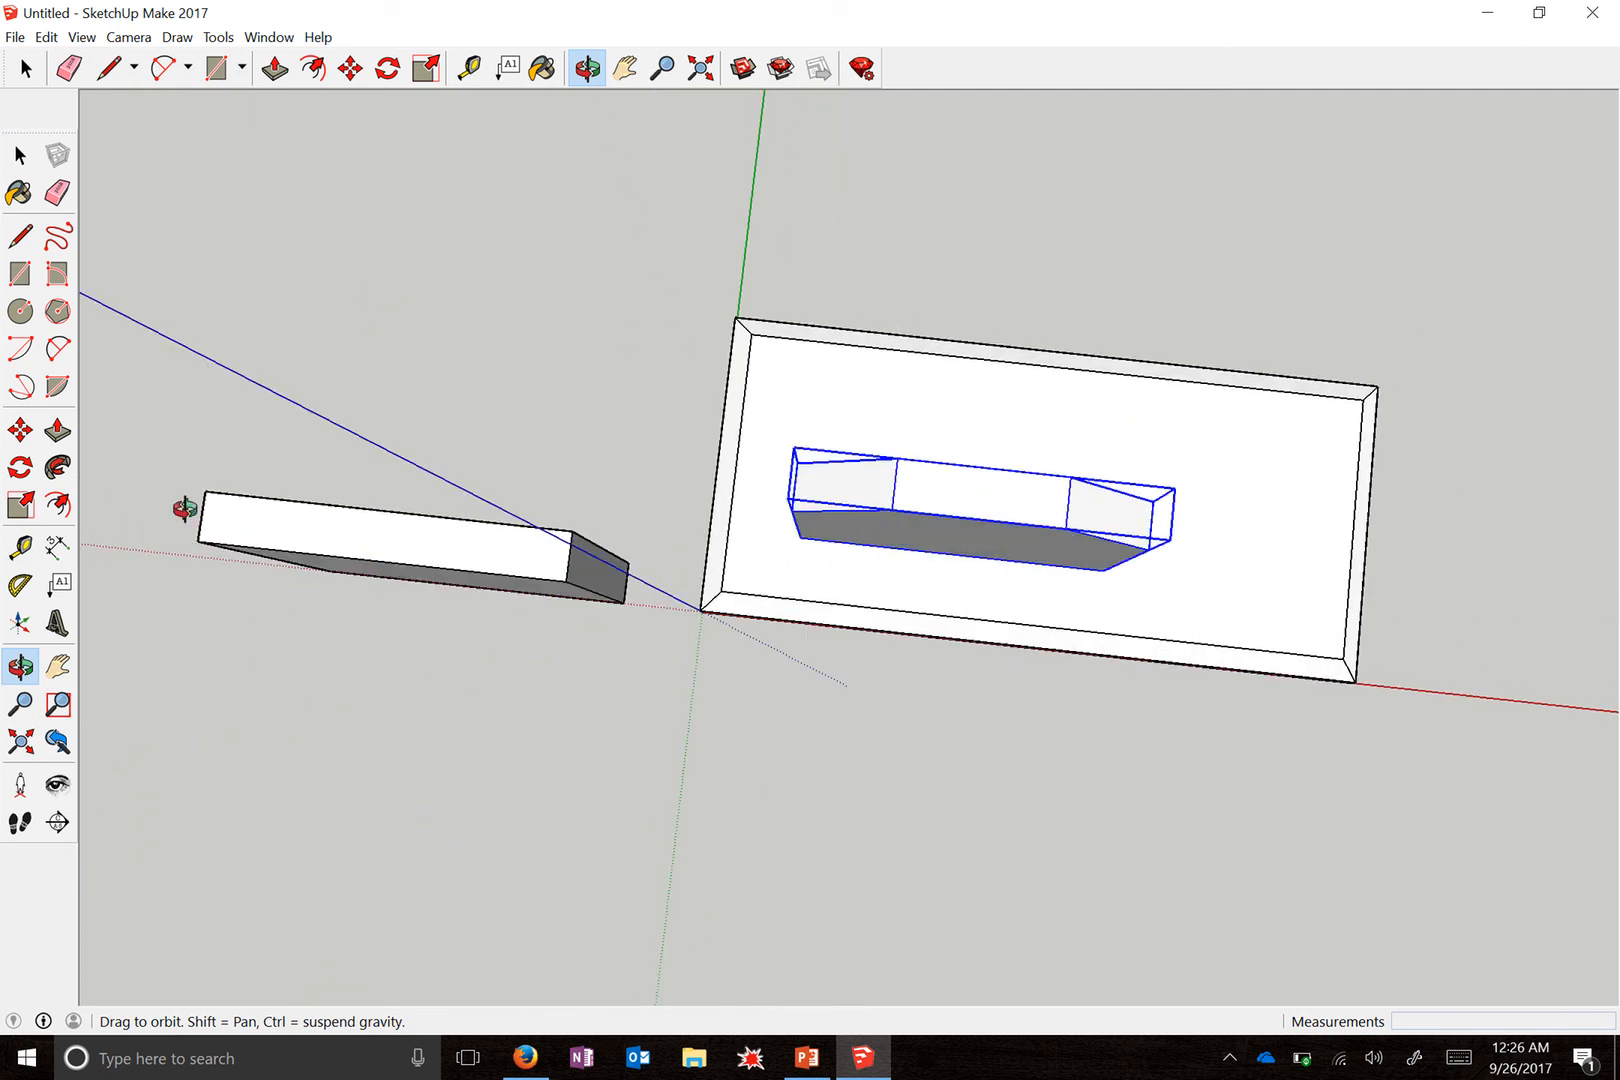
- Rotate the Angled board 30 degrees counterclockwise on the bevelled board's top face, about a point on its own top edge
click(20, 468)
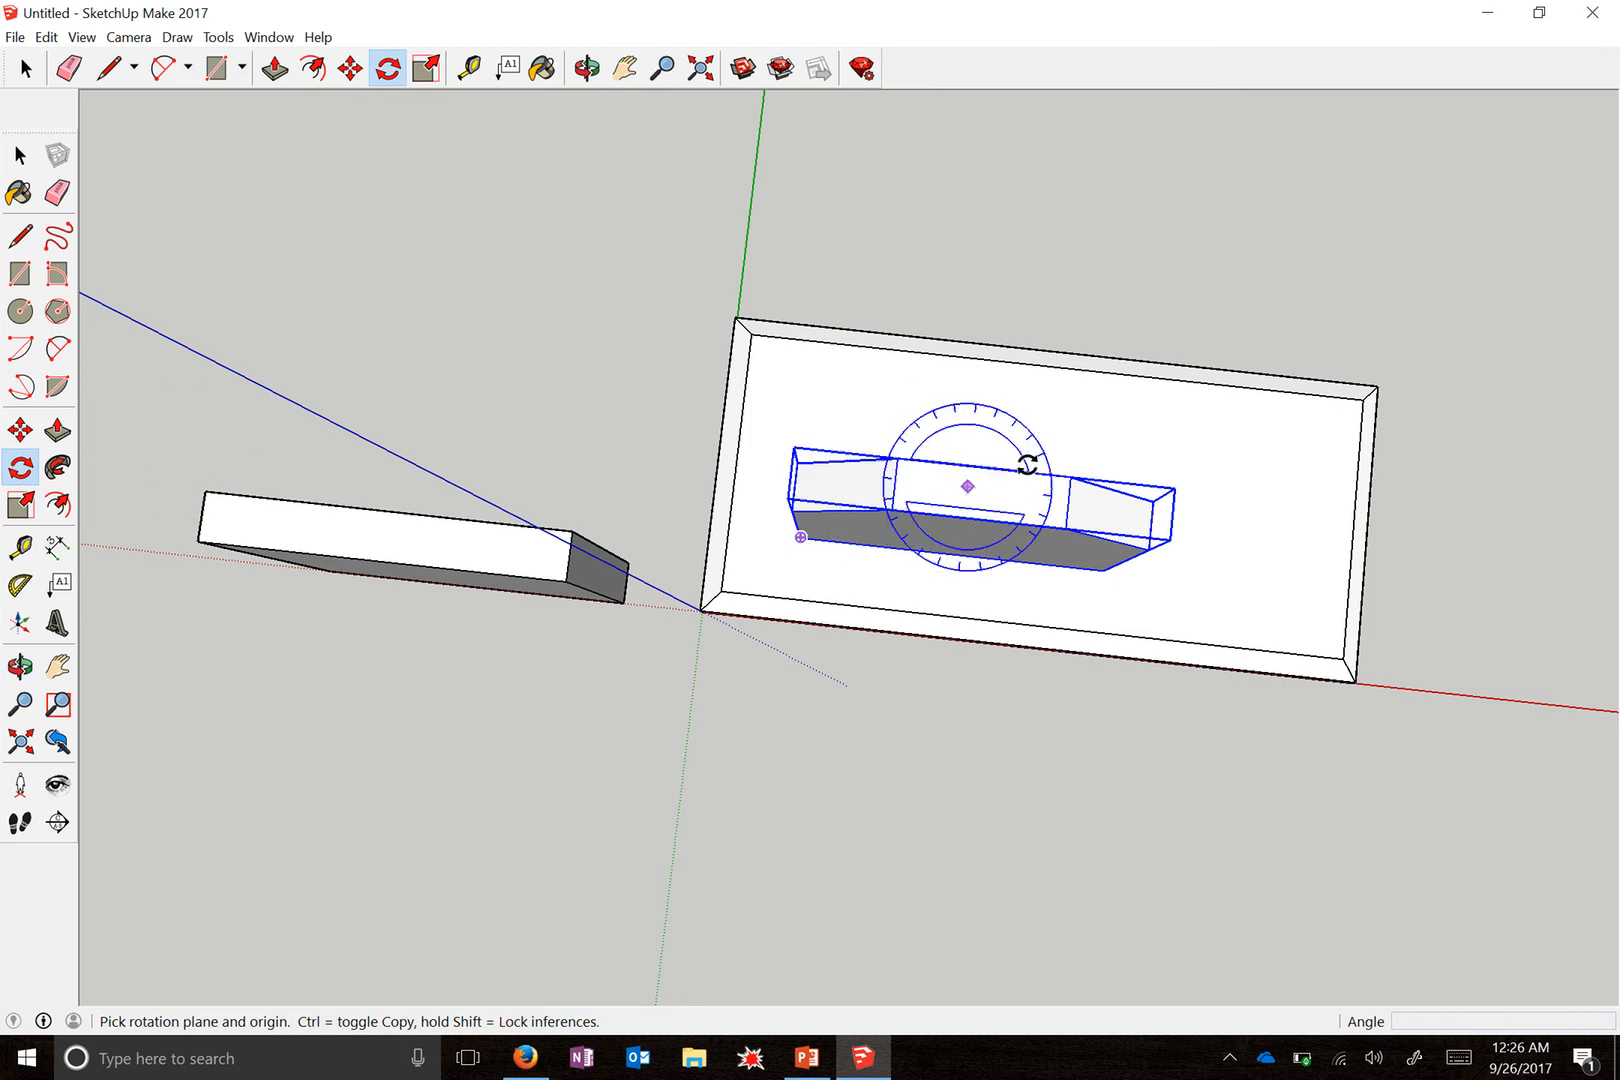
click(972, 493)
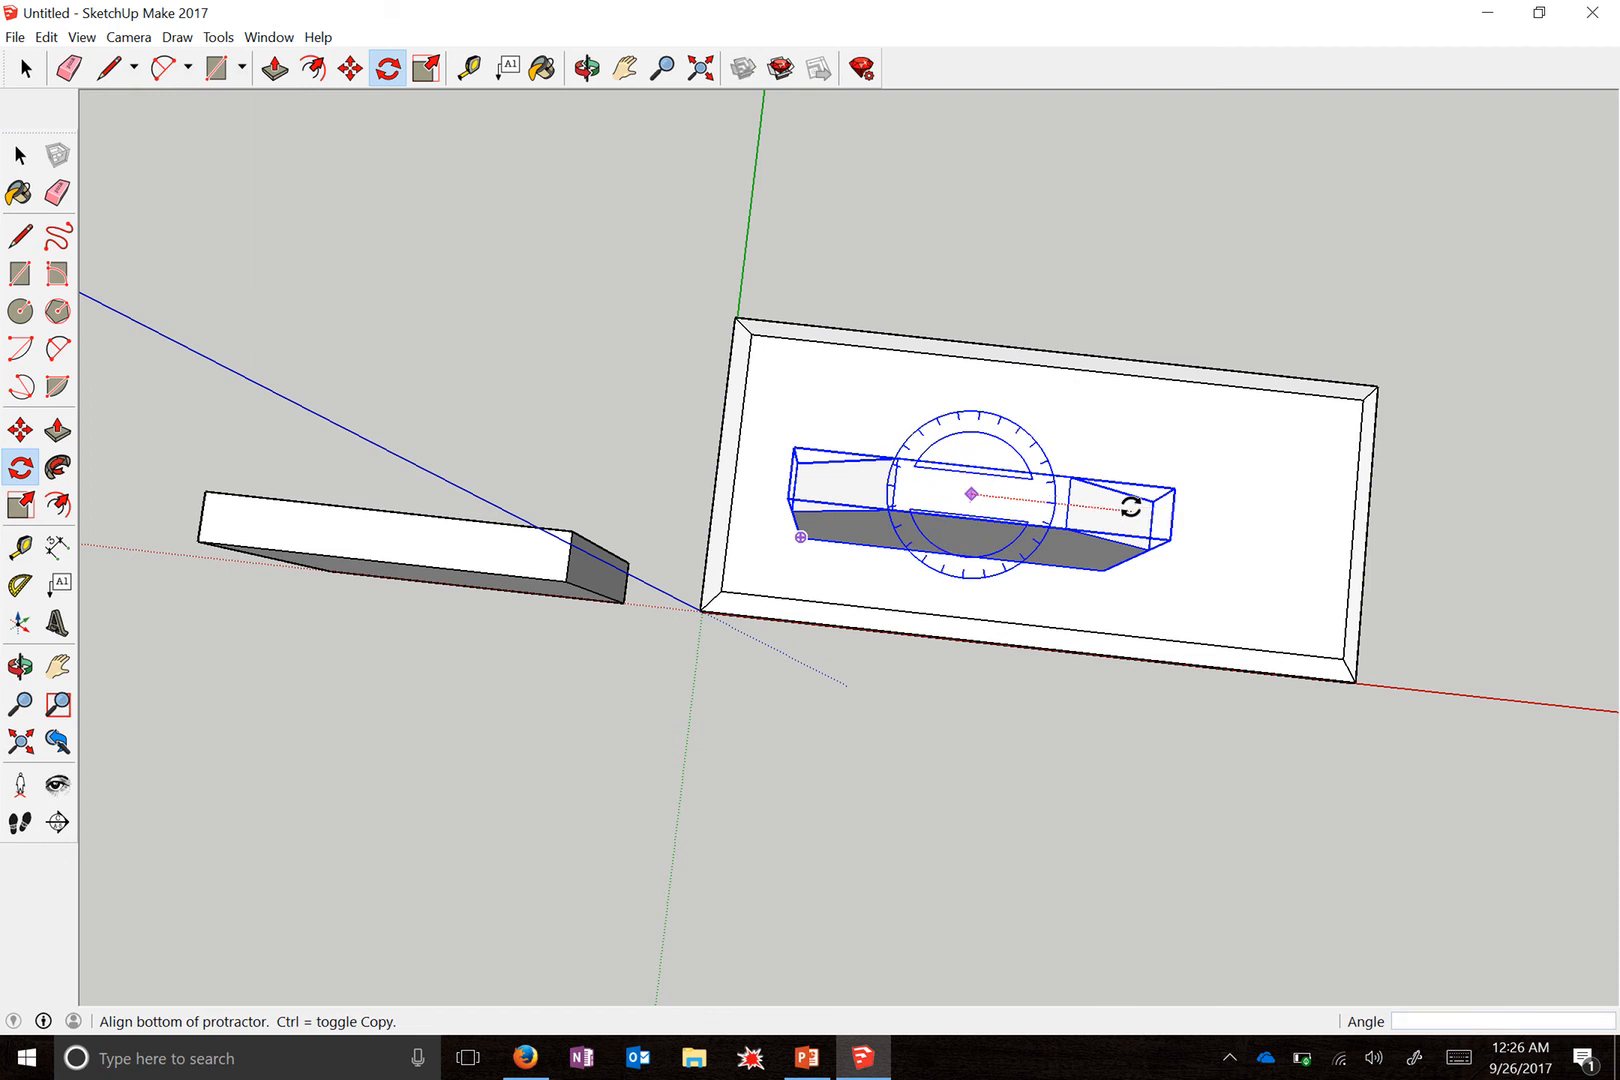
click(1130, 506)
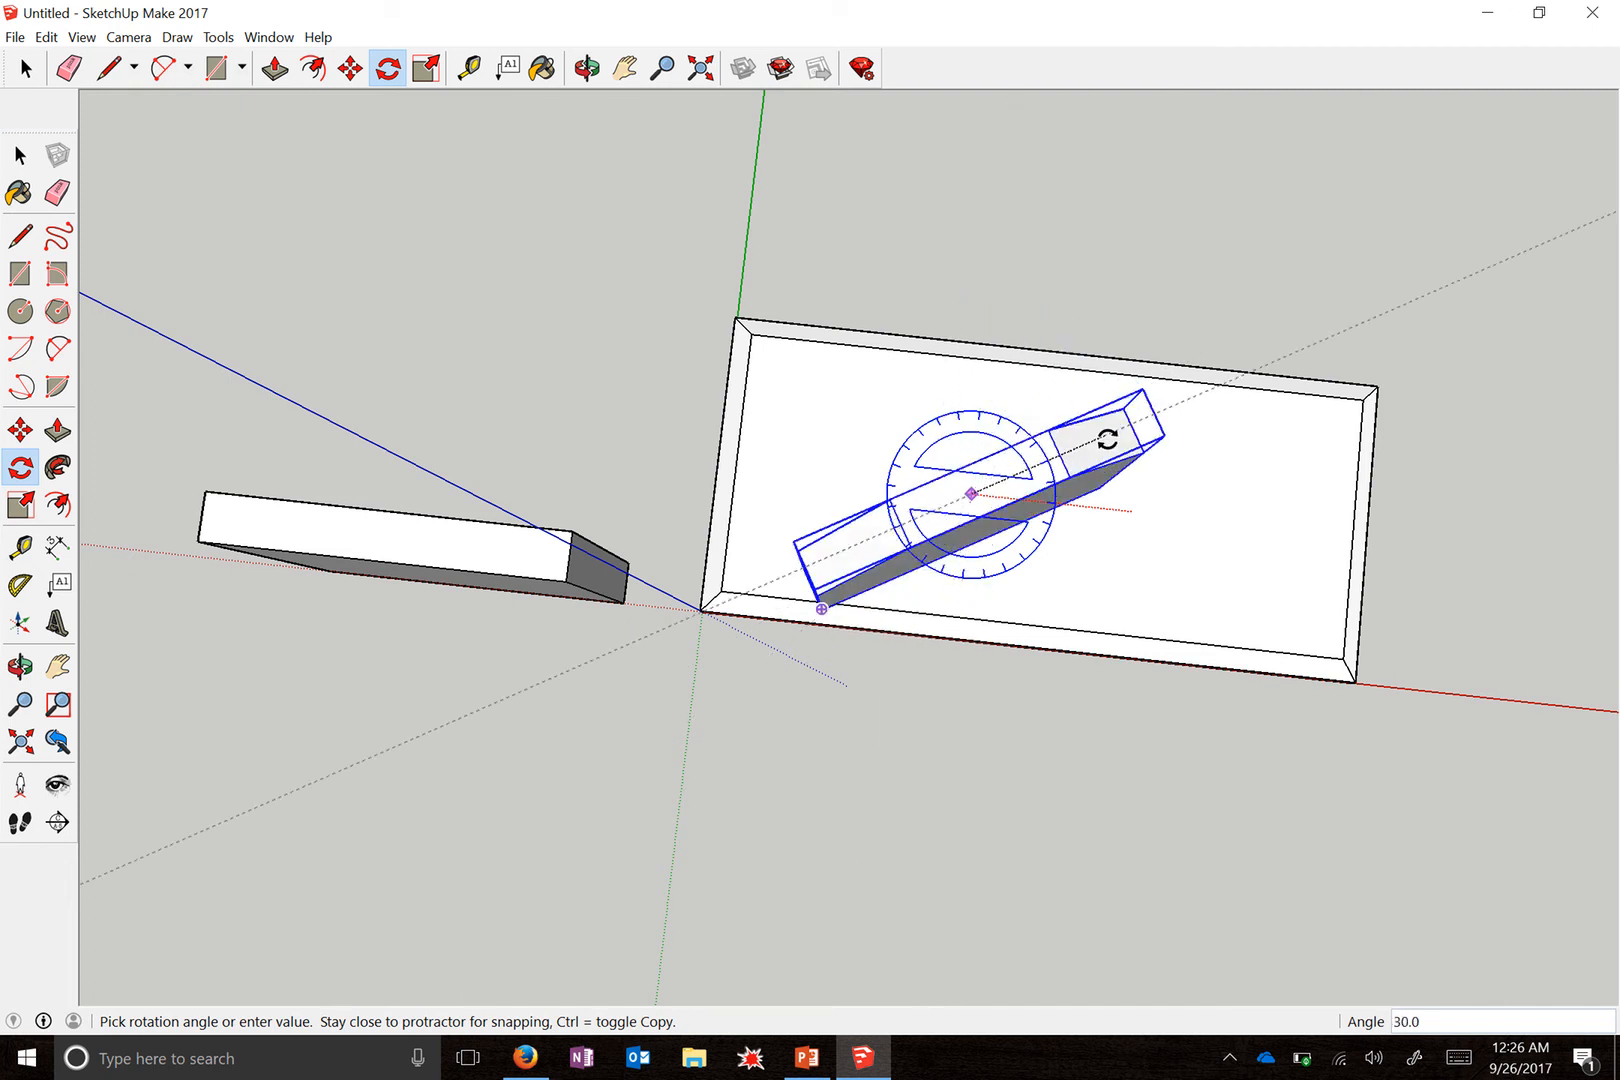
click(1107, 439)
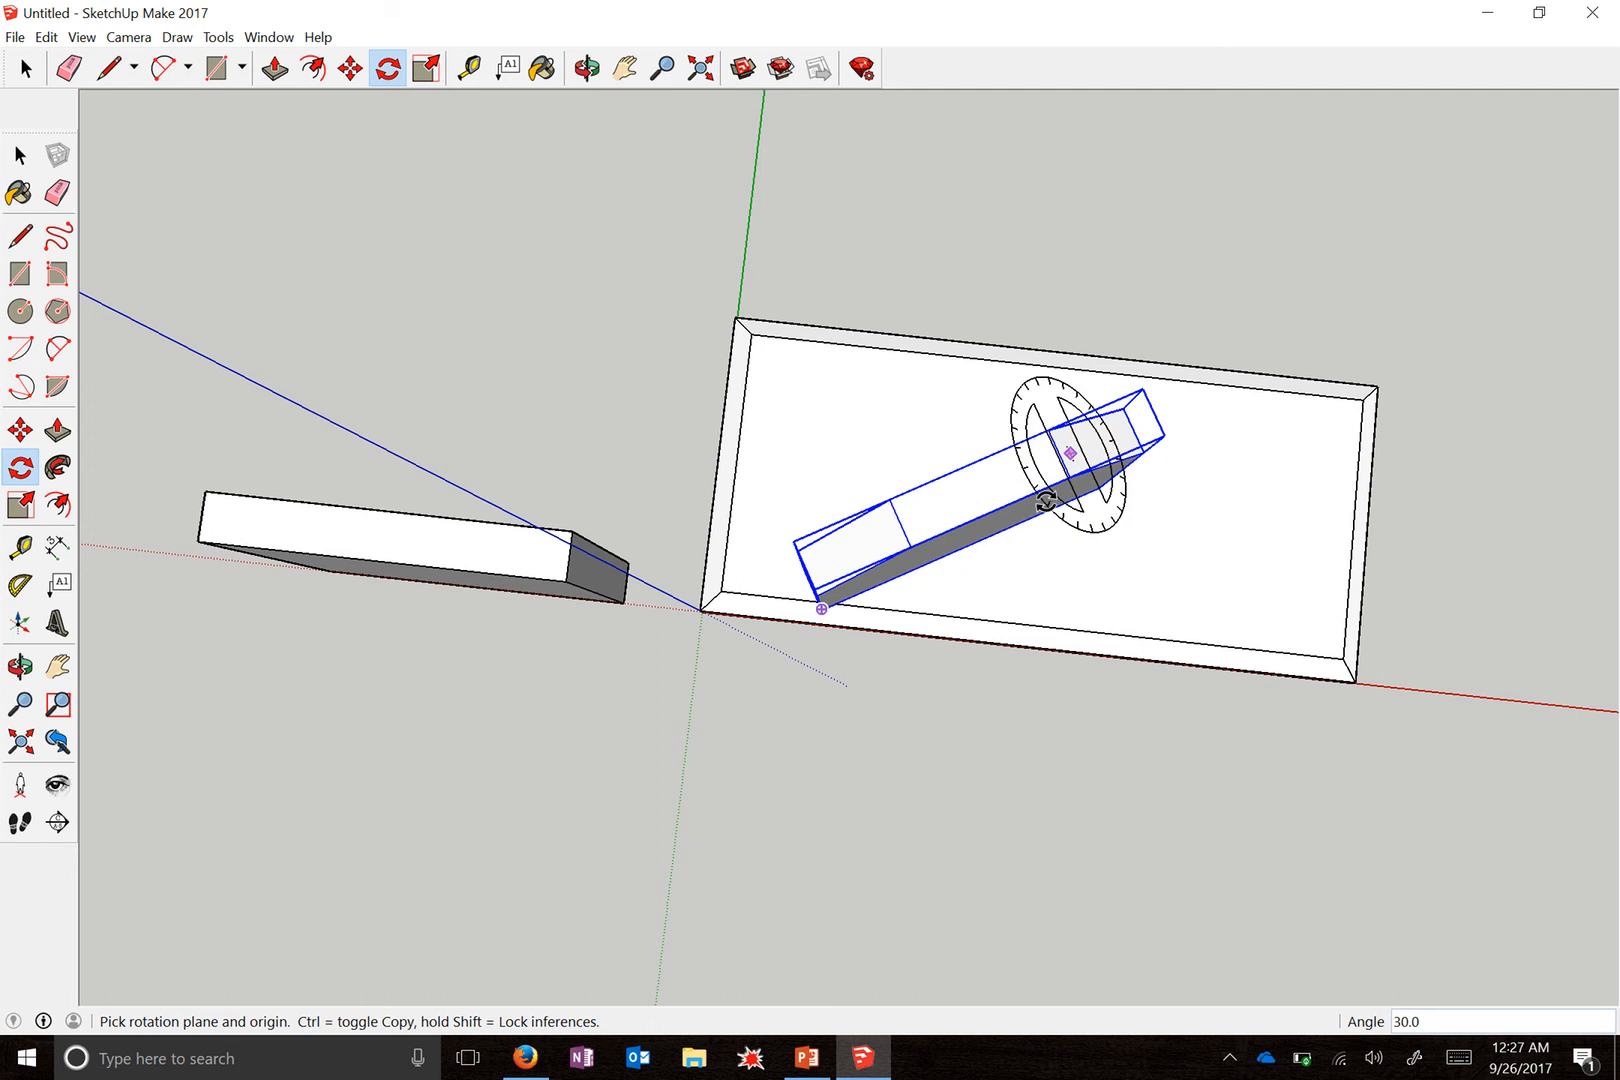
- Move the rotated Angled board about 1 1/4" by its lower front corner, away from the bevelled board's front edge onto its flat top face
middle_drag(937, 495, 824, 242)
scroll(868, 575, up, 6)
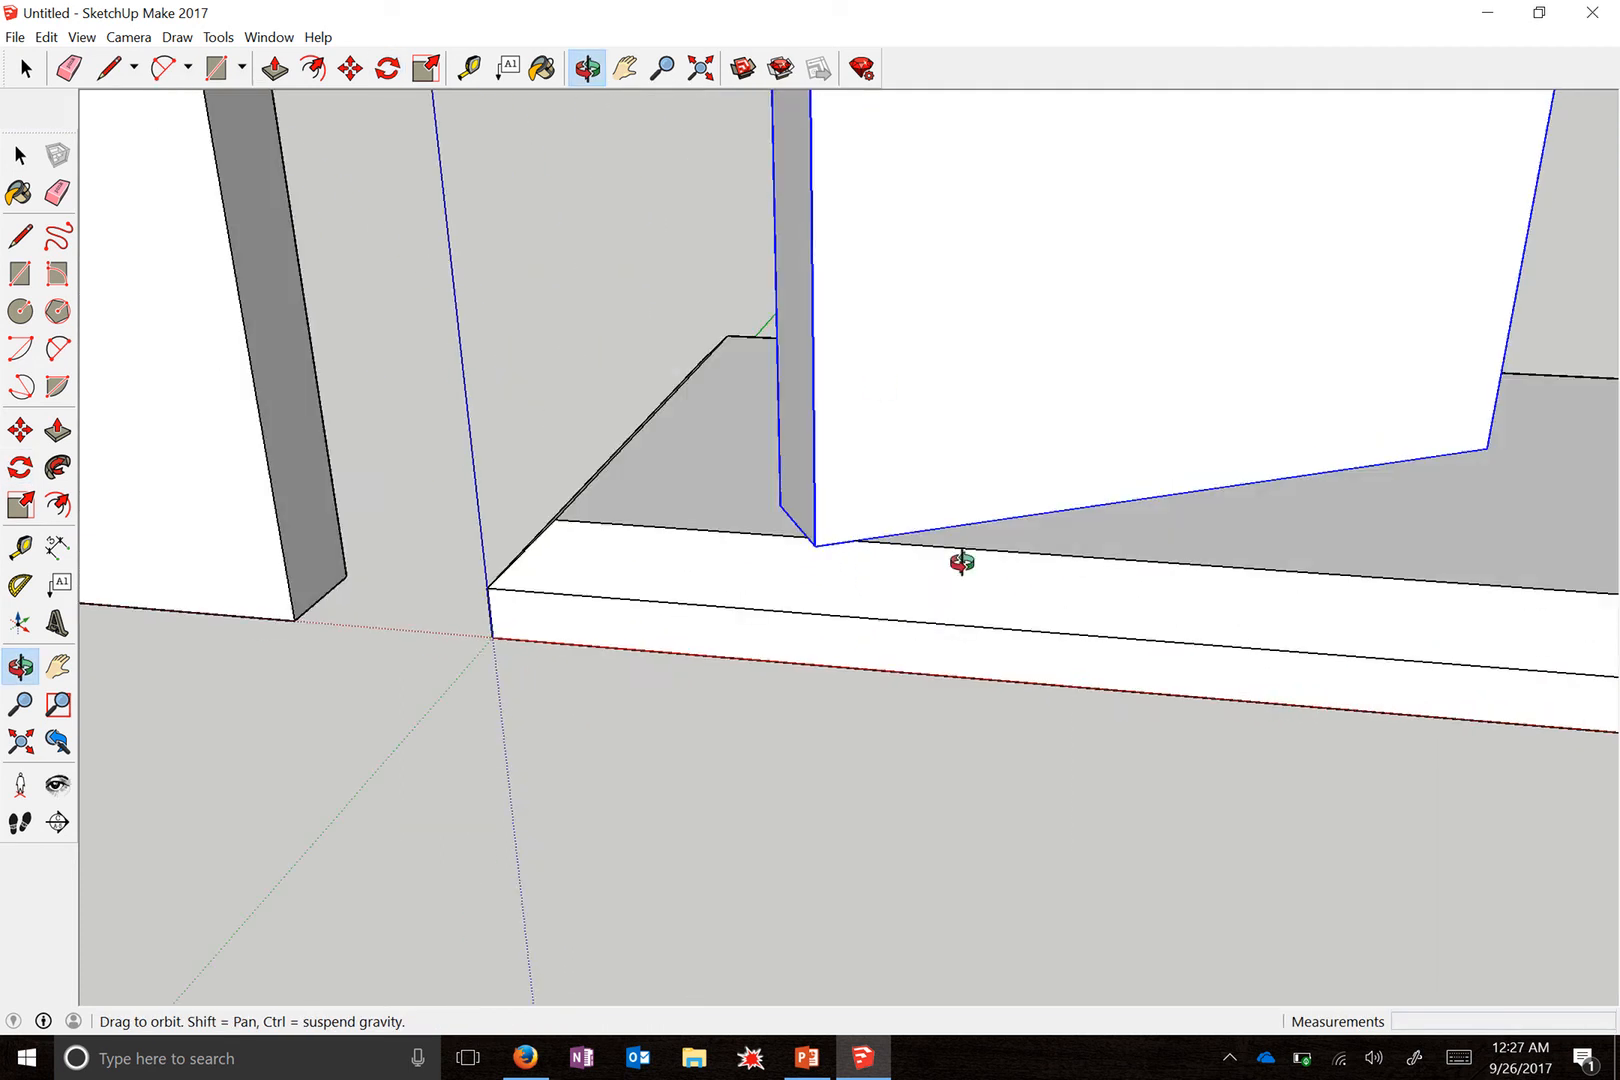
middle_drag(961, 562, 1020, 432)
key(m)
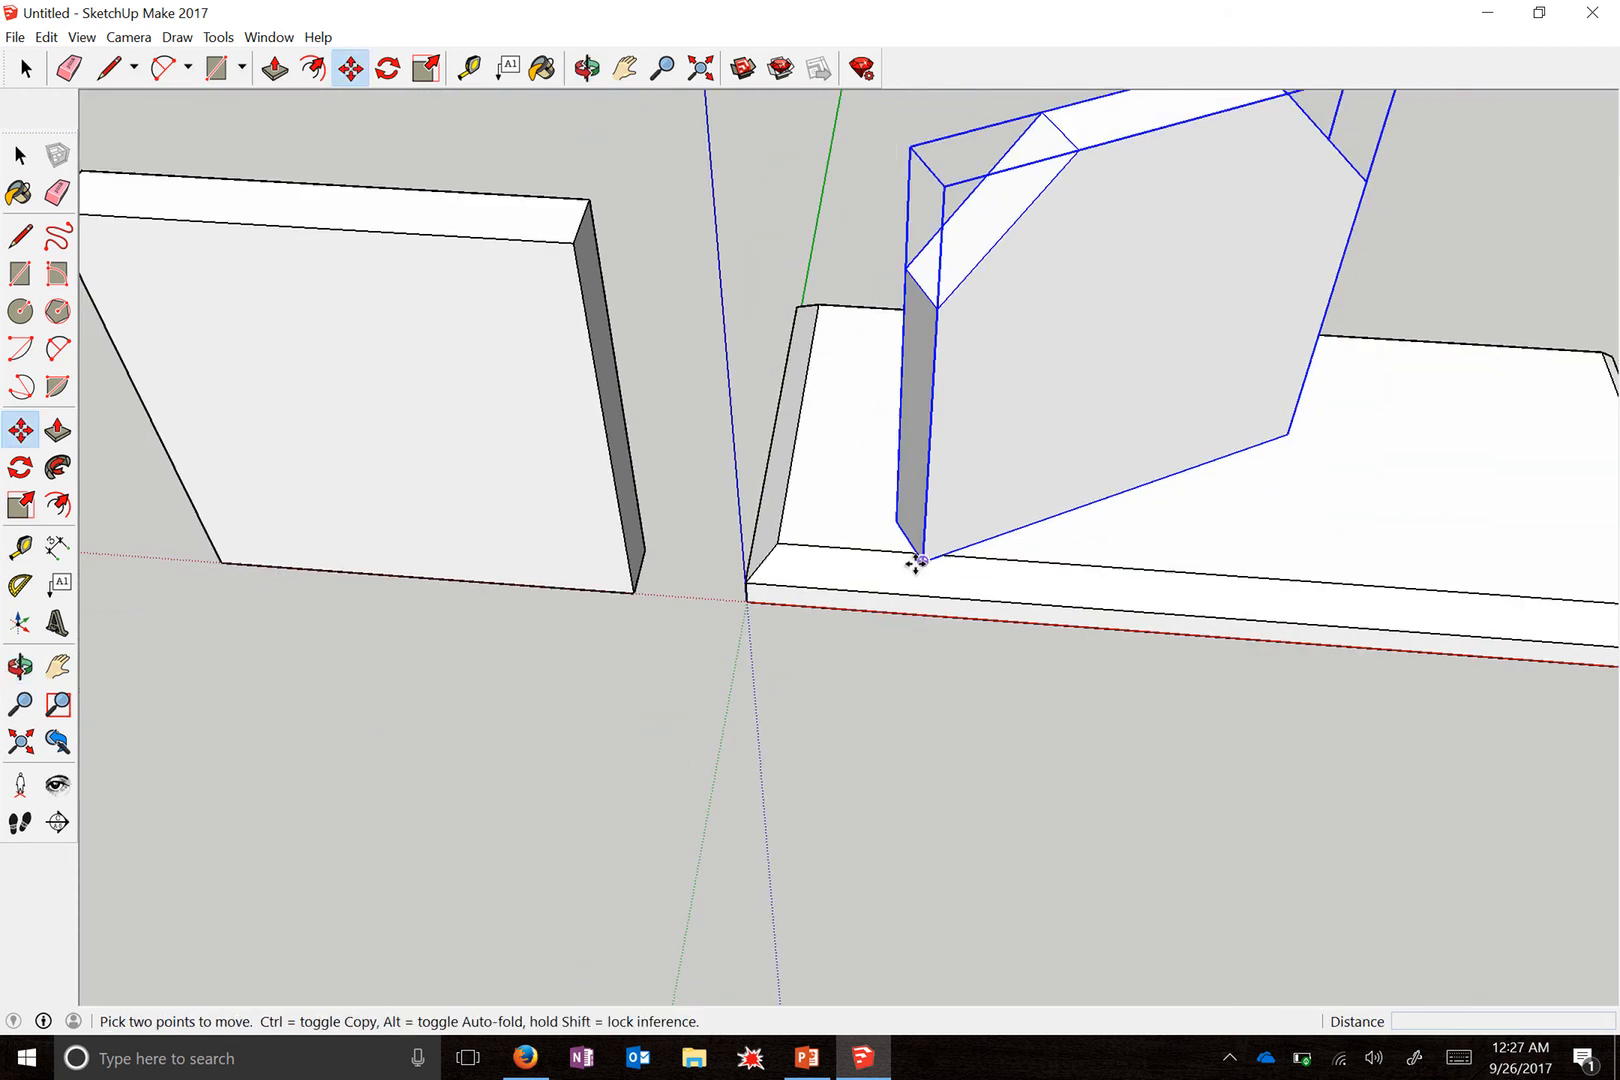
click(926, 560)
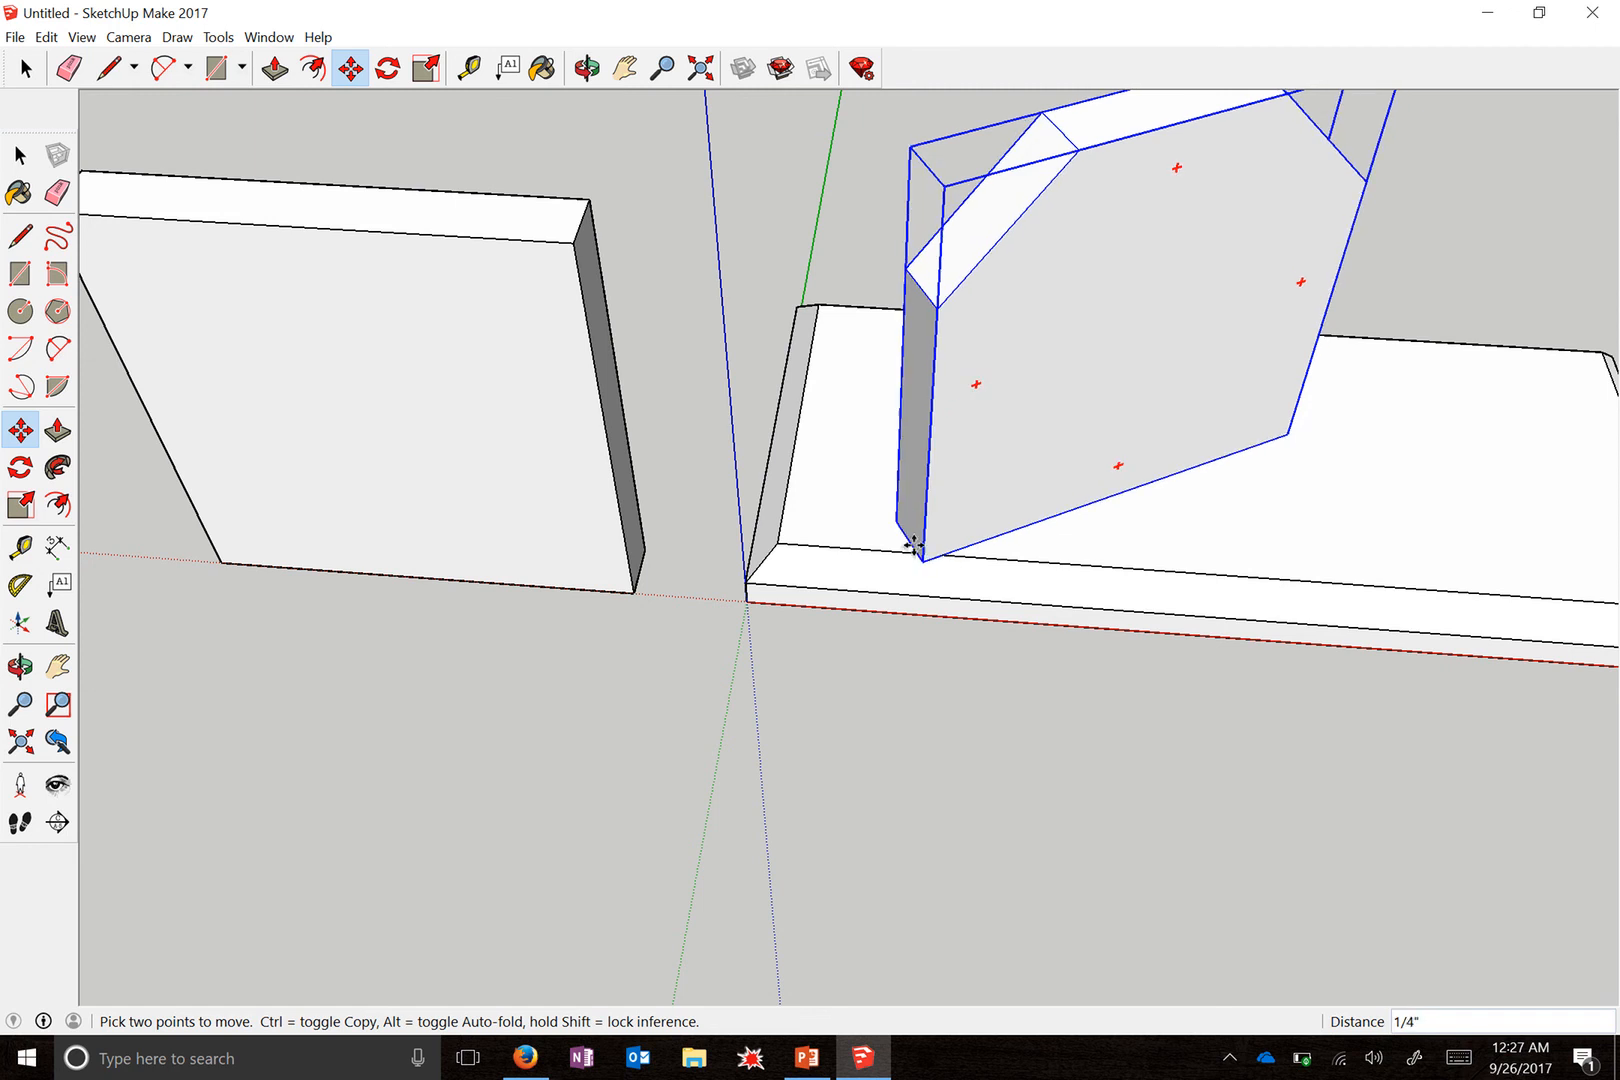
click(834, 524)
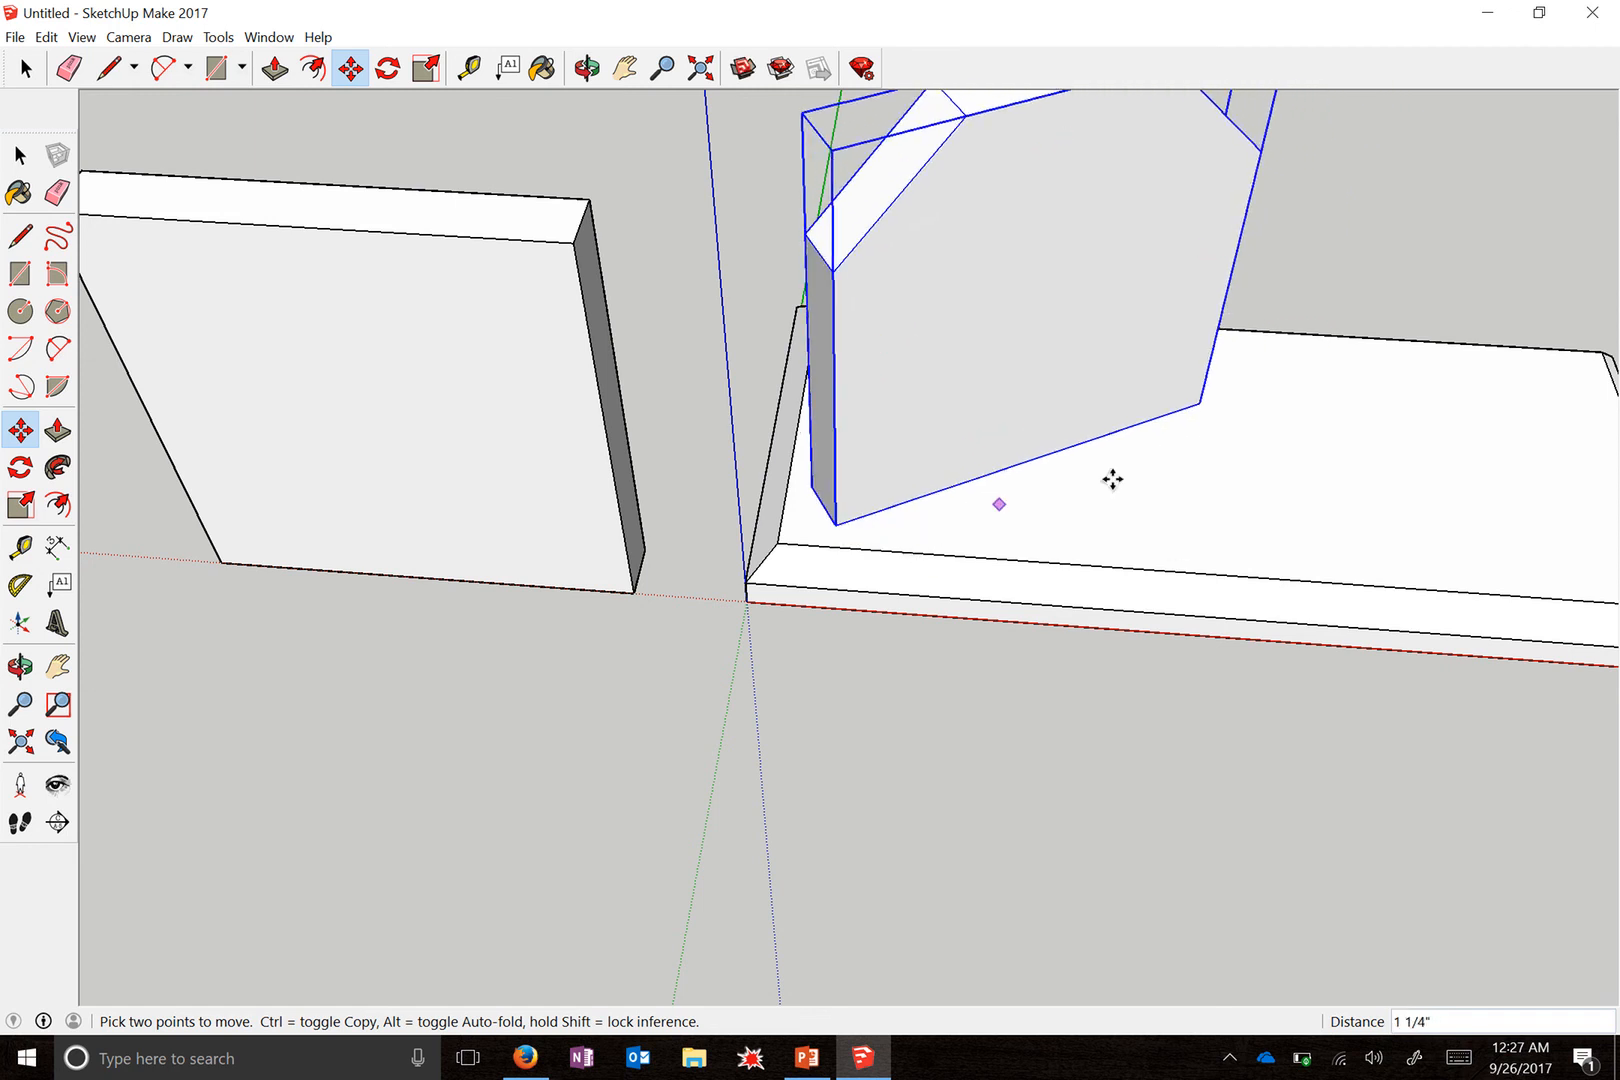
- Move the Angled board about 9/16" across the bevelled board's top face by its lower corner on the opposite side, and clear the selection
key(o)
drag(1320, 401, 271, 347)
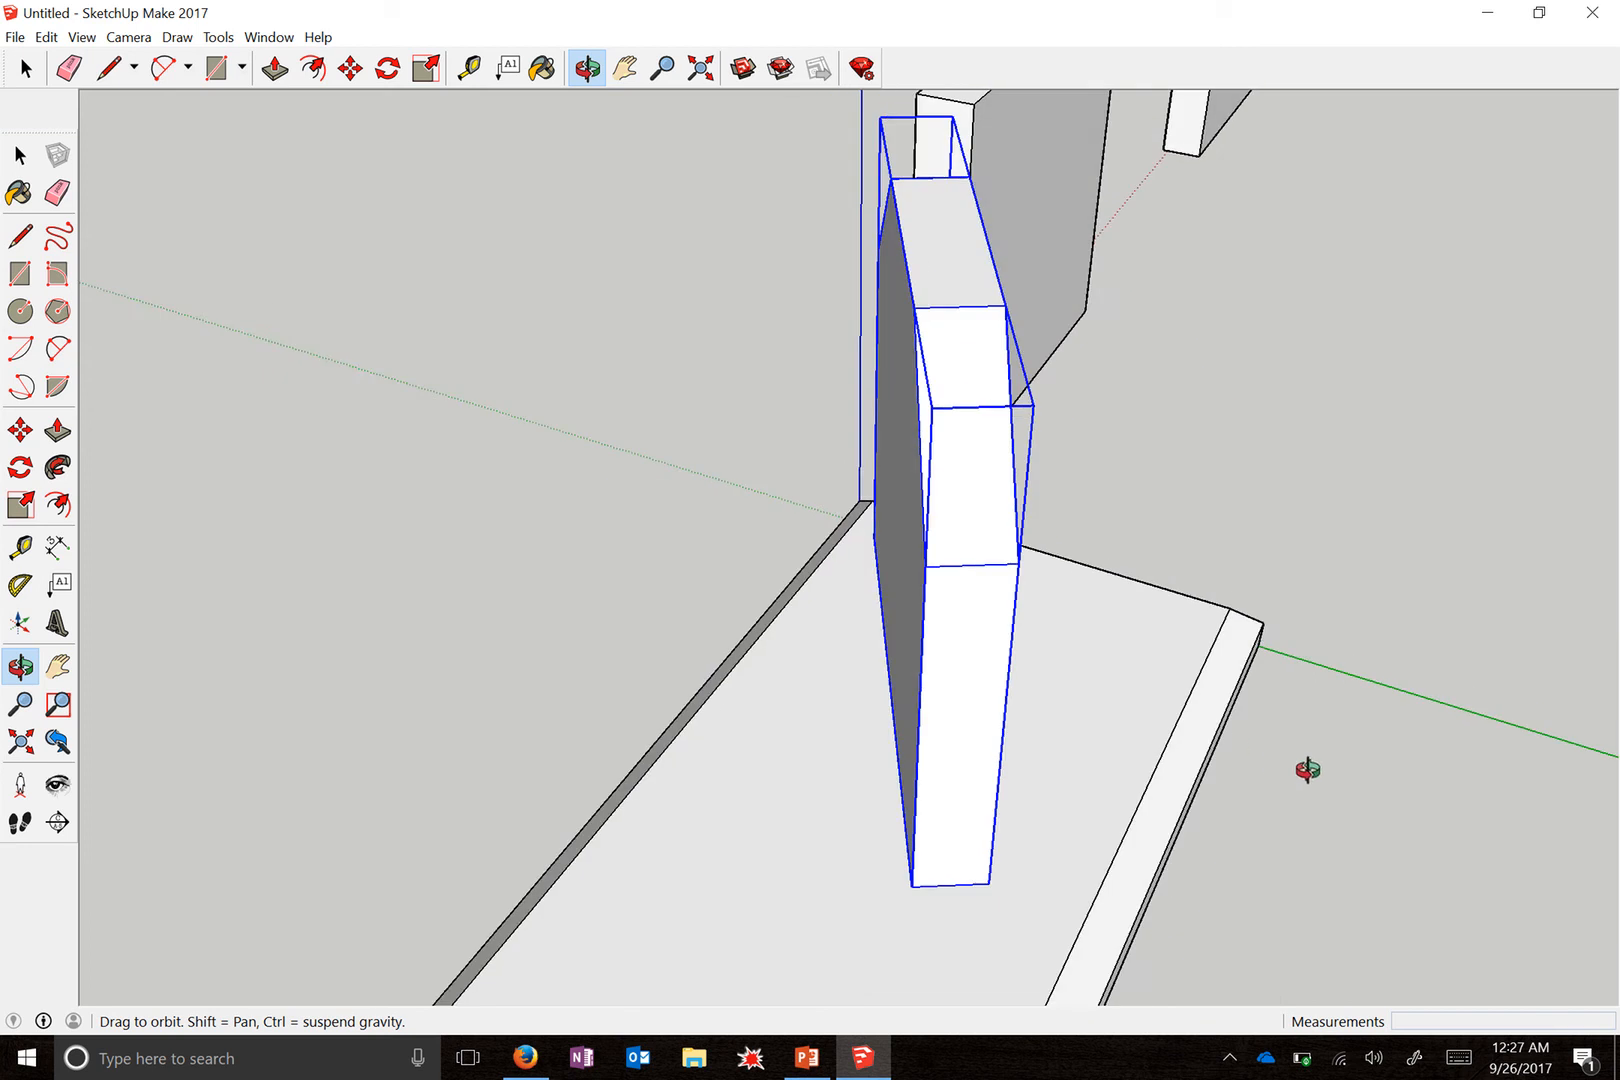
drag(1309, 767, 741, 763)
key(m)
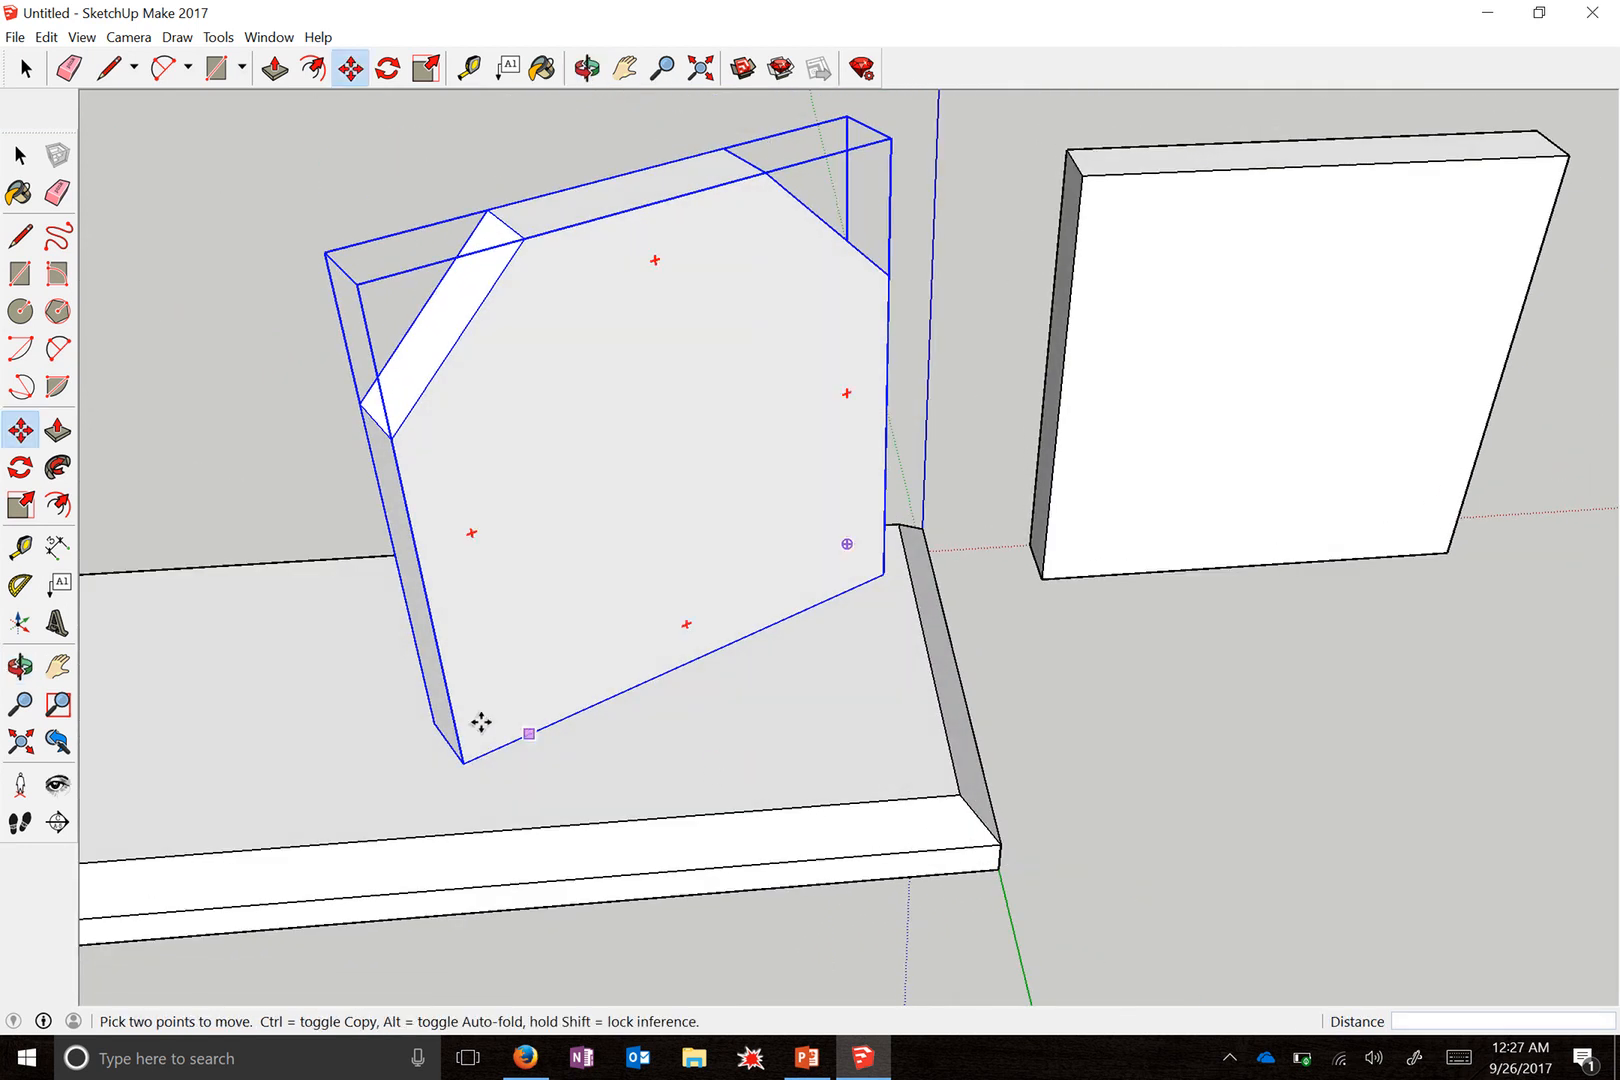
click(467, 750)
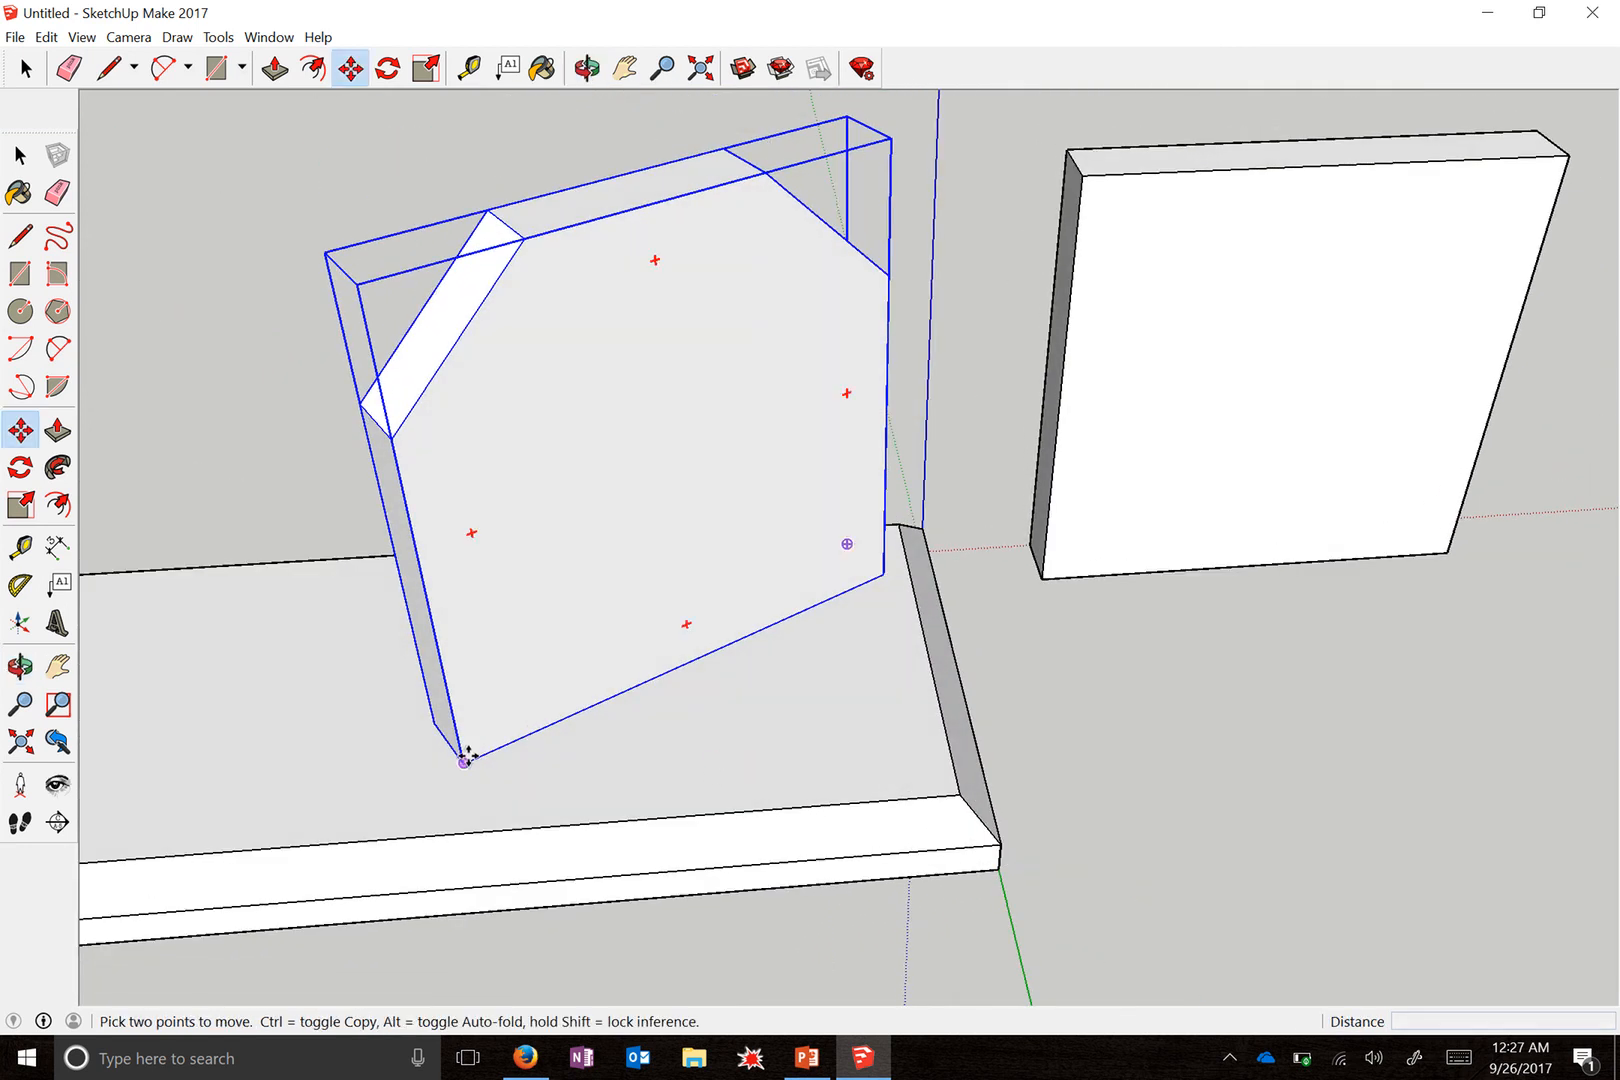
click(441, 801)
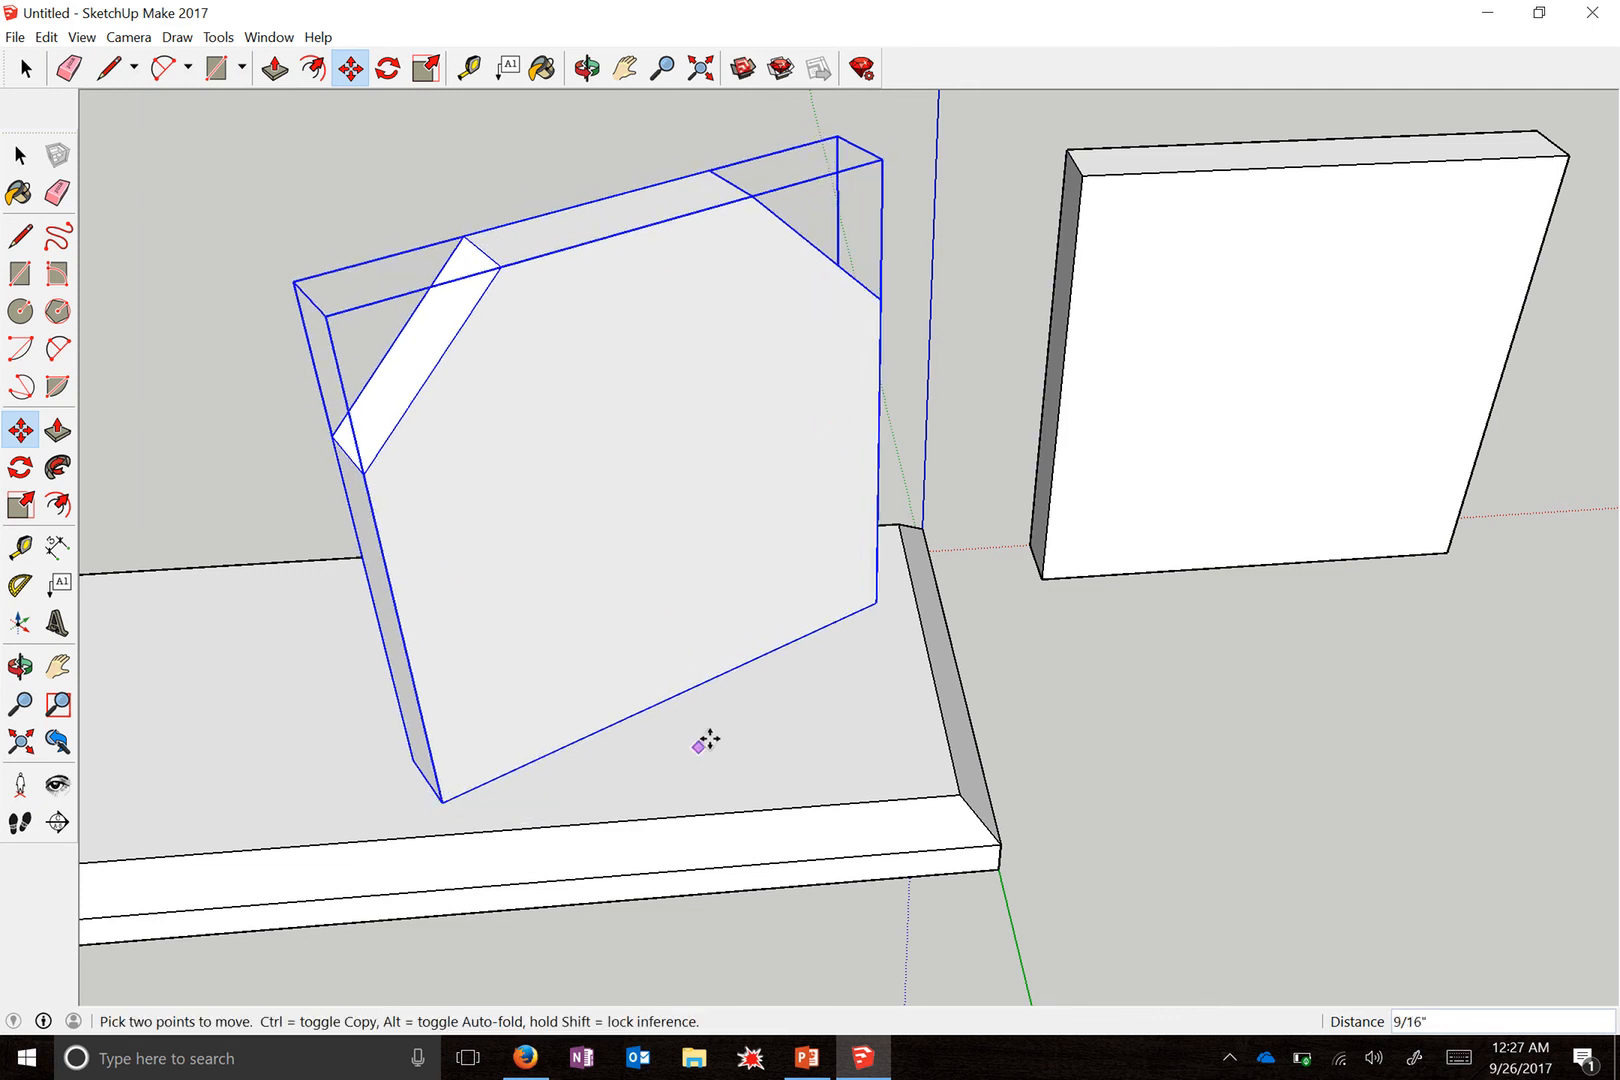
middle_drag(816, 684, 854, 753)
scroll(854, 753, down, 8)
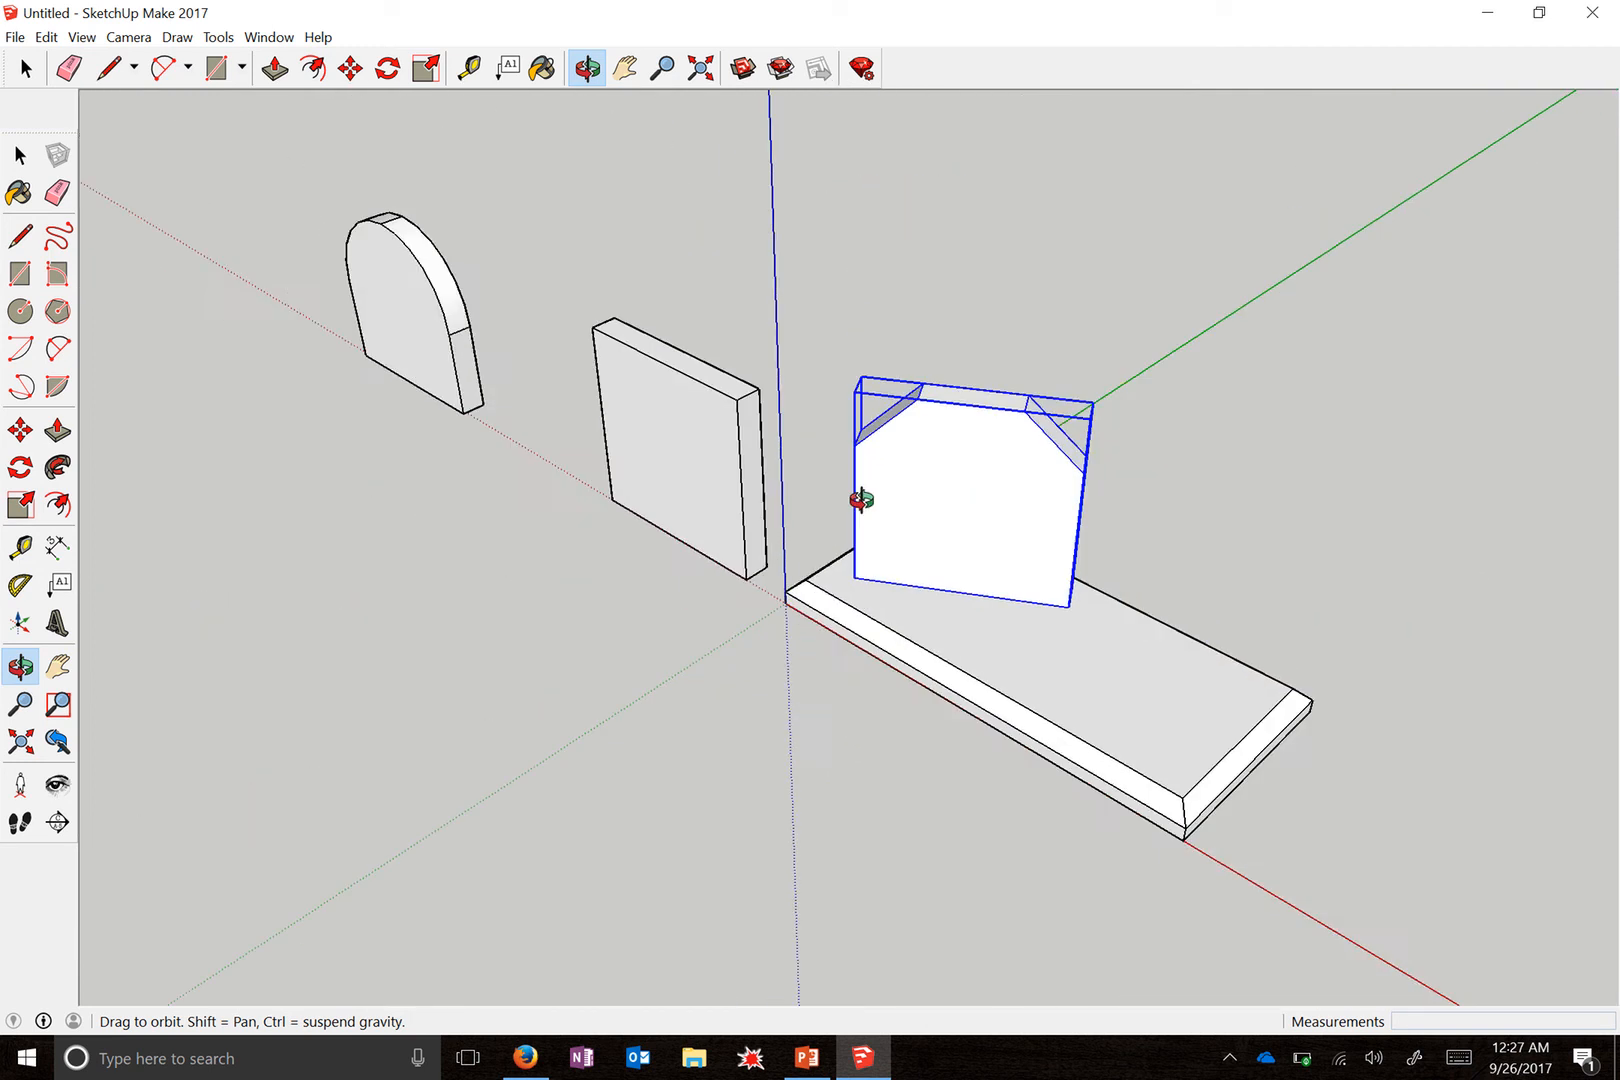
middle_drag(734, 552, 876, 600)
click(864, 637)
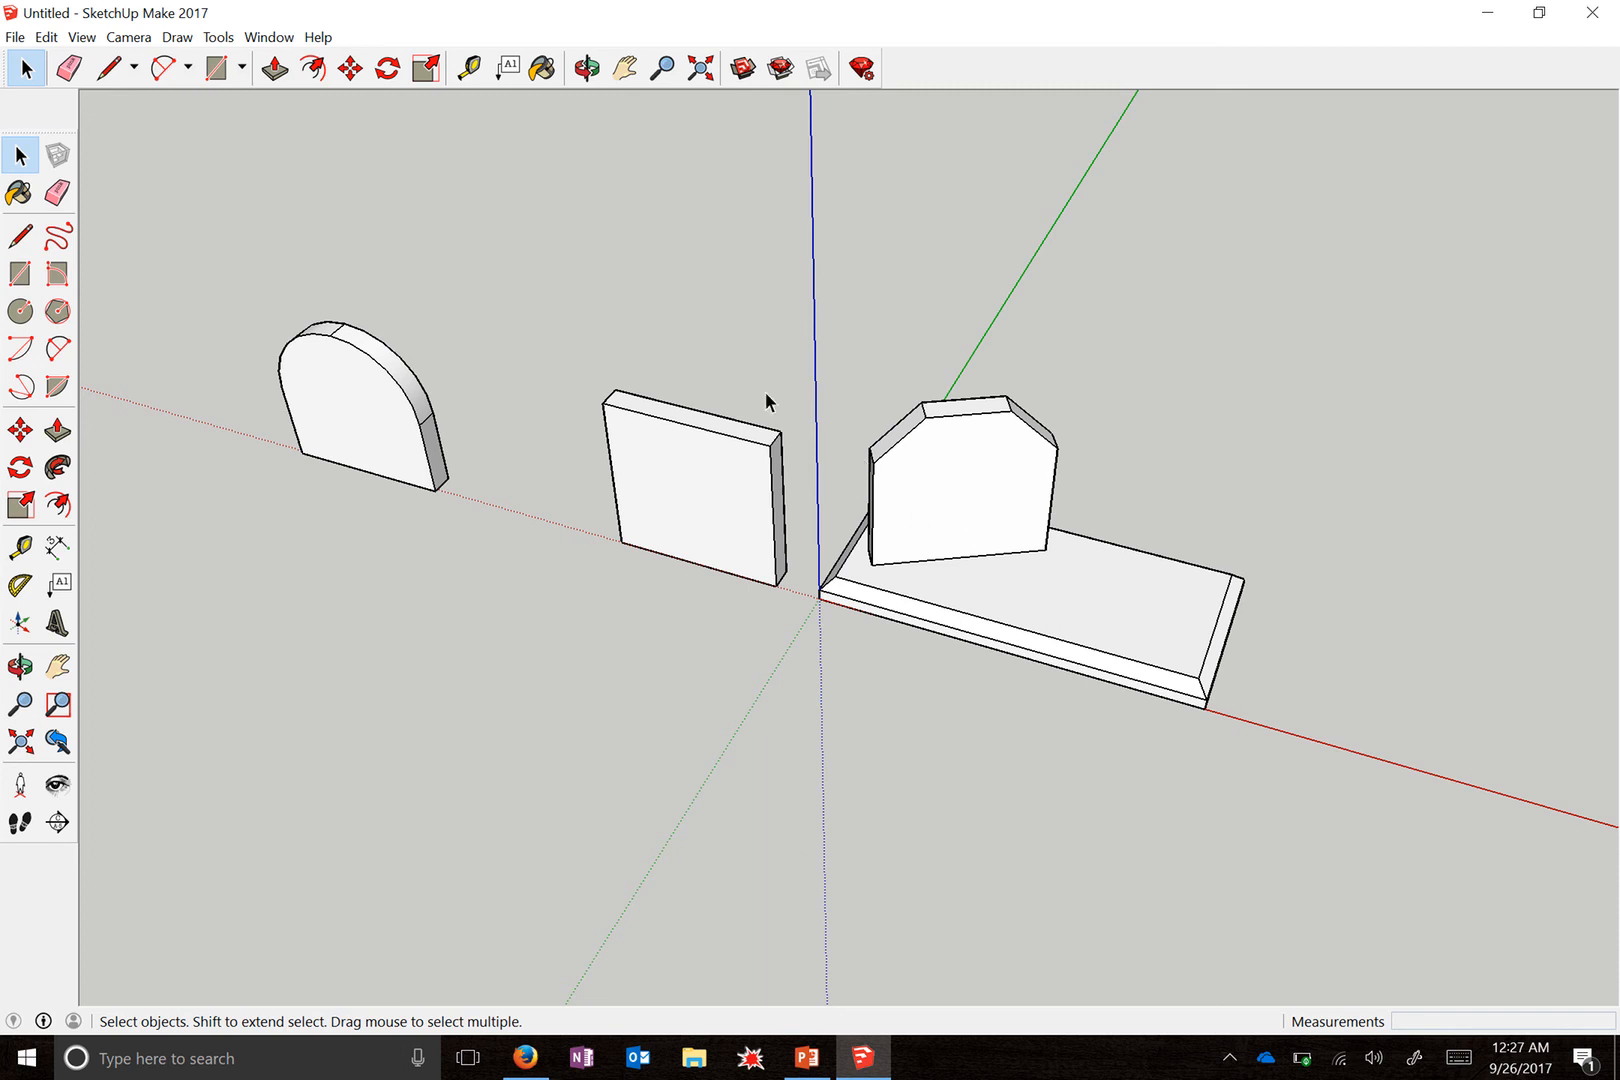
click(16, 39)
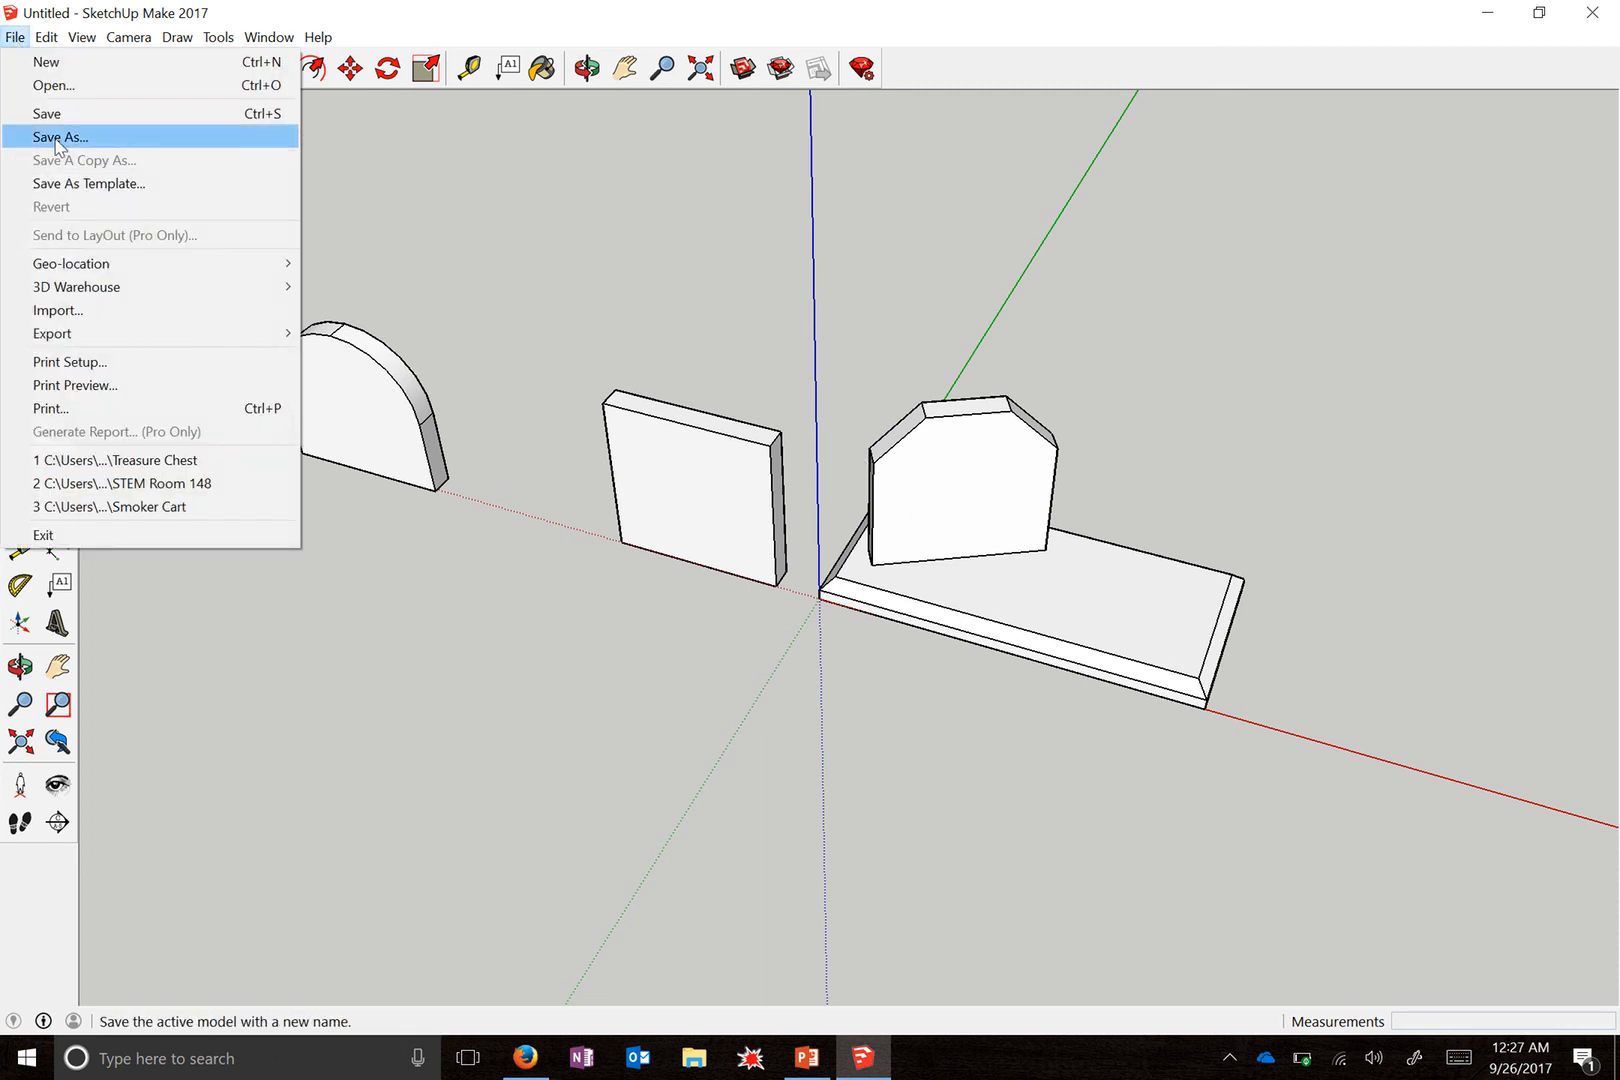
click(410, 181)
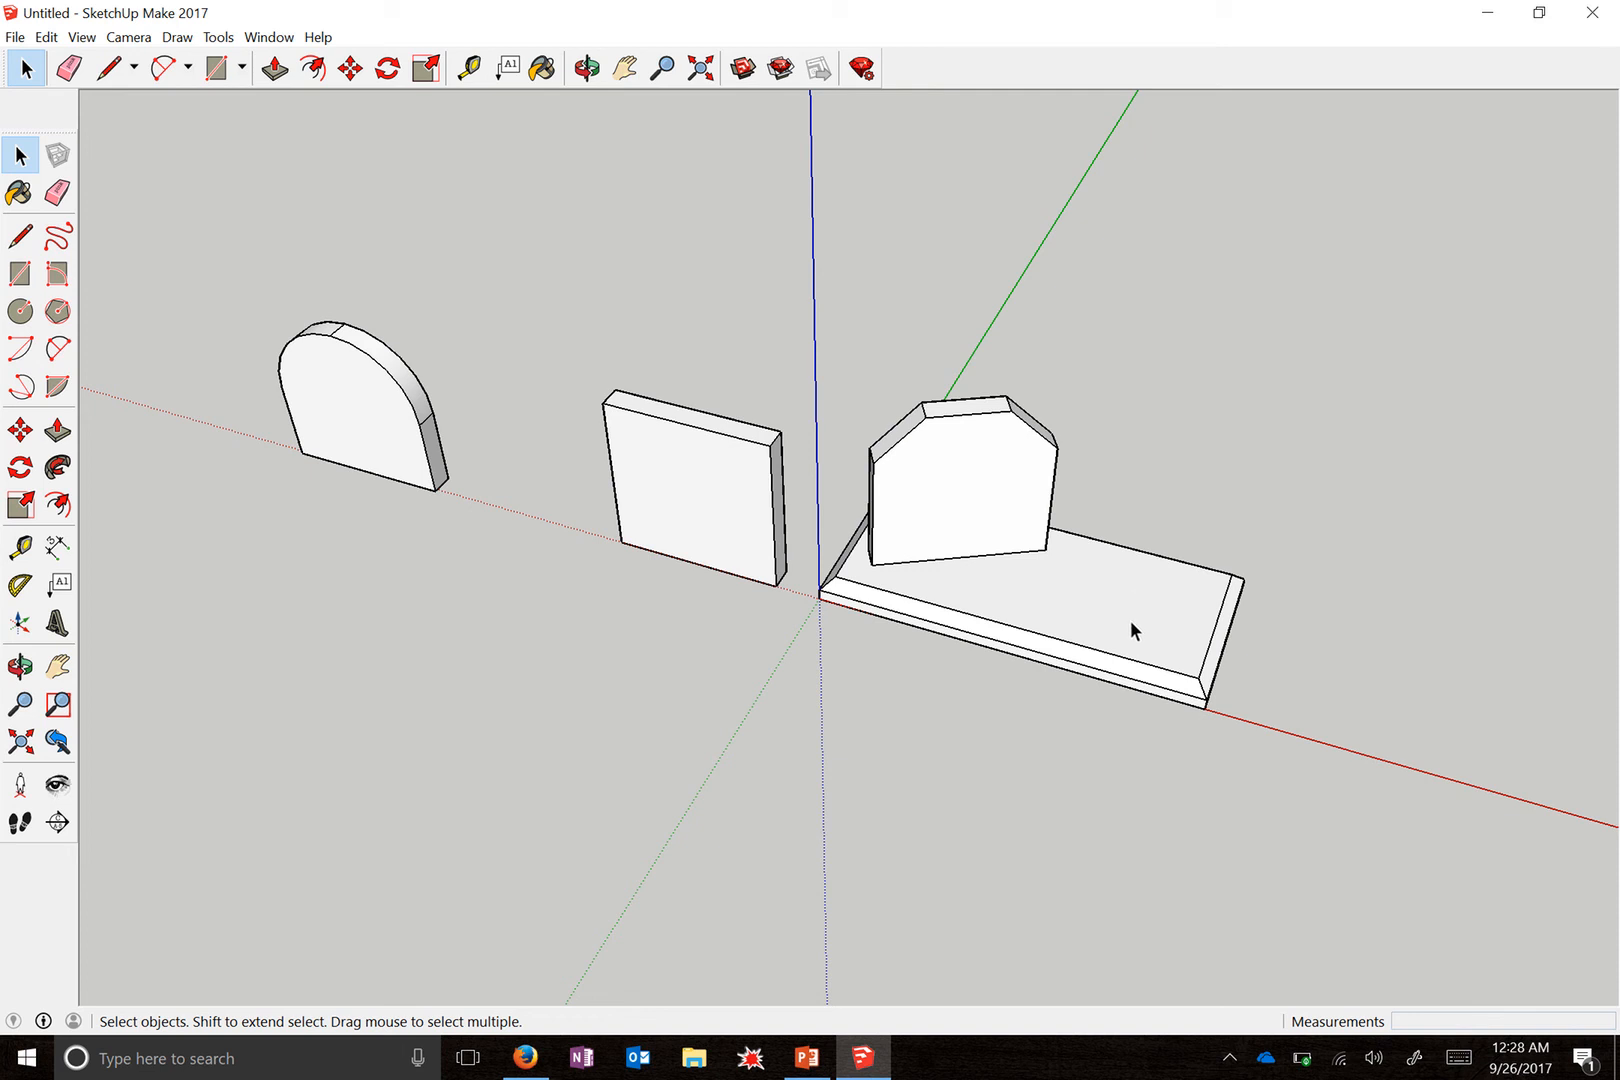
mouse_move(900, 5)
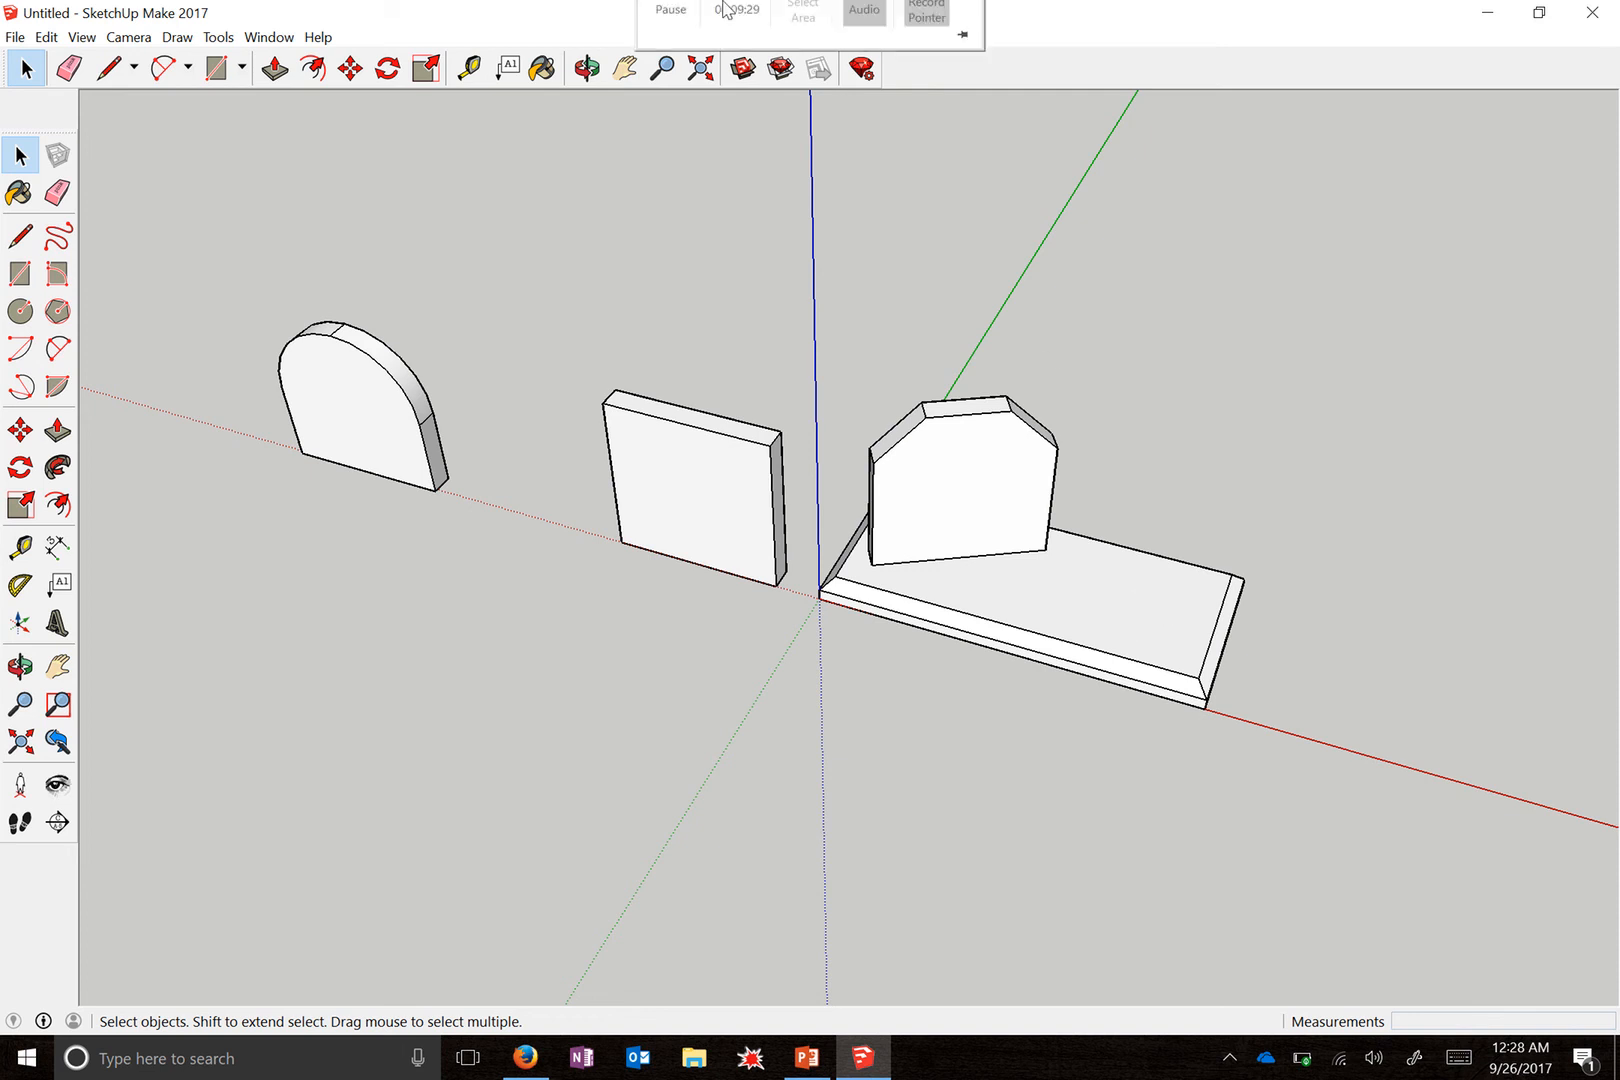